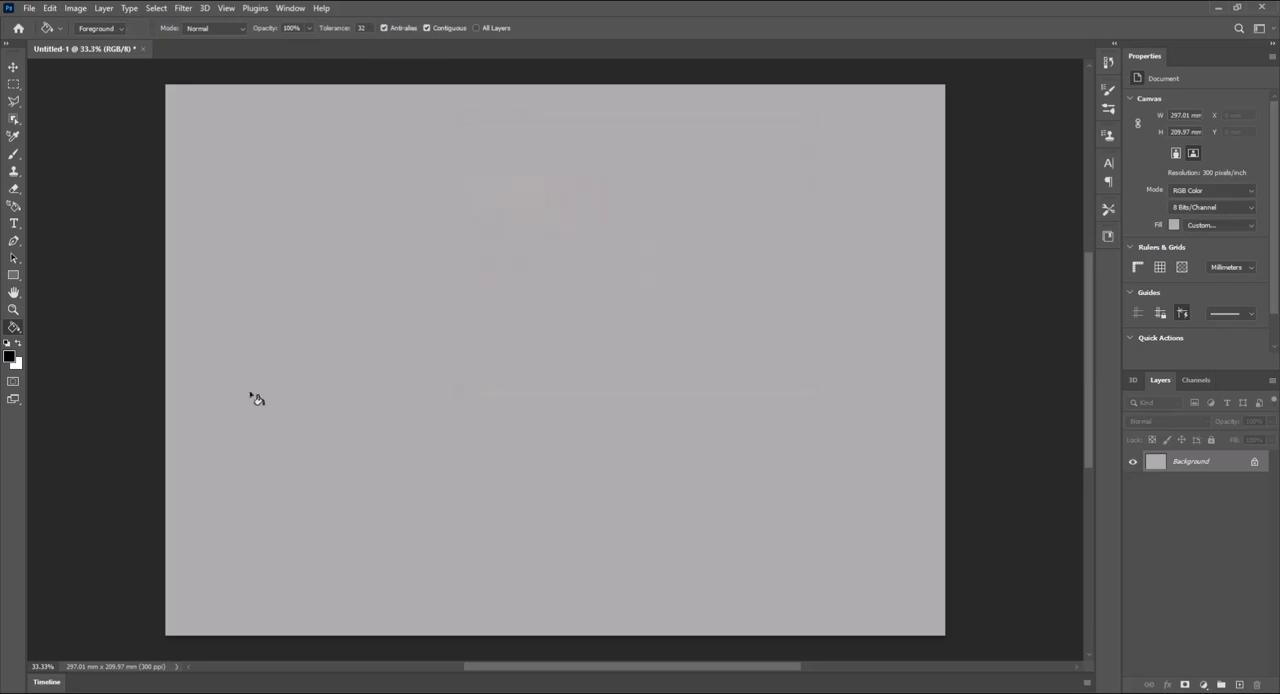
- Draw a white rectangle shape about 63 × 101 mm near the canvas centre and remove its stroke
{"action": "left_click", "coordinate": [19, 344]}
{"action": "left_click", "coordinate": [20, 278]}
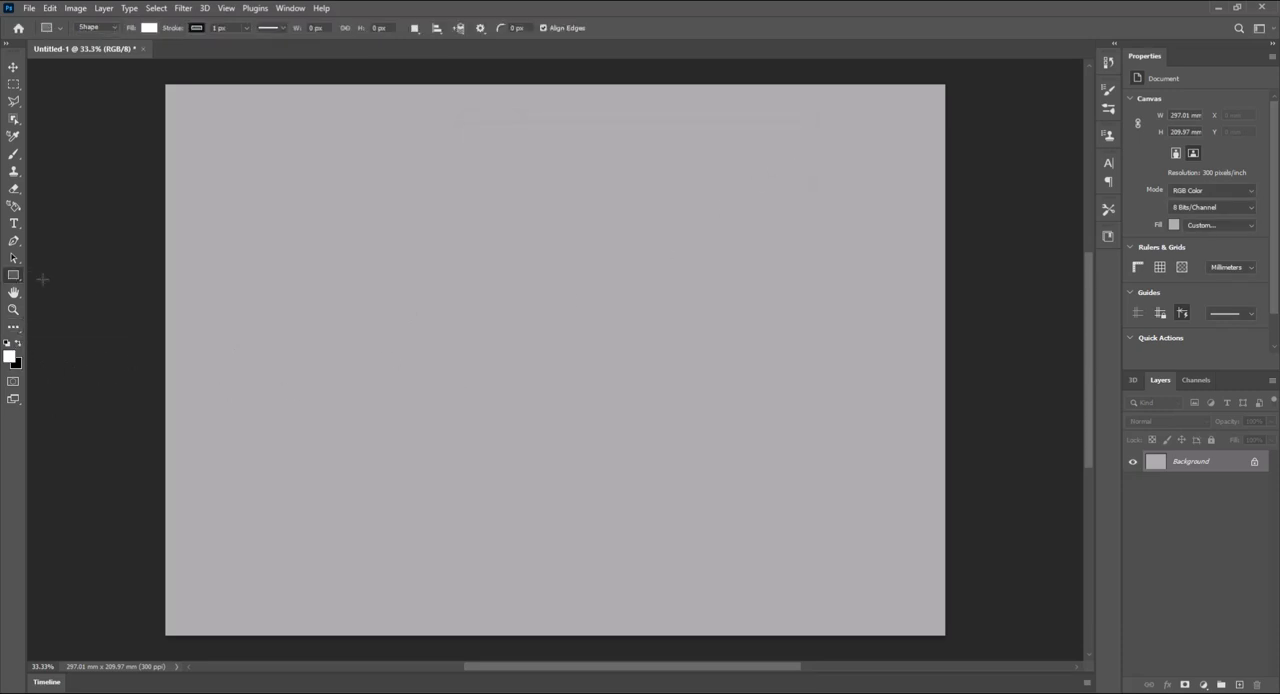
{"action": "left_click_drag", "start_coordinate": [581, 261], "coordinate": [747, 525]}
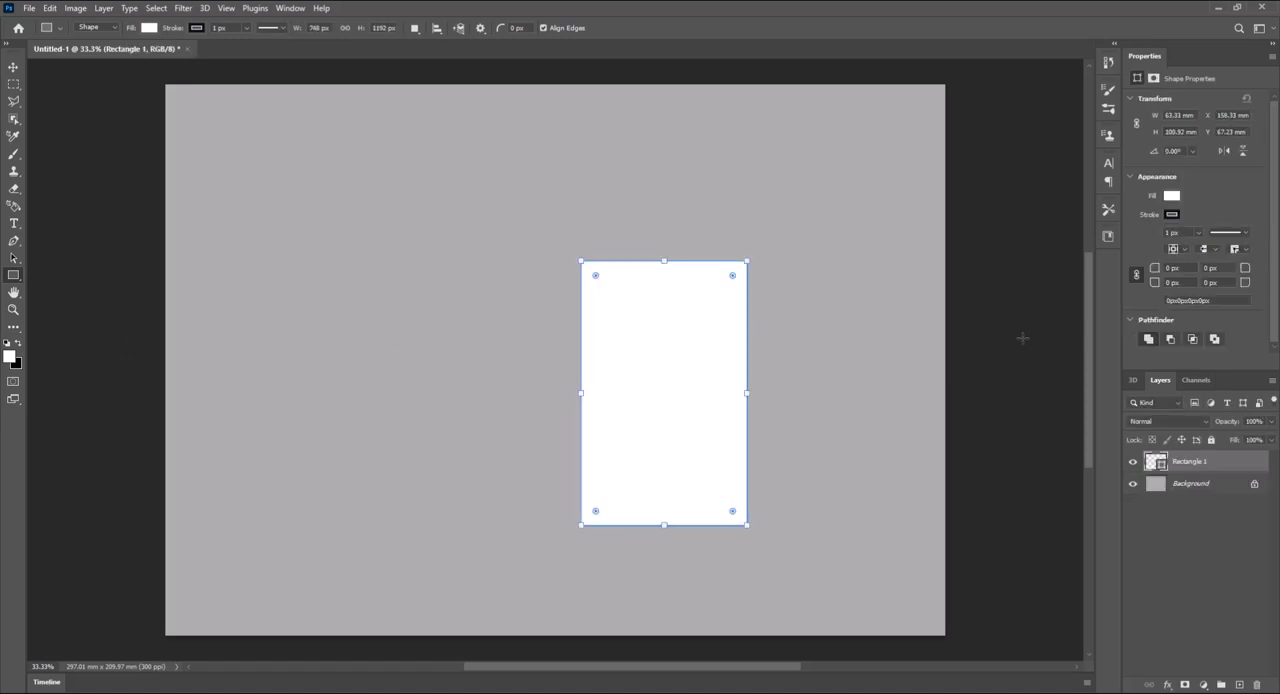
{"action": "left_click", "coordinate": [1172, 214]}
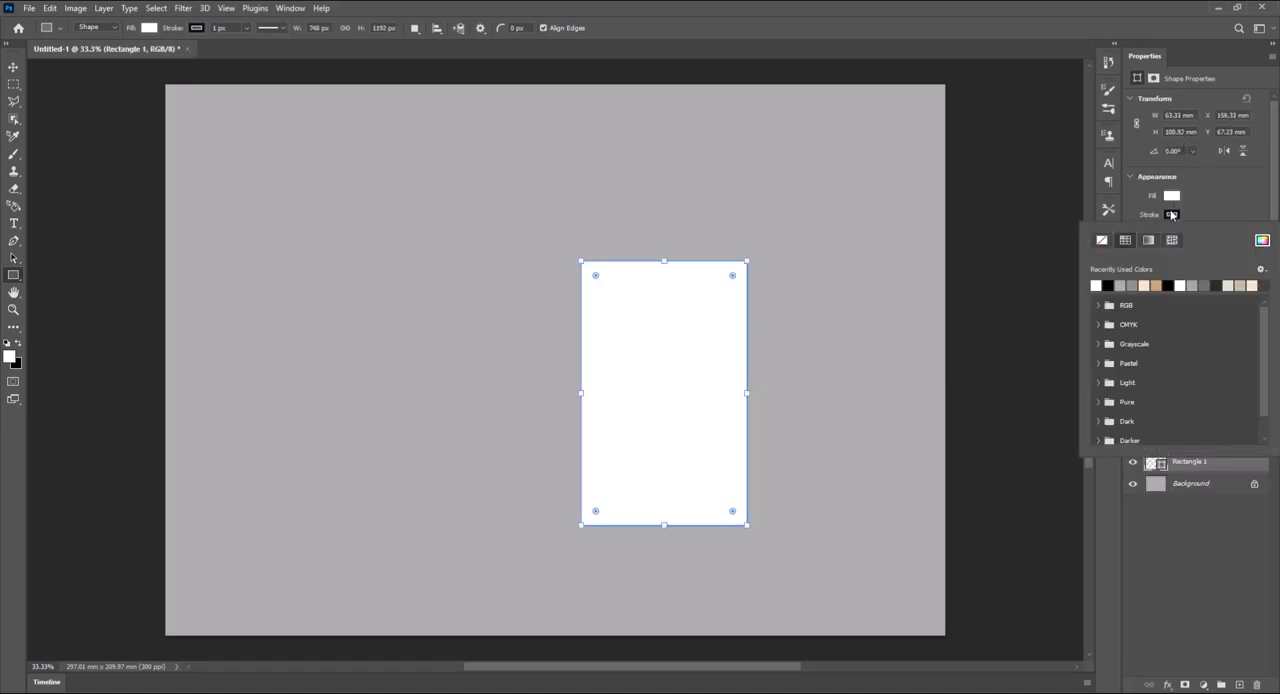
{"action": "left_click", "coordinate": [1103, 241]}
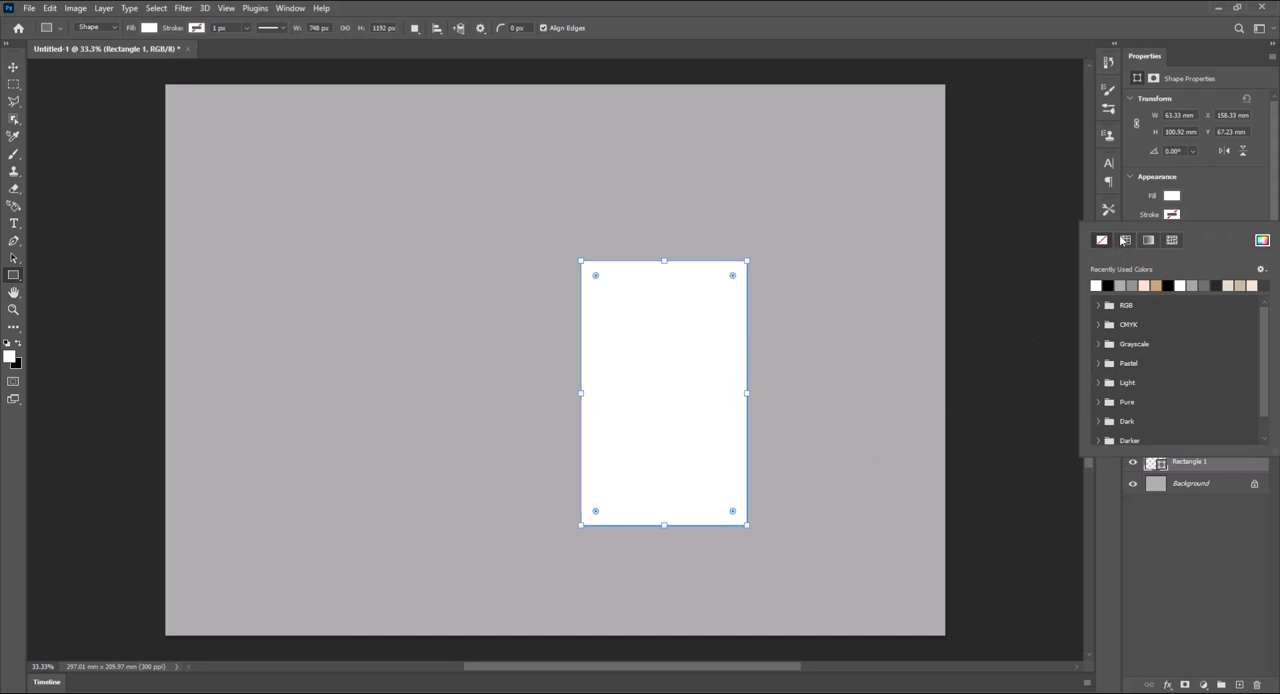
- Set the rectangle's width to 70 mm and its height to 100 mm
{"action": "double_click", "coordinate": [1172, 114]}
{"action": "type", "text": "70"}
{"action": "key", "text": "Tab"}
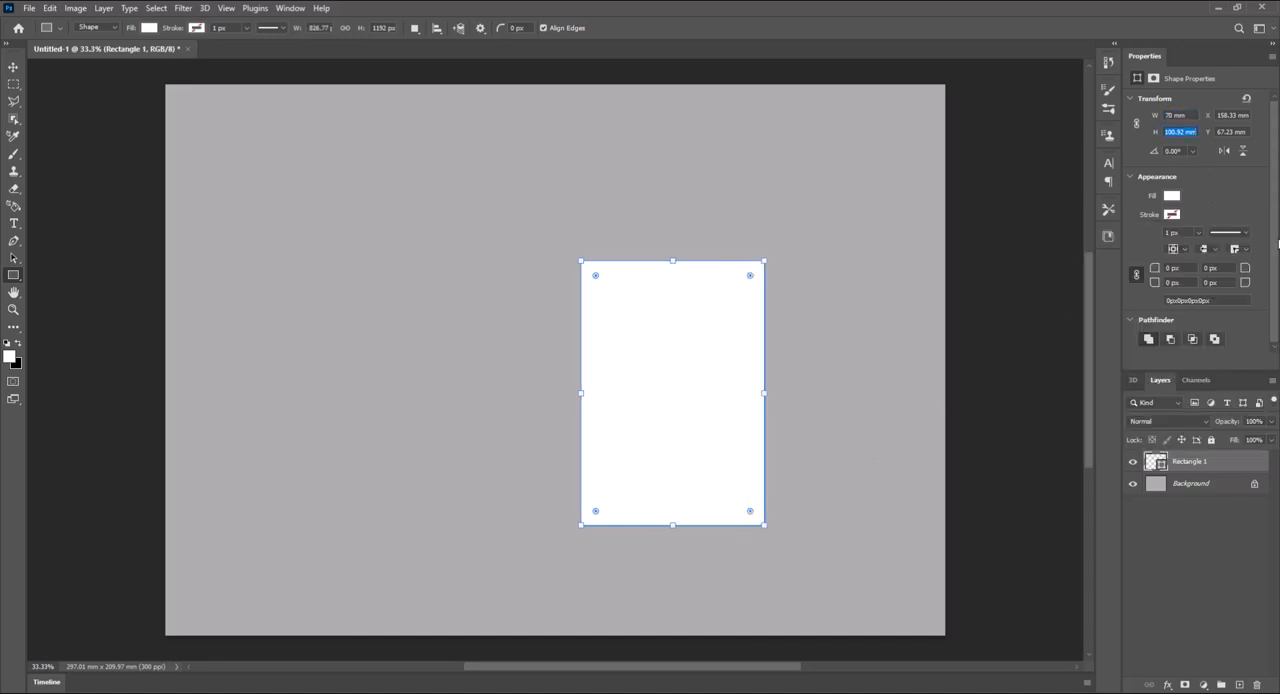
{"action": "type", "text": "100"}
{"action": "key", "text": "Return"}
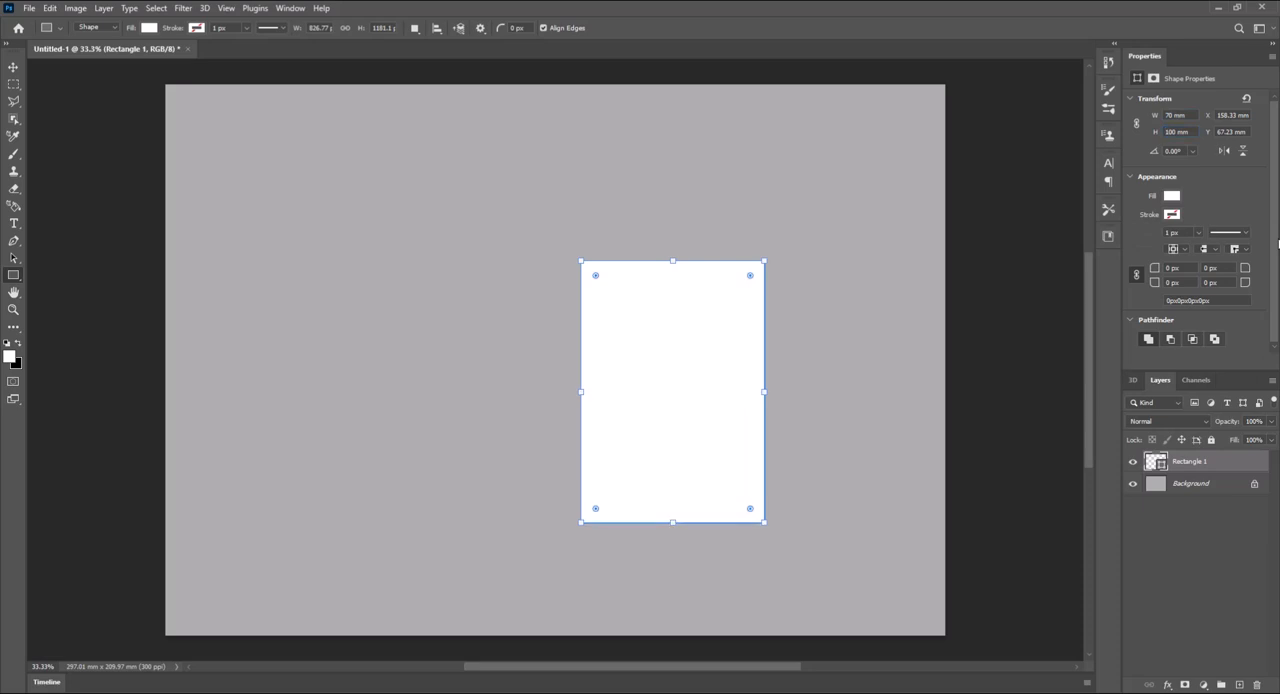
- Reposition the rectangle slightly up and to the left, then duplicate it to its left and set the copy's width to 30 mm
{"action": "left_click", "coordinate": [13, 68]}
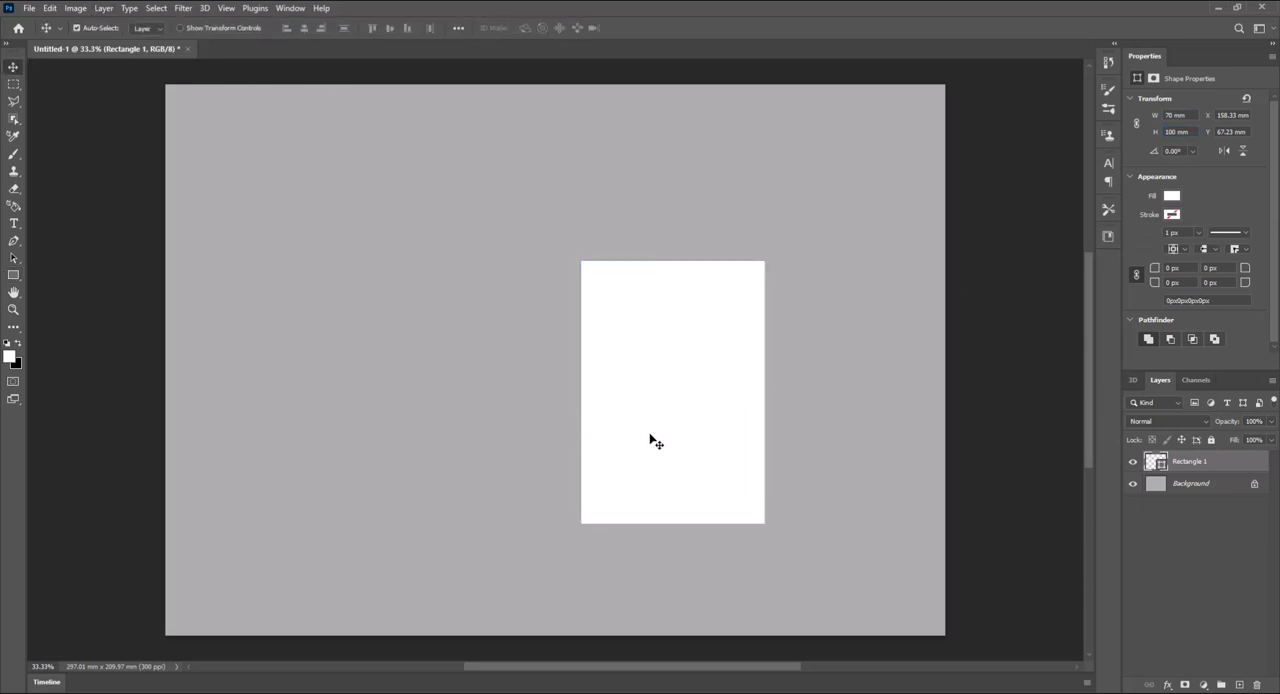
{"action": "left_click_drag", "start_coordinate": [652, 441], "coordinate": [618, 430]}
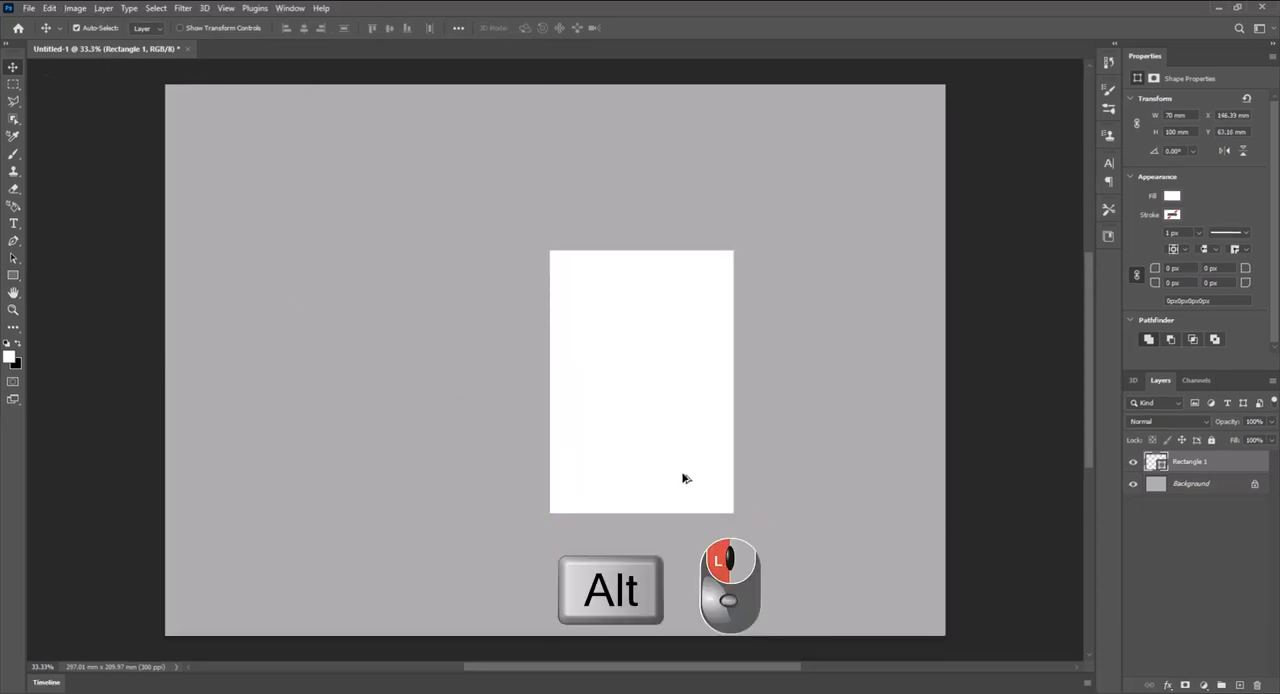
{"action": "left_click_drag", "start_coordinate": [683, 478], "coordinate": [500, 474]}
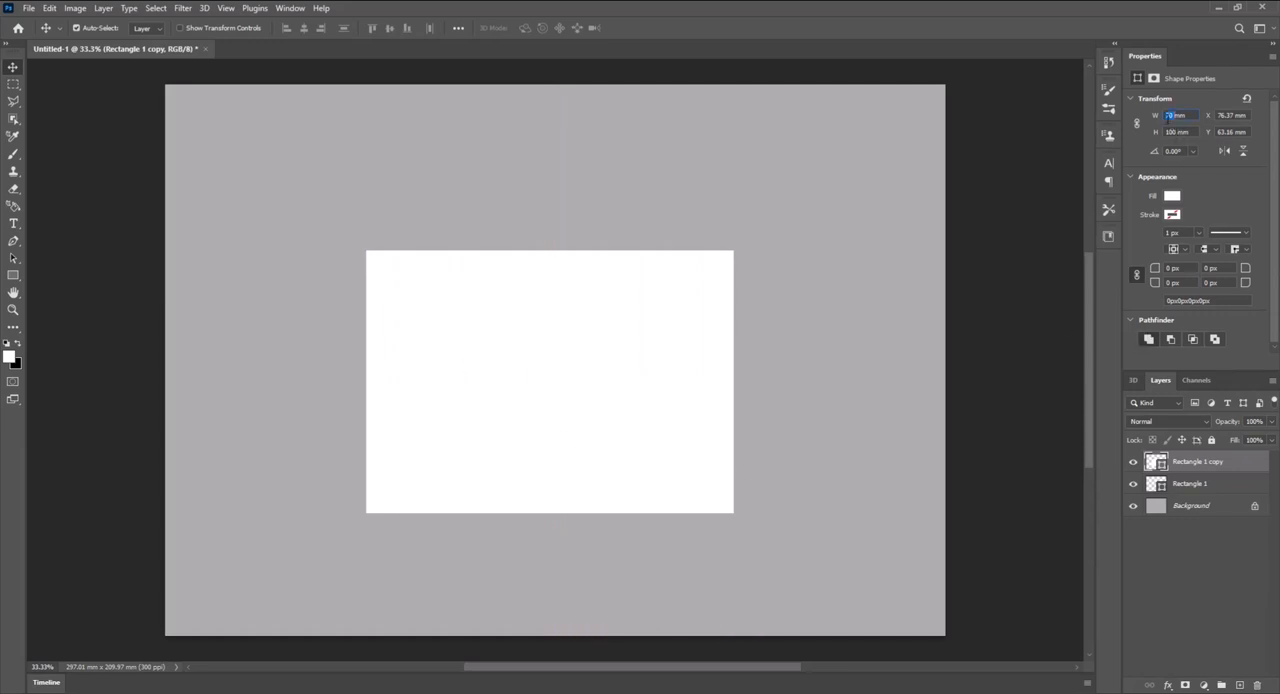
{"action": "key", "text": "Return"}
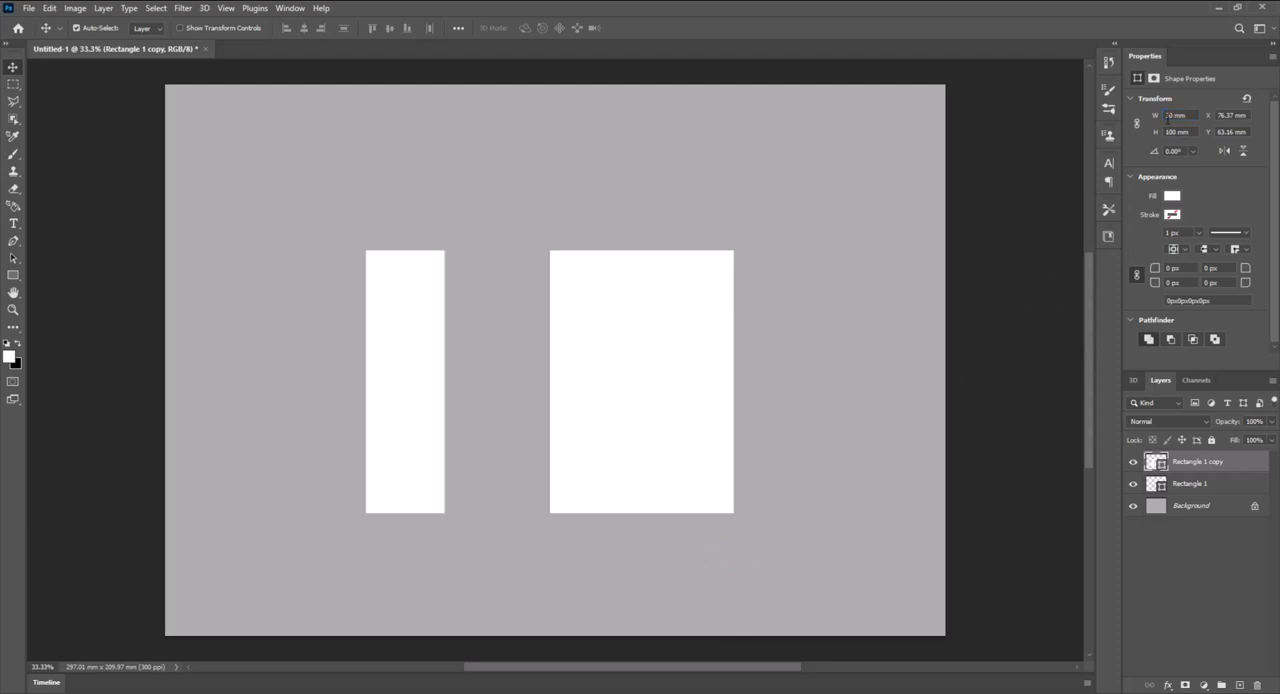
- Rename the narrow rectangle's layer Side and the wide rectangle's layer Front
{"action": "double_click", "coordinate": [1211, 463]}
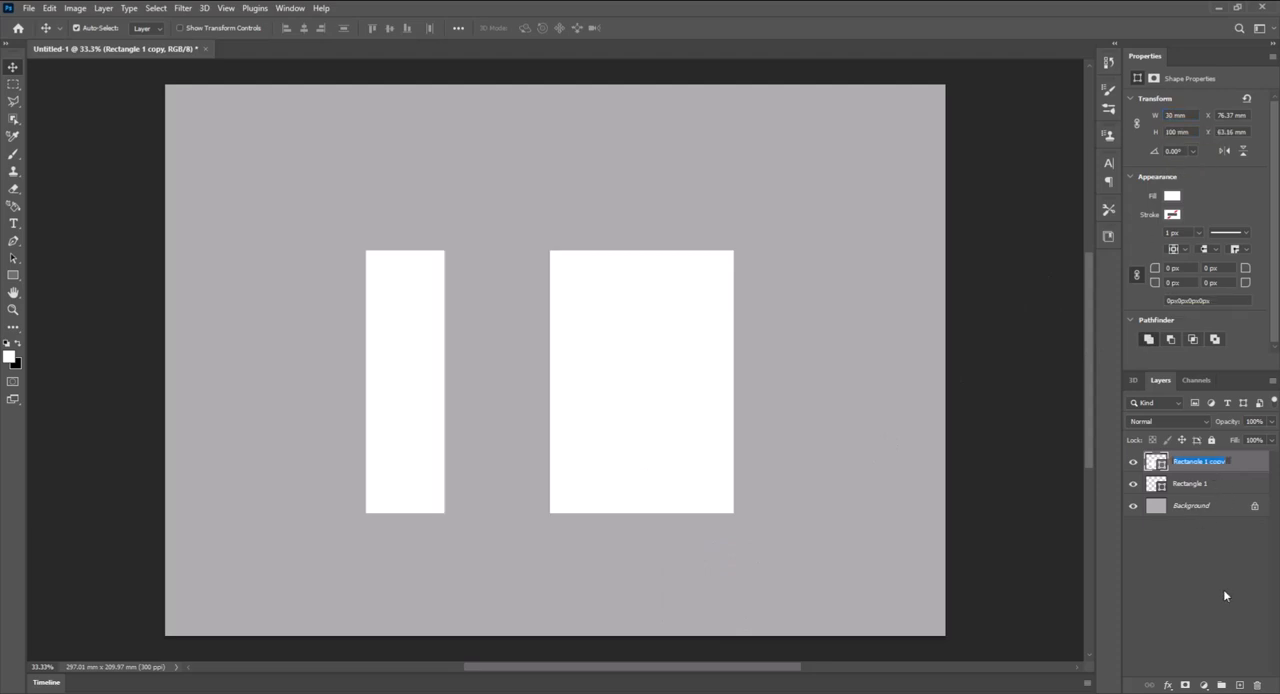
{"action": "type", "text": "Side"}
{"action": "key", "text": "Return"}
{"action": "double_click", "coordinate": [1190, 484]}
{"action": "type", "text": "Fi"}
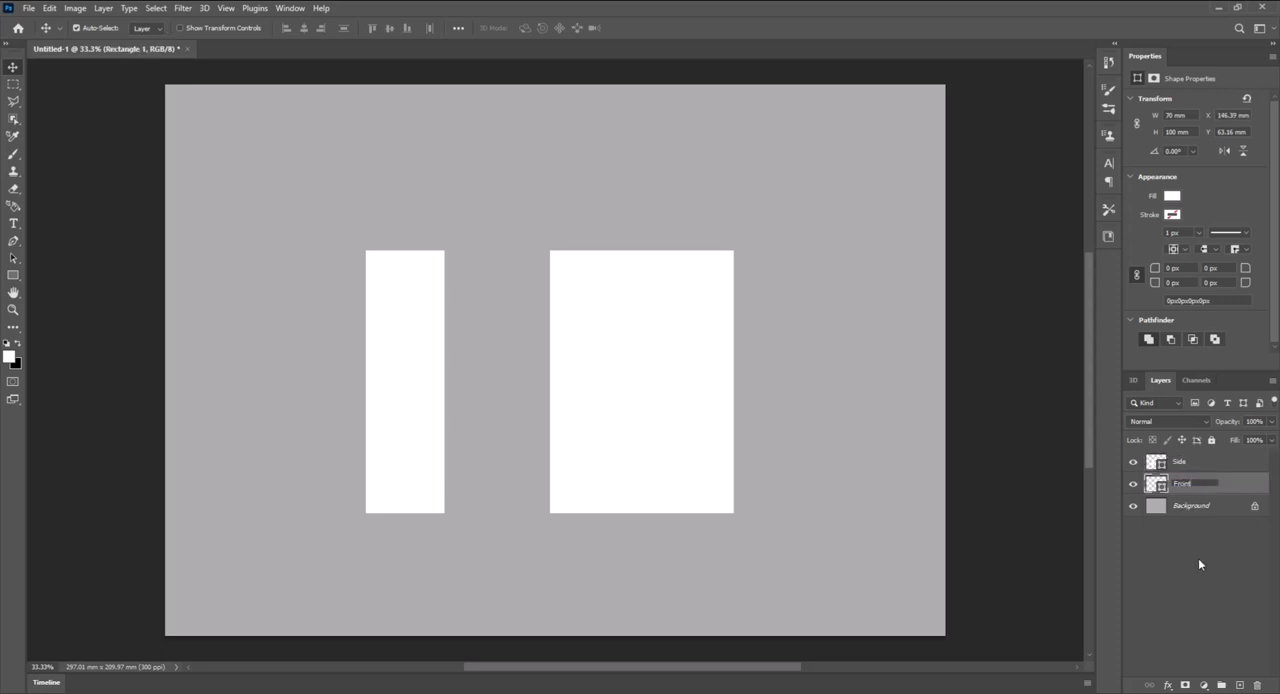
{"action": "type", "text": "ont"}
{"action": "key", "text": "Return"}
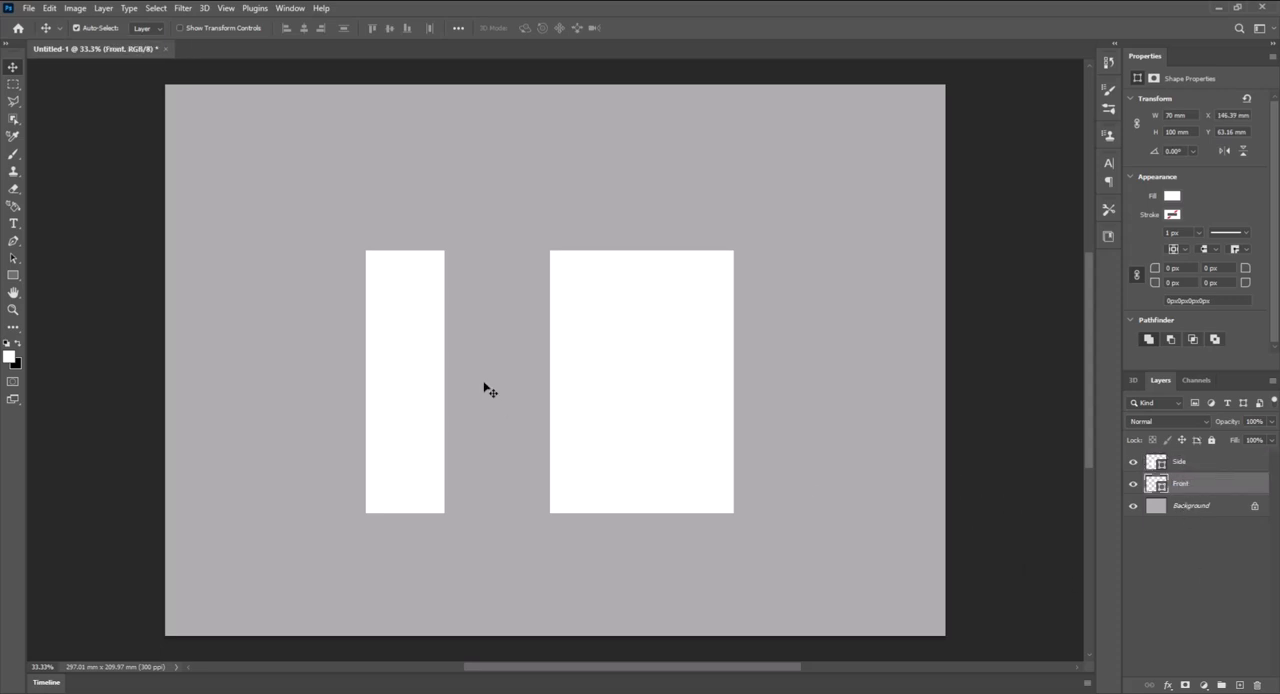
- Move the Side rectangle flush against the Front rectangle's left edge and centre both together horizontally on the canvas
{"action": "left_click_drag", "start_coordinate": [420, 391], "coordinate": [526, 393]}
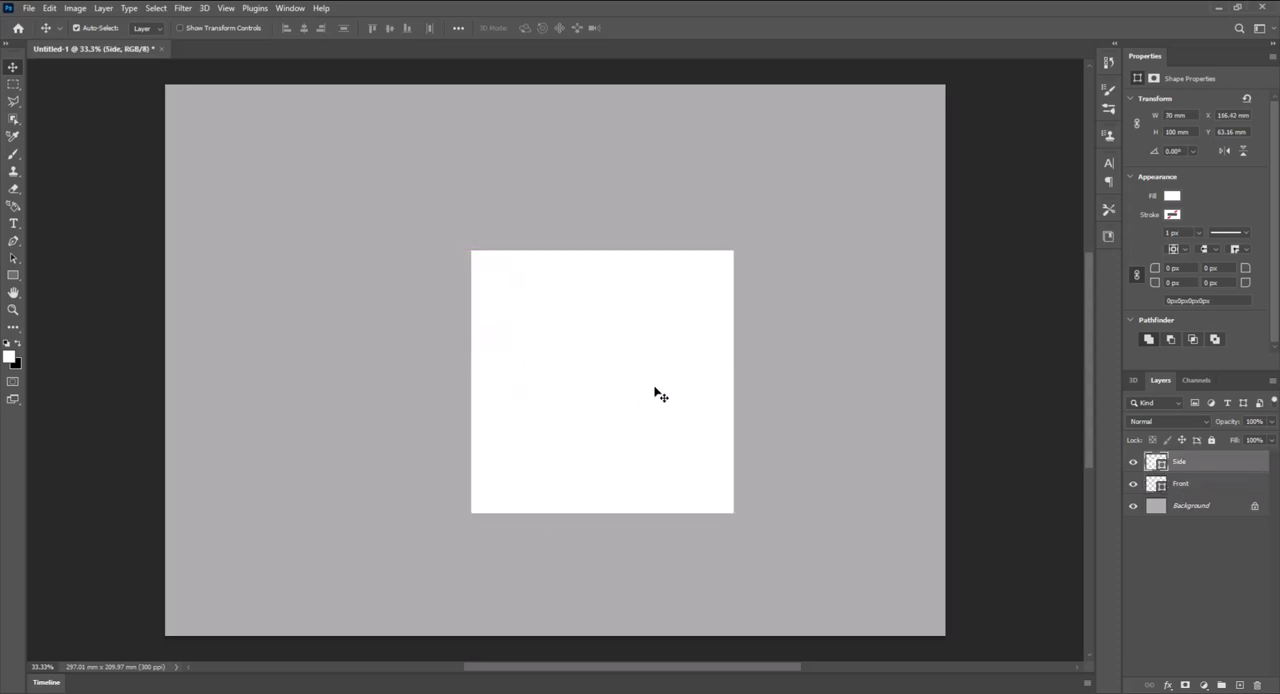
{"action": "key", "text": "shift"}
{"action": "left_click", "coordinate": [651, 440], "text": "shift"}
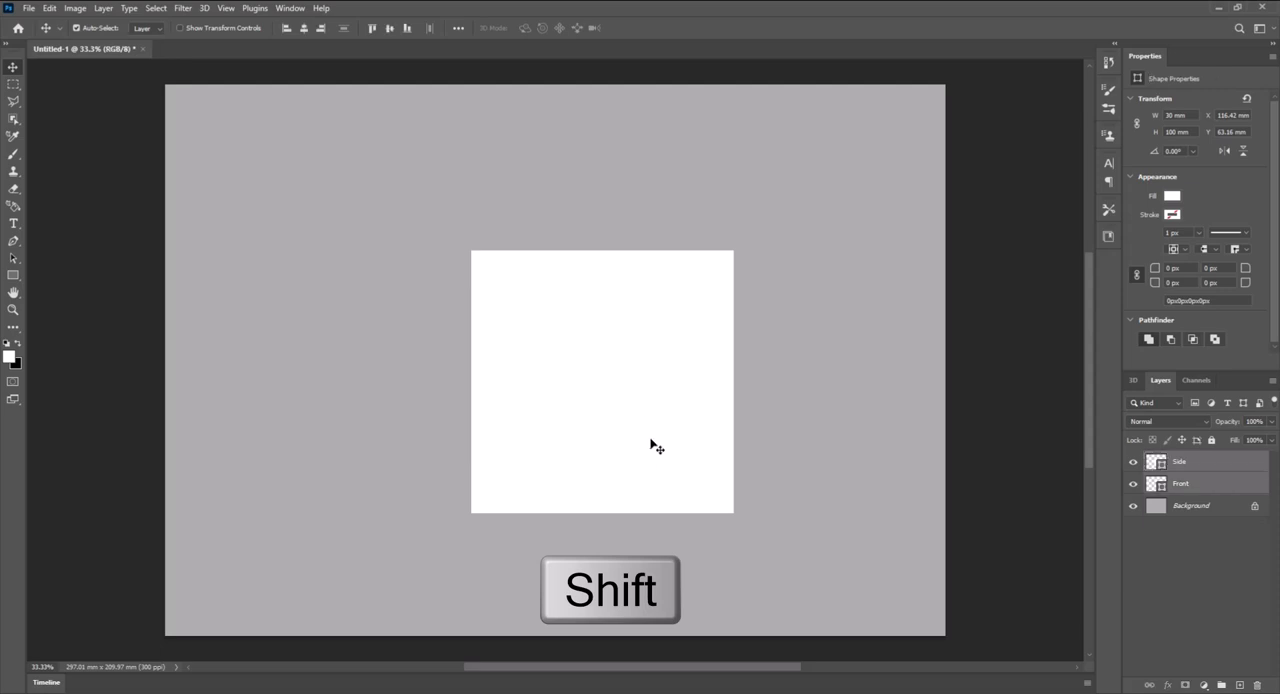
{"action": "left_click_drag", "start_coordinate": [667, 429], "coordinate": [616, 430]}
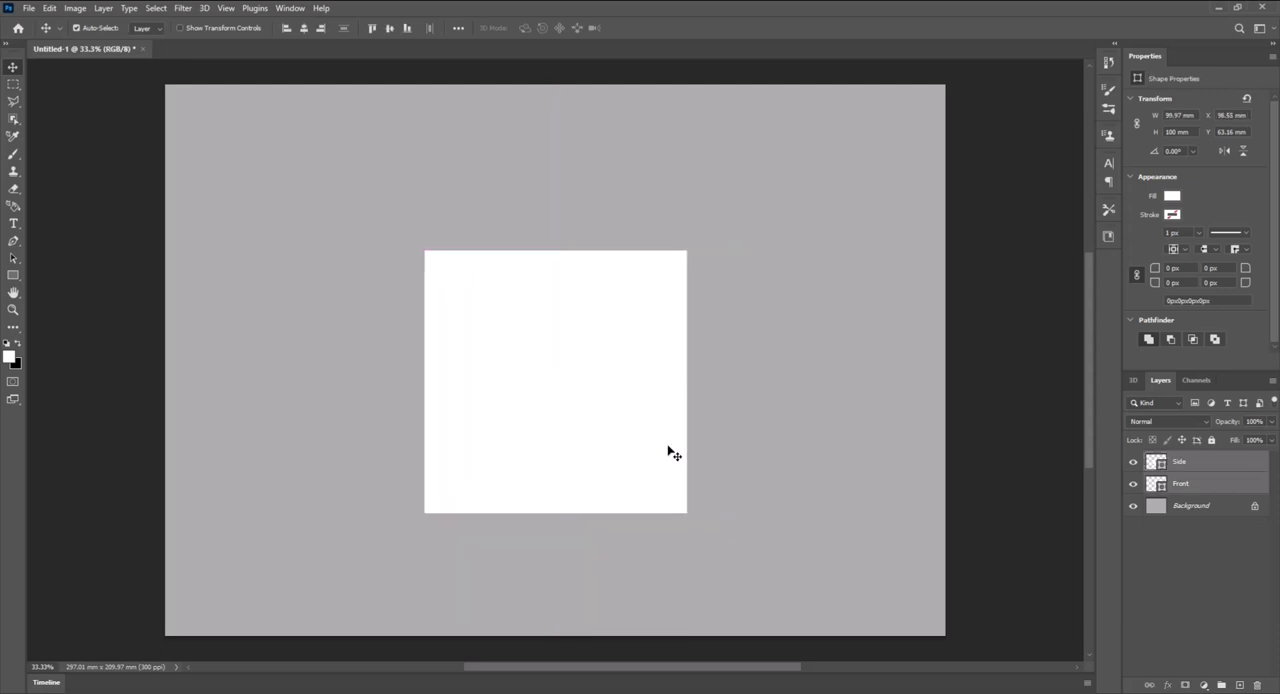
{"action": "left_click", "coordinate": [1205, 517]}
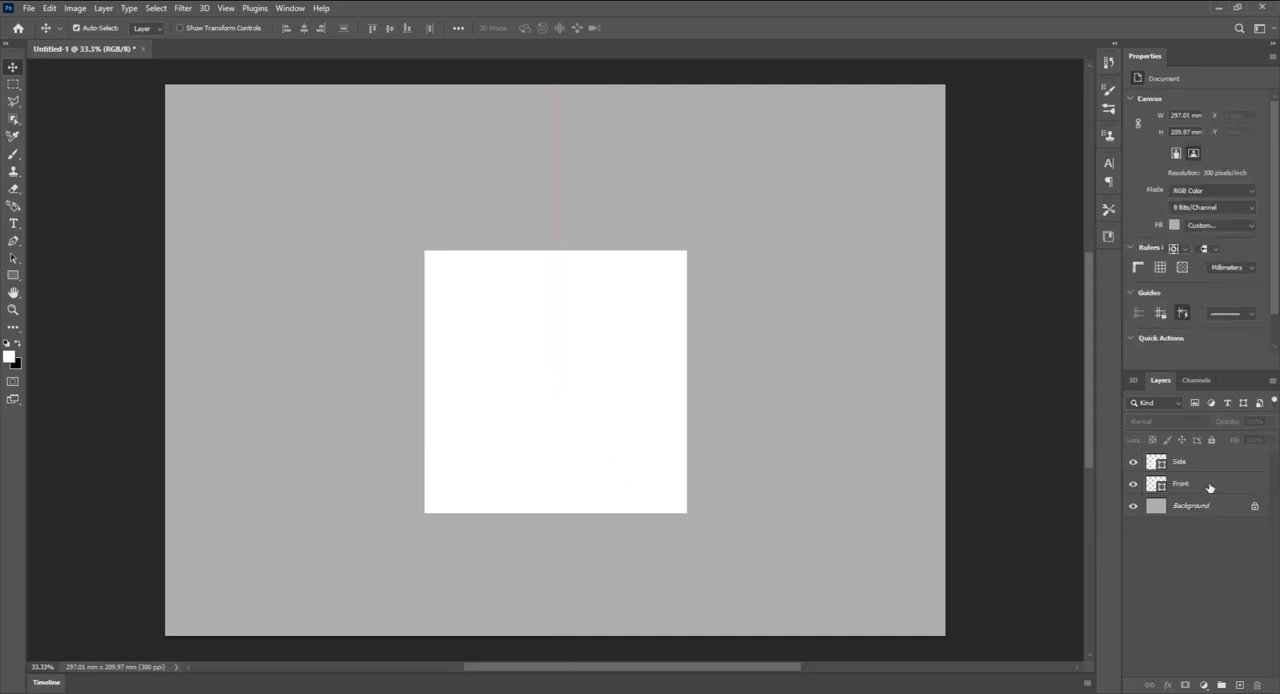
- Convert the Front layer and the Side layer into separate smart objects
{"action": "left_click", "coordinate": [1210, 488]}
{"action": "right_click", "coordinate": [1210, 488]}
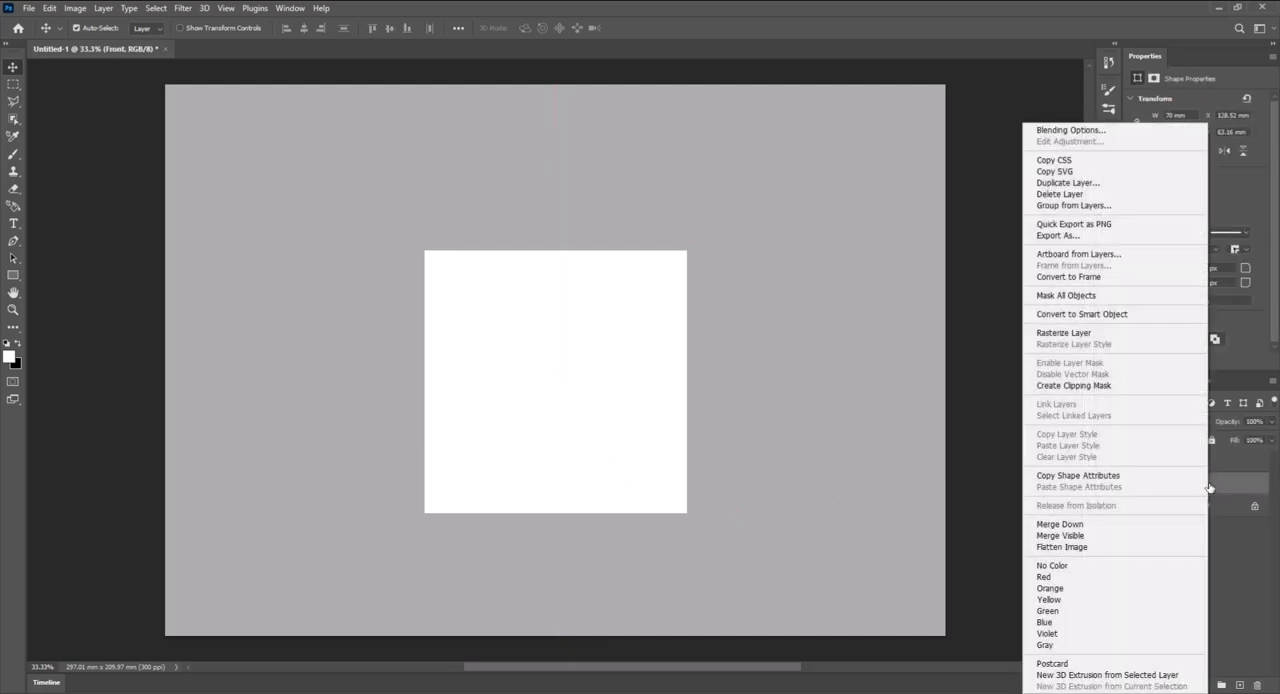
{"action": "left_click", "coordinate": [1139, 316]}
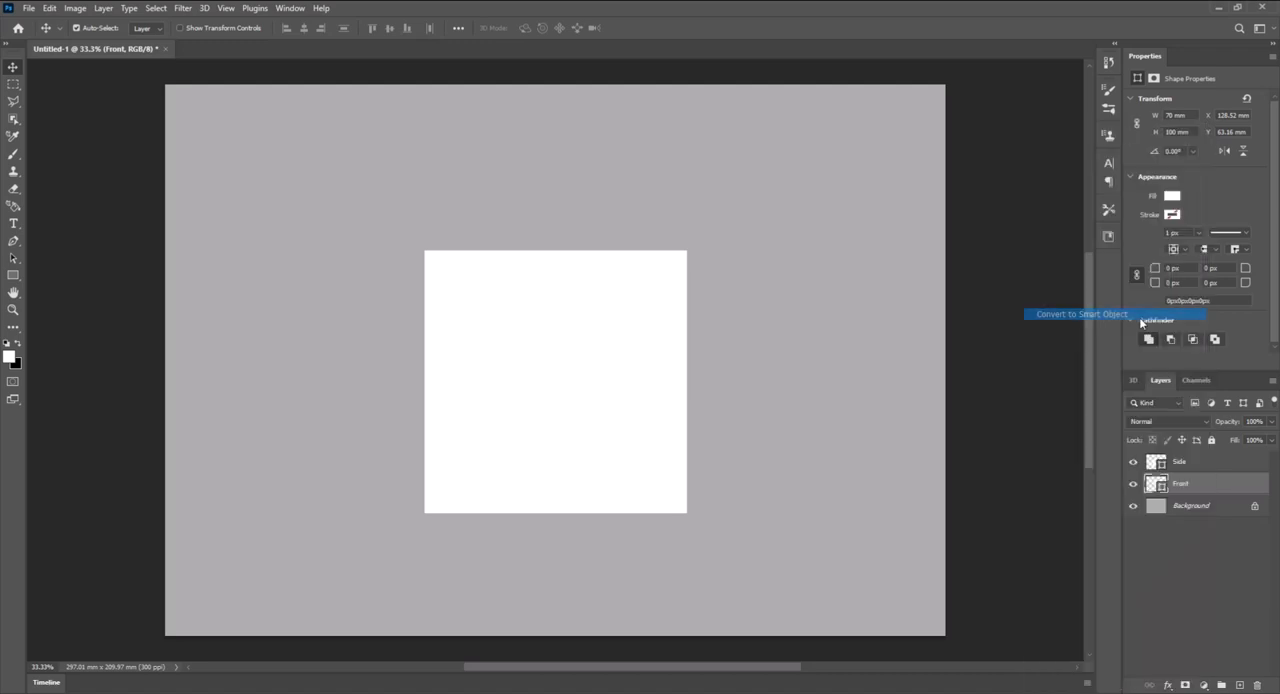
{"action": "right_click", "coordinate": [1216, 469]}
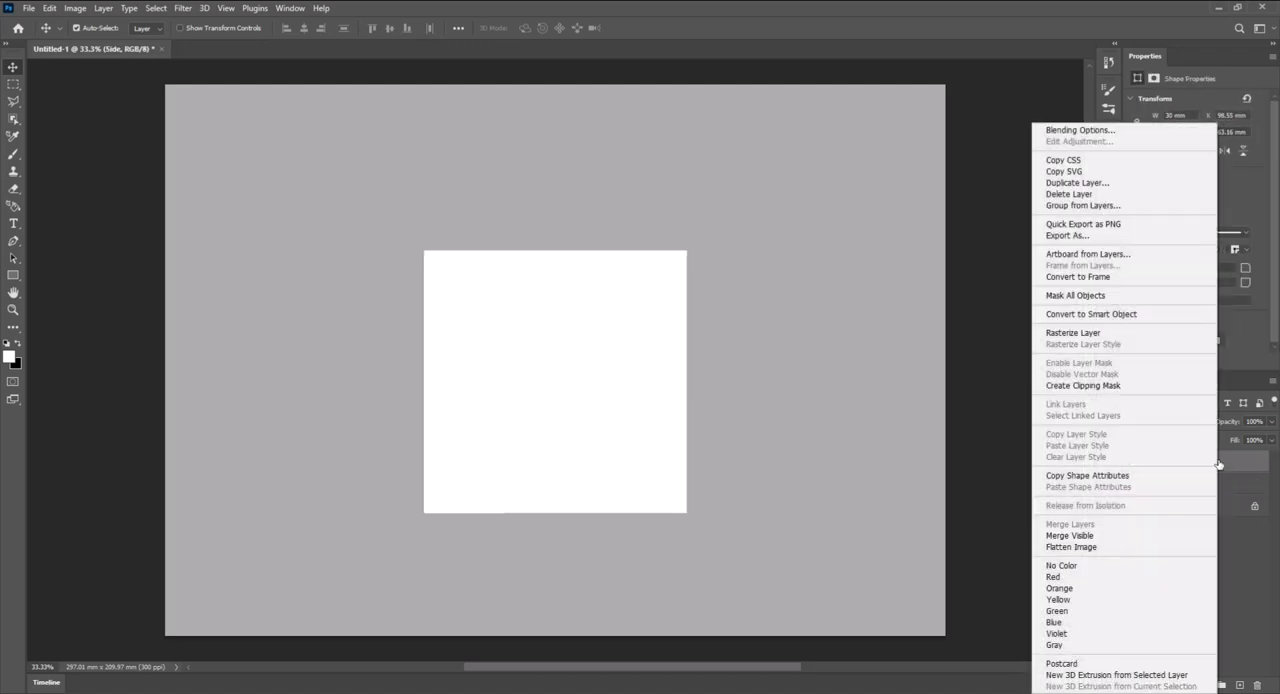
{"action": "left_click", "coordinate": [1167, 316]}
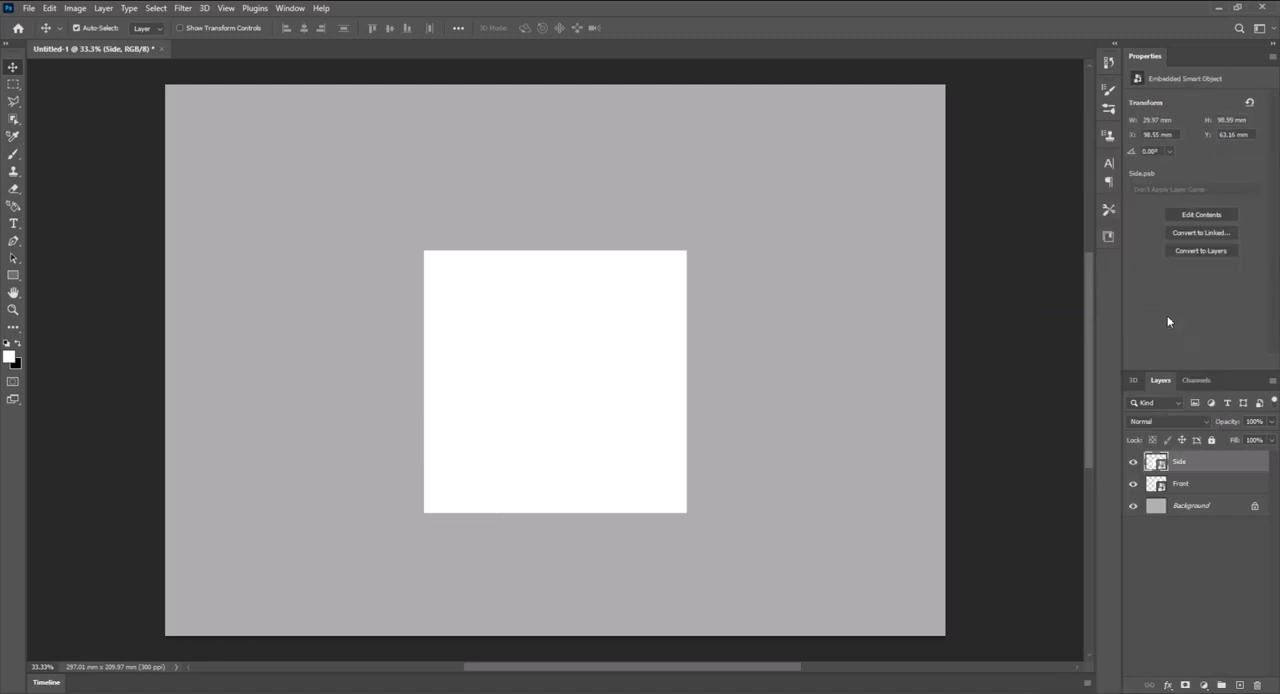
- Transform the Front layer in perspective so its right edge is shorter, and narrow it from that edge to about 71% width
{"action": "left_click", "coordinate": [1171, 490]}
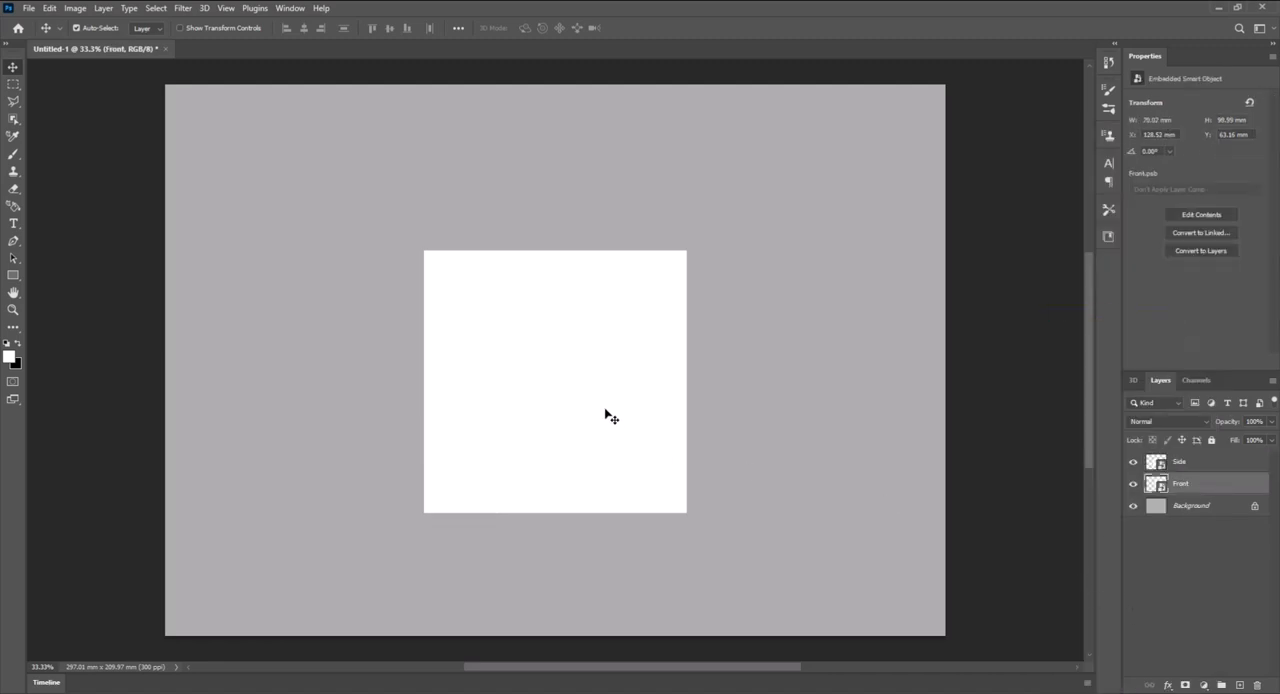
{"action": "key", "text": "ctrl+t"}
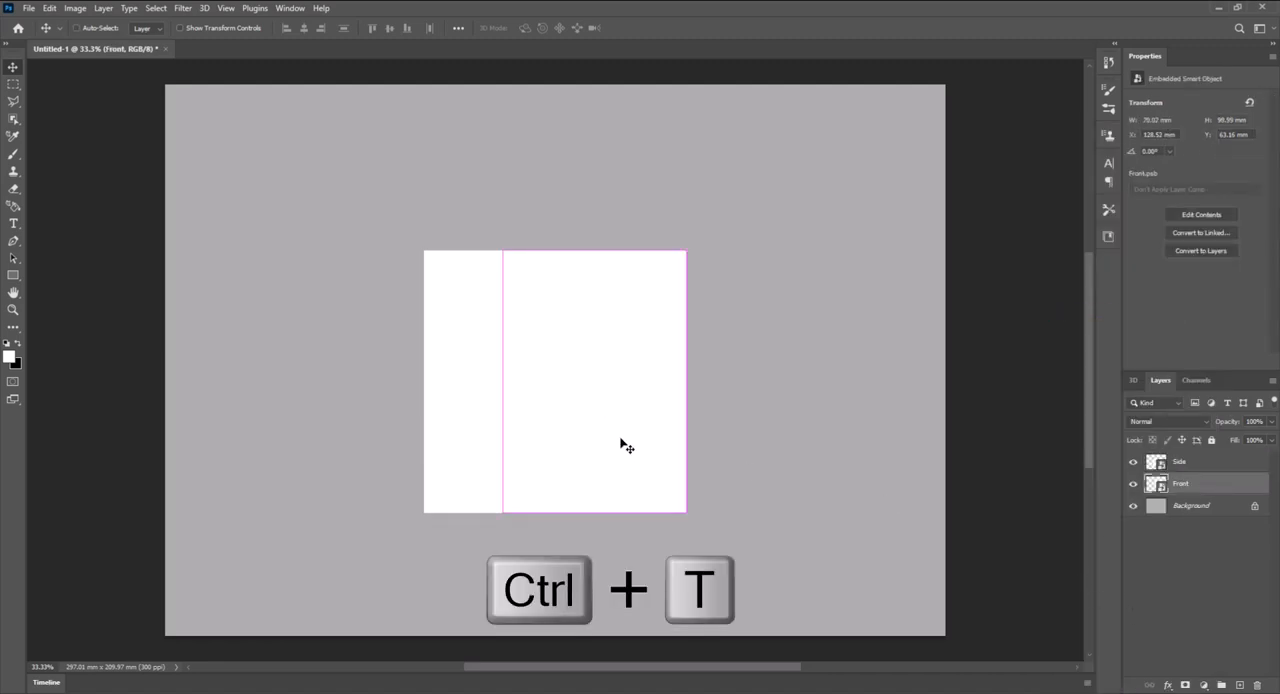
{"action": "right_click", "coordinate": [662, 399]}
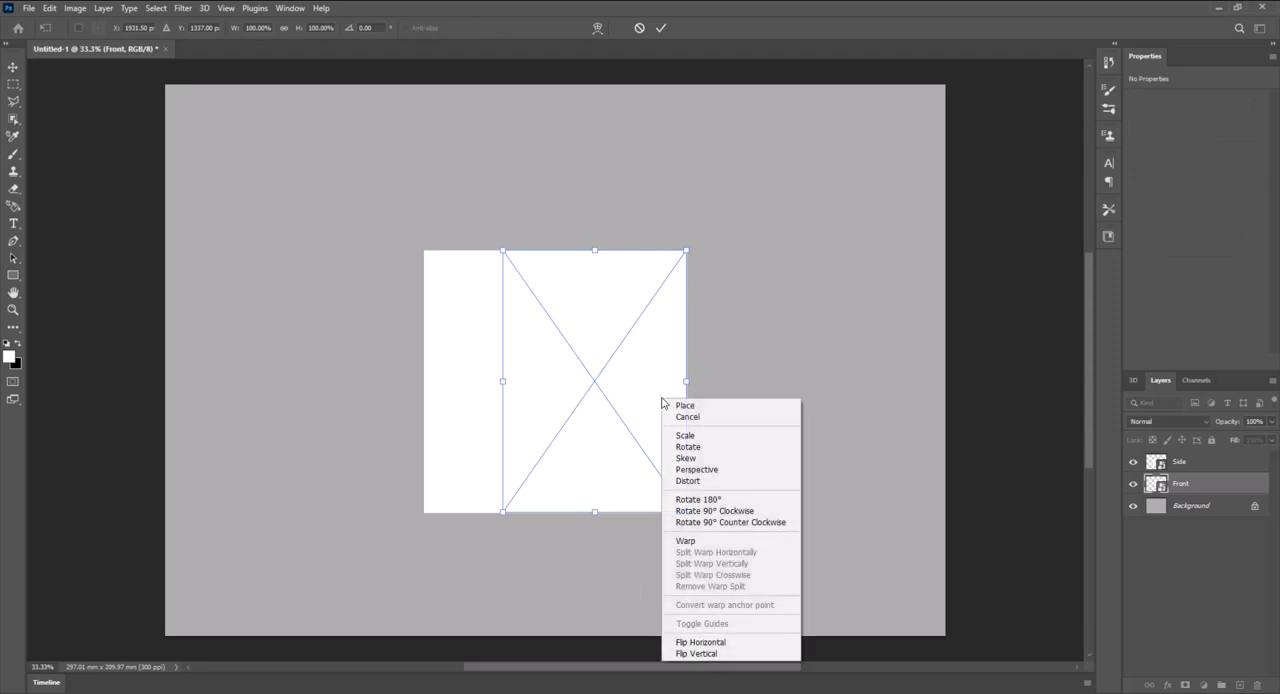
{"action": "left_click", "coordinate": [730, 470]}
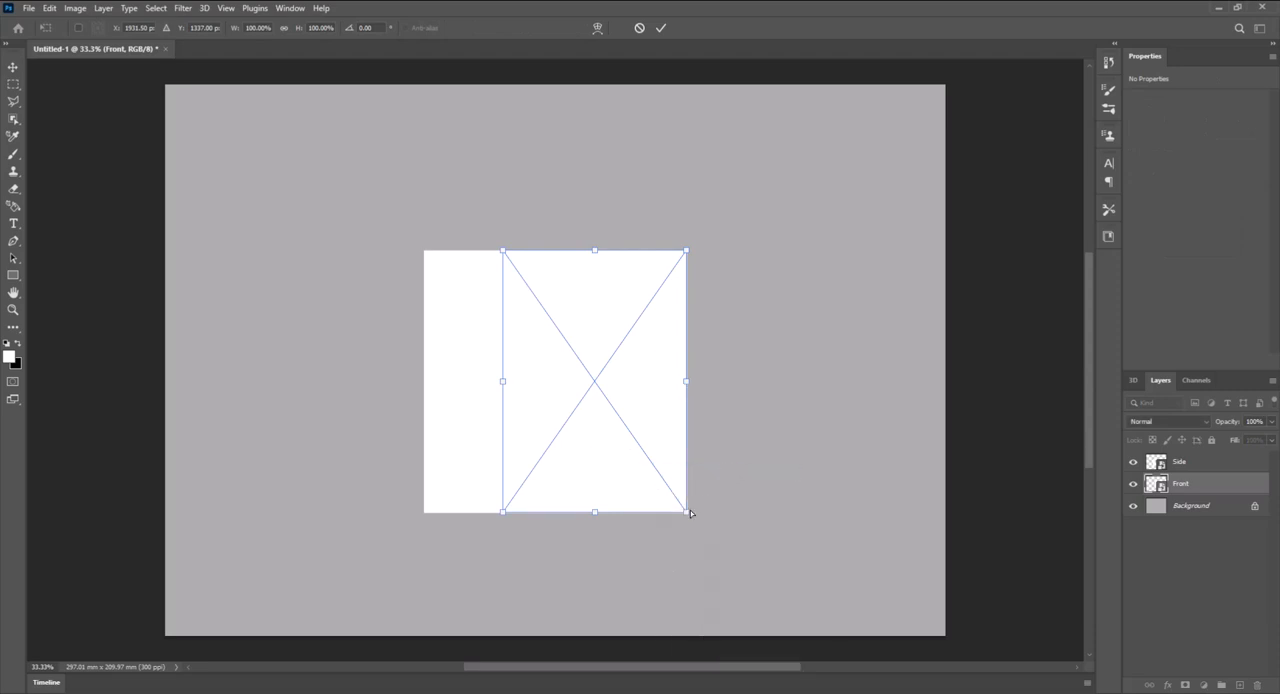
{"action": "left_click_drag", "start_coordinate": [686, 512], "coordinate": [686, 468]}
{"action": "right_click", "coordinate": [648, 413]}
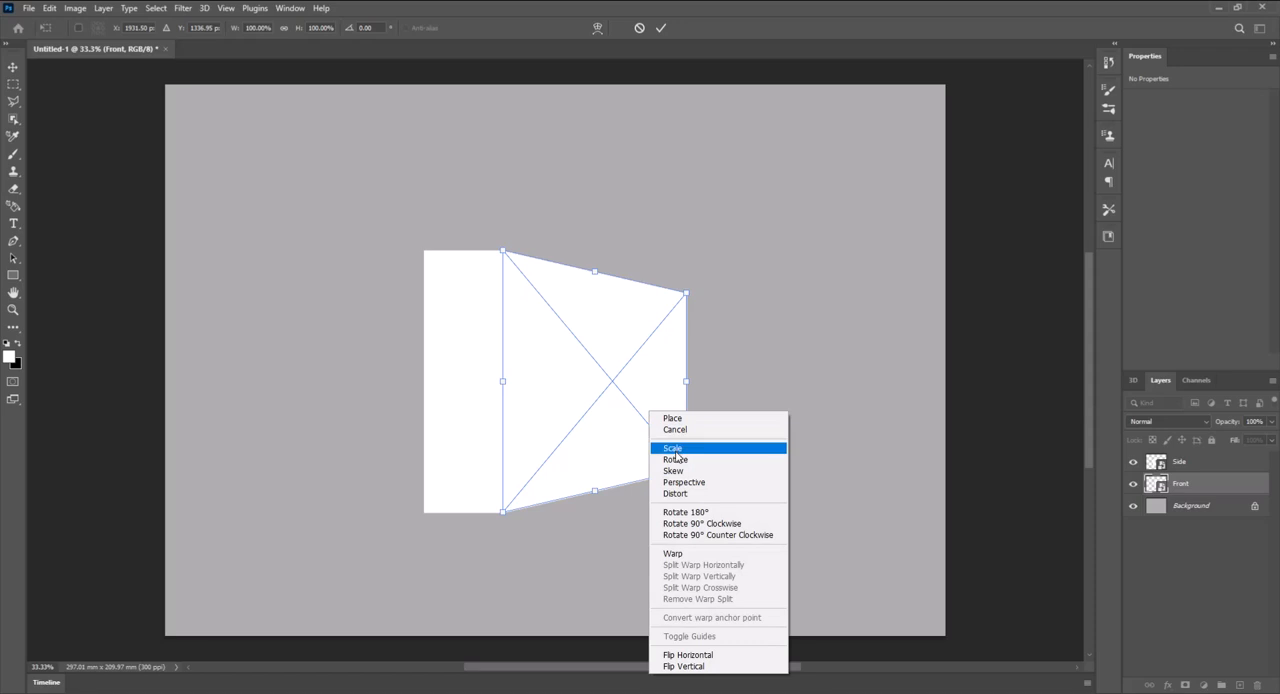
{"action": "left_click", "coordinate": [672, 448]}
{"action": "left_click_drag", "start_coordinate": [686, 383], "coordinate": [633, 388]}
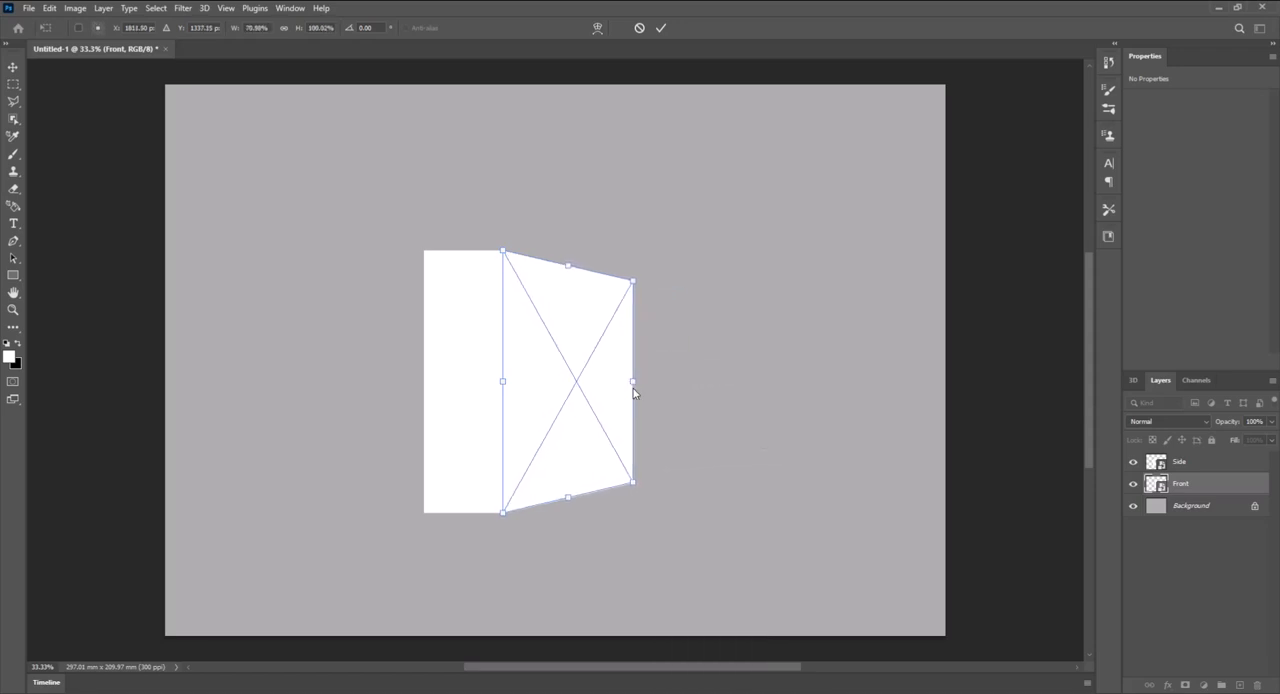
{"action": "key", "text": "Return"}
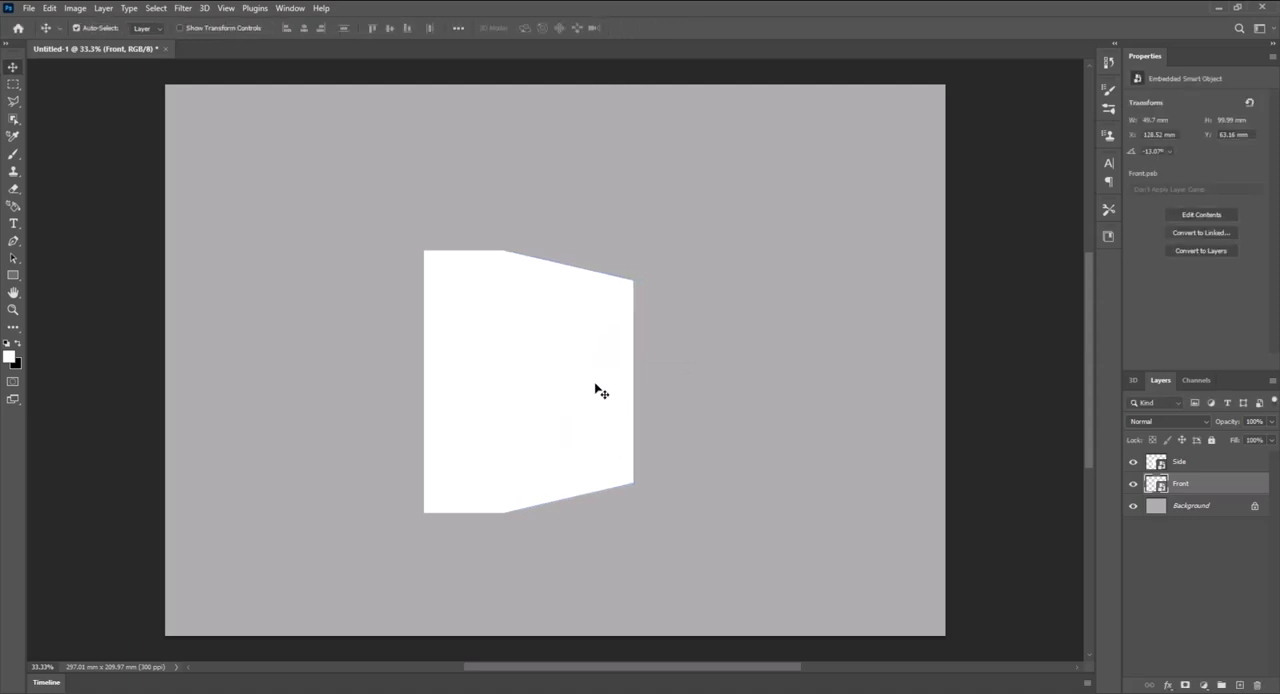
- Transform the Side layer in perspective so its left edge is shorter, and narrow it from that edge to about 63% width
{"action": "left_click", "coordinate": [443, 403], "text": "ctrl"}
{"action": "key", "text": "ctrl+t"}
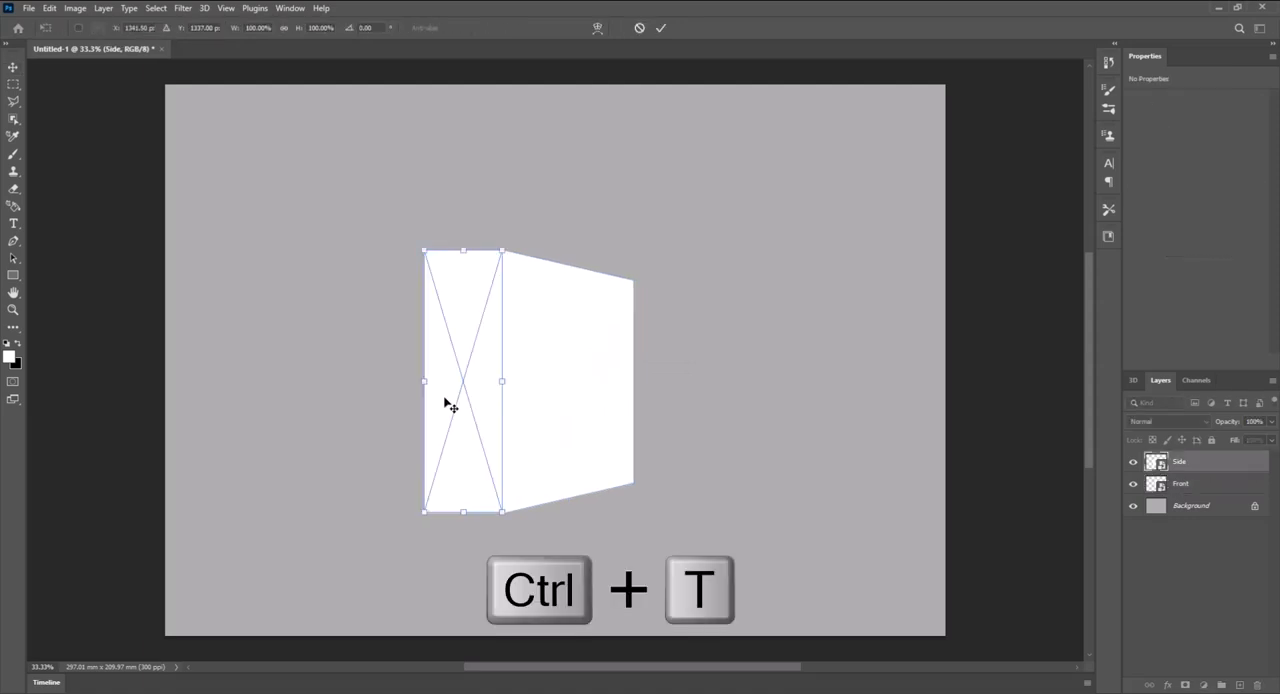
{"action": "right_click", "coordinate": [445, 402]}
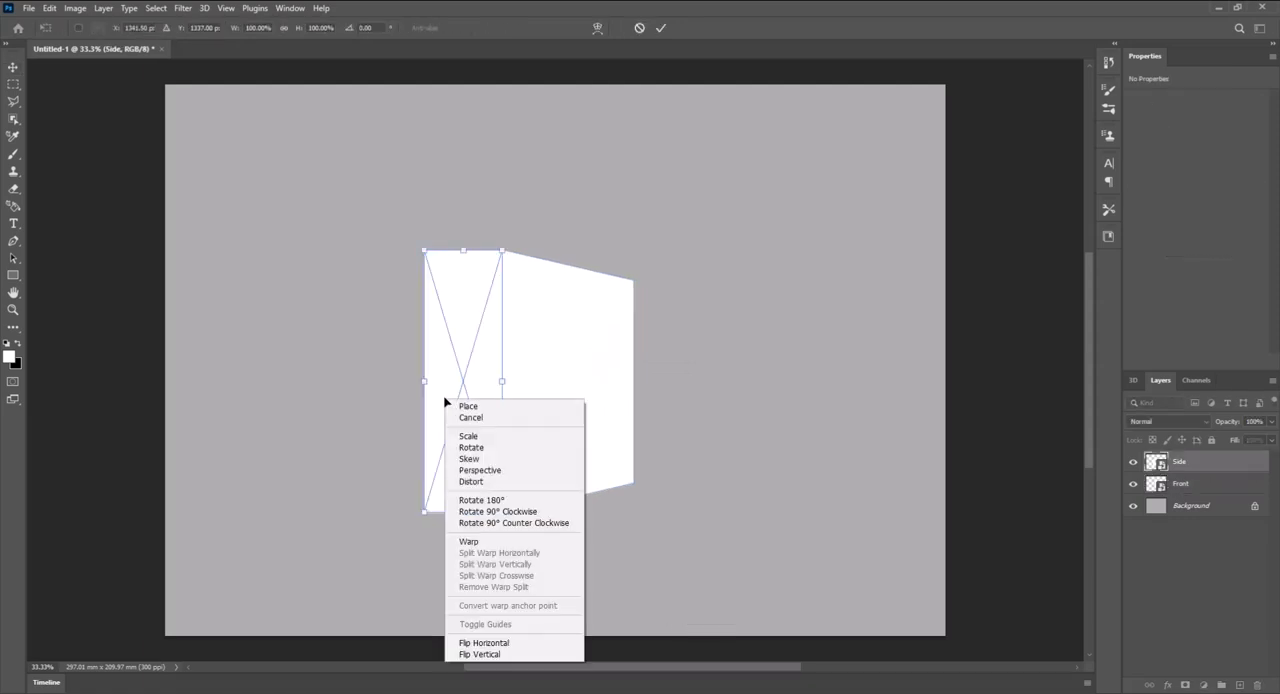
{"action": "left_click", "coordinate": [496, 471]}
{"action": "left_click_drag", "start_coordinate": [422, 510], "coordinate": [426, 488]}
{"action": "right_click", "coordinate": [449, 463]}
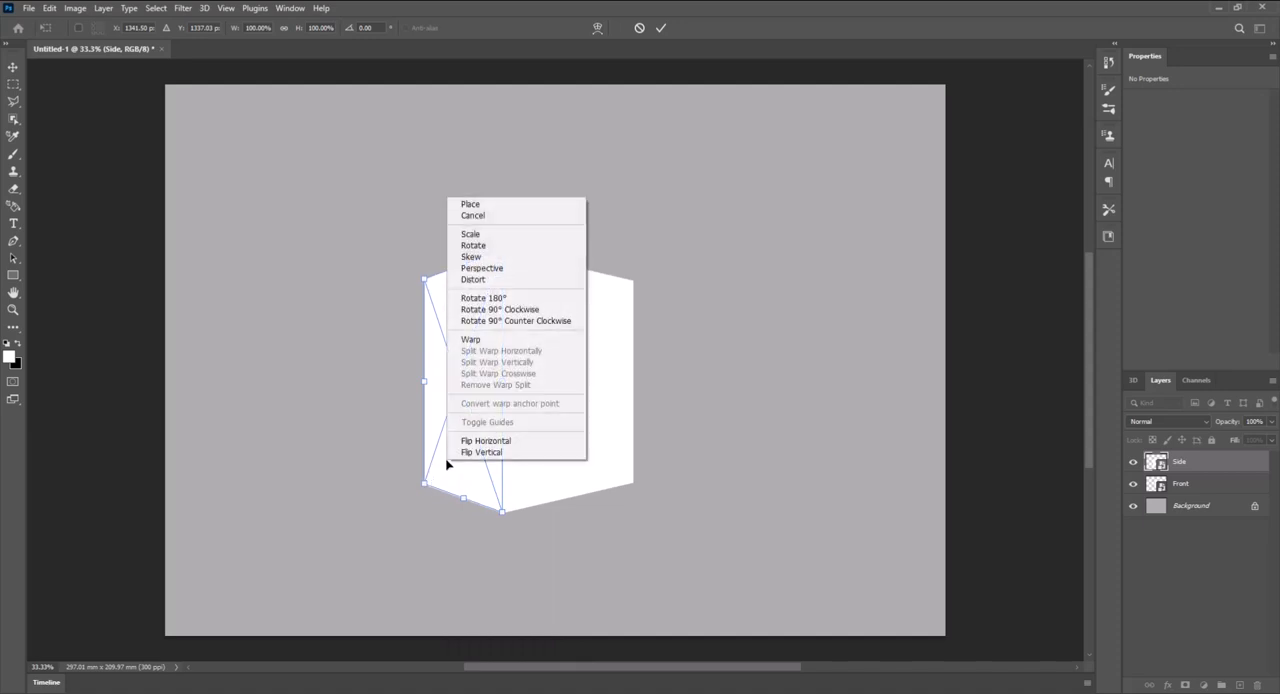
{"action": "left_click", "coordinate": [490, 236]}
{"action": "left_click_drag", "start_coordinate": [425, 383], "coordinate": [456, 391]}
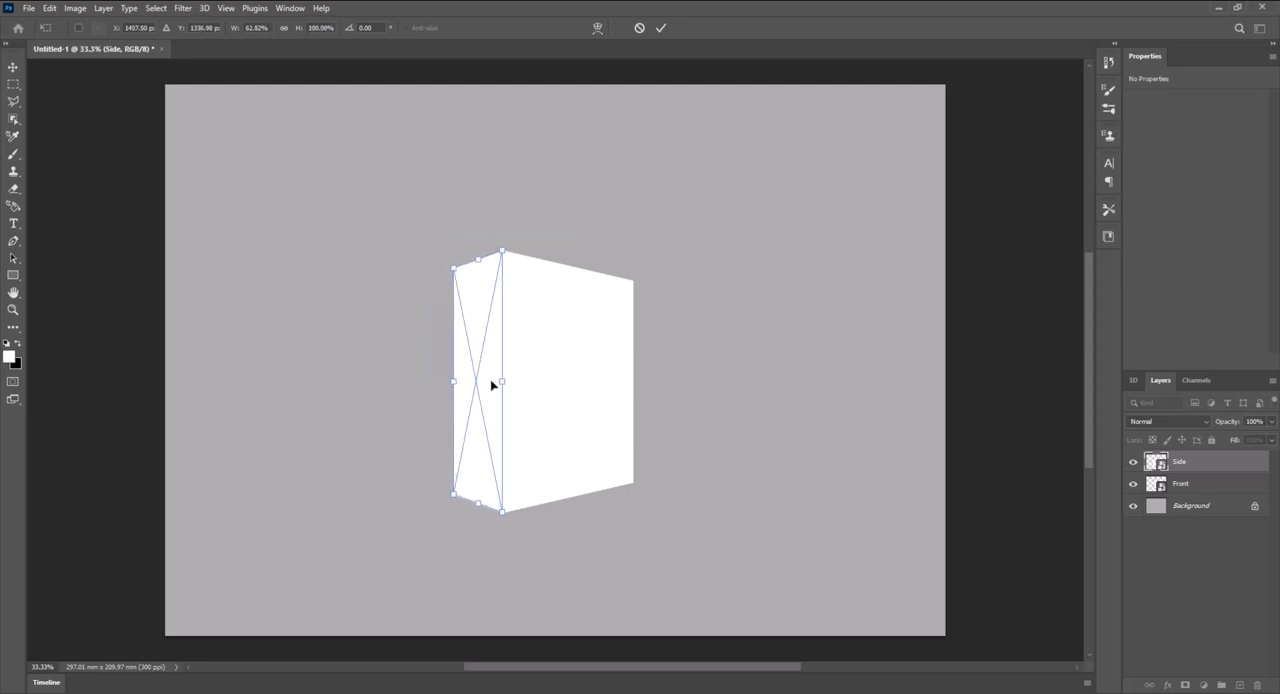
{"action": "key", "text": "Return"}
- Select the Side and Front layers together and shift the box slightly to the right
{"action": "left_click", "coordinate": [498, 433]}
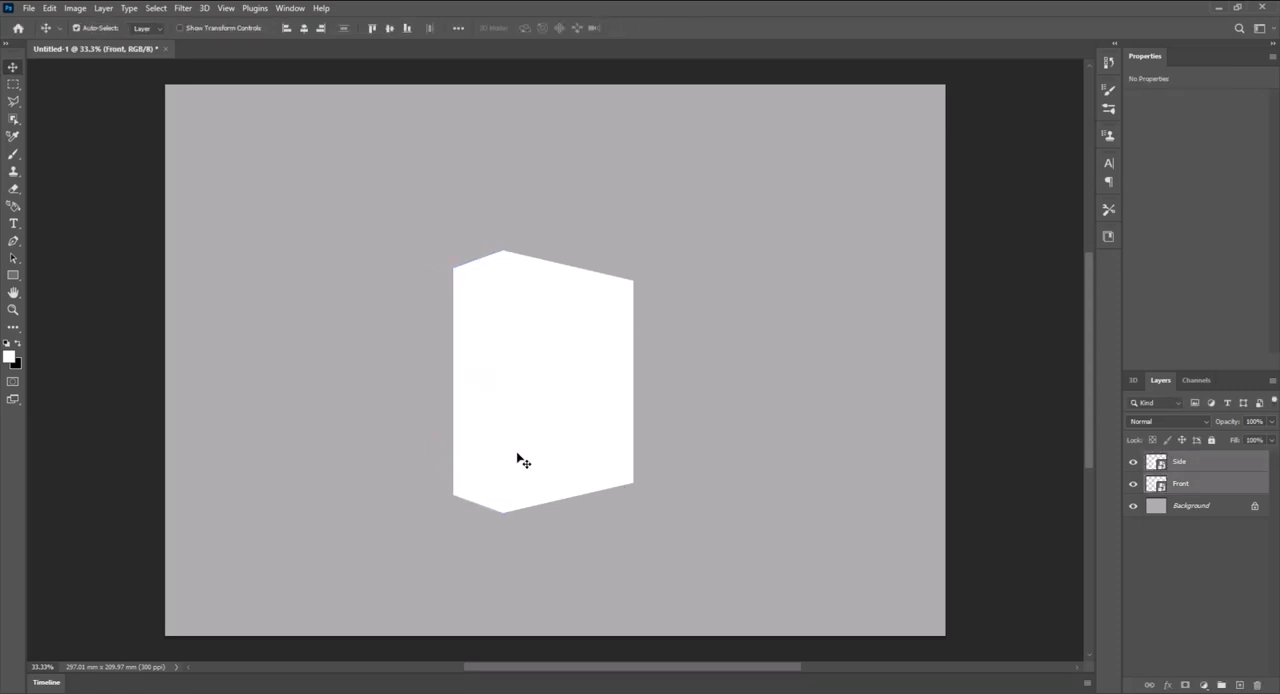
{"action": "left_click_drag", "start_coordinate": [563, 446], "coordinate": [583, 443]}
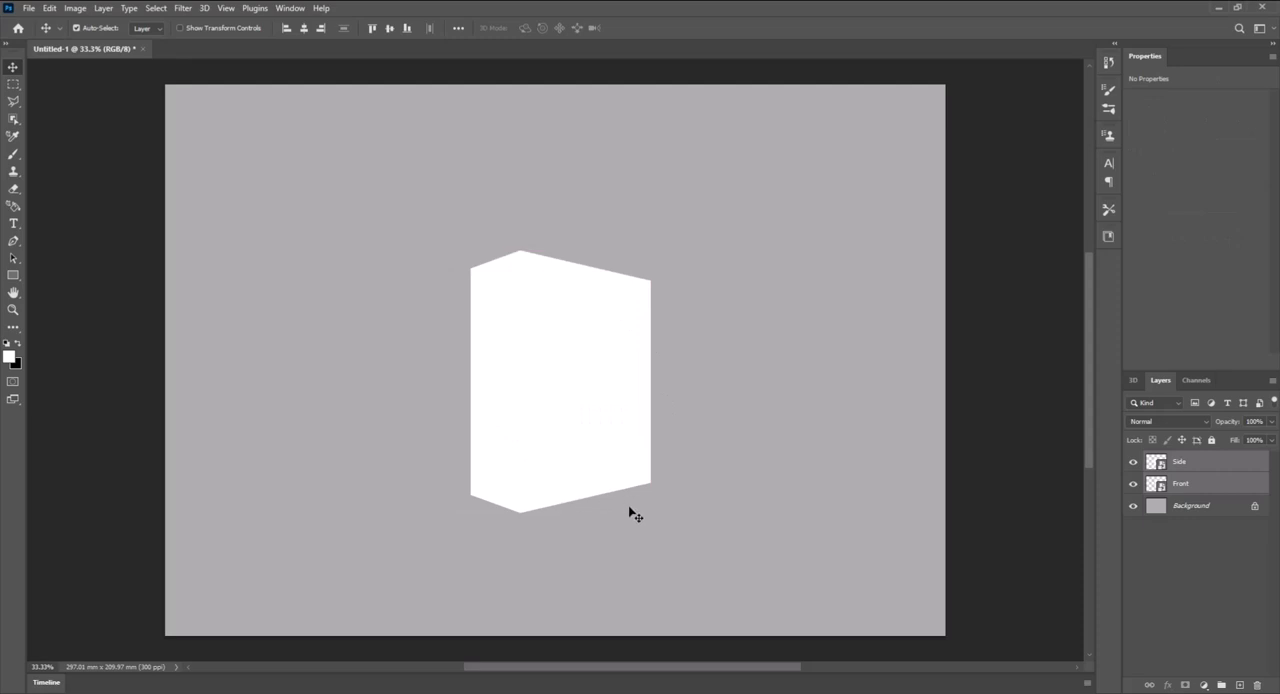
- Add a new layer directly above the Background layer and name it Shadow
{"action": "left_click", "coordinate": [1192, 508]}
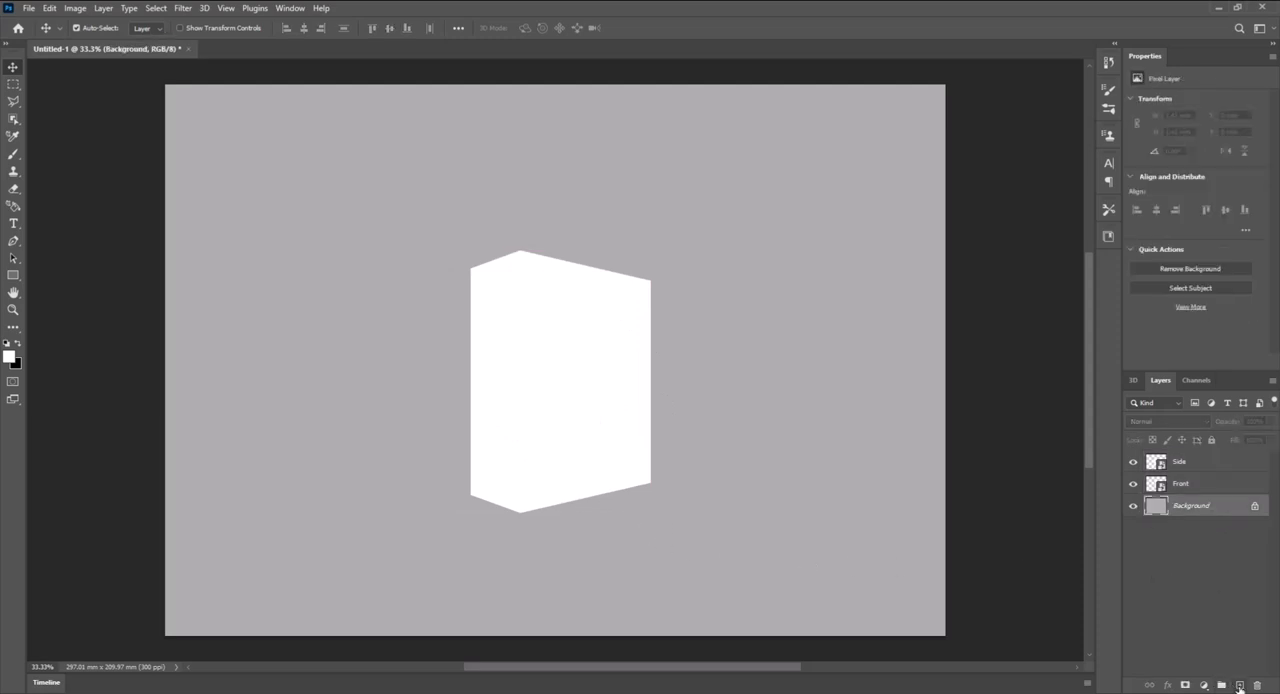
{"action": "left_click", "coordinate": [1240, 686]}
{"action": "double_click", "coordinate": [1190, 508]}
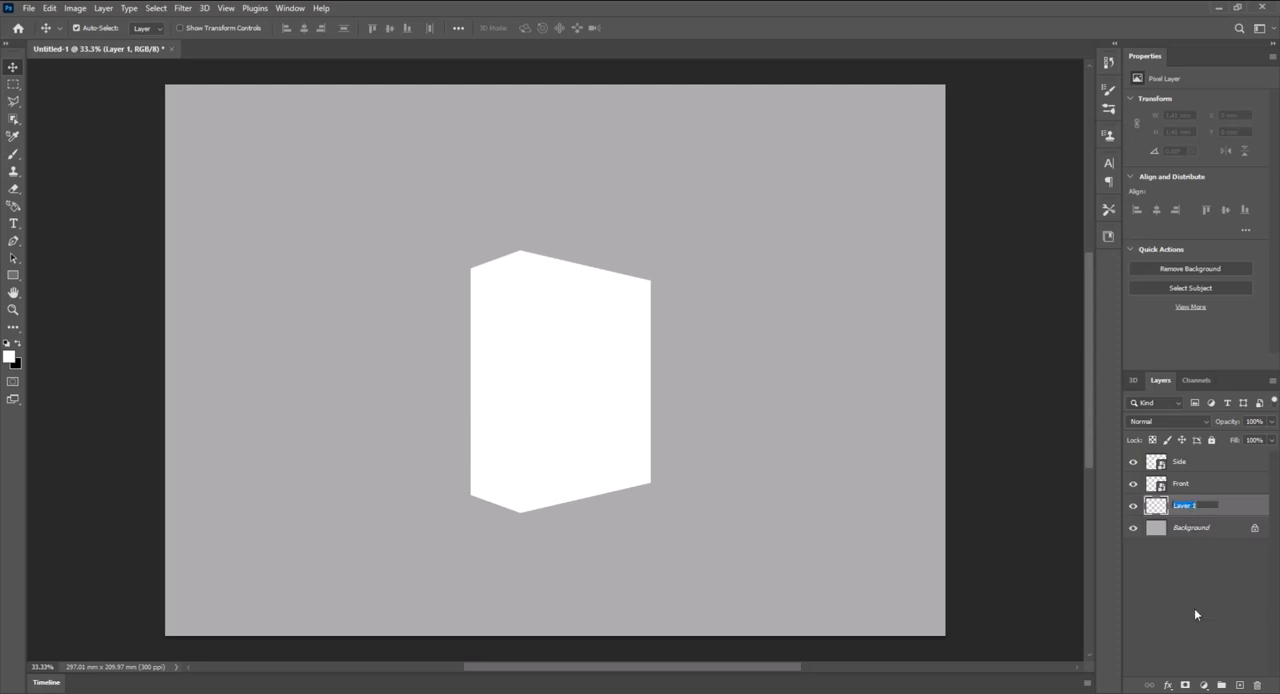
{"action": "type", "text": "Shadow"}
{"action": "key", "text": "Return"}
- Draw a black rectangle about 1297 px wide and 304 px high behind the box's lower part, extending past its left side
{"action": "left_click", "coordinate": [18, 344]}
{"action": "left_click", "coordinate": [13, 275]}
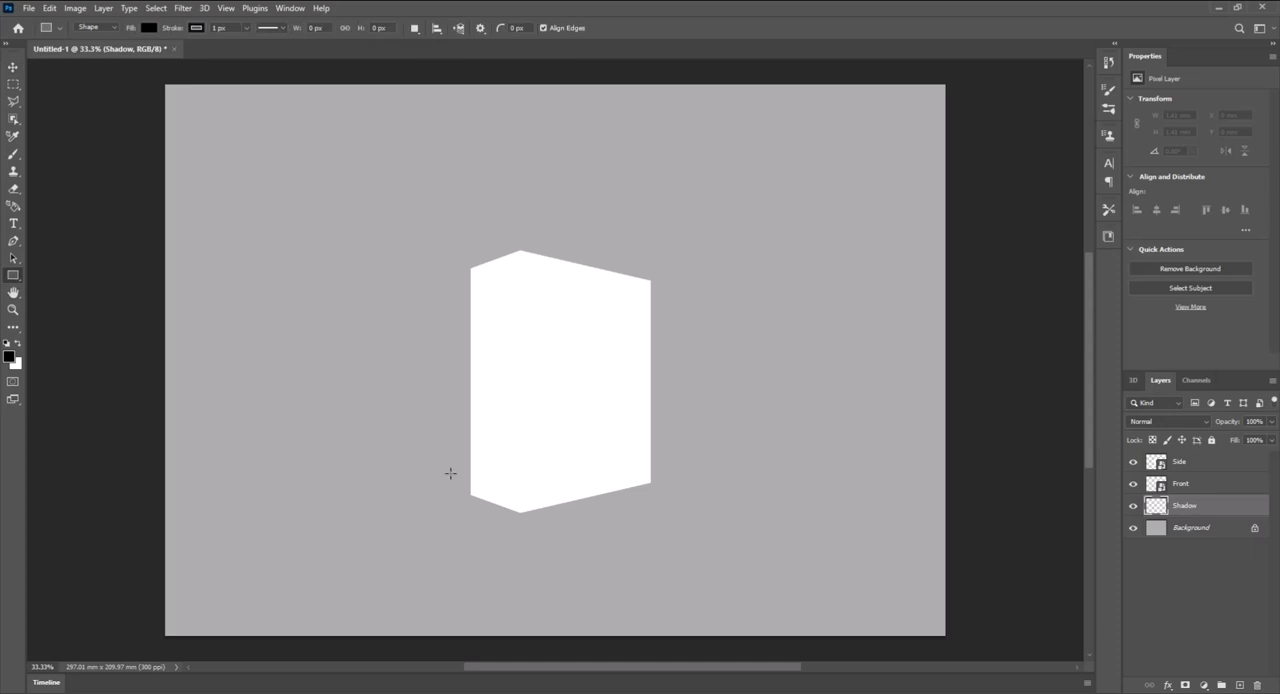
{"action": "left_click_drag", "start_coordinate": [354, 426], "coordinate": [620, 493]}
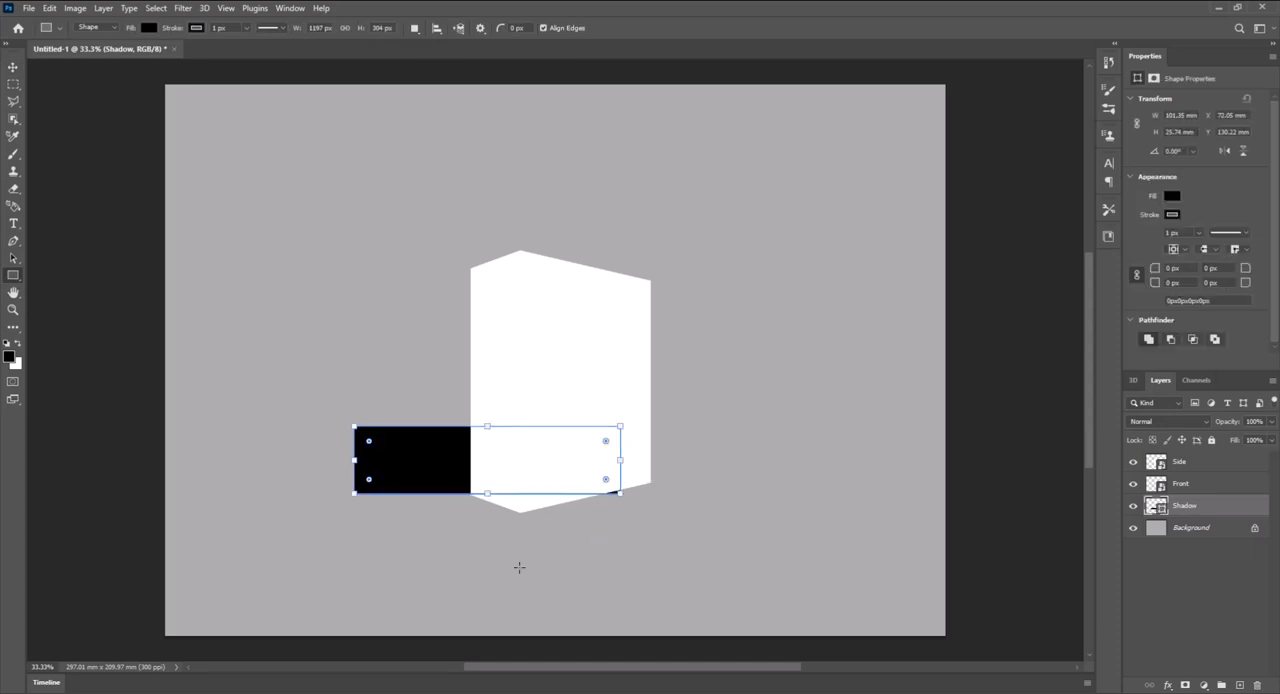
- Distort the black rectangle into a floor shadow pinned to the Front face's two bottom corners, with its back corner behind the box and its tip far left
{"action": "scroll", "coordinate": [437, 517], "scroll_direction": "up", "scroll_amount": 1}
{"action": "key", "text": "ctrl+t"}
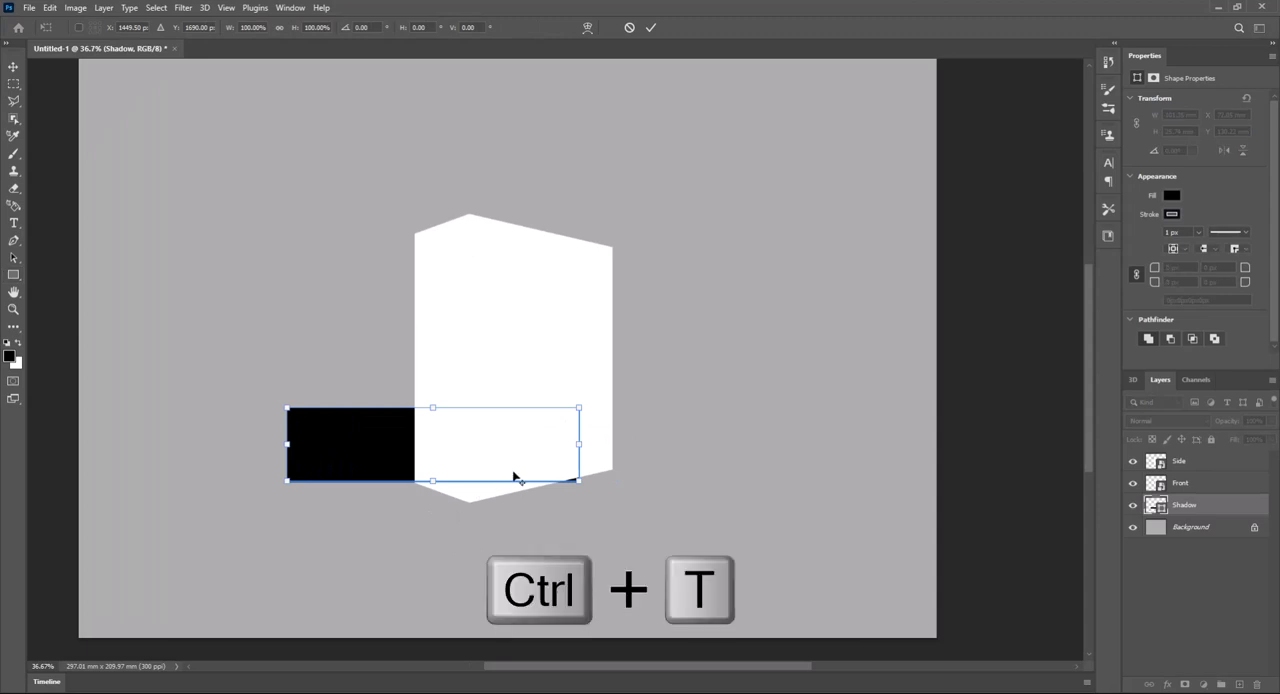
{"action": "scroll", "coordinate": [514, 478], "scroll_direction": "up", "scroll_amount": 3}
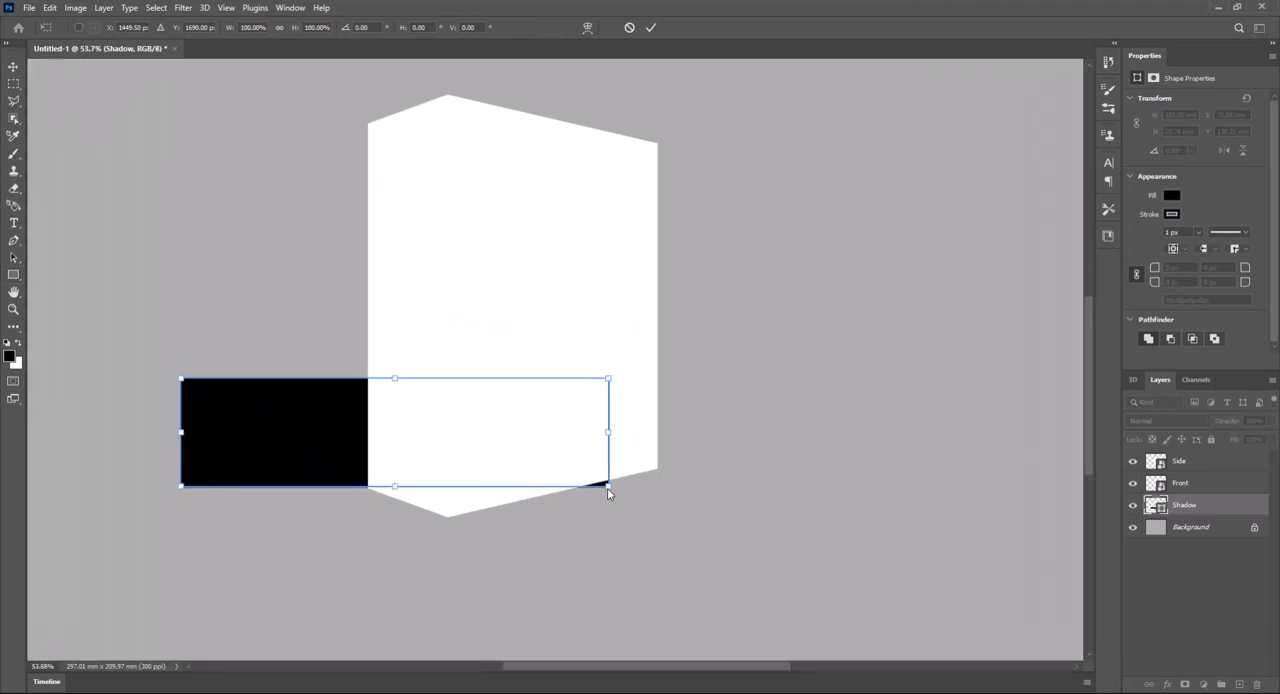
{"action": "left_click_drag", "start_coordinate": [609, 487], "coordinate": [665, 469]}
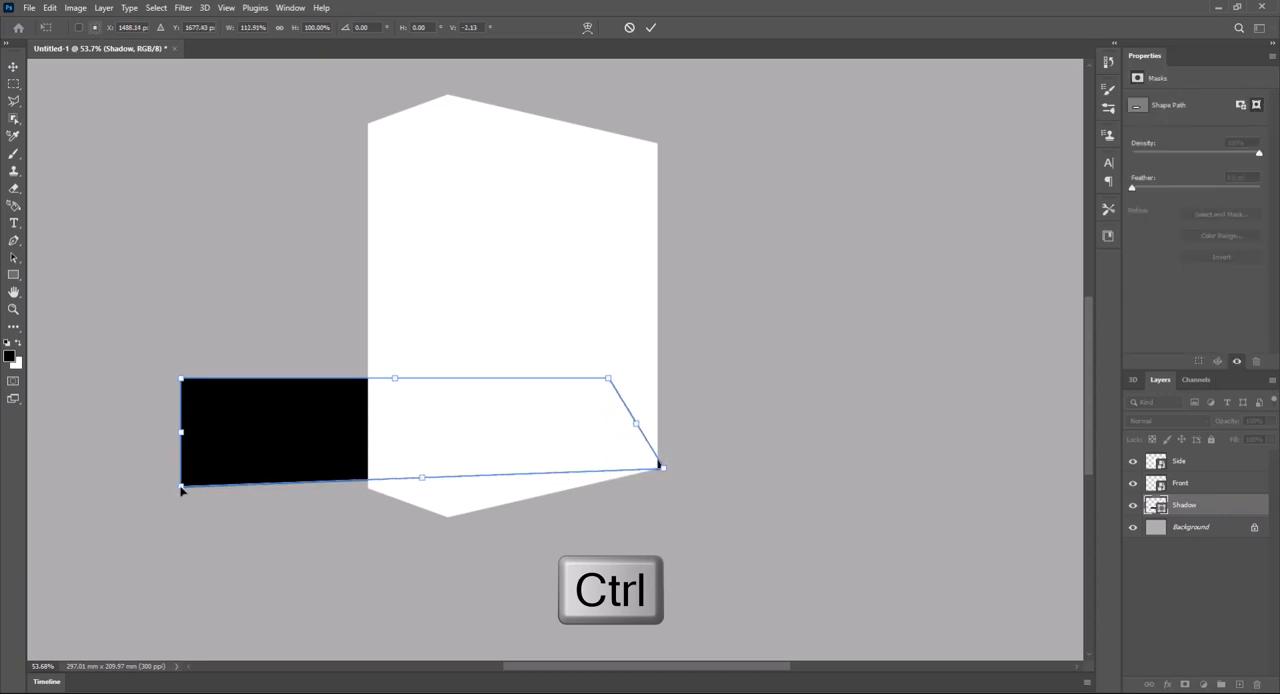
{"action": "left_click_drag", "start_coordinate": [607, 383], "coordinate": [523, 433]}
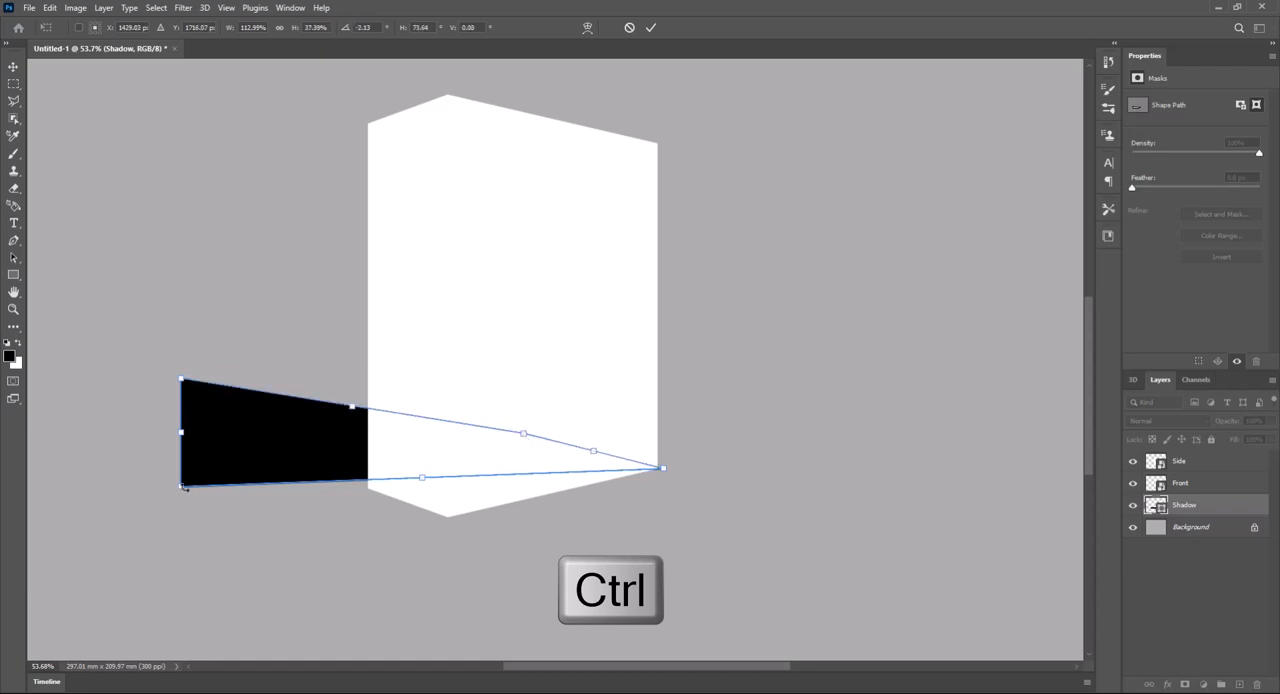
{"action": "left_click_drag", "start_coordinate": [183, 486], "coordinate": [447, 515]}
{"action": "left_click_drag", "start_coordinate": [182, 378], "coordinate": [91, 427]}
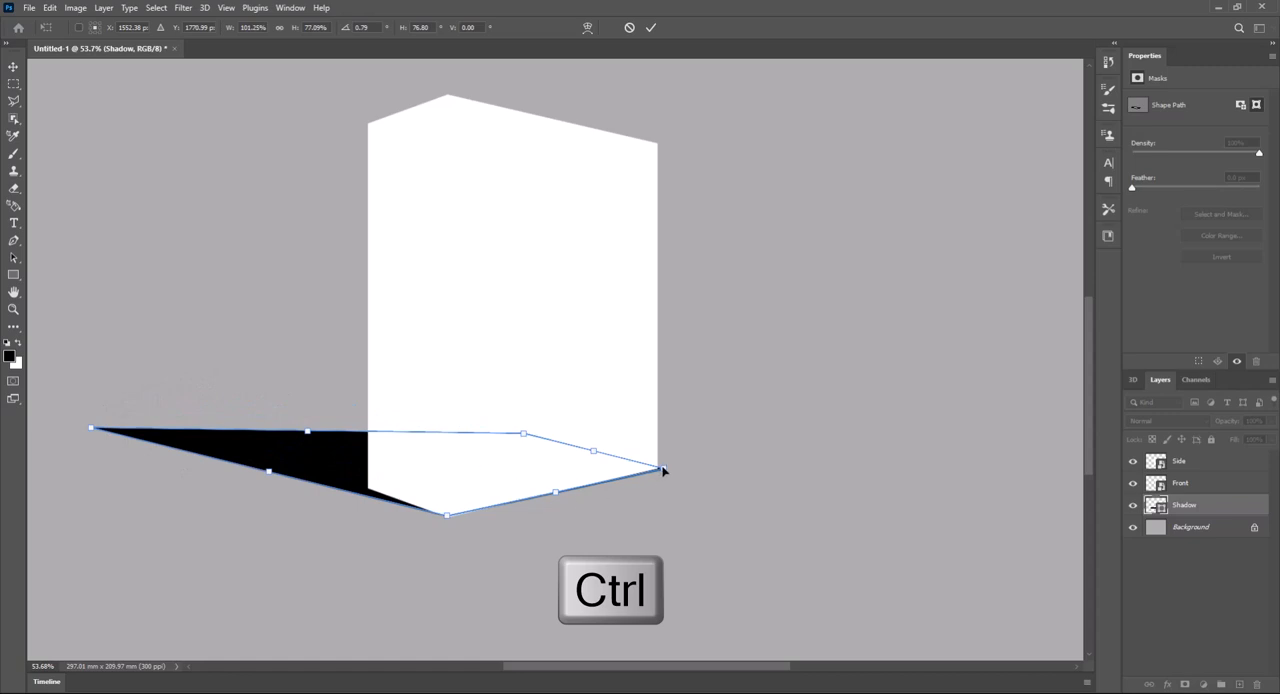
{"action": "left_click_drag", "start_coordinate": [662, 468], "coordinate": [660, 465]}
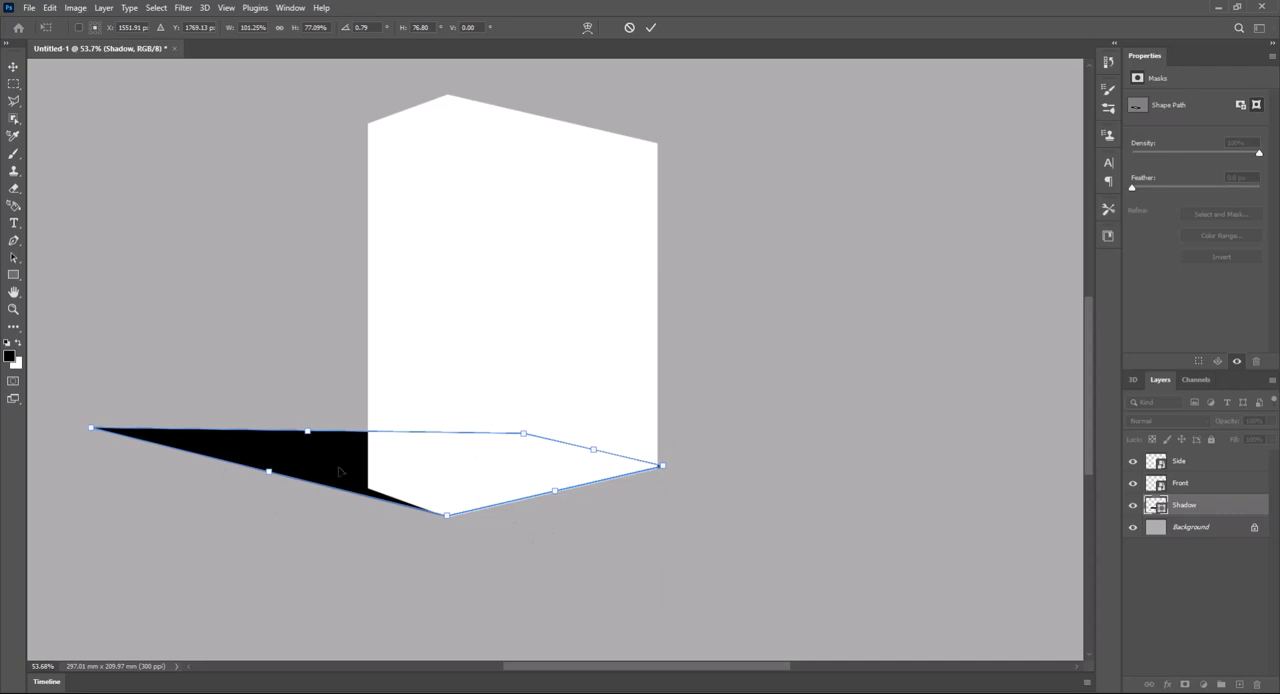
{"action": "key", "text": "Return"}
{"action": "key", "text": "u"}
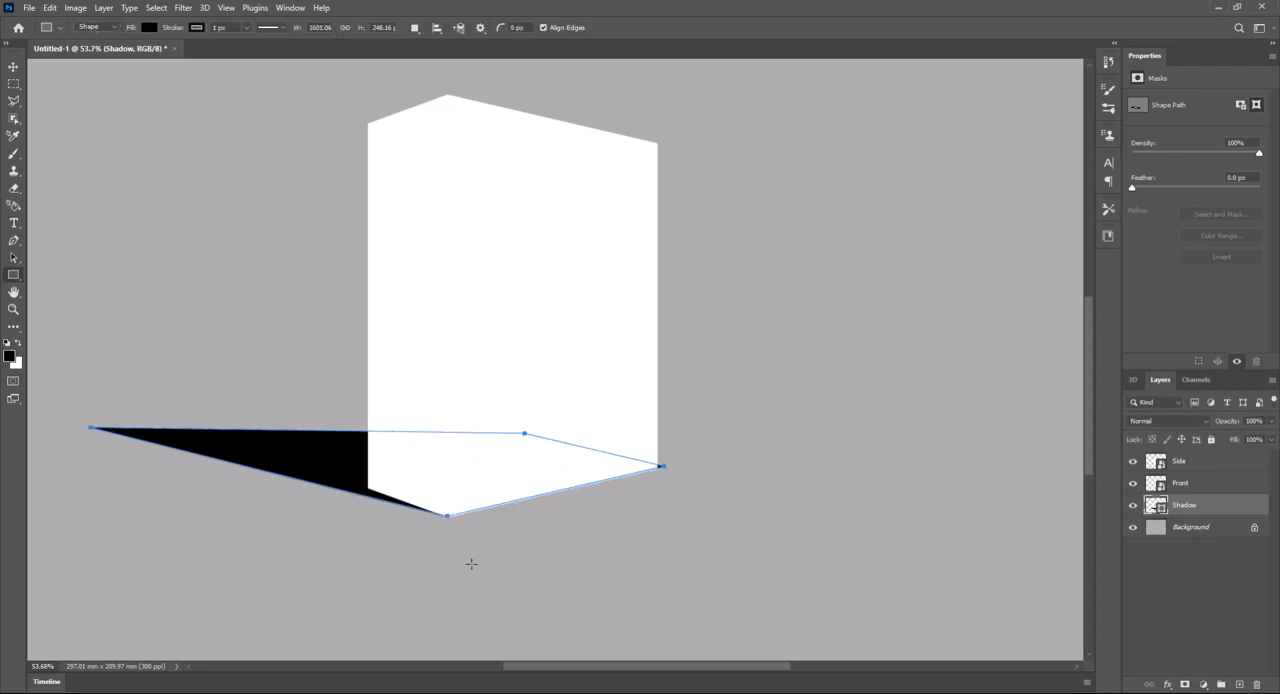
- Rasterize and soften the shadow shape with a Gaussian Blur of about 55 pixels, and lower the Shadow layer's opacity to 62%
{"action": "left_click", "coordinate": [183, 8]}
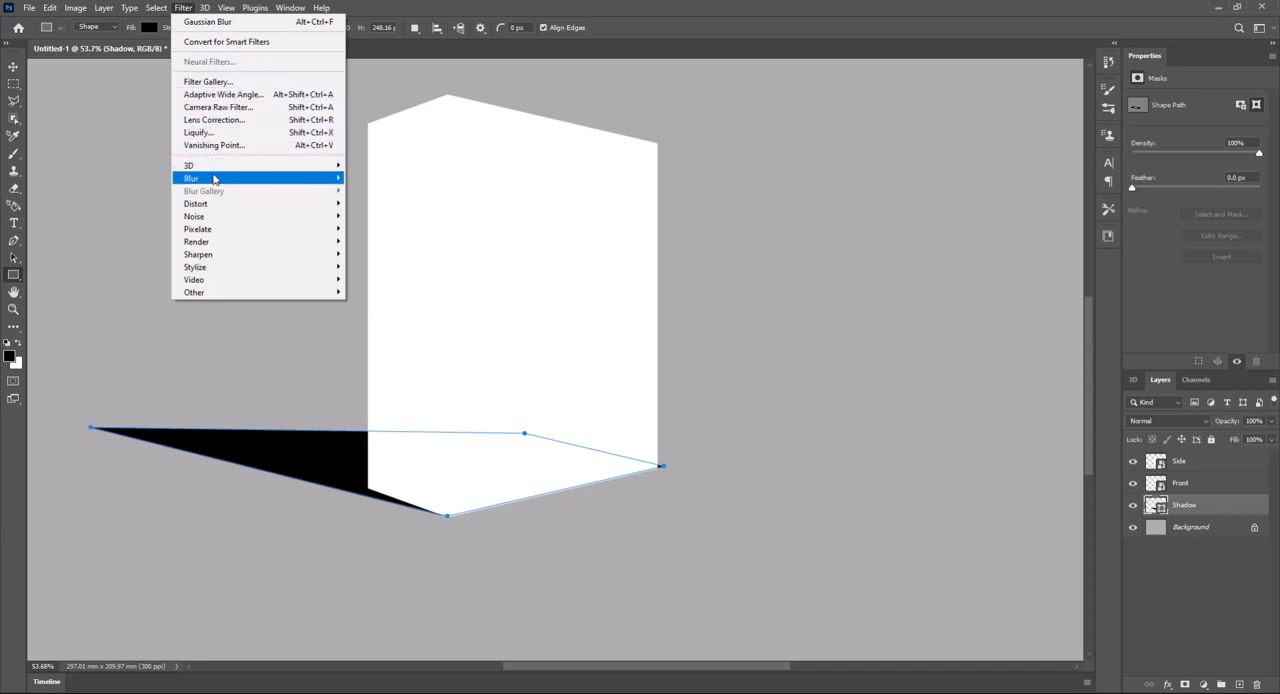
{"action": "mouse_move", "coordinate": [220, 178]}
{"action": "left_click", "coordinate": [390, 230]}
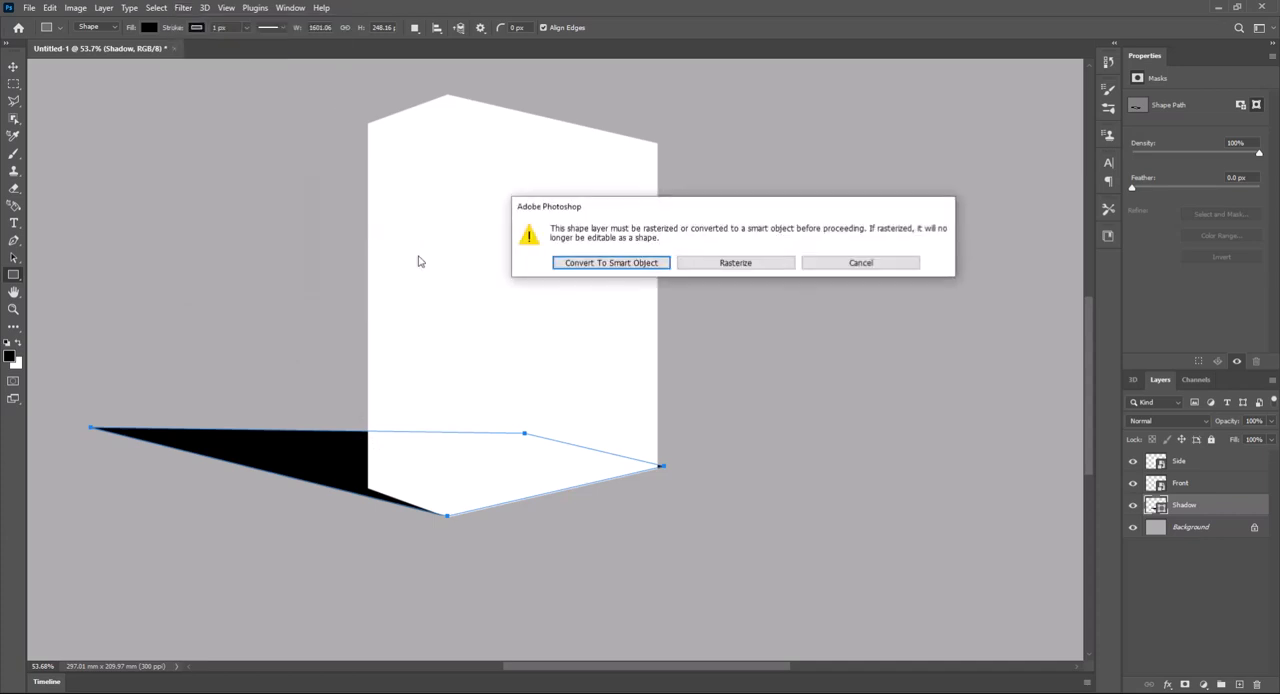
{"action": "left_click", "coordinate": [745, 265]}
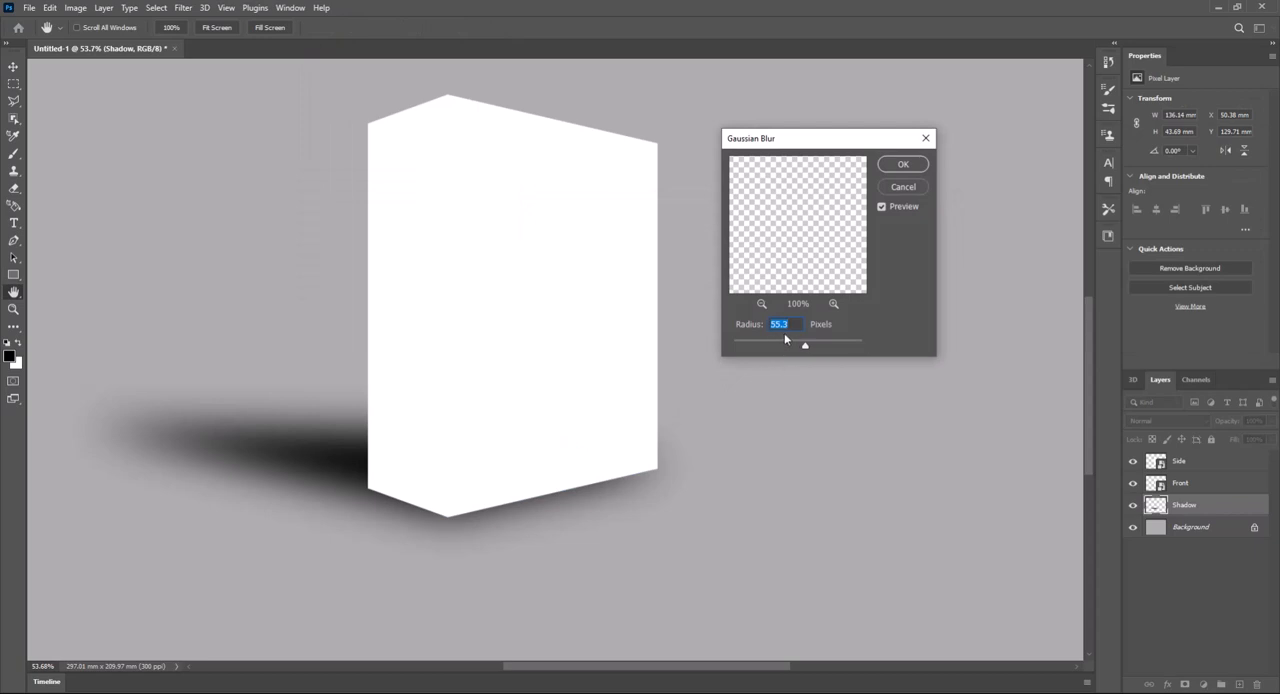
{"action": "left_click", "coordinate": [806, 347]}
{"action": "left_click", "coordinate": [910, 168]}
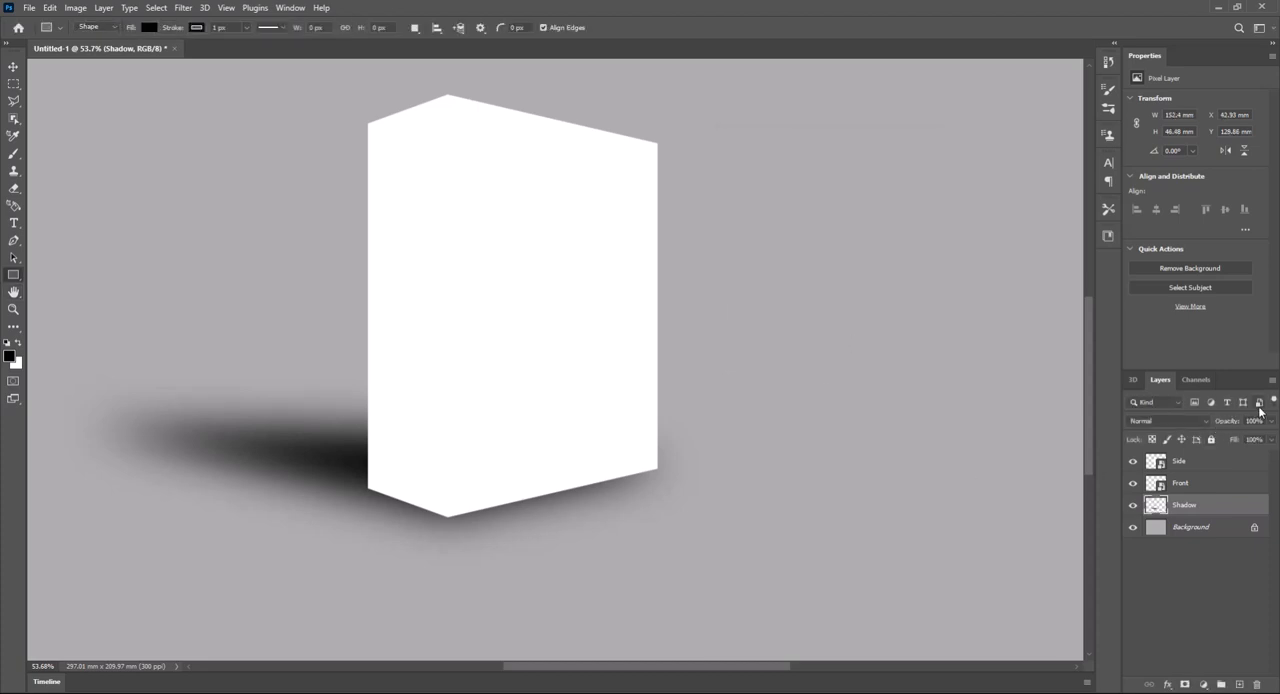
{"action": "left_click", "coordinate": [1270, 421]}
{"action": "left_click_drag", "start_coordinate": [1267, 441], "coordinate": [1247, 441]}
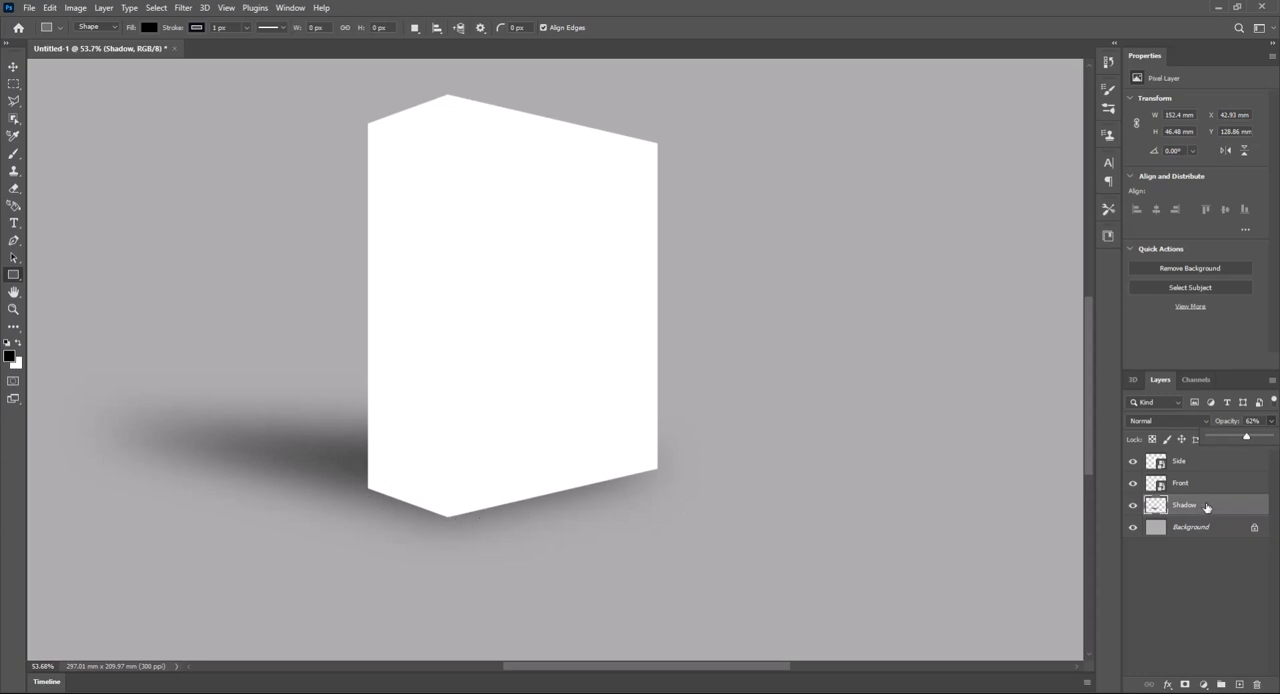
- On a new layer above Shadow, paint a thin straight black line along the Side face's bottom edge with a small soft brush
{"action": "left_click", "coordinate": [1240, 685]}
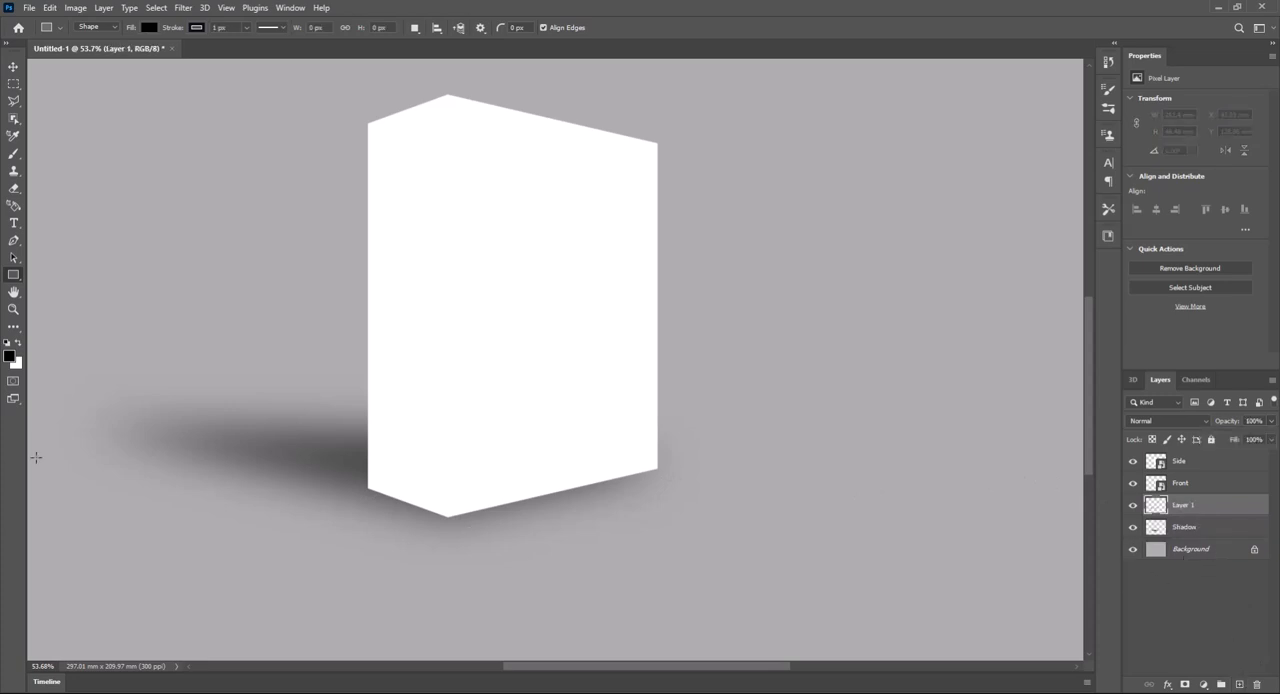
{"action": "key", "text": "b"}
{"action": "scroll", "coordinate": [370, 493], "scroll_direction": "up", "scroll_amount": 8}
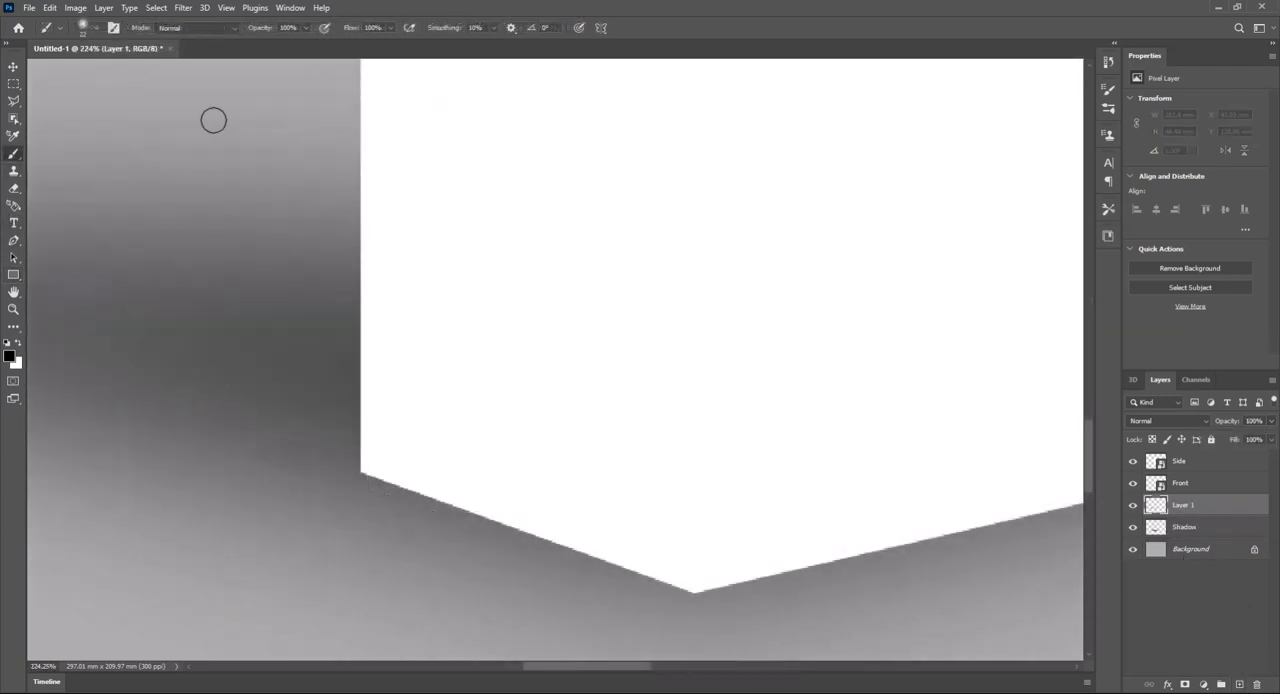
{"action": "left_click", "coordinate": [96, 29]}
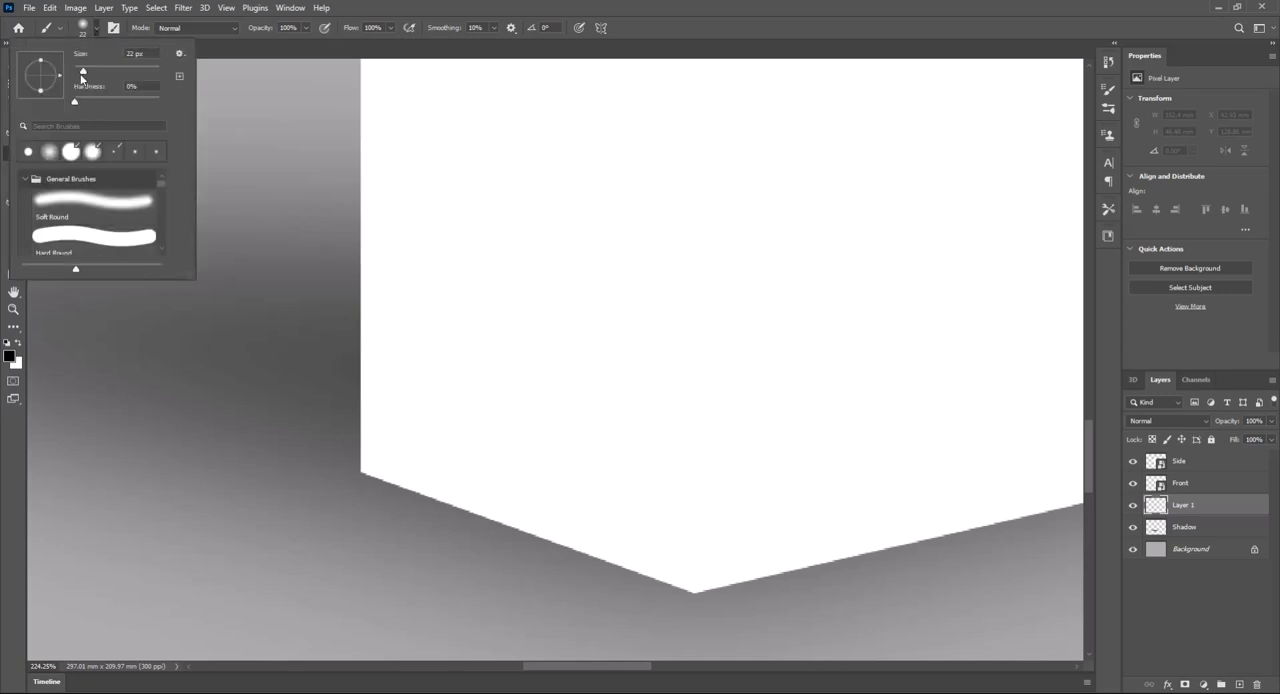
{"action": "left_click_drag", "start_coordinate": [83, 76], "coordinate": [80, 76]}
{"action": "left_click", "coordinate": [78, 74]}
{"action": "left_click", "coordinate": [361, 473]}
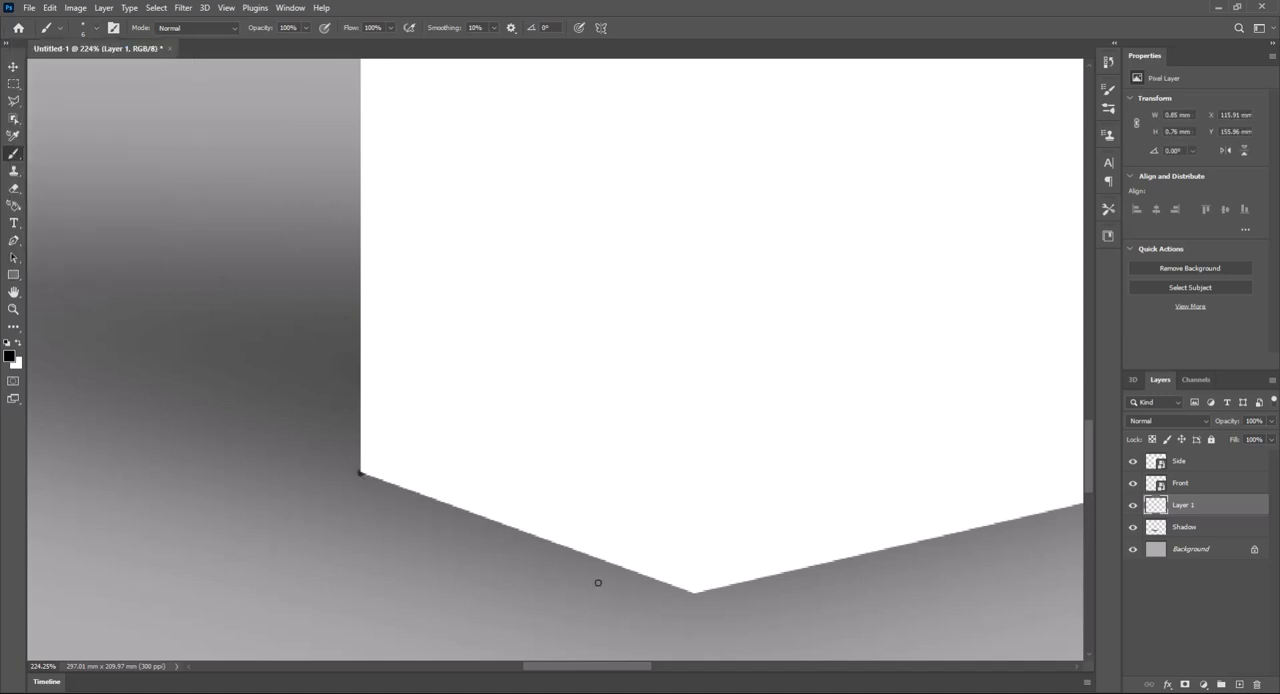
{"action": "key", "text": "shift"}
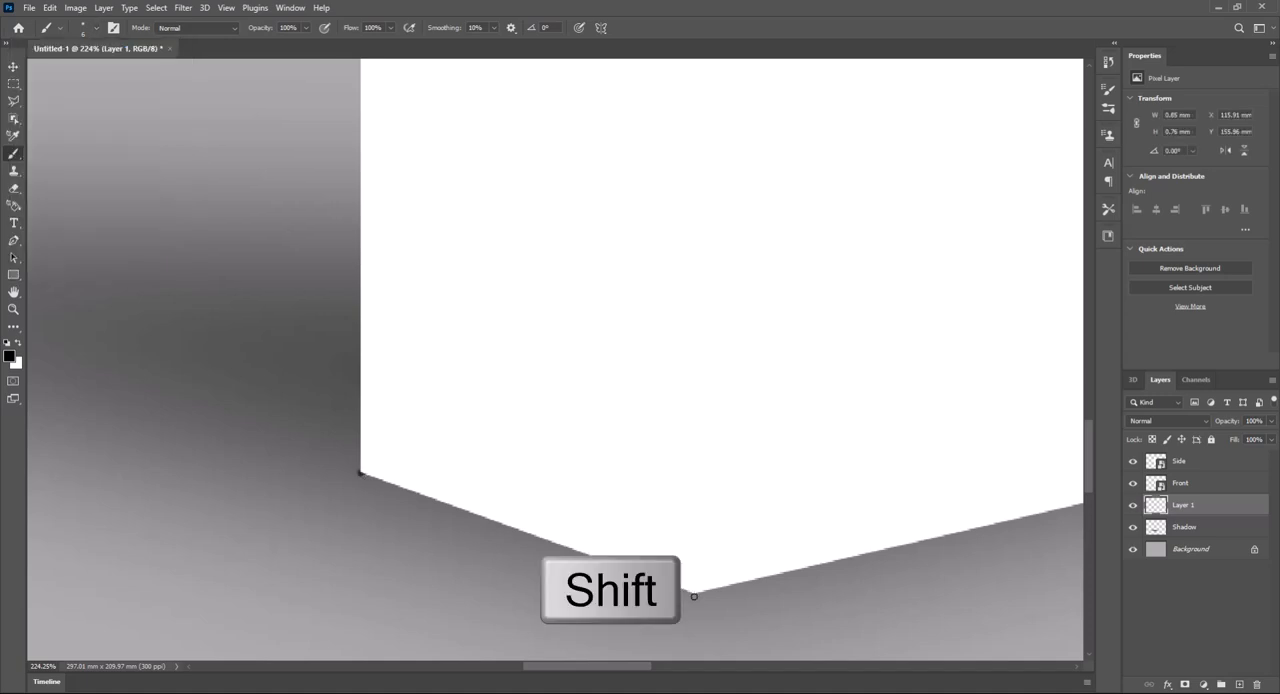
{"action": "left_click", "coordinate": [694, 596], "text": "shift"}
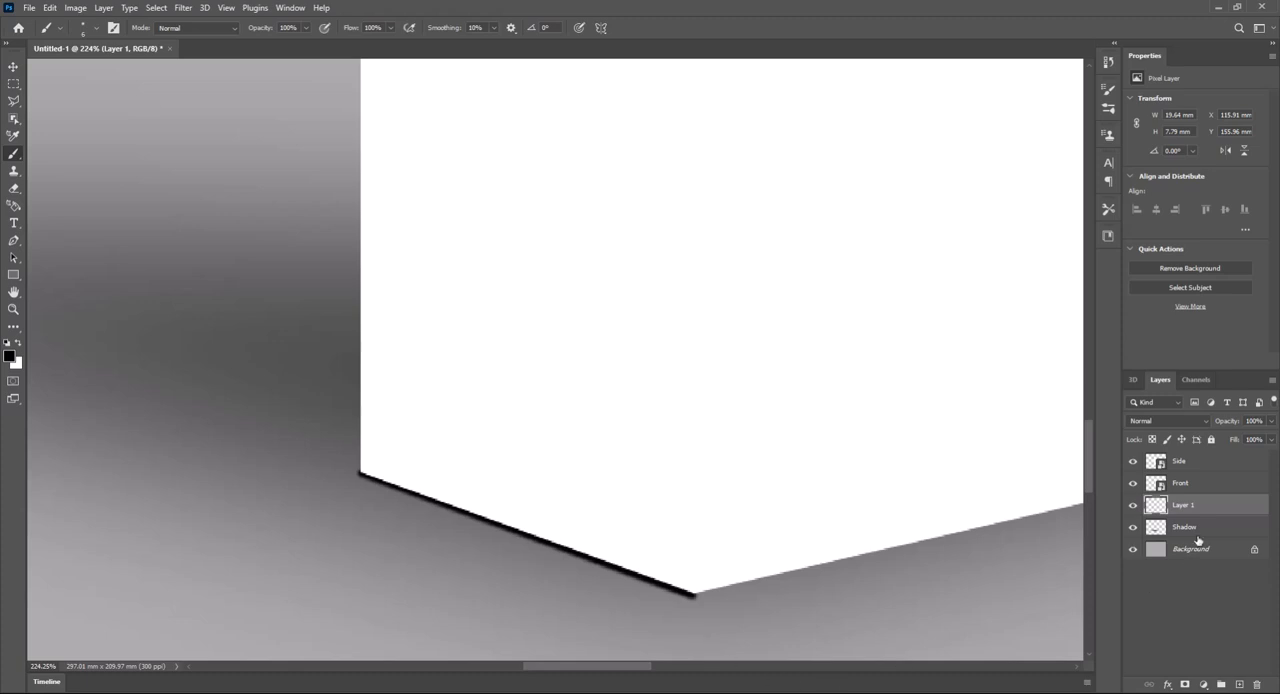
- On another new layer, paint a thin straight black line along the Front face's bottom edge, from the box's nearest corner to its right corner
{"action": "left_click", "coordinate": [1240, 685]}
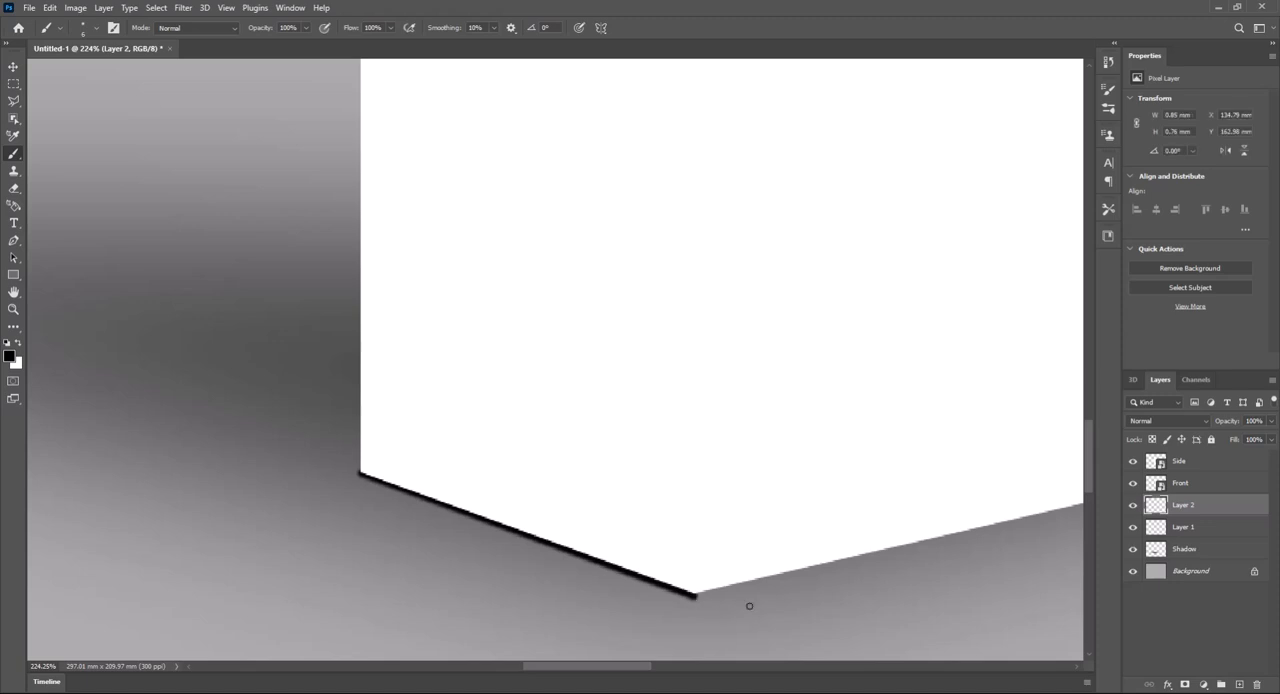
{"action": "left_click_drag", "start_coordinate": [923, 523], "coordinate": [361, 552]}
{"action": "left_click_drag", "start_coordinate": [733, 480], "coordinate": [758, 492]}
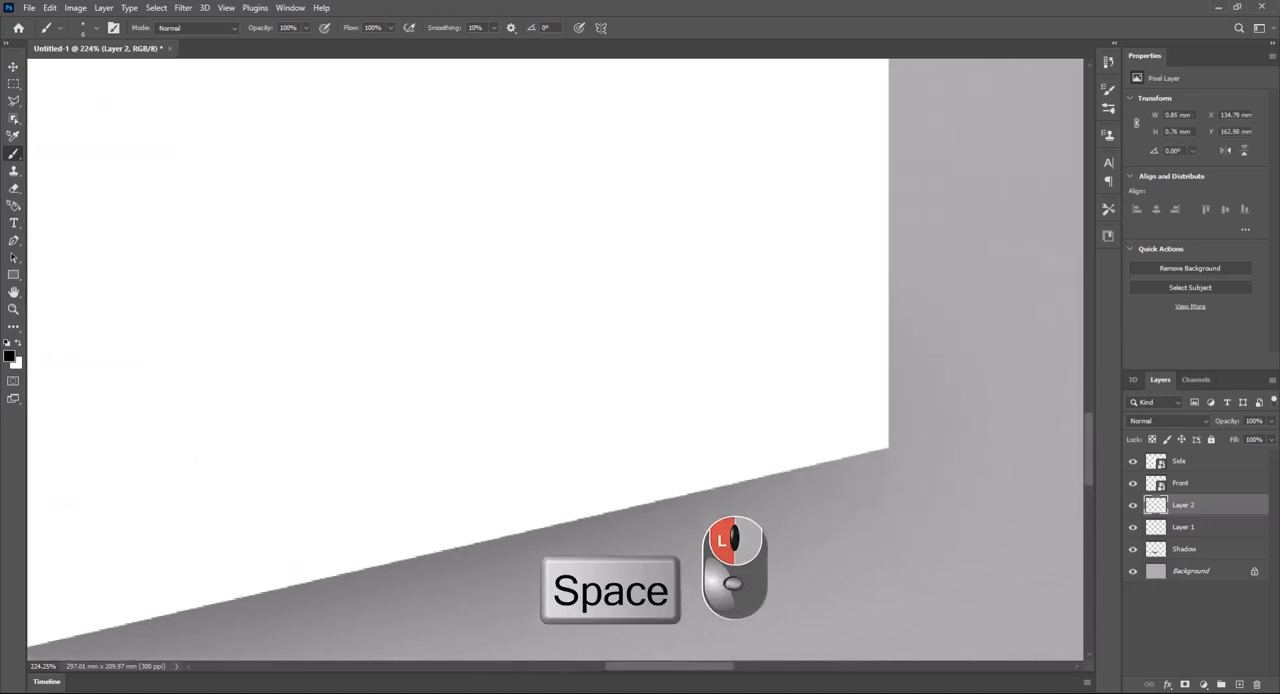
{"action": "key", "text": "shift"}
{"action": "left_click", "coordinate": [888, 450], "text": "shift"}
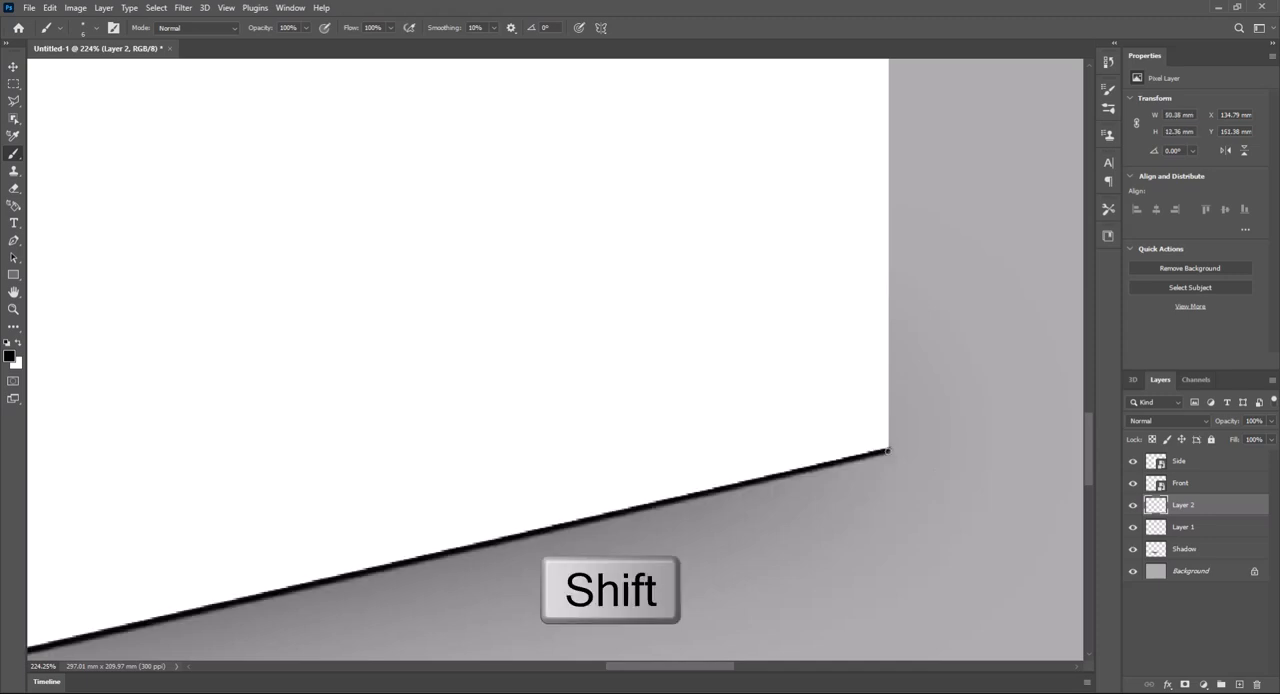
- Apply a Motion Blur with a 16° angle and 38-pixel distance to the line under the Front face
{"action": "scroll", "coordinate": [937, 446], "scroll_direction": "down", "scroll_amount": 3}
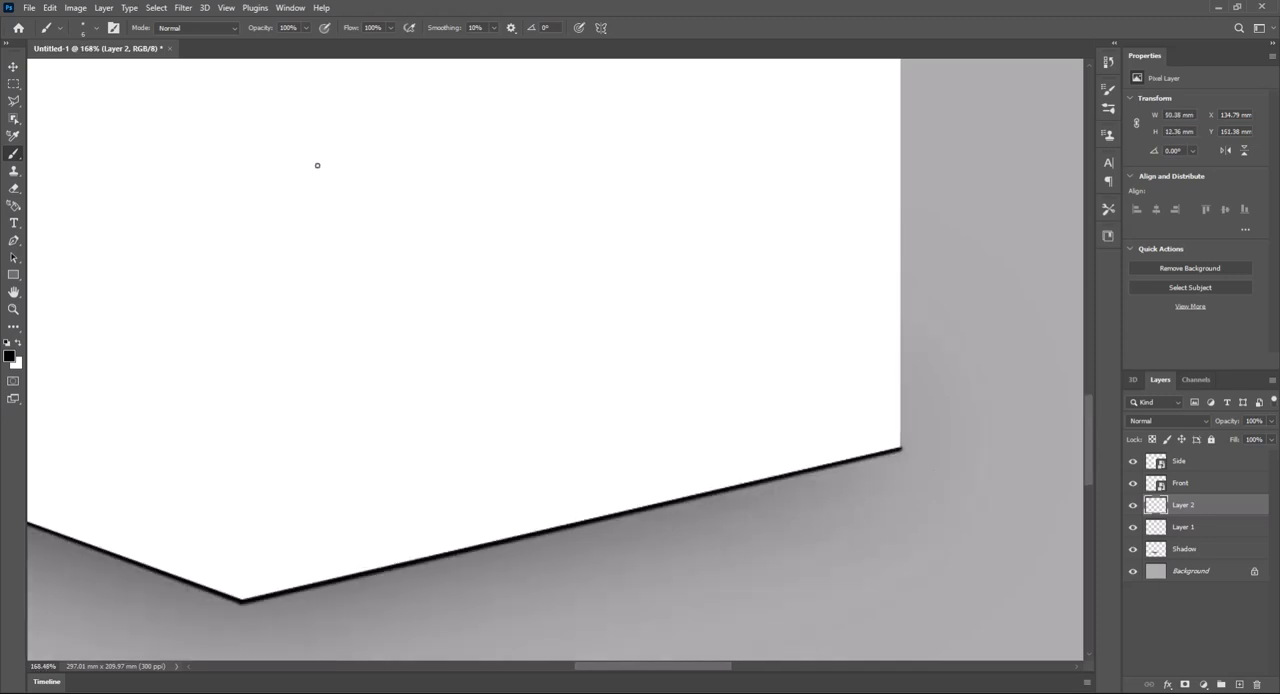
{"action": "left_click", "coordinate": [180, 8]}
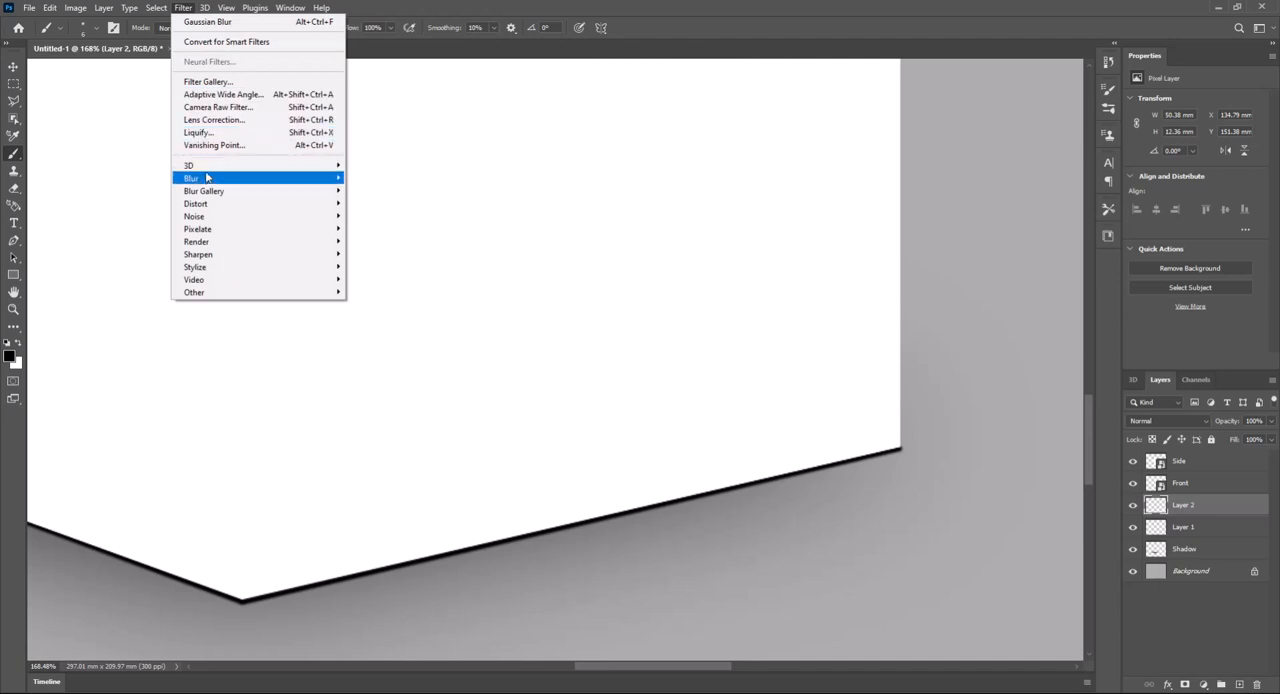
{"action": "mouse_move", "coordinate": [207, 177]}
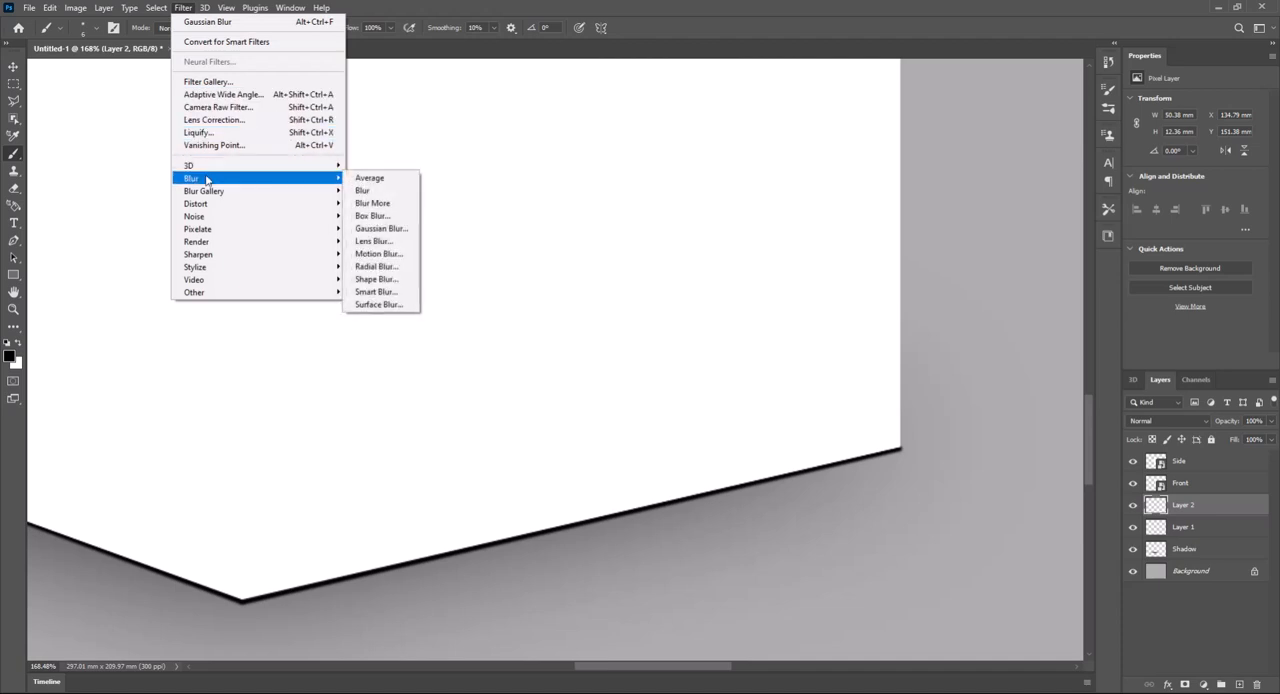
{"action": "left_click", "coordinate": [380, 254]}
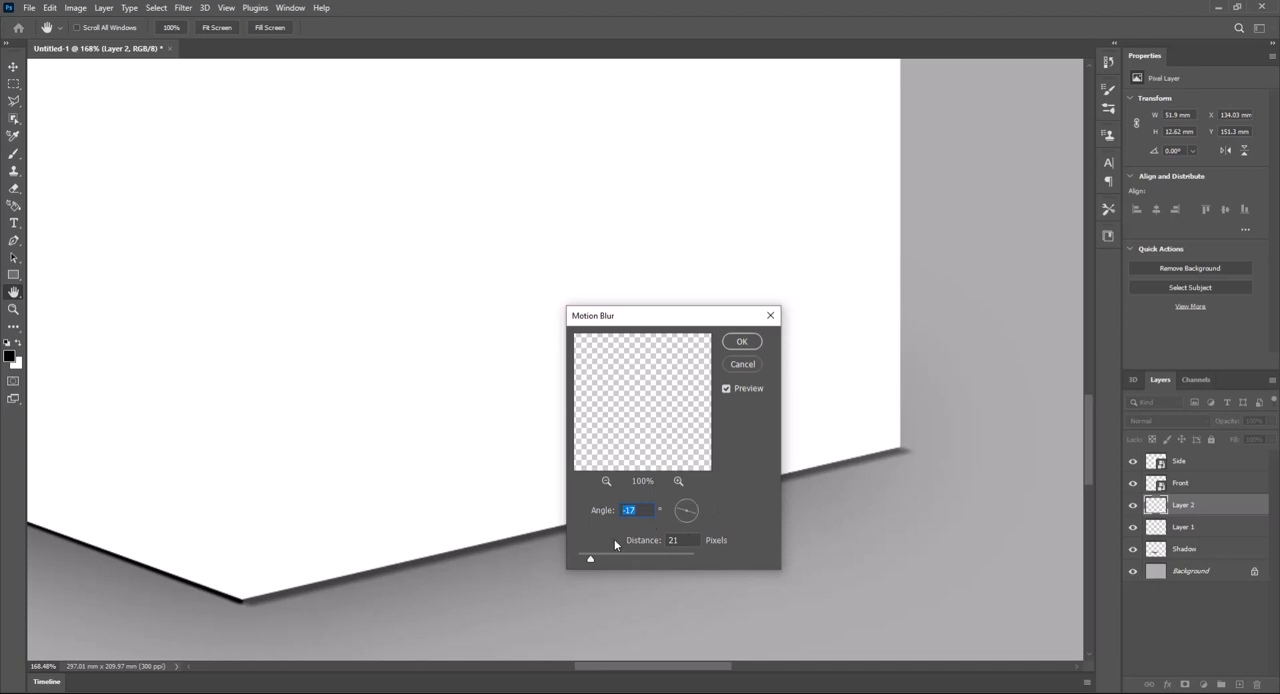
{"action": "left_click_drag", "start_coordinate": [690, 520], "coordinate": [697, 513]}
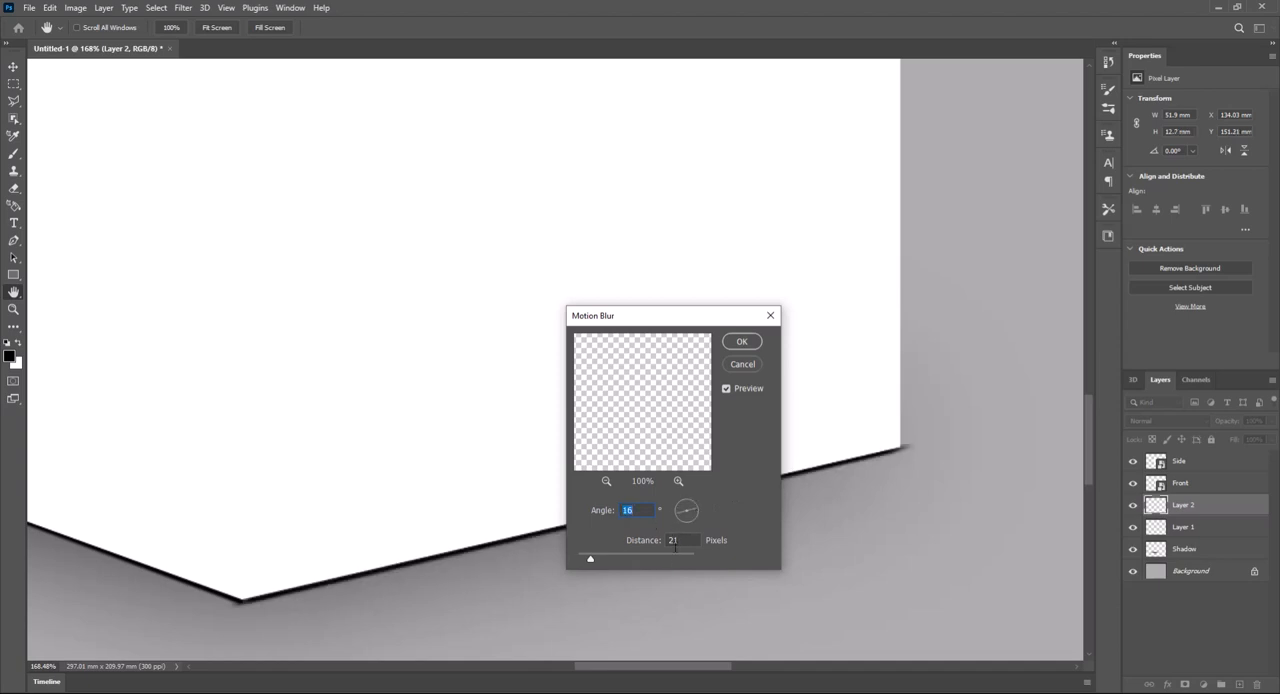
{"action": "left_click_drag", "start_coordinate": [588, 560], "coordinate": [601, 560]}
{"action": "left_click", "coordinate": [741, 342]}
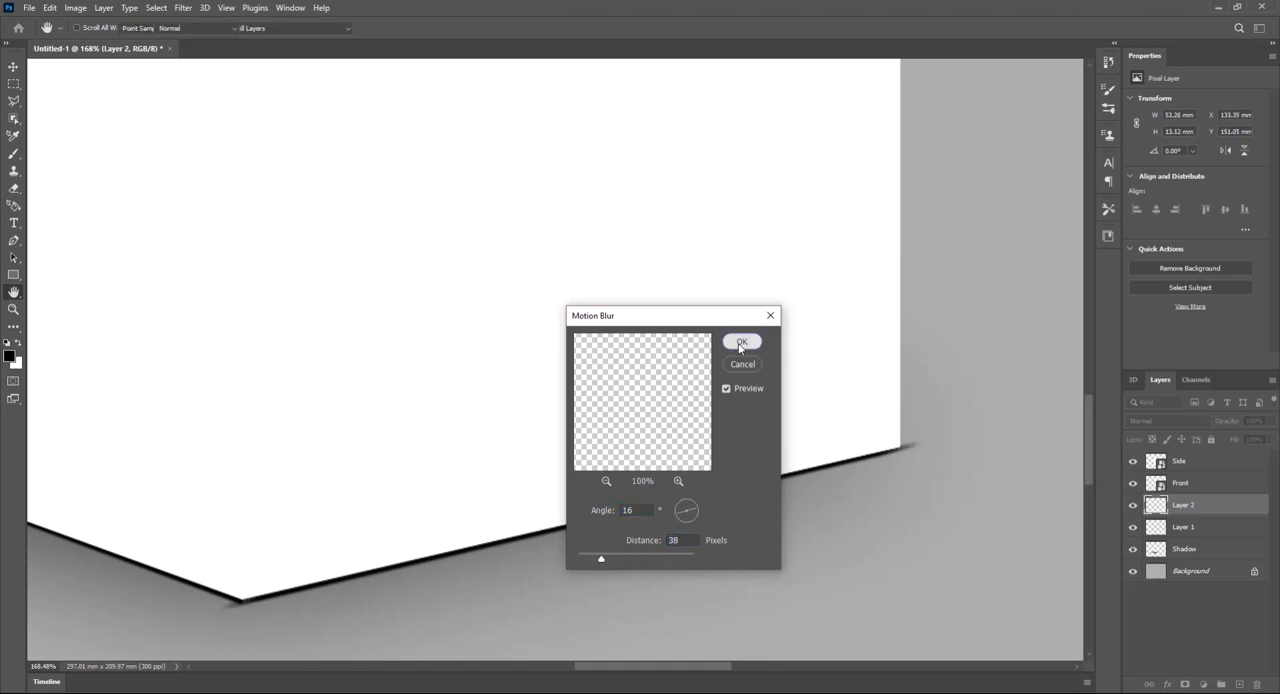
{"action": "key", "text": "b"}
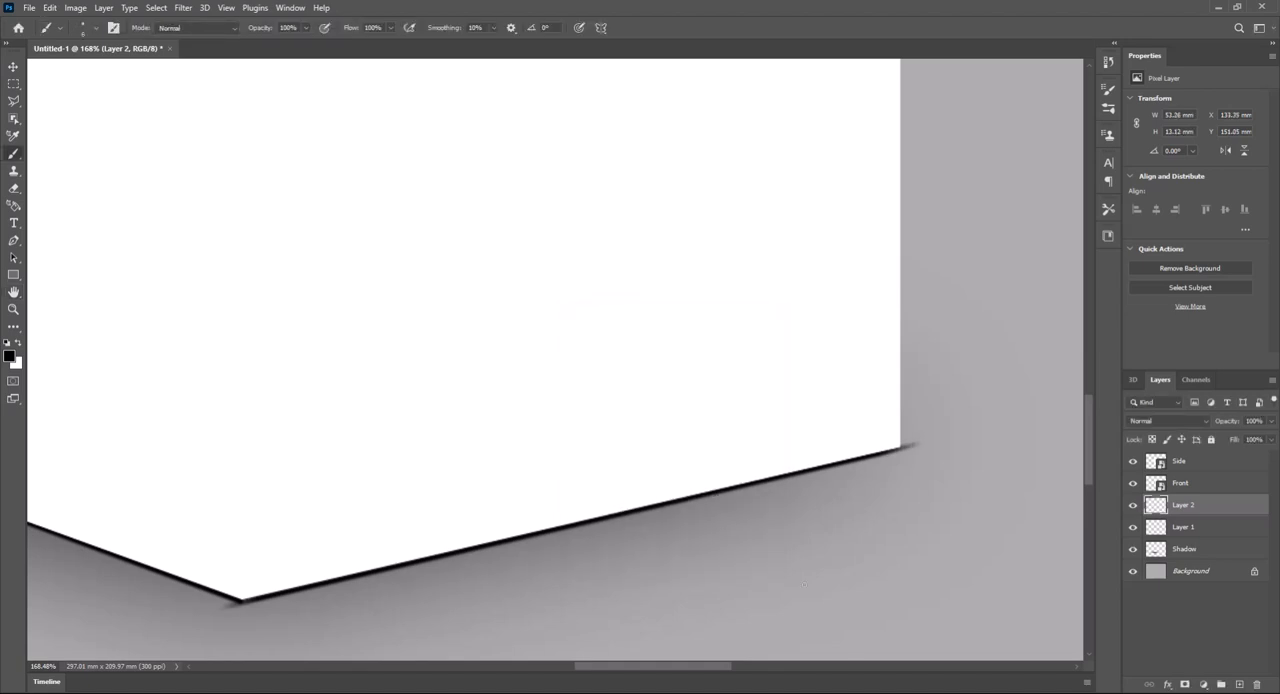
- Apply a Motion Blur with a -16° angle and 38-pixel distance to the Layer 1 line under the Side face
{"action": "left_click", "coordinate": [1199, 529]}
{"action": "left_click", "coordinate": [1134, 528]}
{"action": "left_click", "coordinate": [1134, 528]}
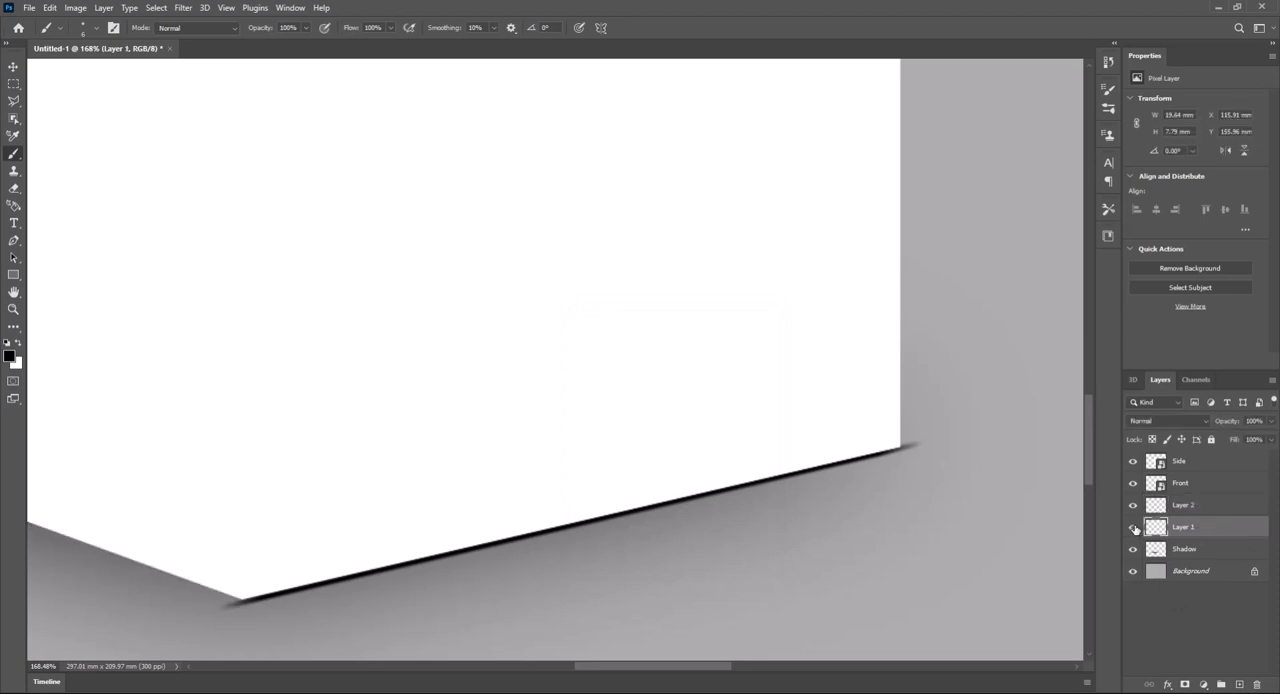
{"action": "left_click_drag", "start_coordinate": [284, 534], "coordinate": [514, 520]}
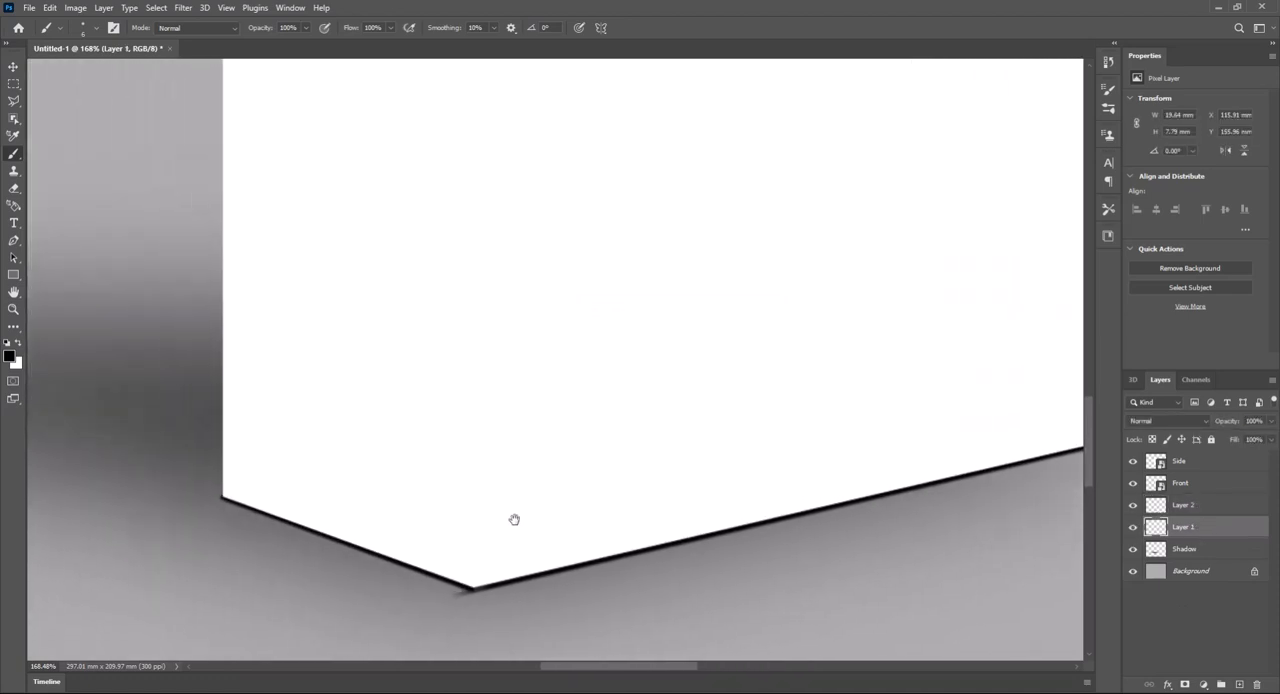
{"action": "left_click", "coordinate": [182, 8]}
{"action": "mouse_move", "coordinate": [224, 182]}
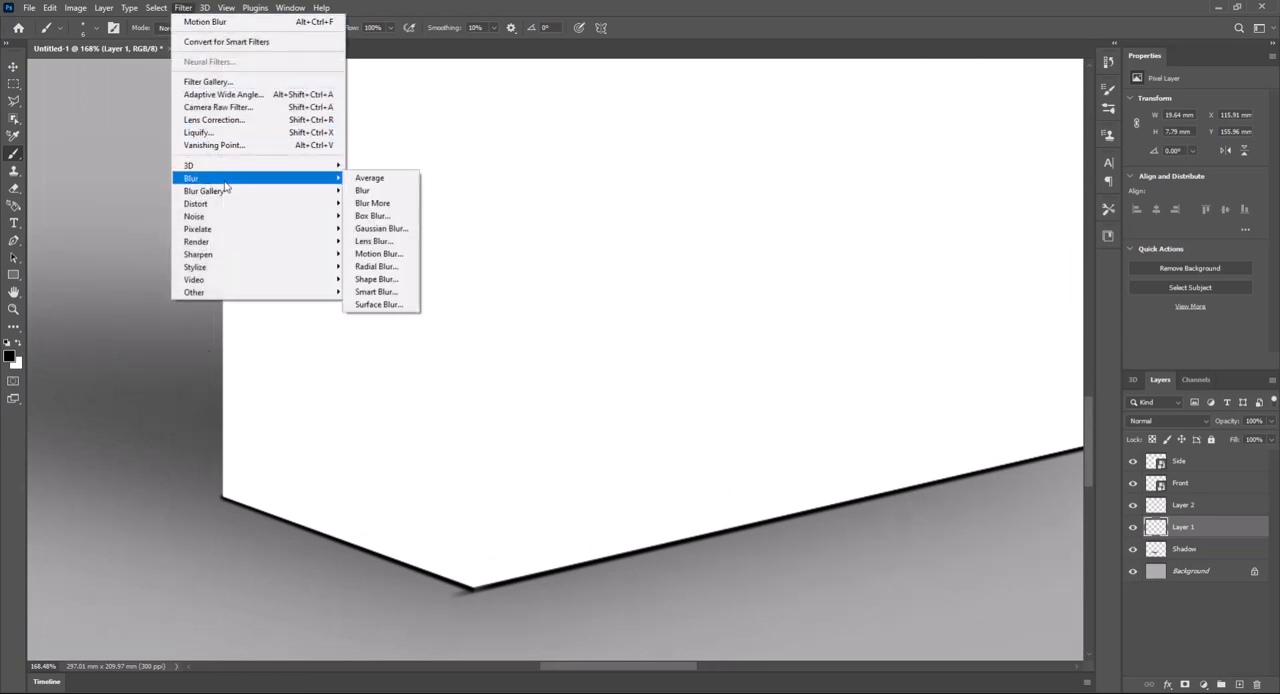
{"action": "left_click", "coordinate": [378, 253]}
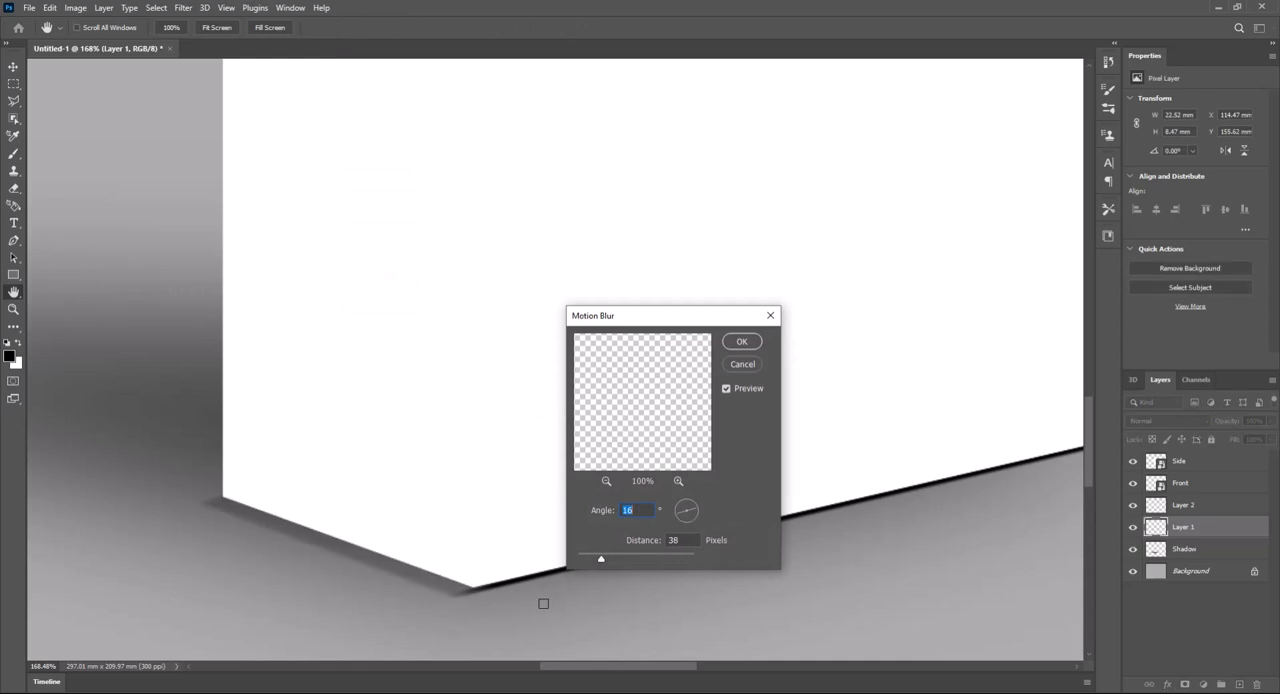
{"action": "left_click_drag", "start_coordinate": [692, 515], "coordinate": [697, 517]}
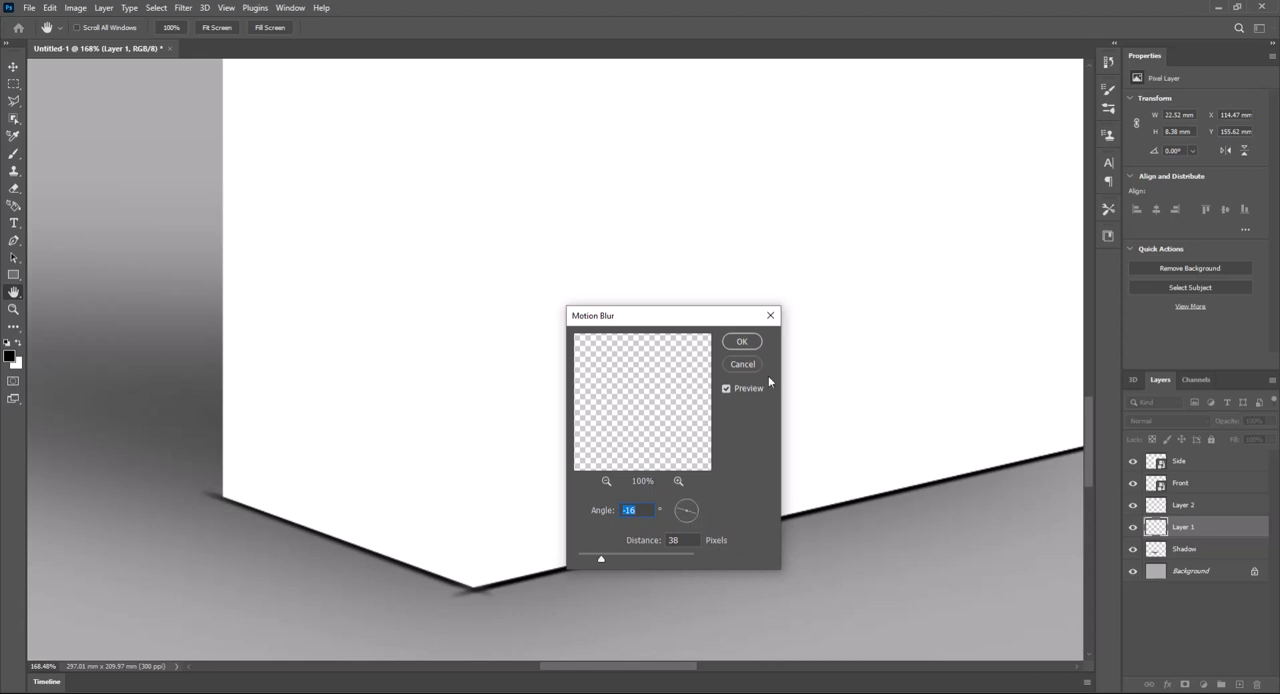
{"action": "left_click", "coordinate": [744, 346]}
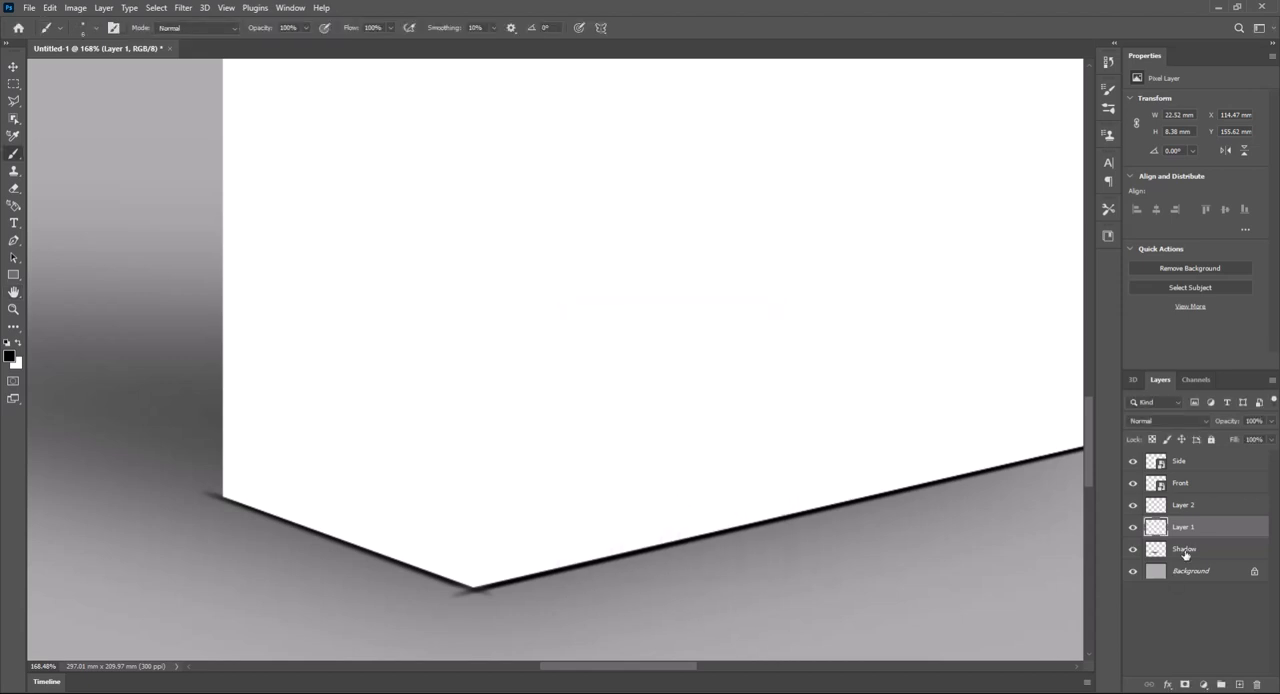
- Merge Layer 1 and Layer 2 so both contact shadow lines share one layer
{"action": "key", "text": "shift"}
{"action": "left_click", "coordinate": [1210, 507], "text": "shift"}
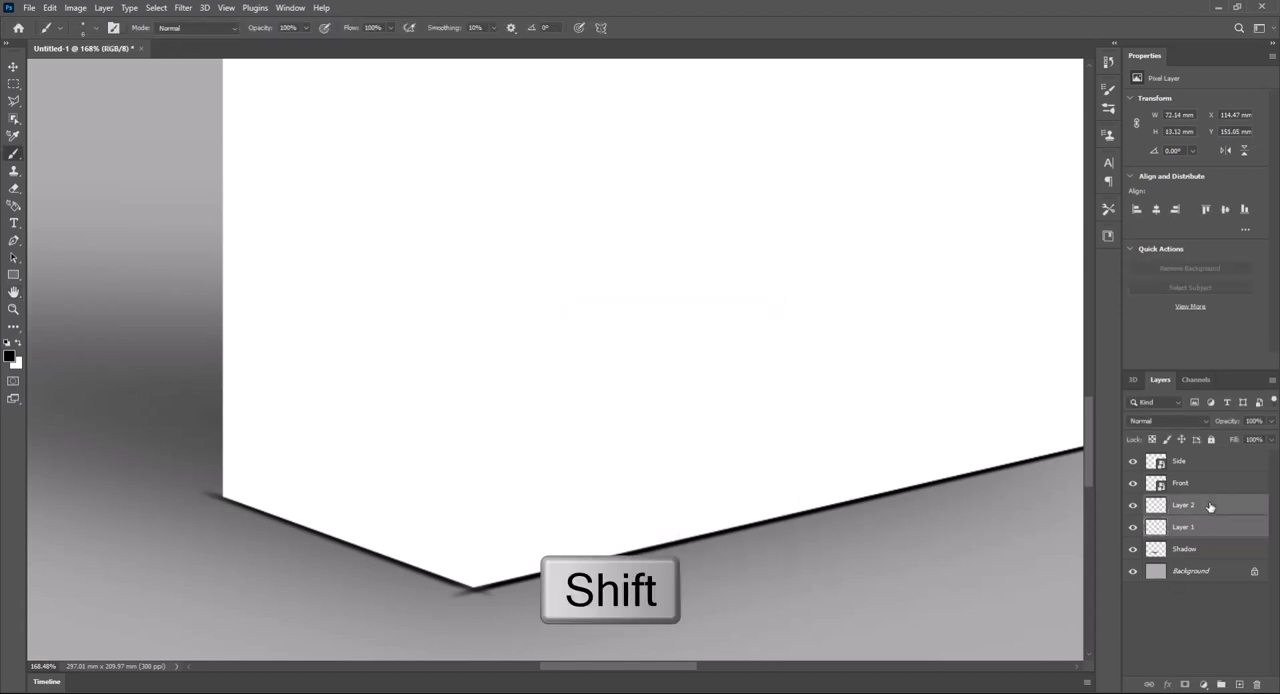
{"action": "right_click", "coordinate": [1210, 508]}
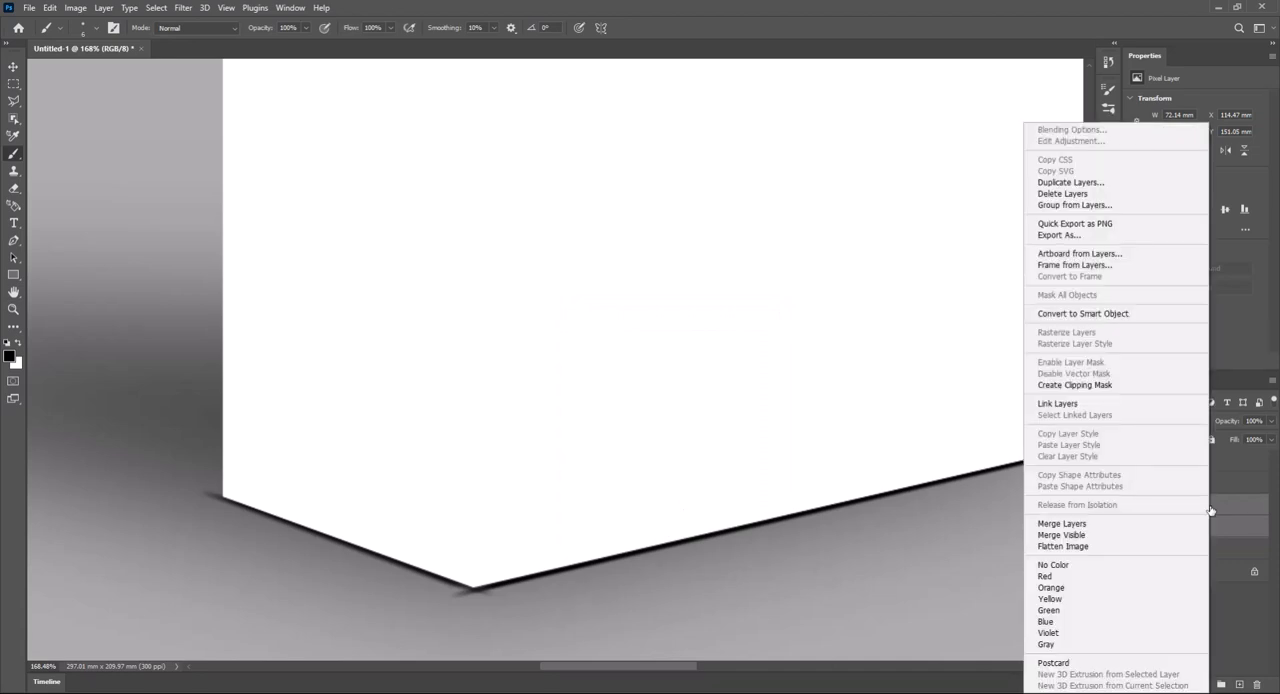
{"action": "left_click", "coordinate": [1055, 524]}
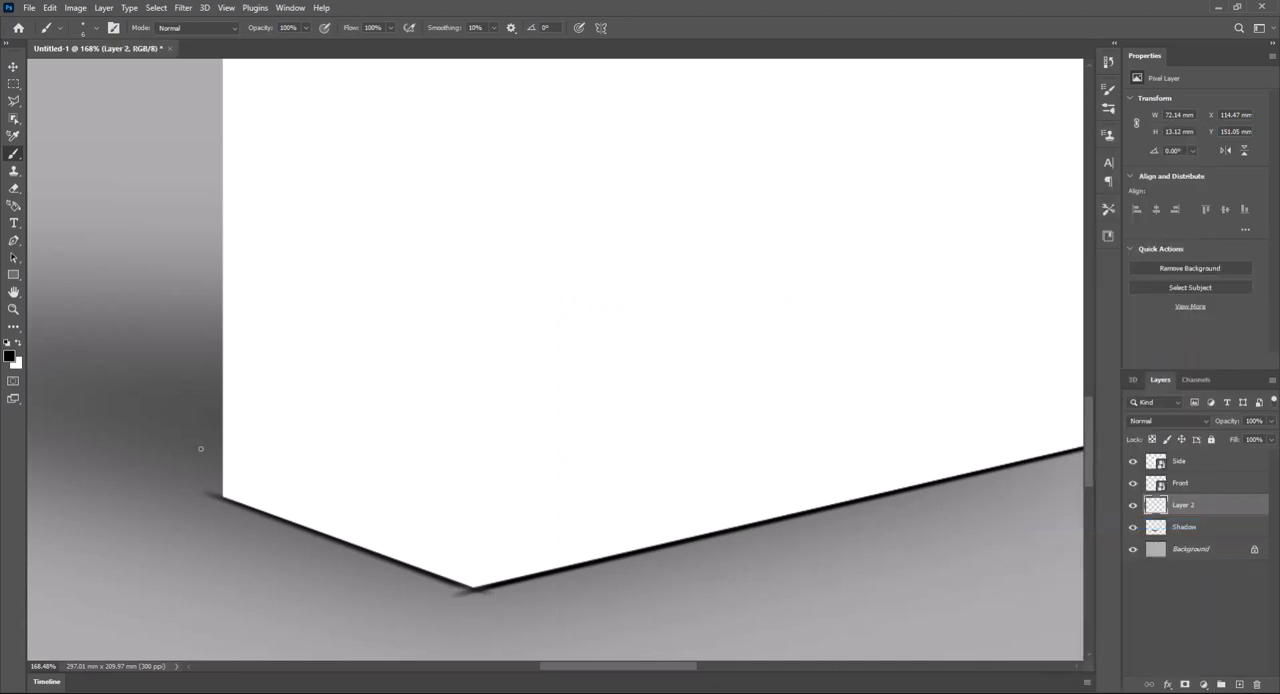
- Erase the blurred line ends that stick out past the box's bottom corners, using a small eraser at 50% opacity
{"action": "left_click", "coordinate": [14, 188]}
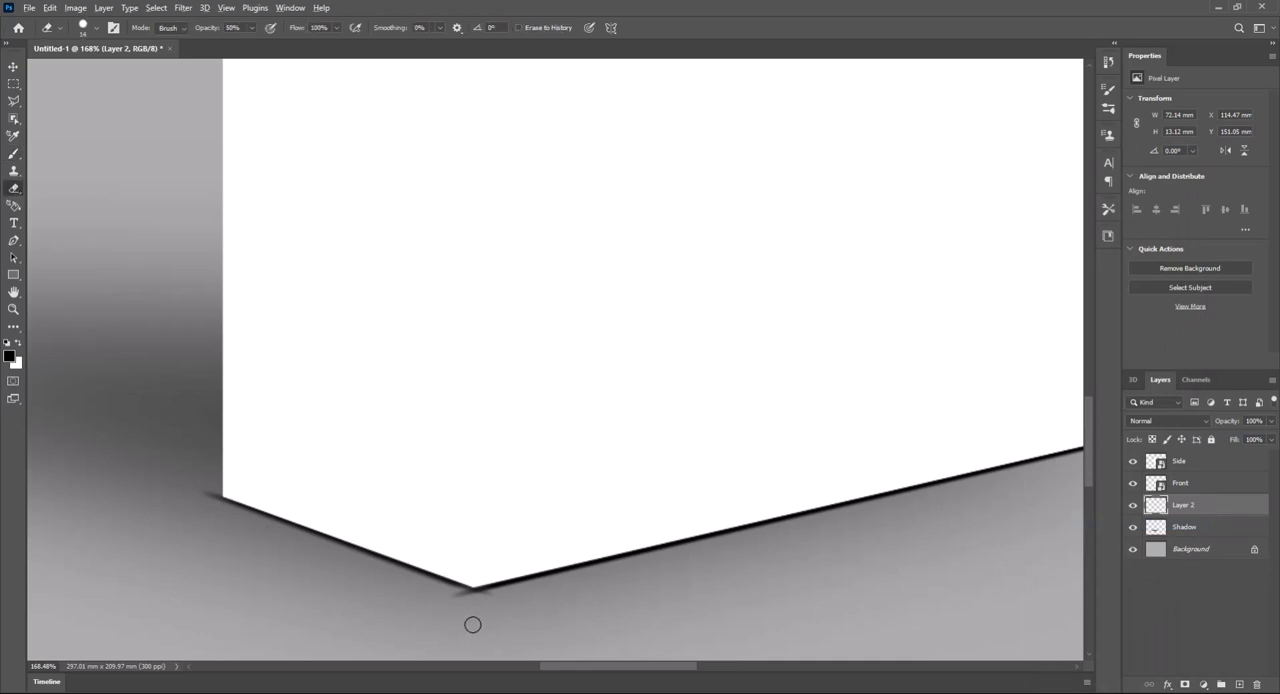
{"action": "scroll", "coordinate": [478, 624], "scroll_direction": "up", "scroll_amount": 4}
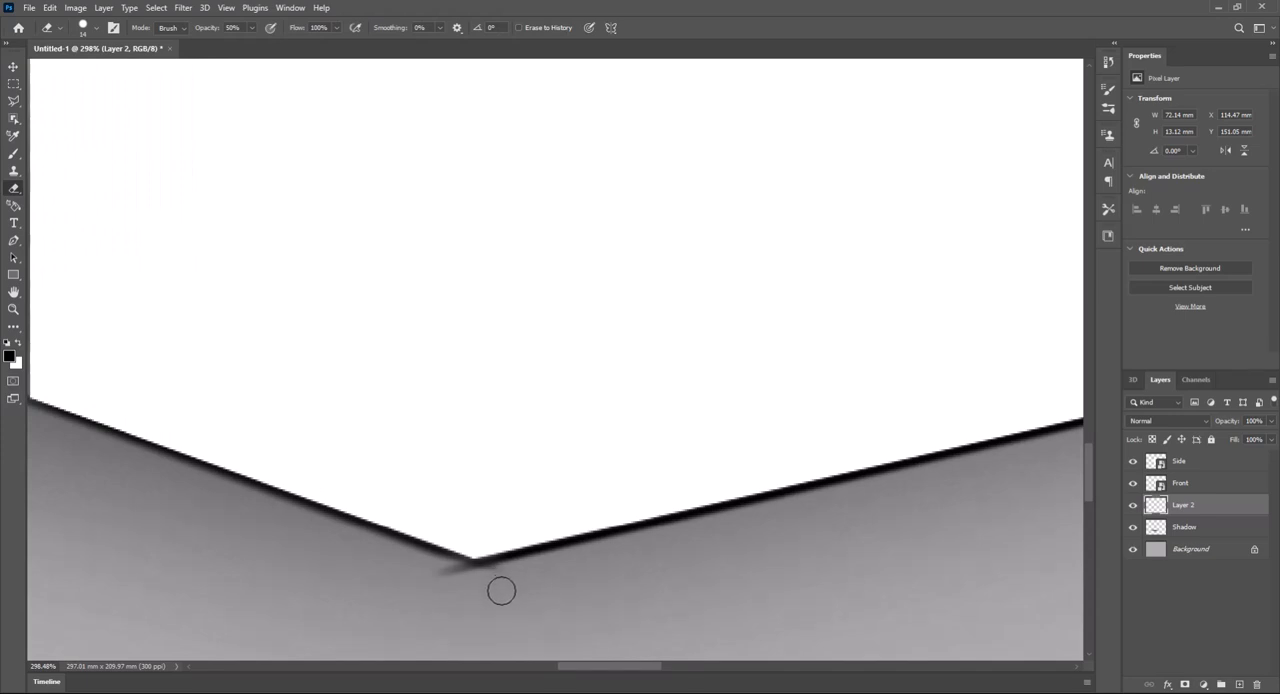
{"action": "mouse_move", "coordinate": [485, 581]}
{"action": "left_mouse_down"}
{"action": "mouse_move", "coordinate": [430, 571]}
{"action": "mouse_move", "coordinate": [478, 586]}
{"action": "left_mouse_up"}
{"action": "left_click_drag", "start_coordinate": [1000, 440], "coordinate": [306, 575]}
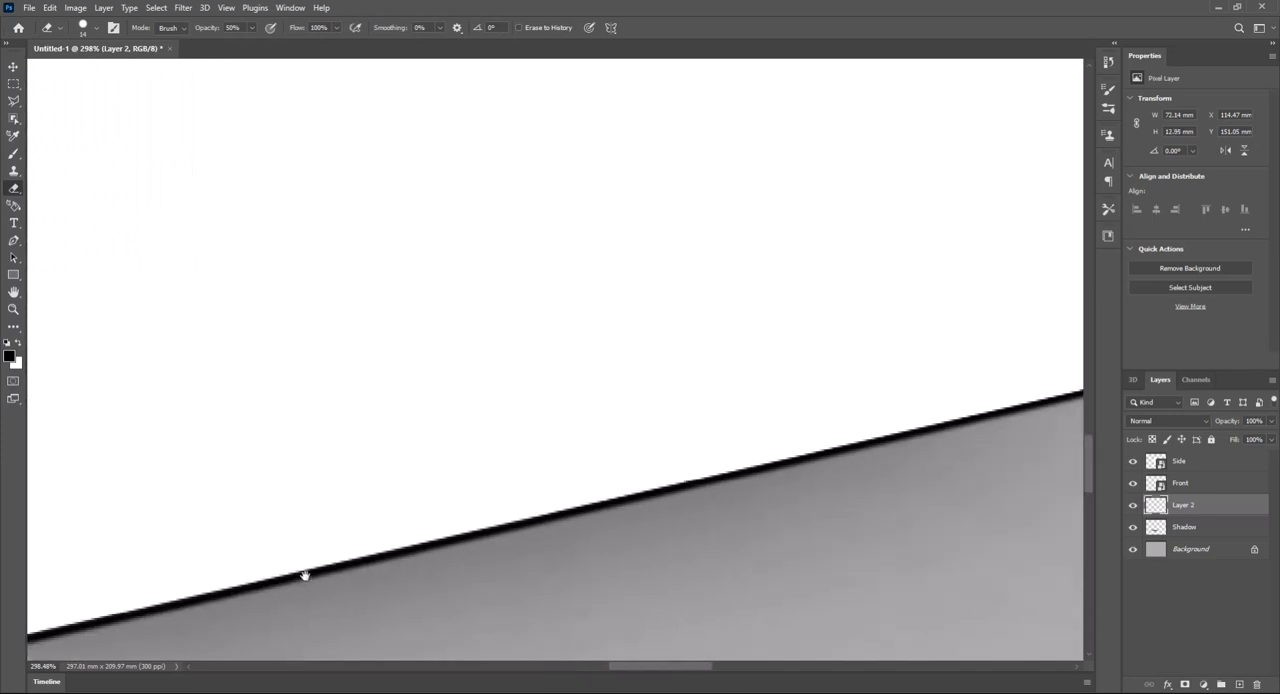
{"action": "left_click_drag", "start_coordinate": [1050, 440], "coordinate": [598, 540]}
{"action": "left_click_drag", "start_coordinate": [774, 449], "coordinate": [758, 440]}
{"action": "left_click_drag", "start_coordinate": [220, 605], "coordinate": [960, 470]}
{"action": "mouse_move", "coordinate": [99, 480]}
{"action": "left_mouse_down"}
{"action": "mouse_move", "coordinate": [489, 495]}
{"action": "mouse_move", "coordinate": [420, 511]}
{"action": "left_mouse_up"}
{"action": "left_click_drag", "start_coordinate": [693, 522], "coordinate": [462, 431]}
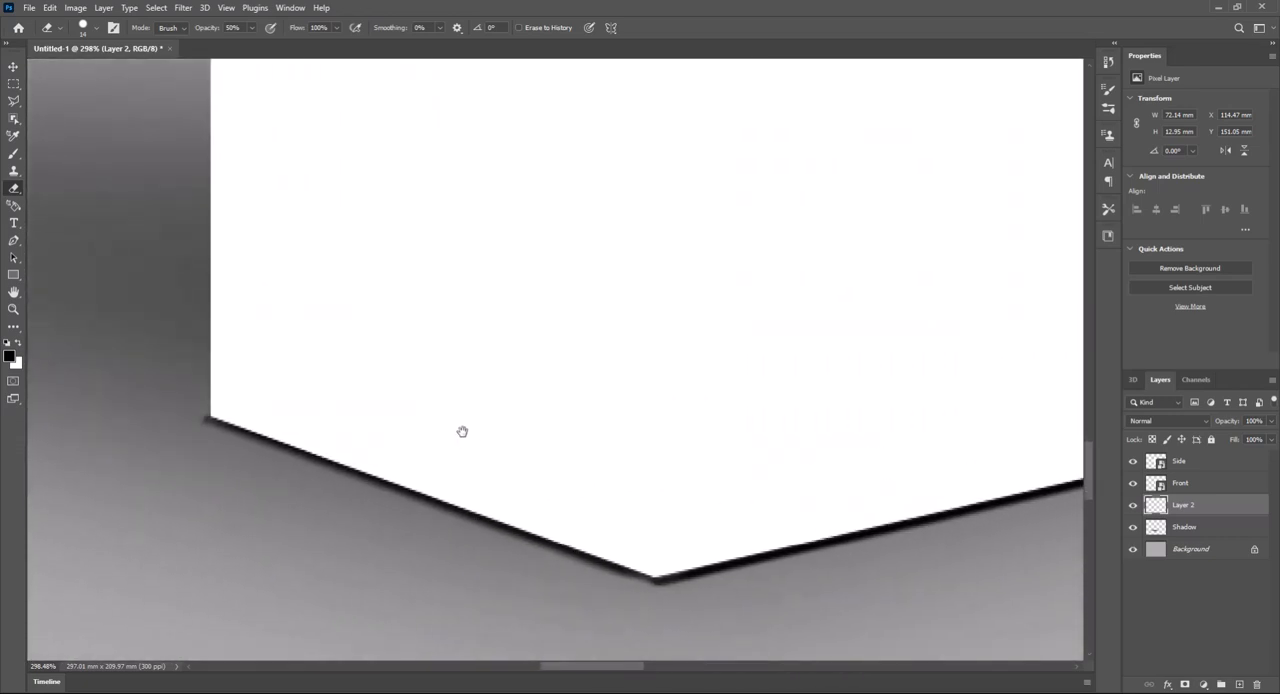
- Lower the merged contact shadow layer's opacity to 60%
{"action": "scroll", "coordinate": [366, 474], "scroll_direction": "down", "scroll_amount": 13}
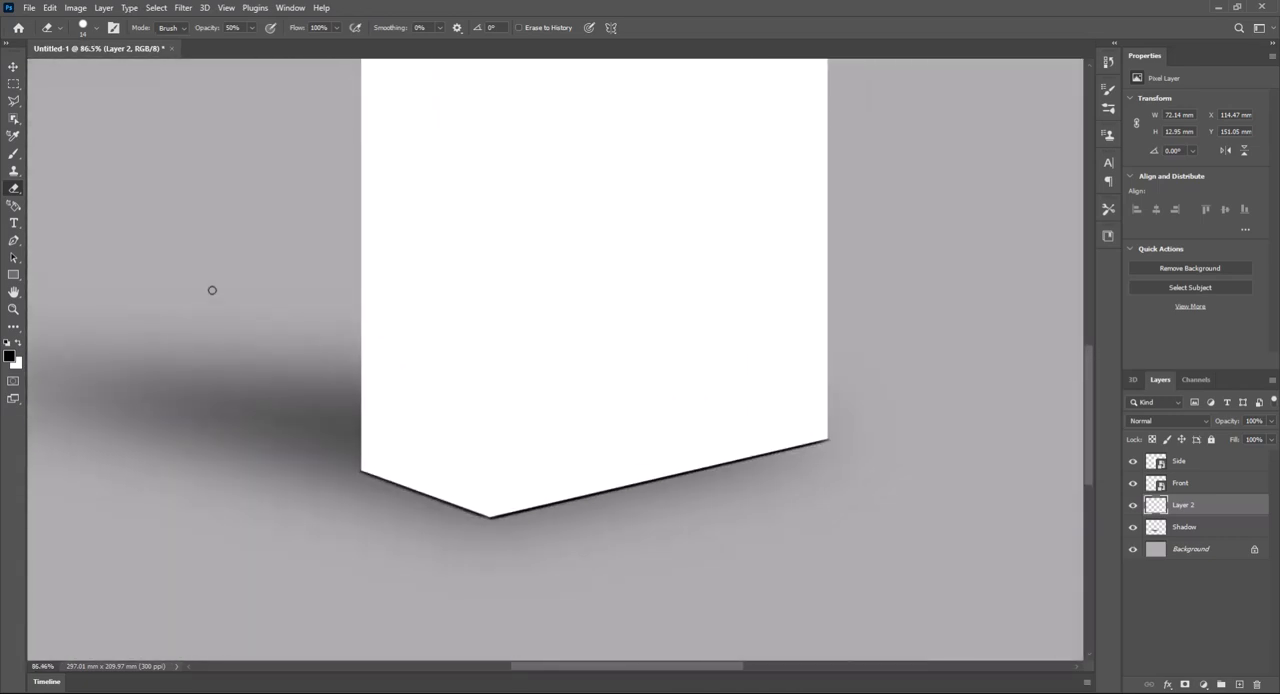
{"action": "key", "text": "v"}
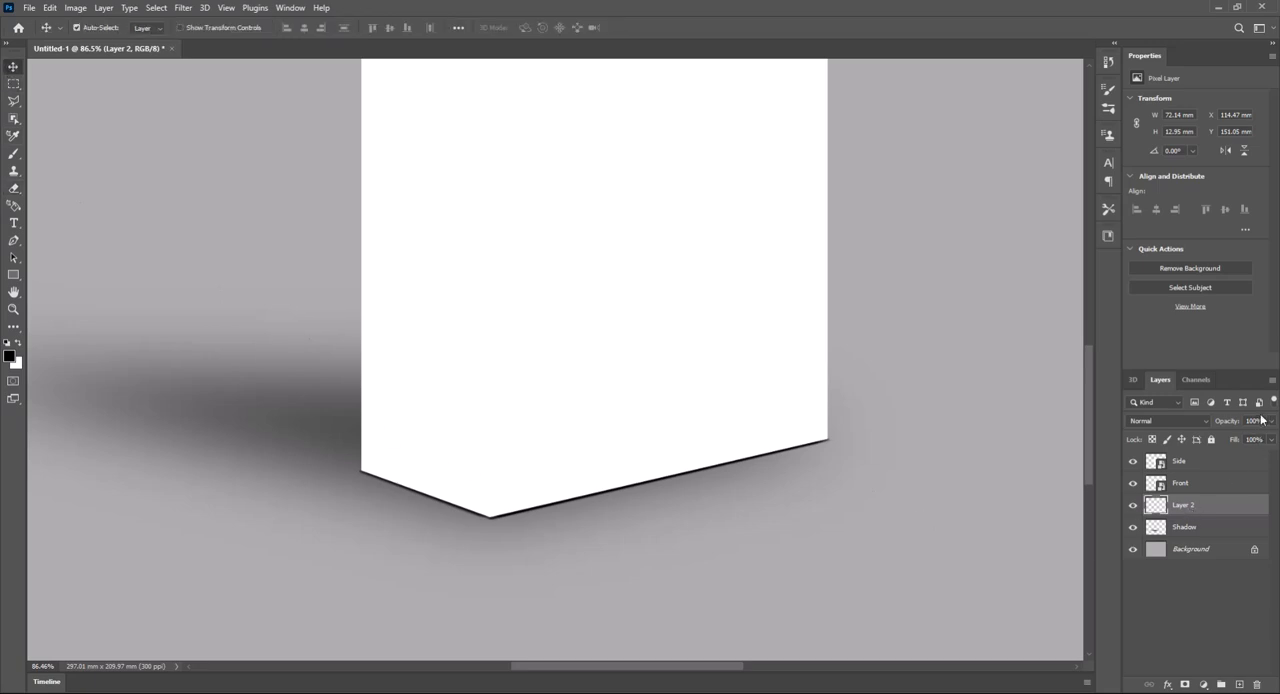
{"action": "left_click_drag", "start_coordinate": [1271, 420], "coordinate": [1246, 445]}
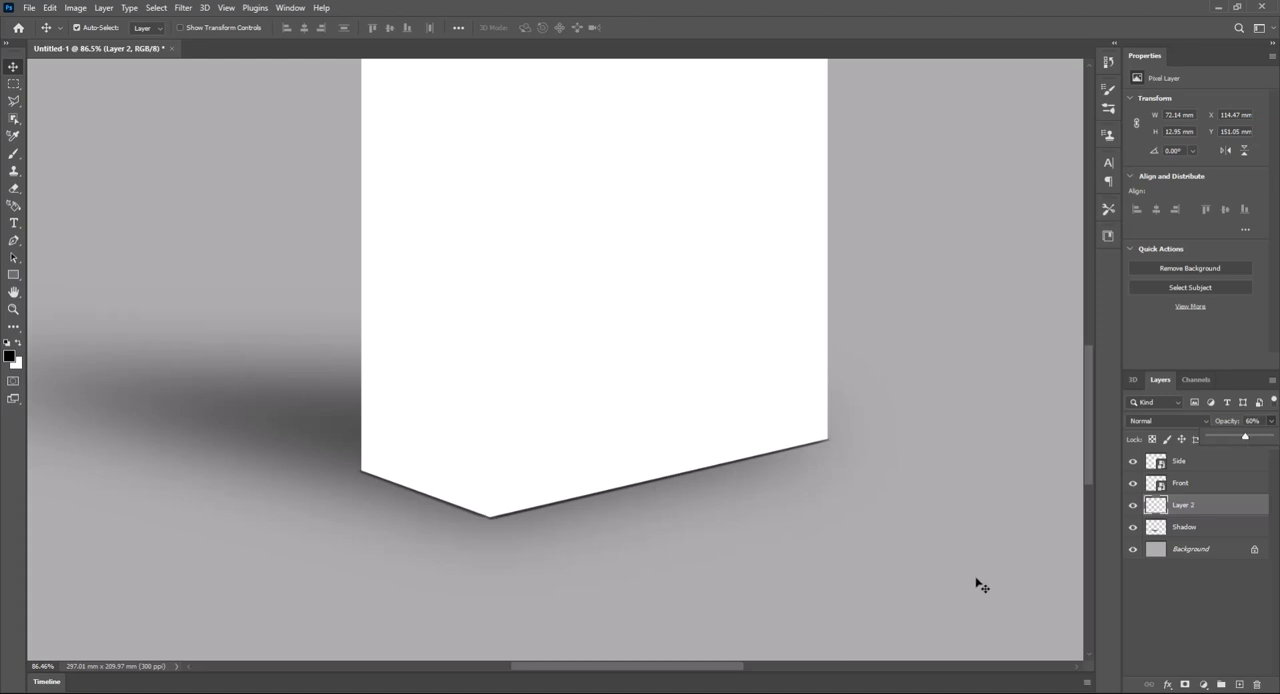
- Add a new empty layer directly above Front and switch to the Brush tool
{"action": "left_click", "coordinate": [1199, 485]}
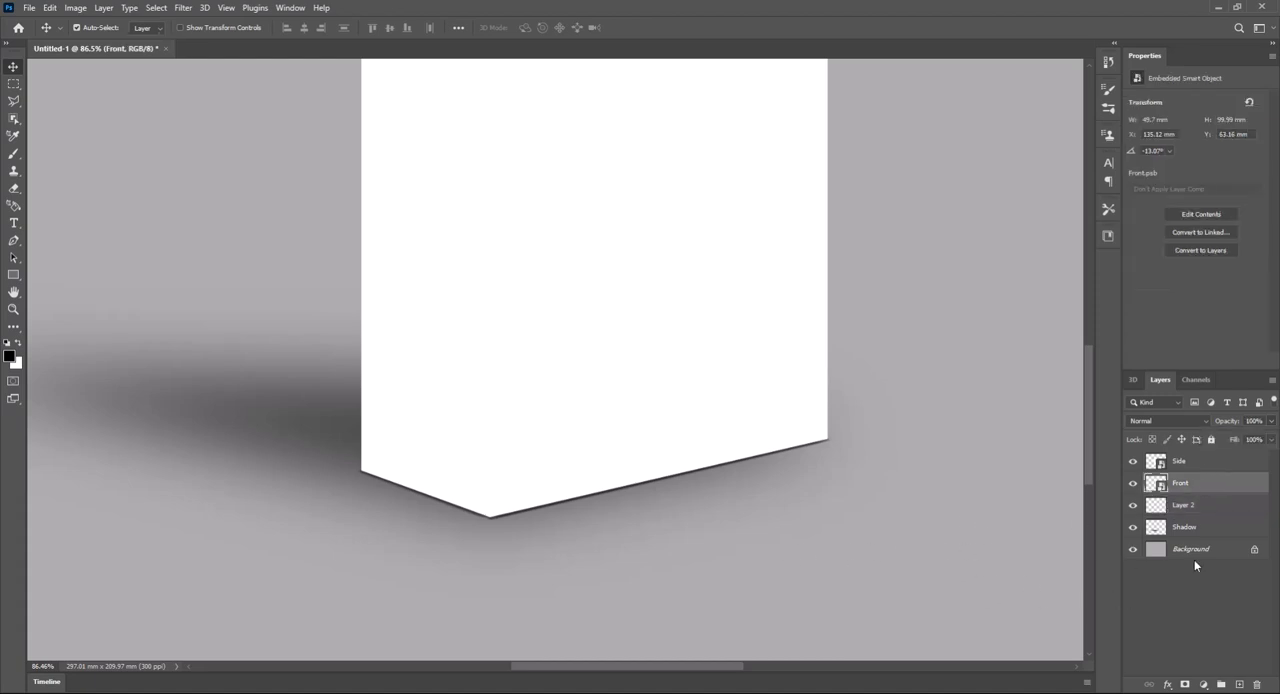
{"action": "scroll", "coordinate": [857, 457], "scroll_direction": "up", "scroll_amount": 3}
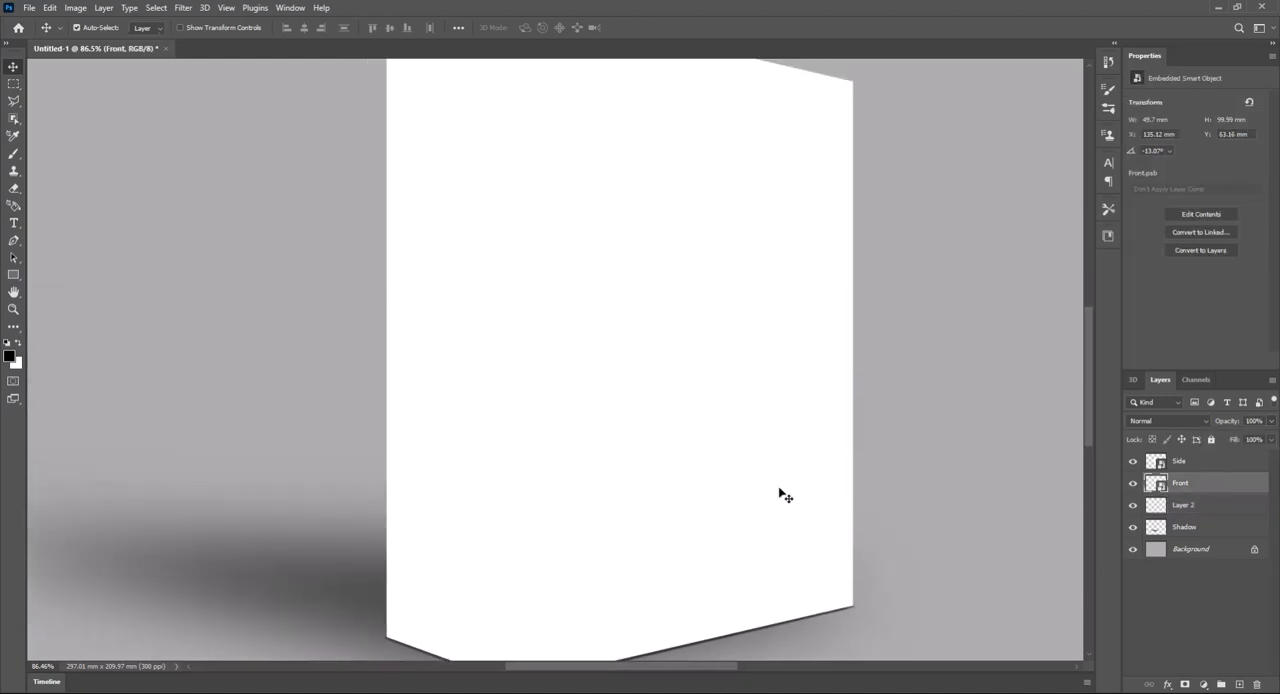
{"action": "scroll", "coordinate": [780, 493], "scroll_direction": "down", "scroll_amount": 2}
{"action": "left_click_drag", "start_coordinate": [872, 416], "coordinate": [865, 437]}
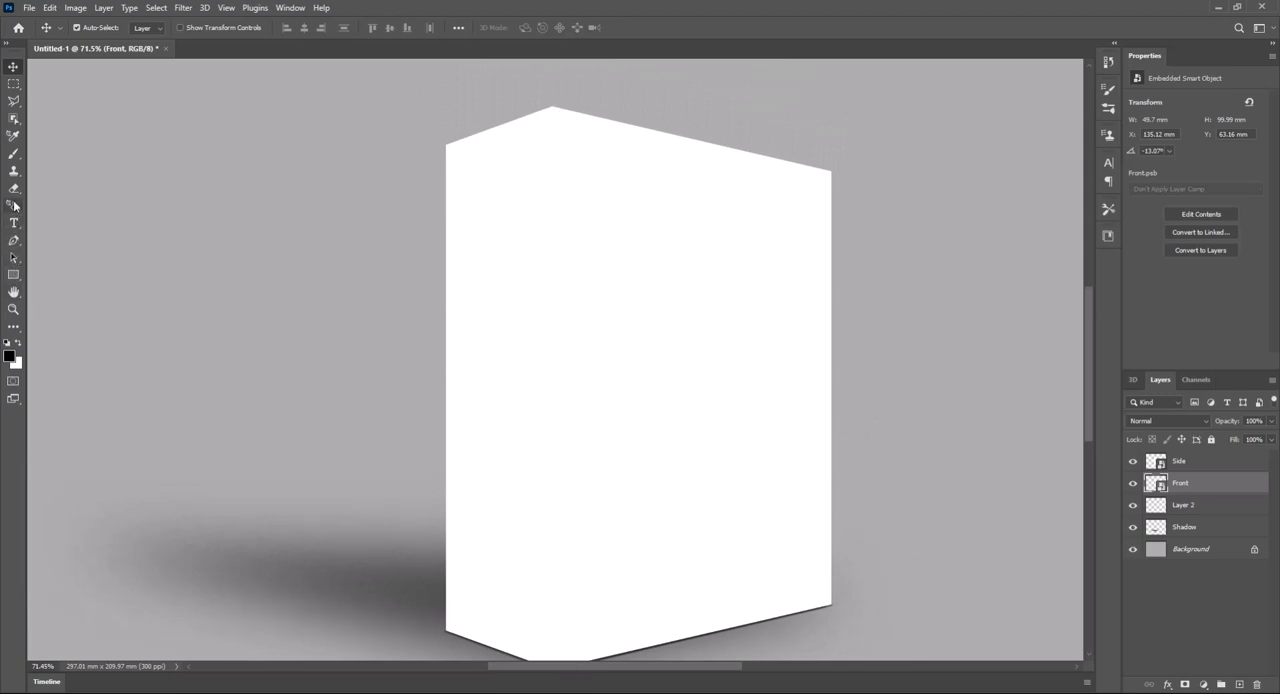
{"action": "left_click", "coordinate": [13, 154]}
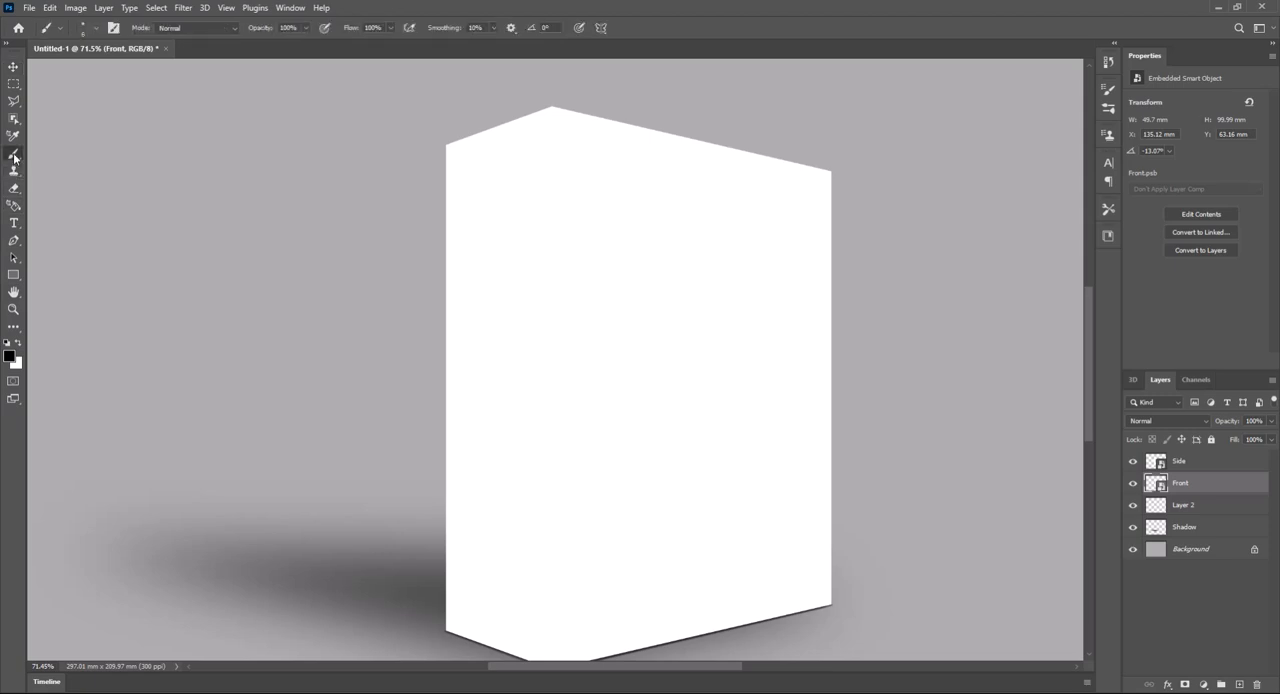
{"action": "left_click", "coordinate": [1238, 684]}
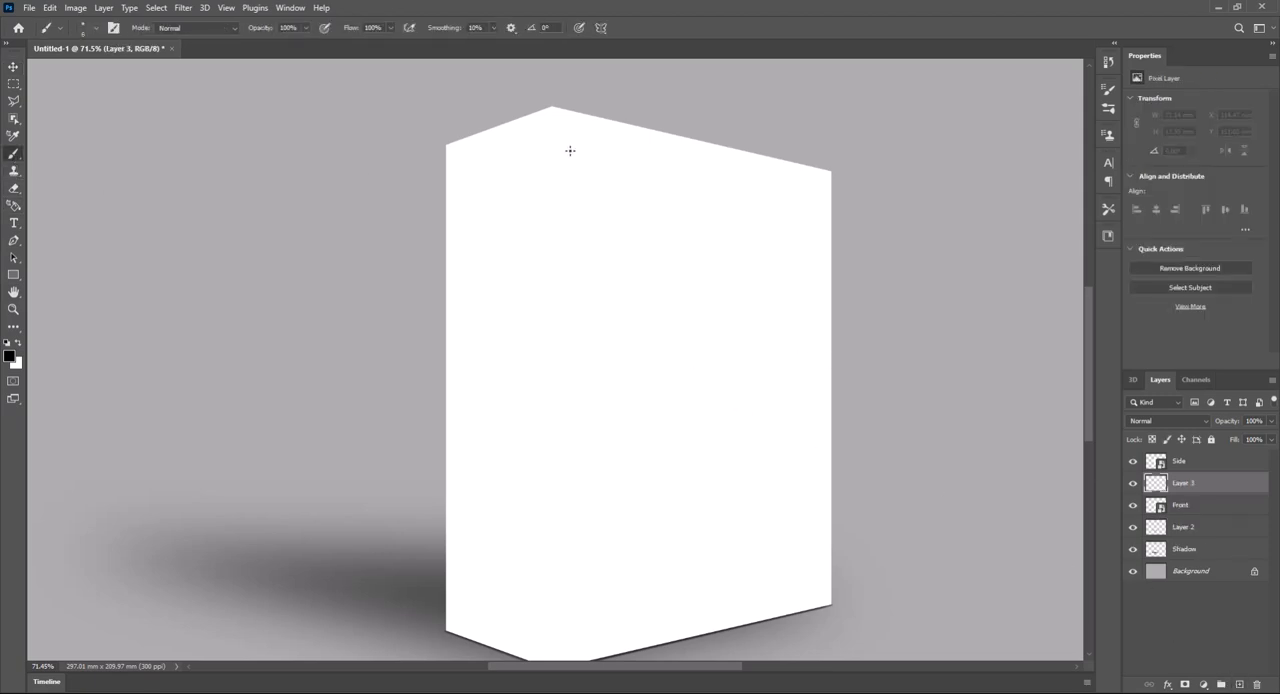
- With a 4 px brush, paint a straight black line down the vertical edge between the Side and Front faces, from top to bottom corner
{"action": "scroll", "coordinate": [553, 108], "scroll_direction": "up", "scroll_amount": 8}
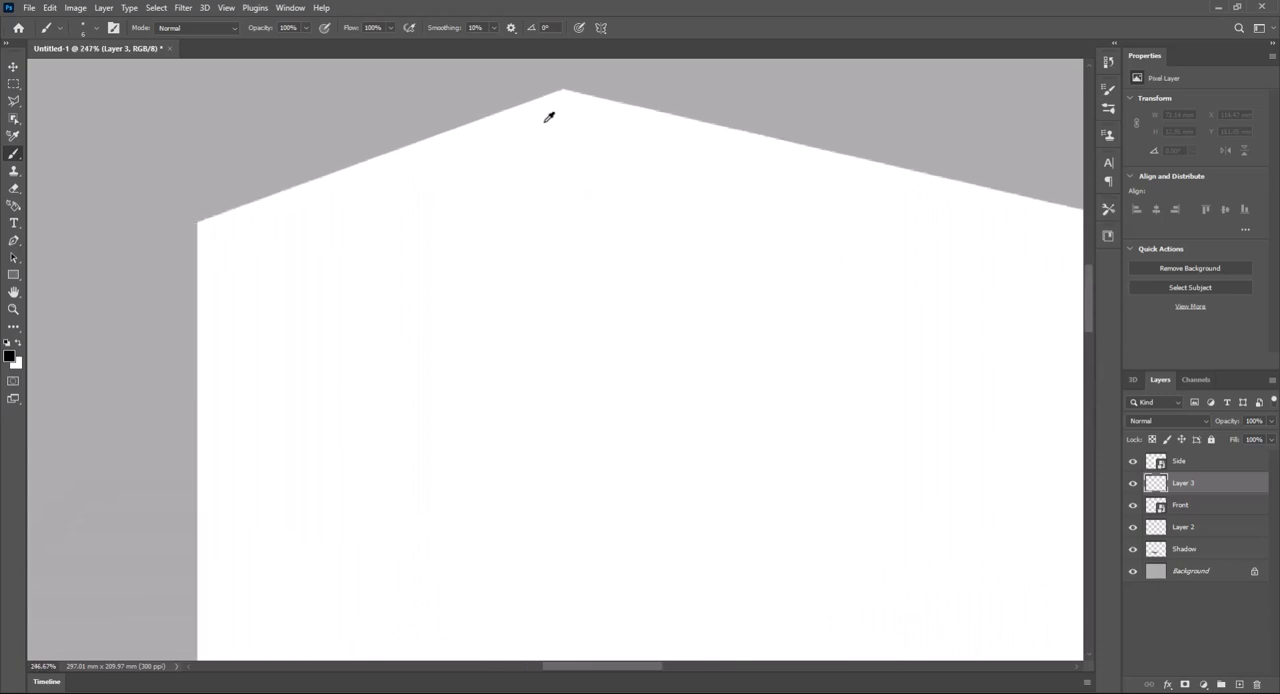
{"action": "left_click_drag", "start_coordinate": [575, 118], "coordinate": [574, 206]}
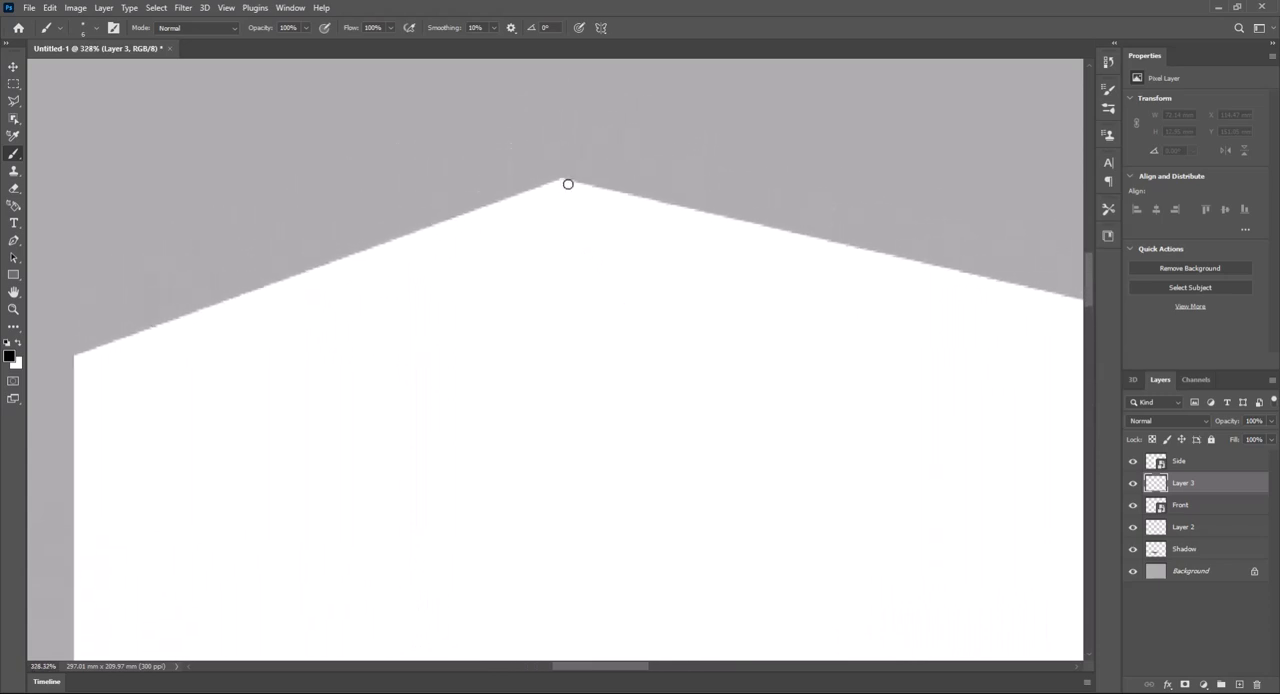
{"action": "left_click", "coordinate": [97, 29]}
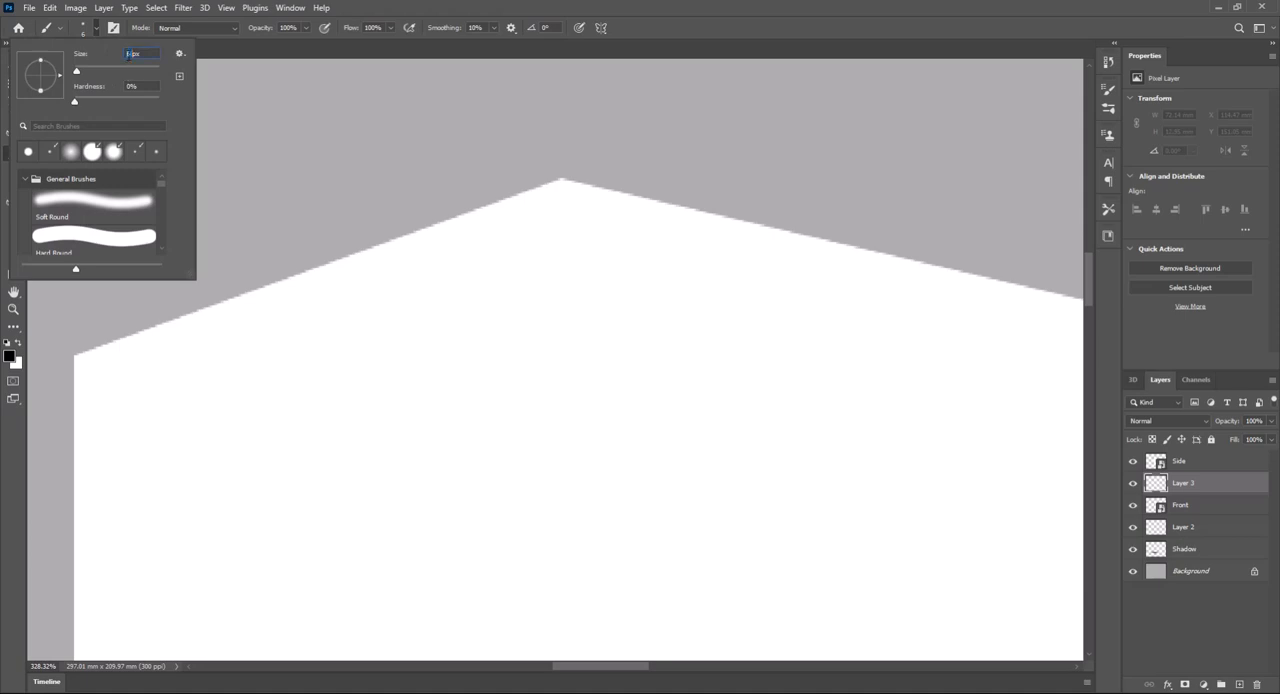
{"action": "type", "text": "4"}
{"action": "key", "text": "Return"}
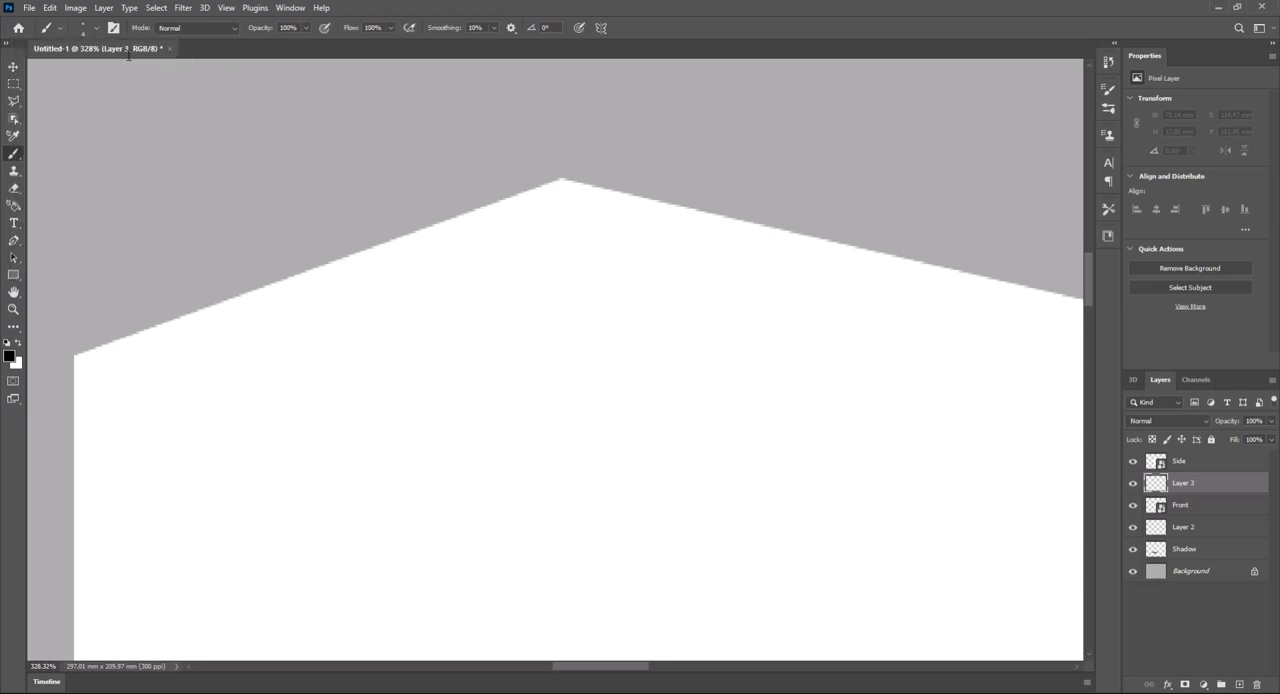
{"action": "left_click", "coordinate": [562, 182]}
{"action": "key", "text": "space"}
{"action": "mouse_move", "coordinate": [581, 395]}
{"action": "left_mouse_down"}
{"action": "mouse_move", "coordinate": [569, 254]}
{"action": "mouse_move", "coordinate": [569, 354]}
{"action": "mouse_move", "coordinate": [583, 331]}
{"action": "mouse_move", "coordinate": [528, 289]}
{"action": "mouse_move", "coordinate": [586, 300]}
{"action": "mouse_move", "coordinate": [563, 509]}
{"action": "left_mouse_up"}
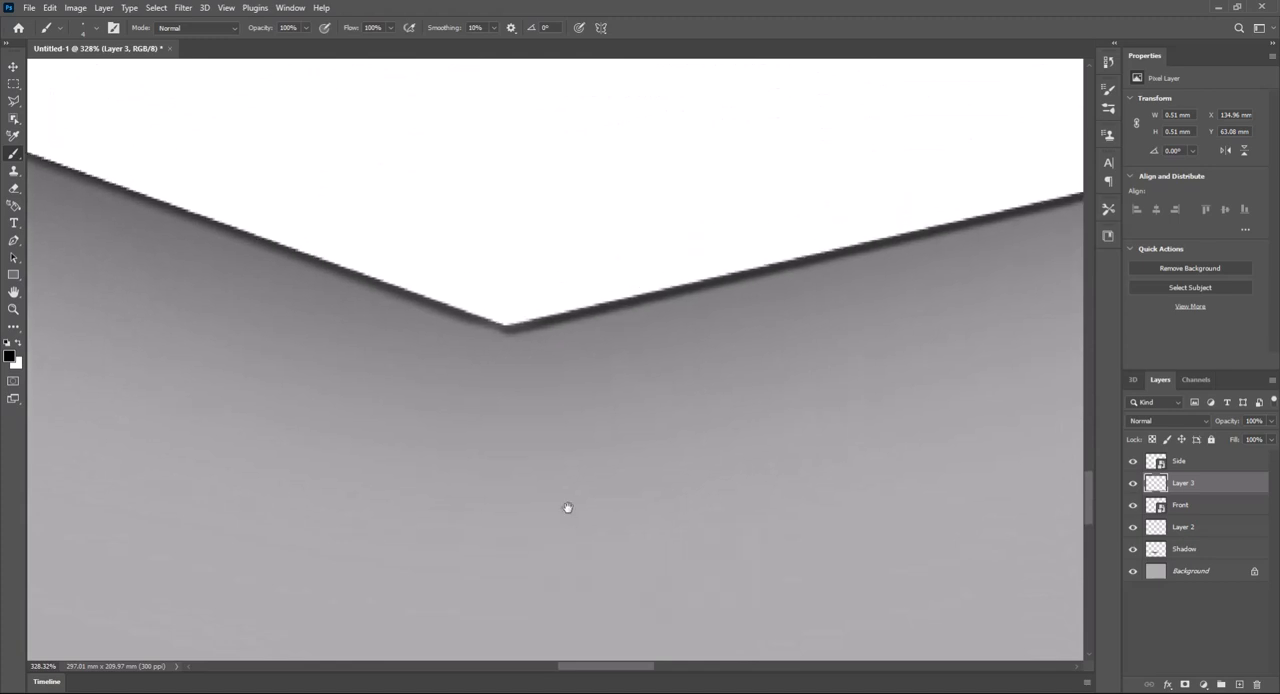
{"action": "left_click", "coordinate": [507, 323], "text": "shift"}
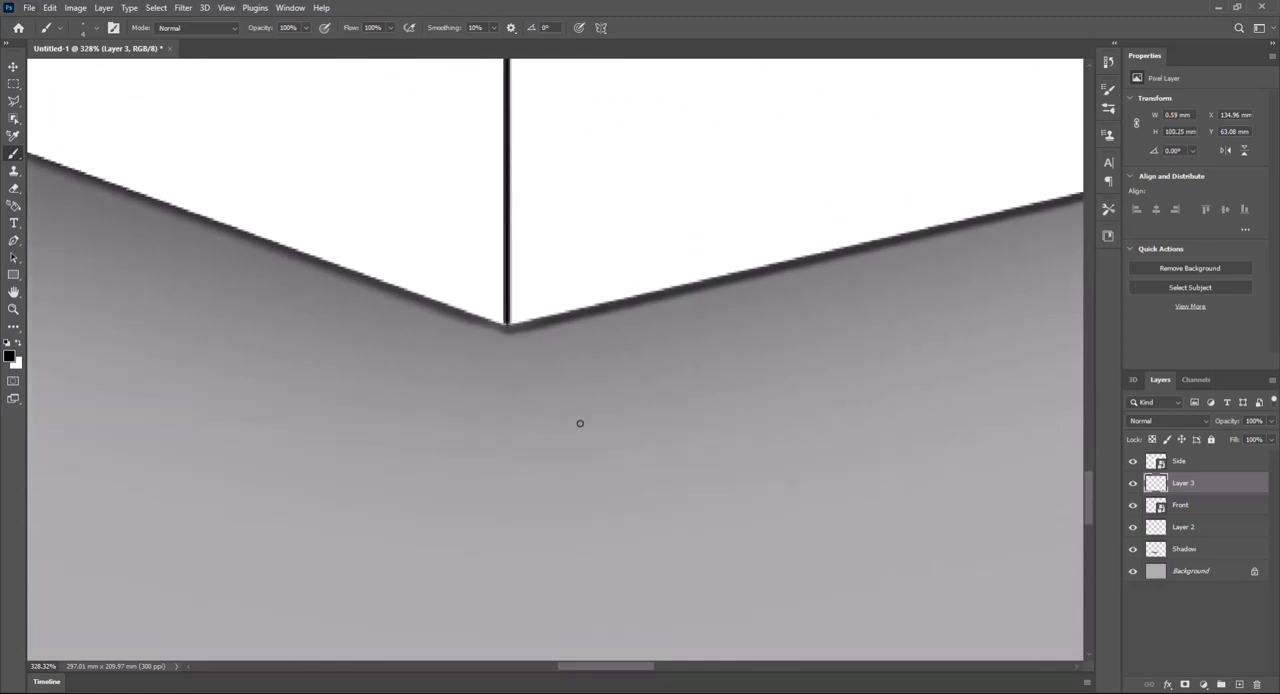
- Nudge the black vertical edge line one pixel to the left
{"action": "key", "text": "ctrl+Left"}
{"action": "key", "text": "Left"}
{"action": "scroll", "coordinate": [591, 444], "scroll_direction": "right", "scroll_amount": 3}
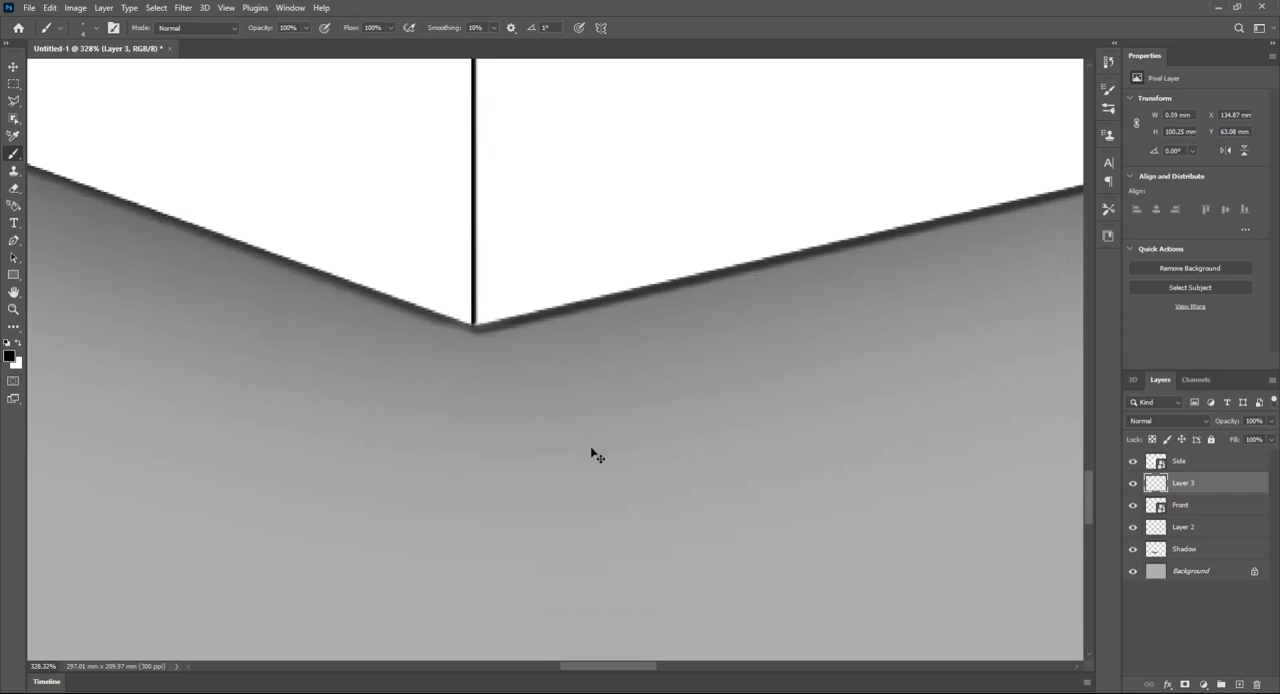
{"action": "scroll", "coordinate": [606, 460], "scroll_direction": "left", "scroll_amount": 2}
{"action": "scroll", "coordinate": [608, 460], "scroll_direction": "down", "scroll_amount": 10}
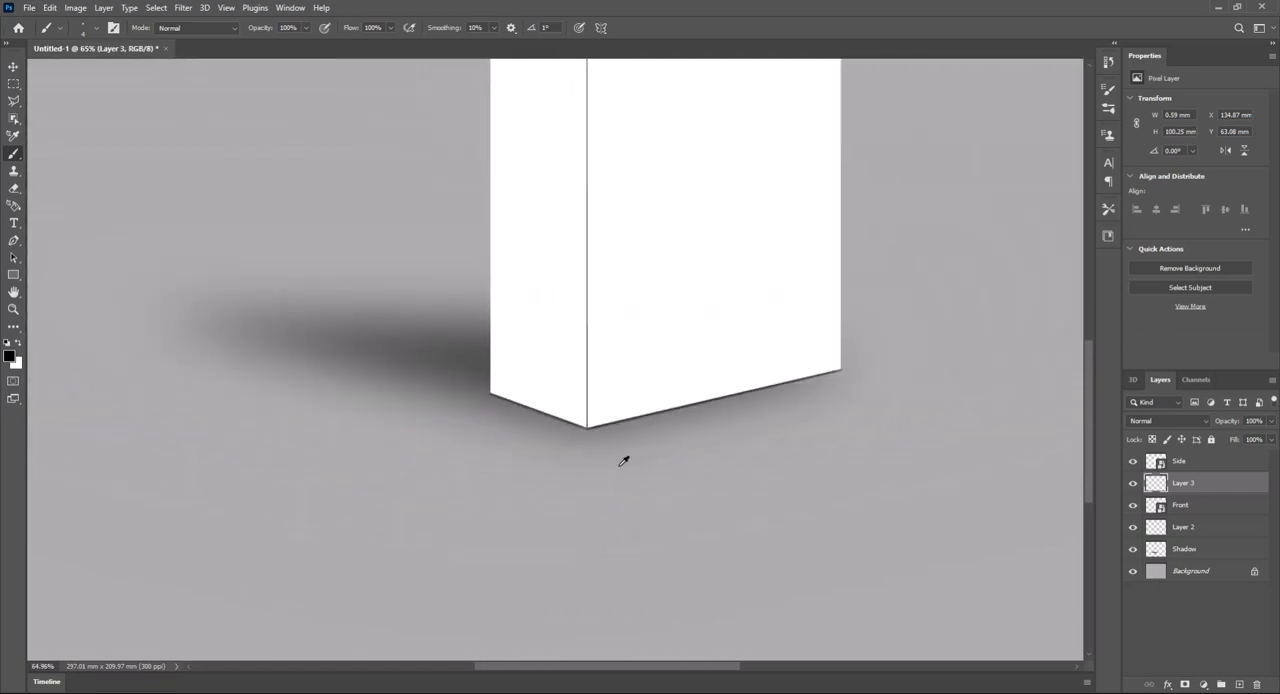
{"action": "scroll", "coordinate": [624, 461], "scroll_direction": "down", "scroll_amount": 2}
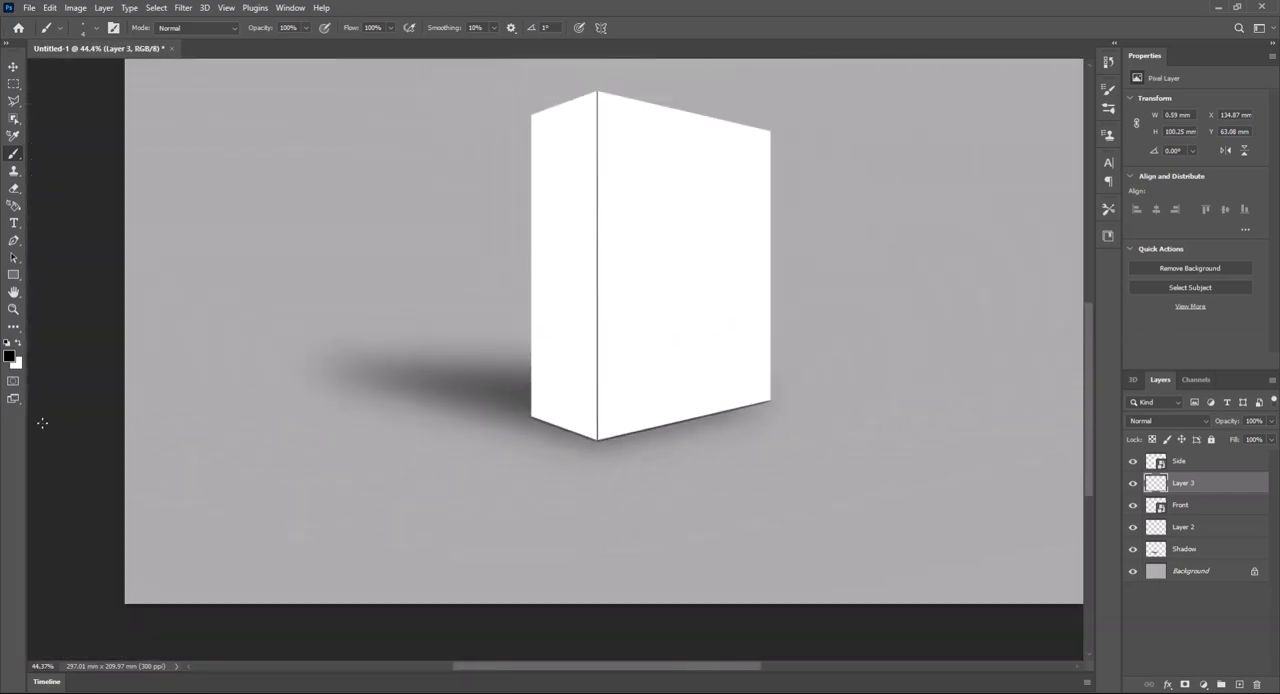
- On a new layer above Layer 3, paint a straight white line along the left side of the black vertical edge line, corner to corner
{"action": "left_click", "coordinate": [17, 345]}
{"action": "left_click", "coordinate": [1238, 684]}
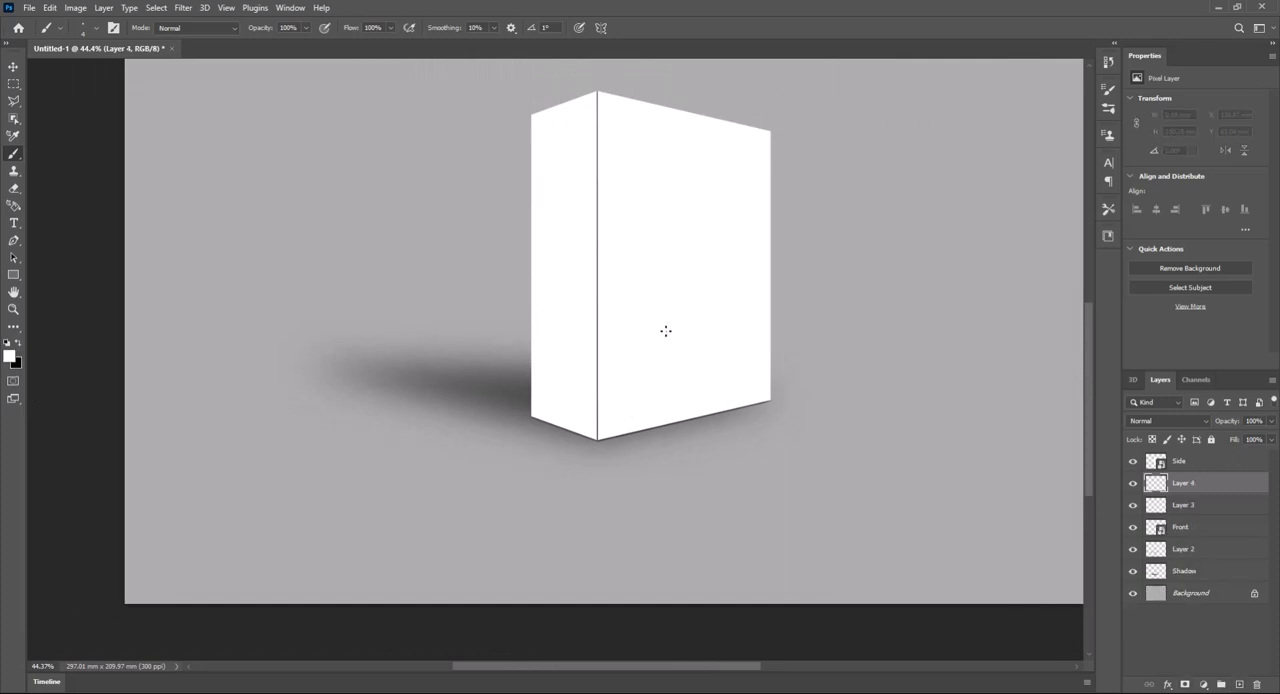
{"action": "scroll", "coordinate": [600, 87], "scroll_direction": "up", "scroll_amount": 6}
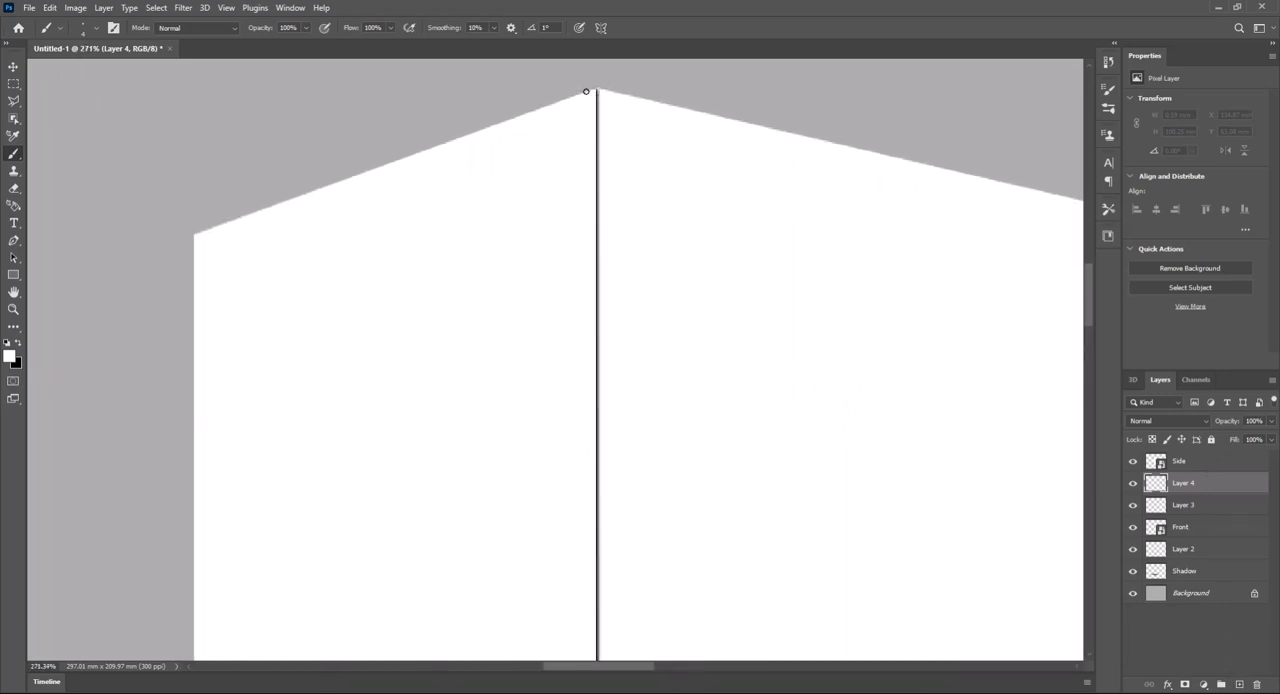
{"action": "left_click", "coordinate": [594, 91]}
{"action": "key", "text": "space"}
{"action": "mouse_move", "coordinate": [628, 481]}
{"action": "left_mouse_down"}
{"action": "mouse_move", "coordinate": [620, 317]}
{"action": "mouse_move", "coordinate": [631, 340]}
{"action": "mouse_move", "coordinate": [620, 351]}
{"action": "mouse_move", "coordinate": [622, 544]}
{"action": "mouse_move", "coordinate": [626, 491]}
{"action": "left_mouse_up"}
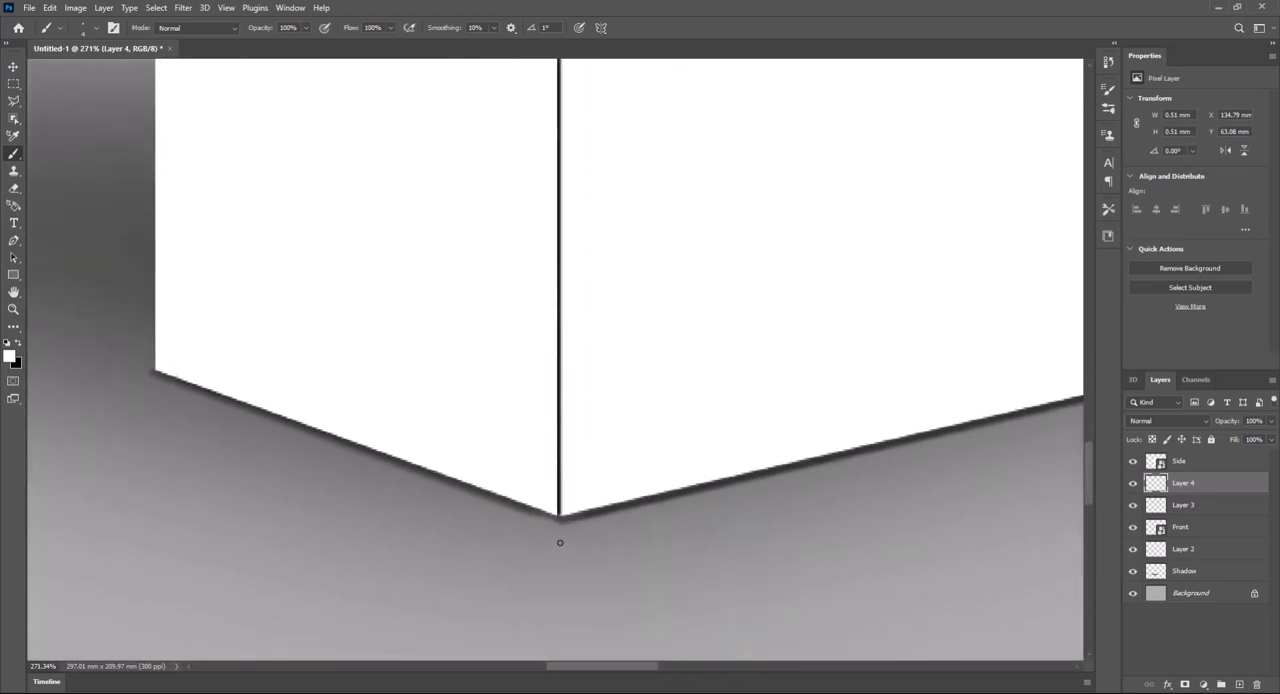
{"action": "scroll", "coordinate": [559, 518], "scroll_direction": "up", "scroll_amount": 5}
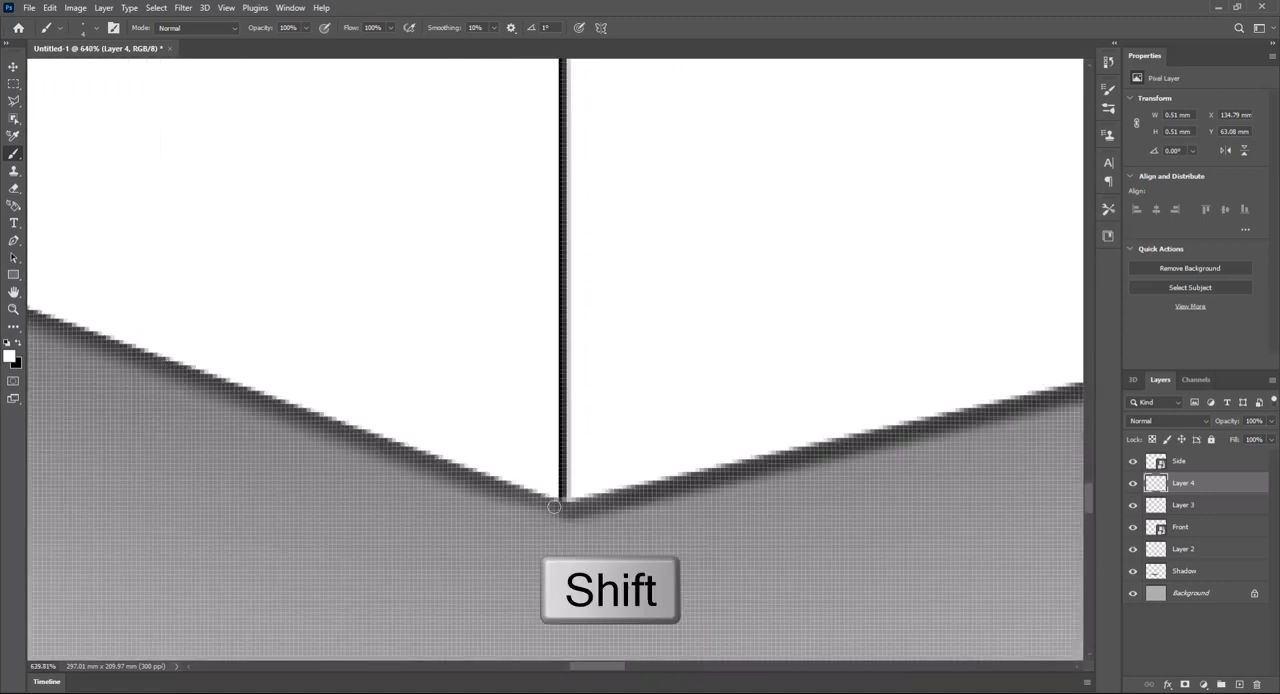
{"action": "left_click", "coordinate": [554, 497], "text": "shift"}
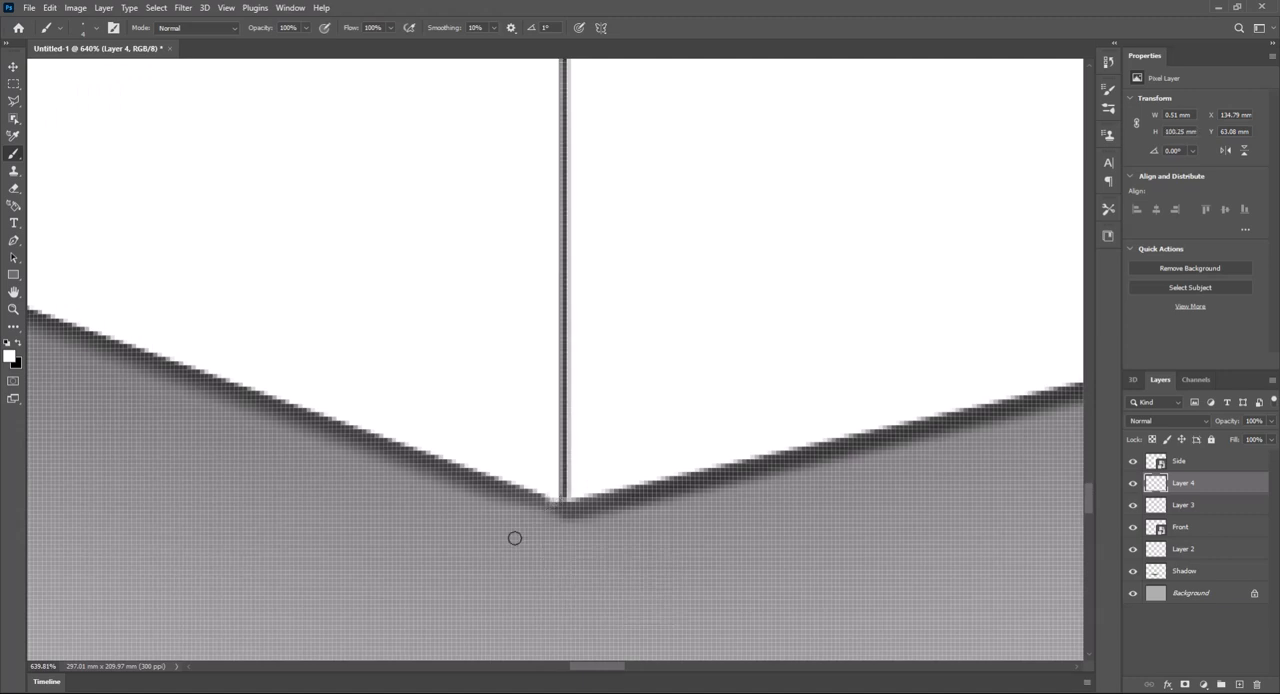
- Open the contents of the Front smart object for editing
{"action": "key", "text": "space"}
{"action": "left_click_drag", "start_coordinate": [494, 525], "coordinate": [494, 493]}
{"action": "scroll", "coordinate": [500, 510], "scroll_direction": "down", "scroll_amount": 2}
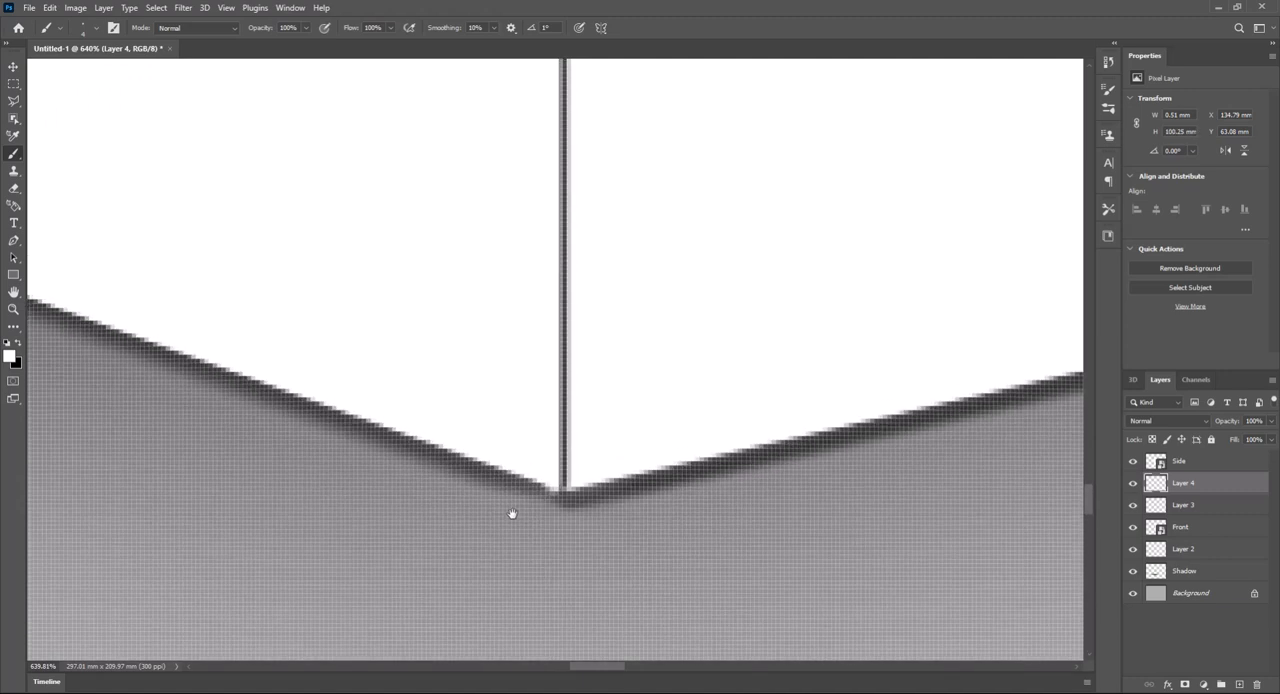
{"action": "scroll", "coordinate": [518, 505], "scroll_direction": "down", "scroll_amount": 8}
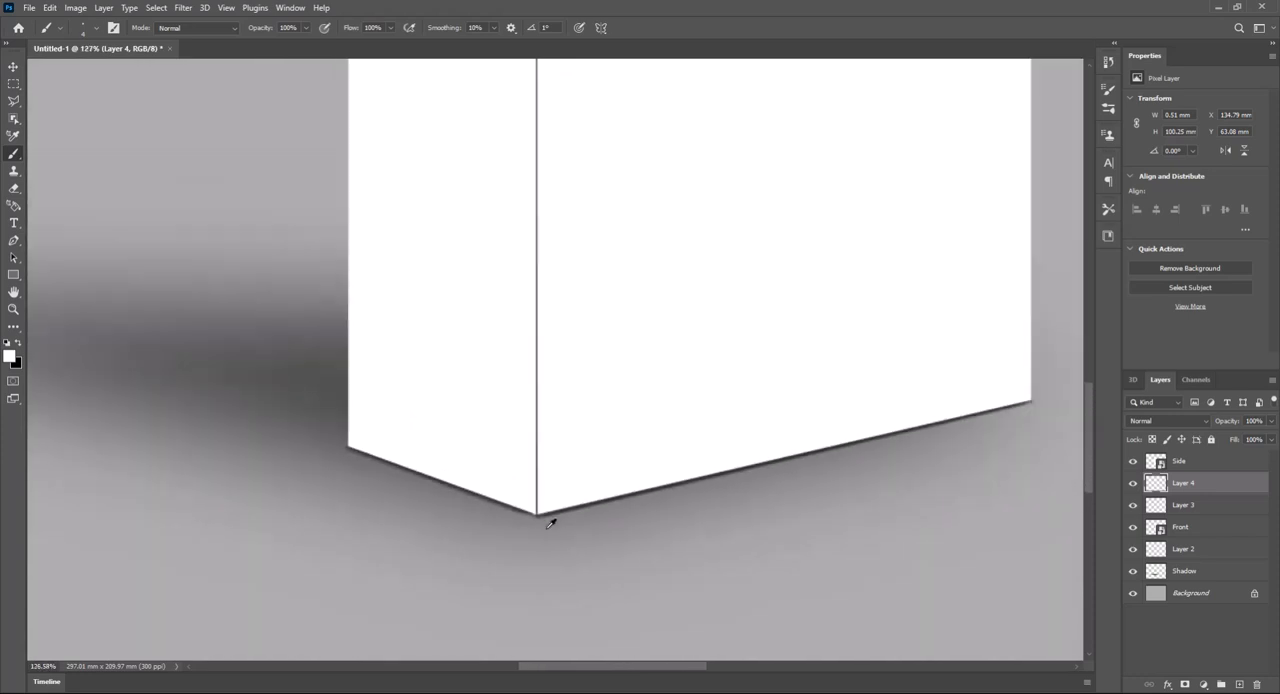
{"action": "left_click_drag", "start_coordinate": [600, 326], "coordinate": [586, 391]}
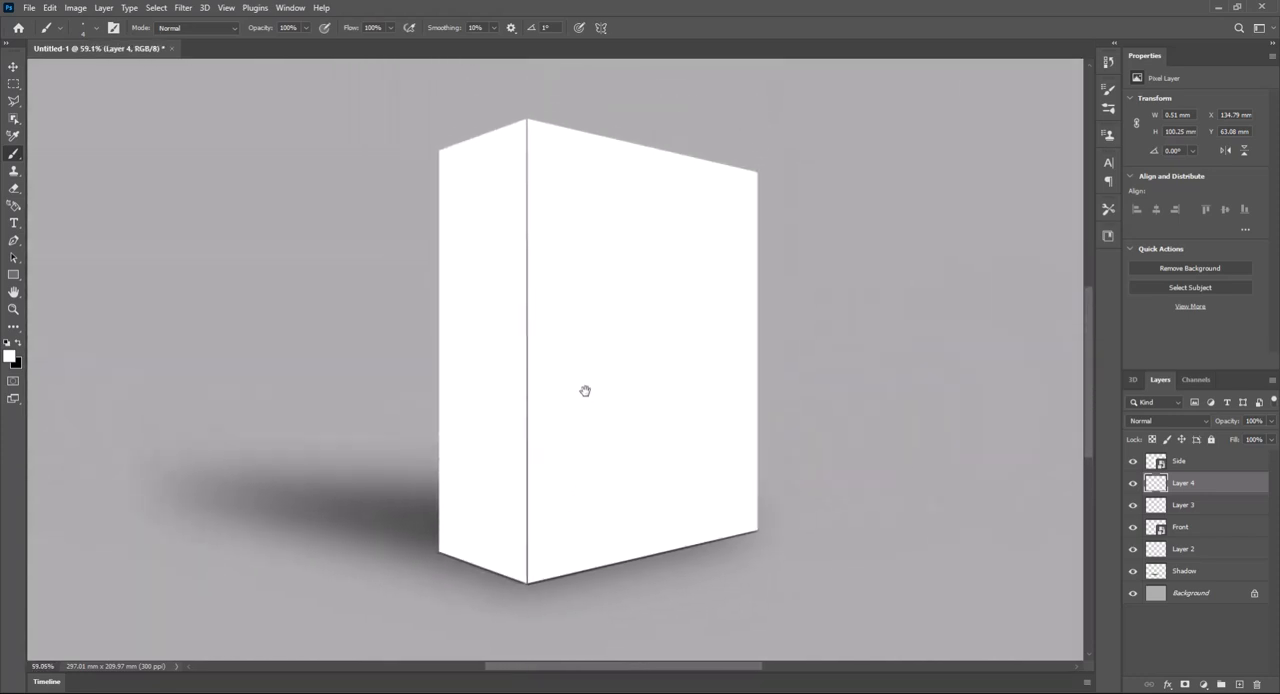
{"action": "left_click", "coordinate": [13, 66]}
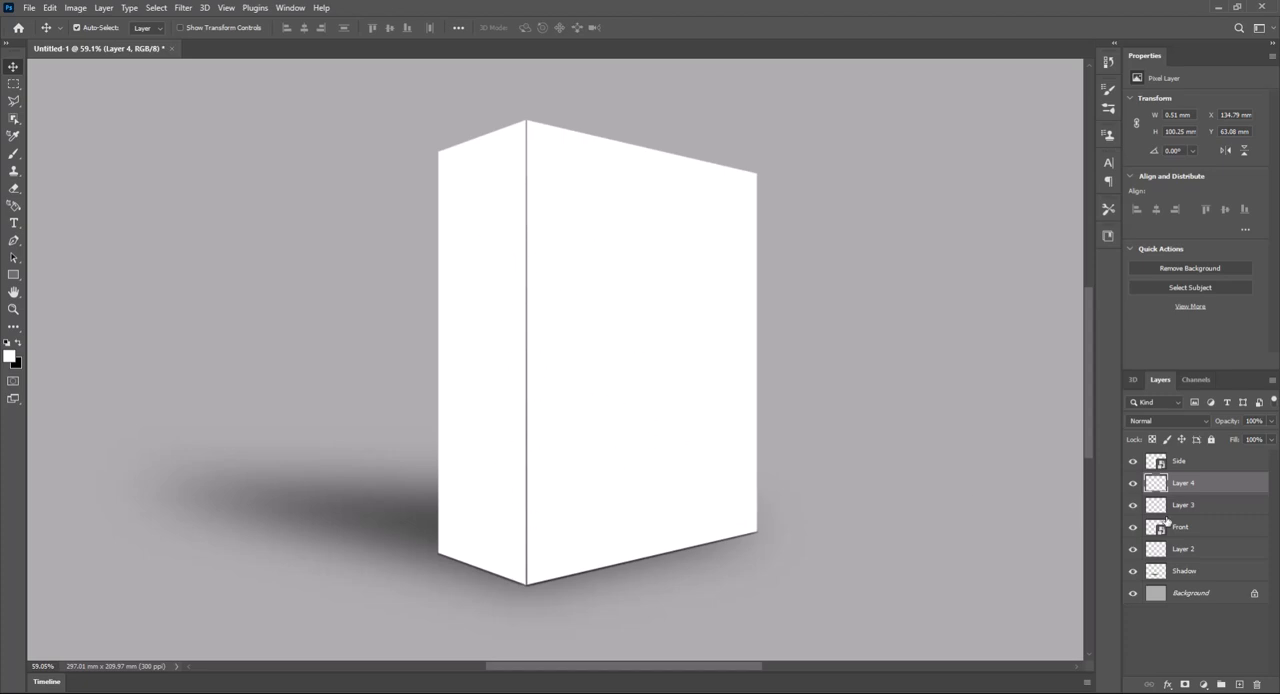
{"action": "double_click", "coordinate": [1168, 535]}
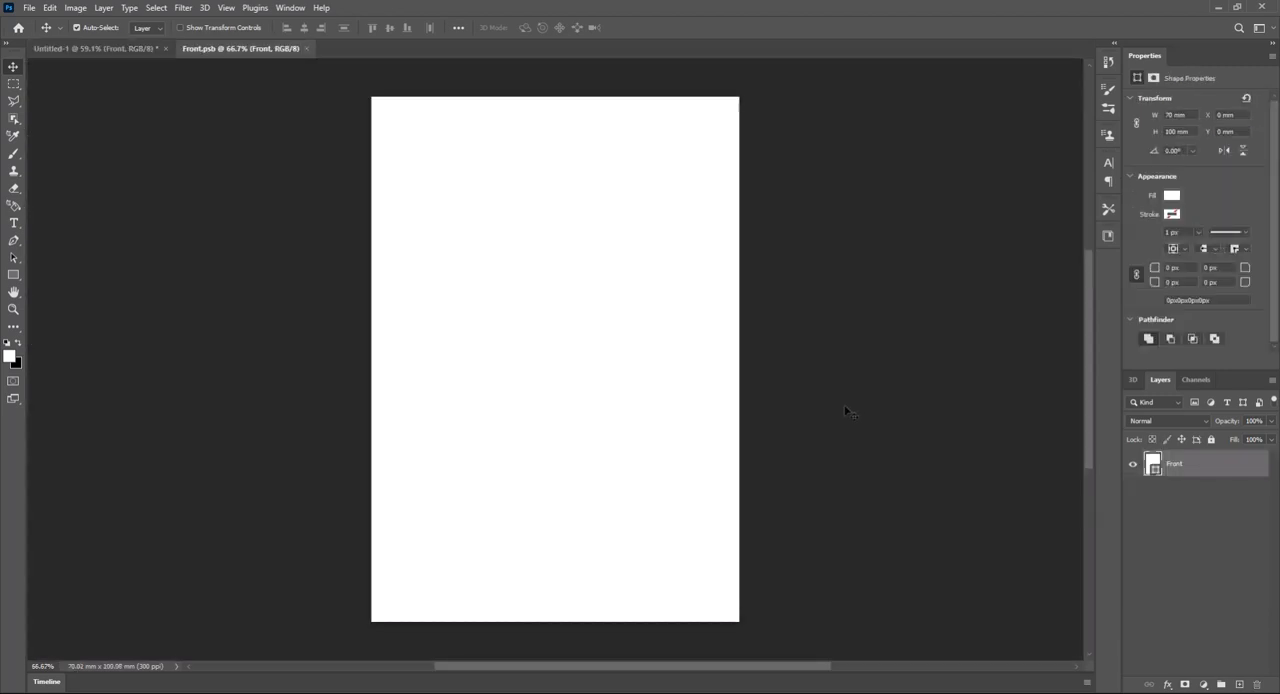
- On a new layer above Front, stamp one black dab just beyond the canvas's left edge using a soft round 1691 px brush
{"action": "left_click", "coordinate": [13, 153]}
{"action": "left_click", "coordinate": [16, 344]}
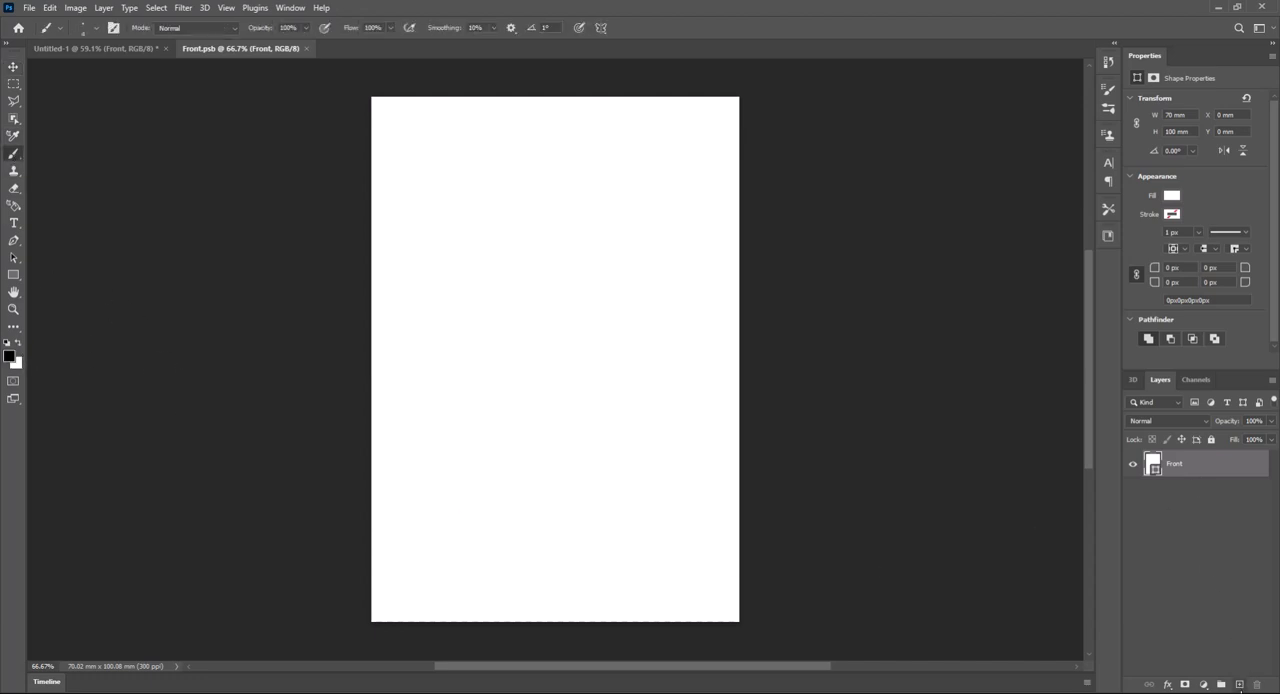
{"action": "left_click", "coordinate": [1239, 685]}
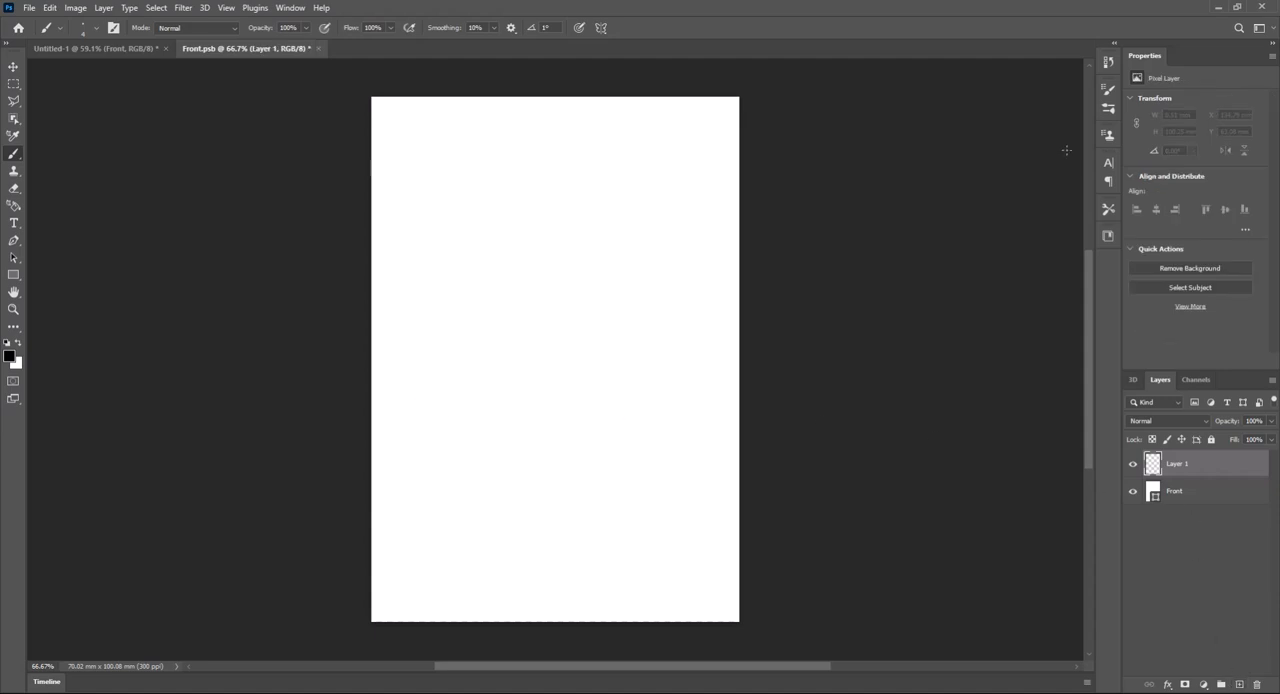
{"action": "left_click", "coordinate": [1108, 89]}
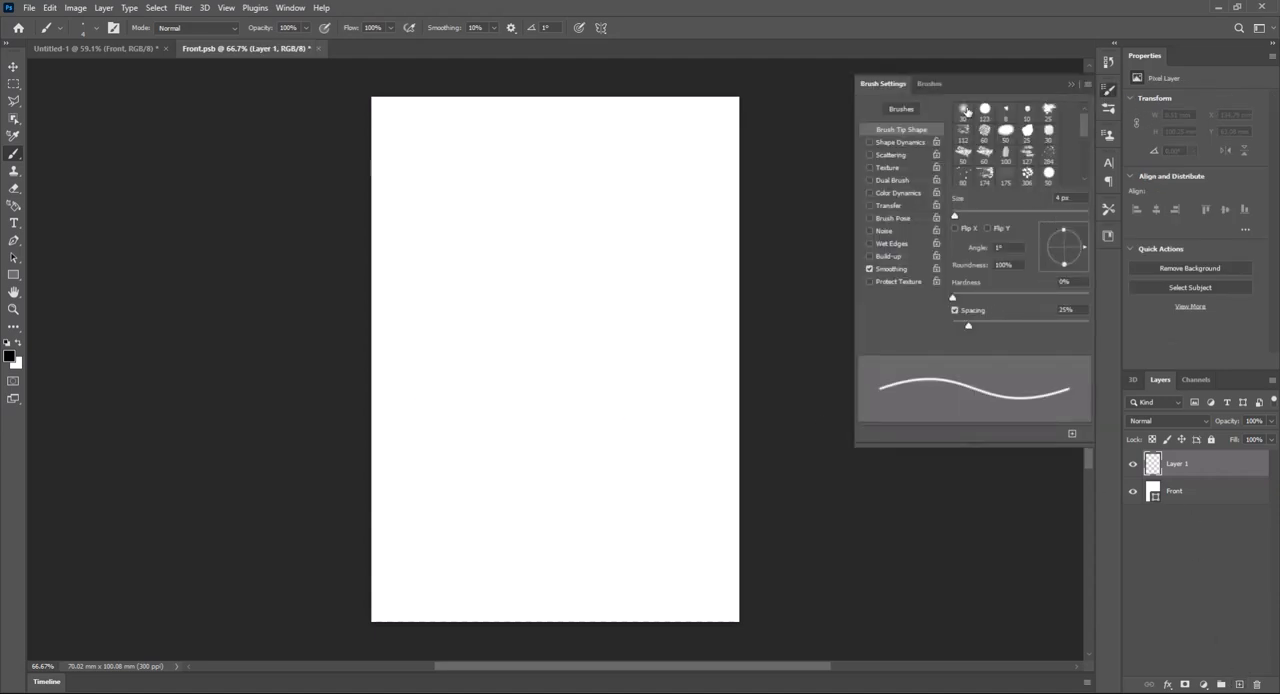
{"action": "left_click", "coordinate": [963, 111]}
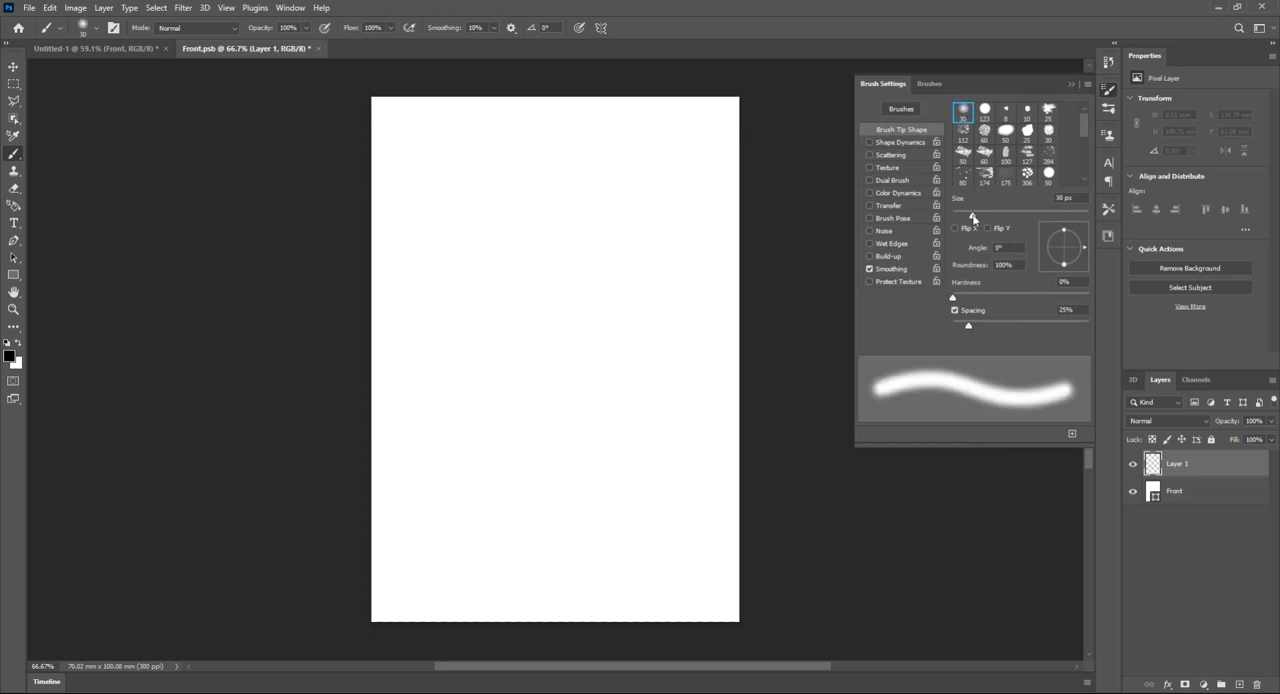
{"action": "left_click_drag", "start_coordinate": [973, 218], "coordinate": [1076, 217]}
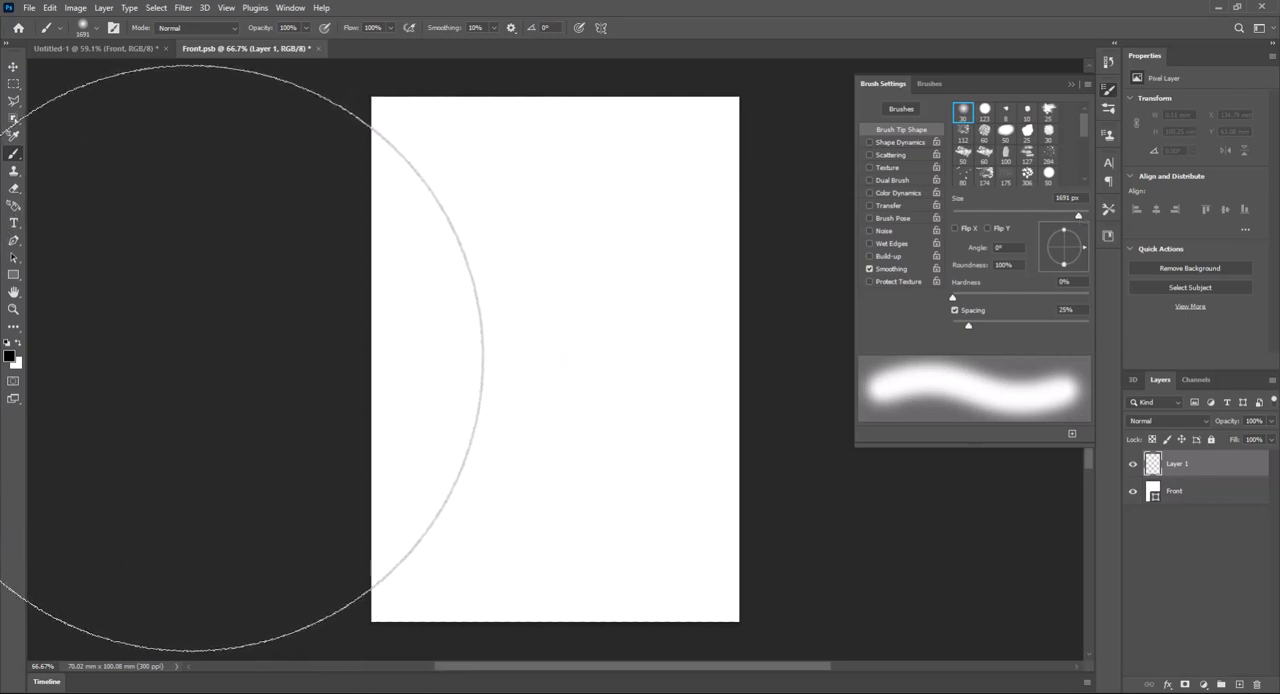
{"action": "left_click", "coordinate": [190, 358]}
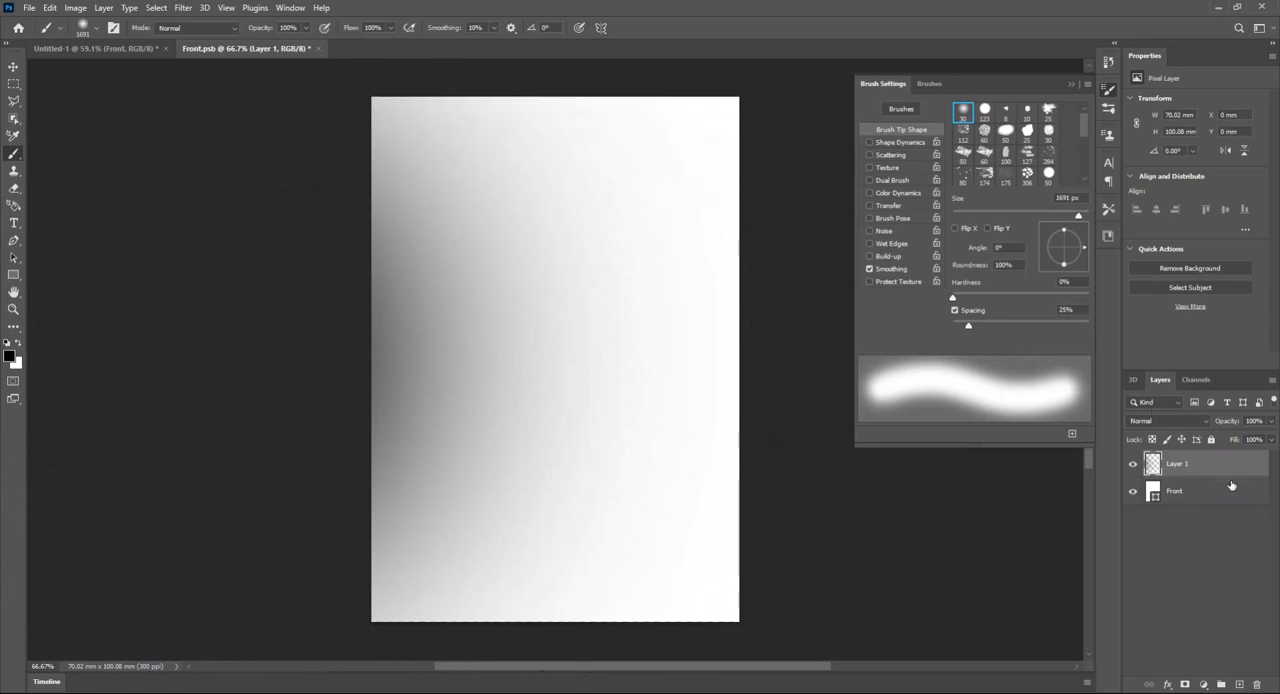
- Set the opacity of the black shading layer, Layer 1, to 20%
{"action": "left_click_drag", "start_coordinate": [1272, 427], "coordinate": [1250, 424]}
{"action": "left_click", "coordinate": [1252, 421]}
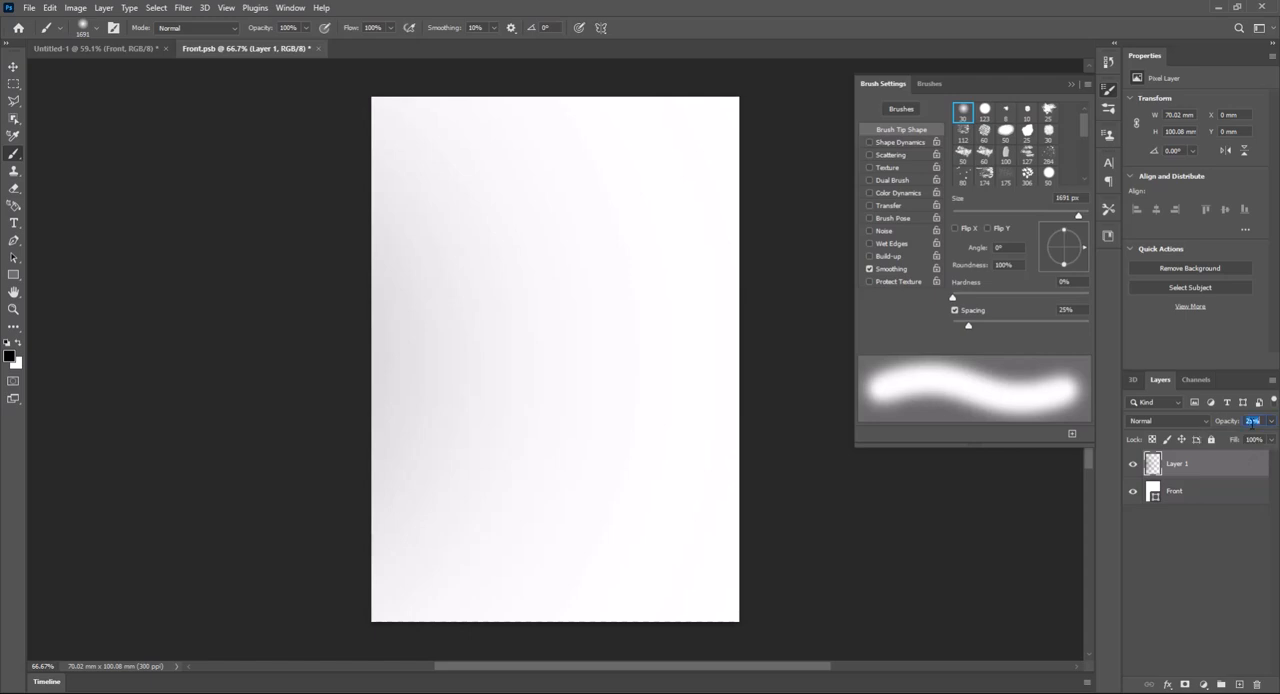
{"action": "type", "text": "20"}
{"action": "key", "text": "Return"}
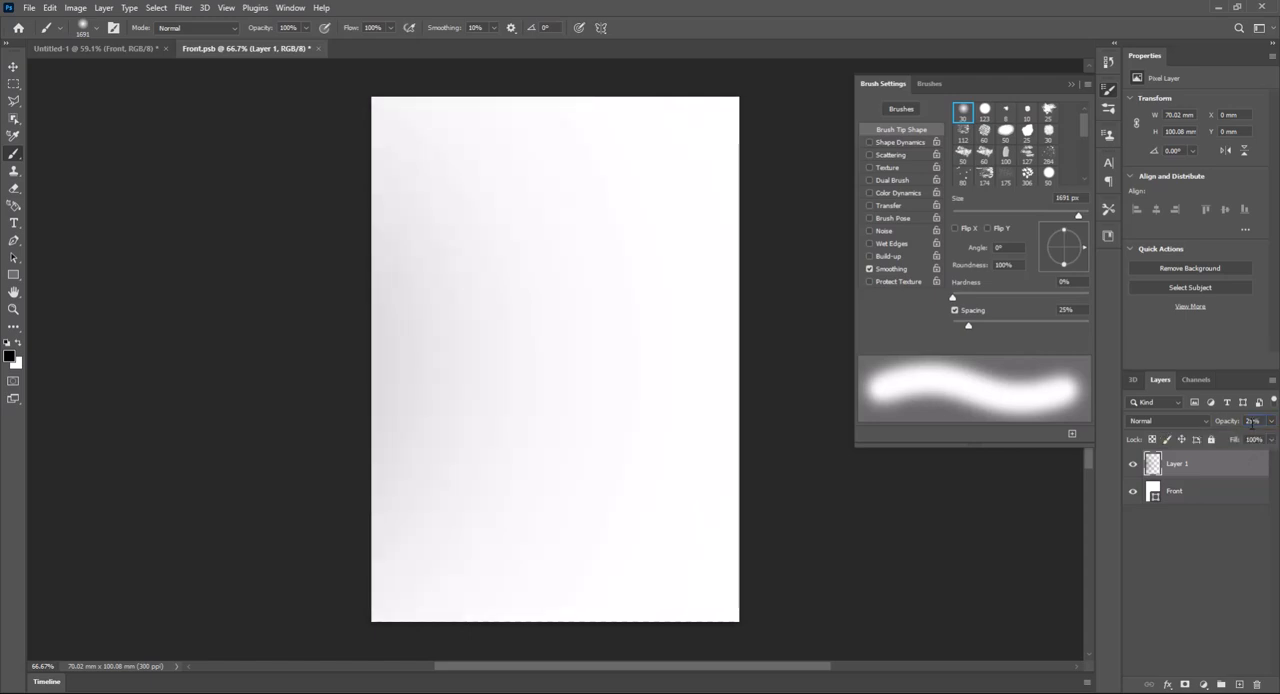
- Add a new layer above Layer 1 and paint a soft white highlight off the canvas's upper-right corner with the 1691 px brush
{"action": "left_click", "coordinate": [1240, 685]}
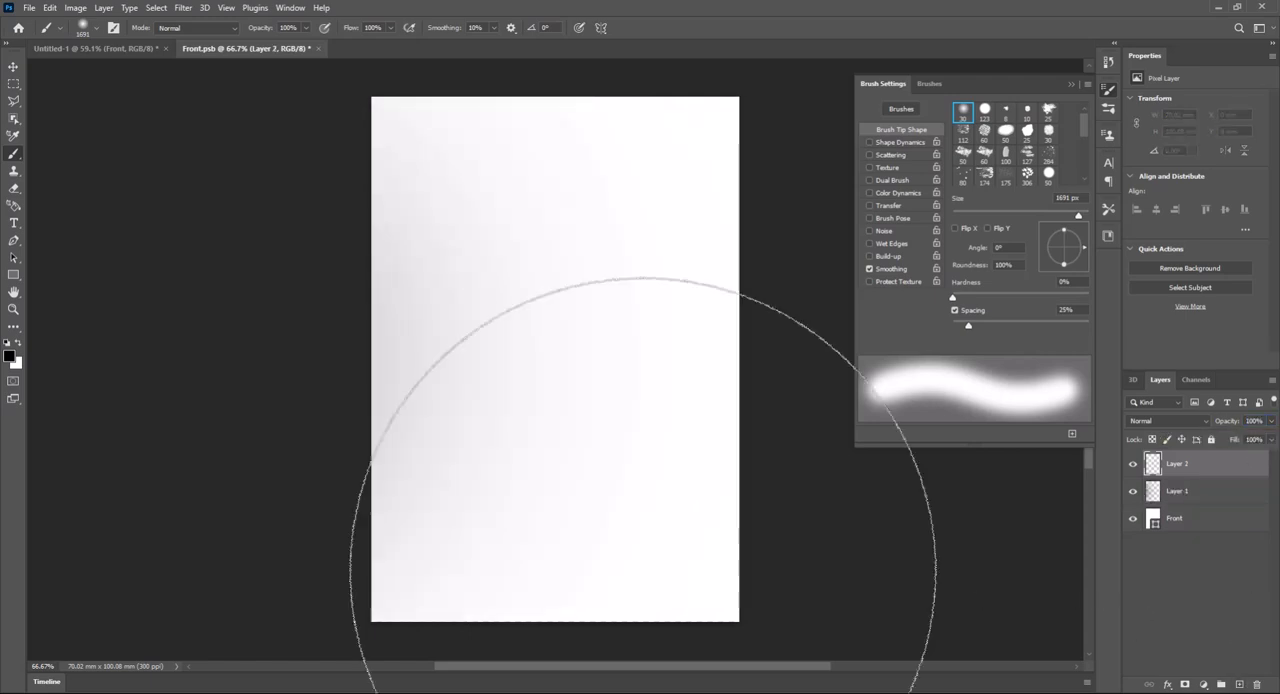
{"action": "left_click", "coordinate": [18, 343]}
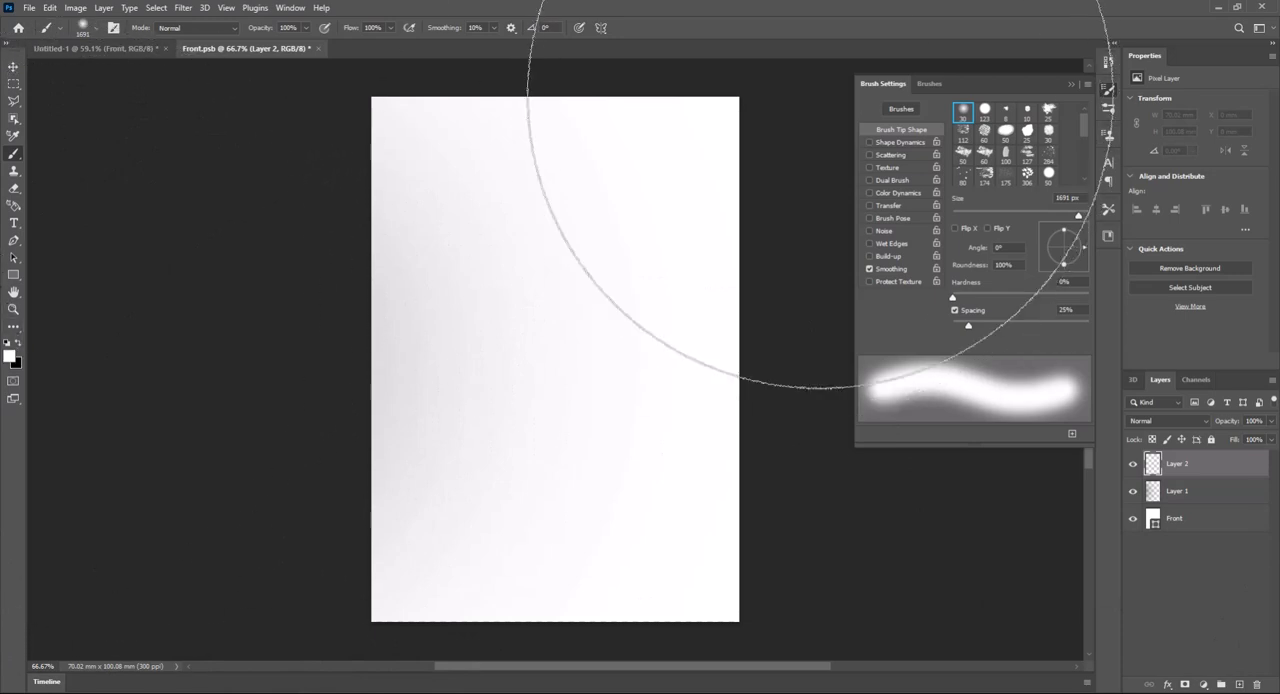
{"action": "left_click", "coordinate": [1067, 85]}
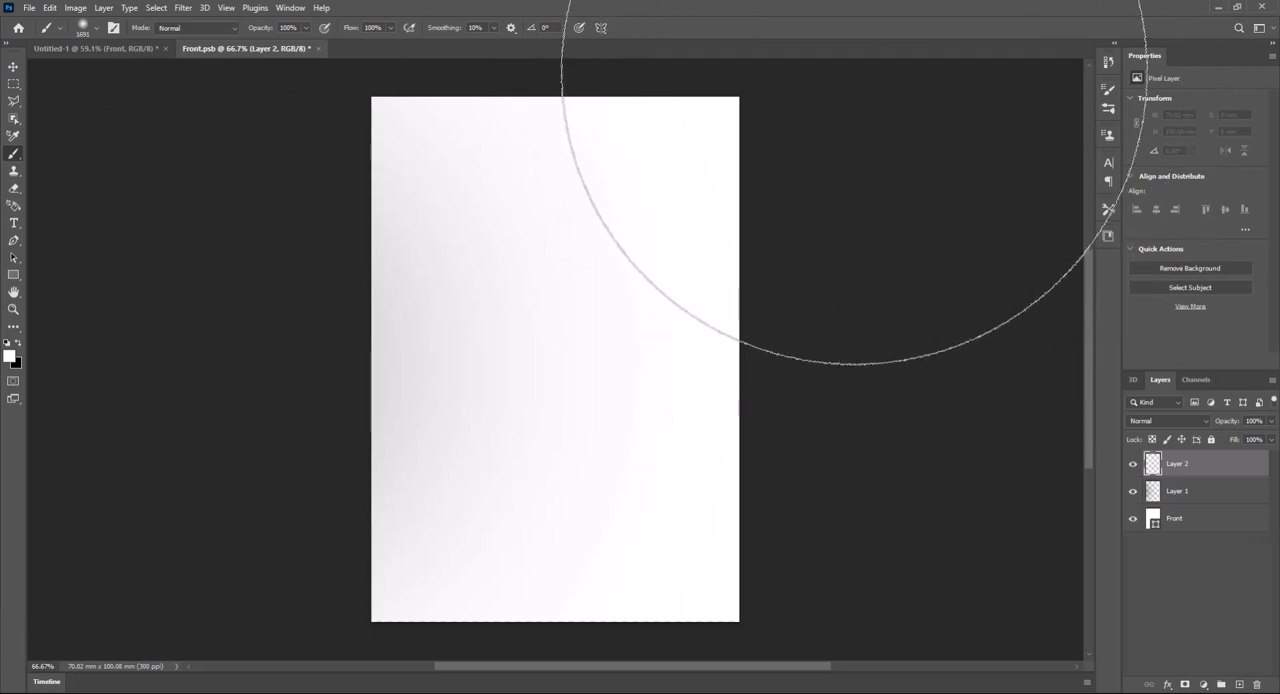
{"action": "left_click_drag", "start_coordinate": [857, 126], "coordinate": [831, 225]}
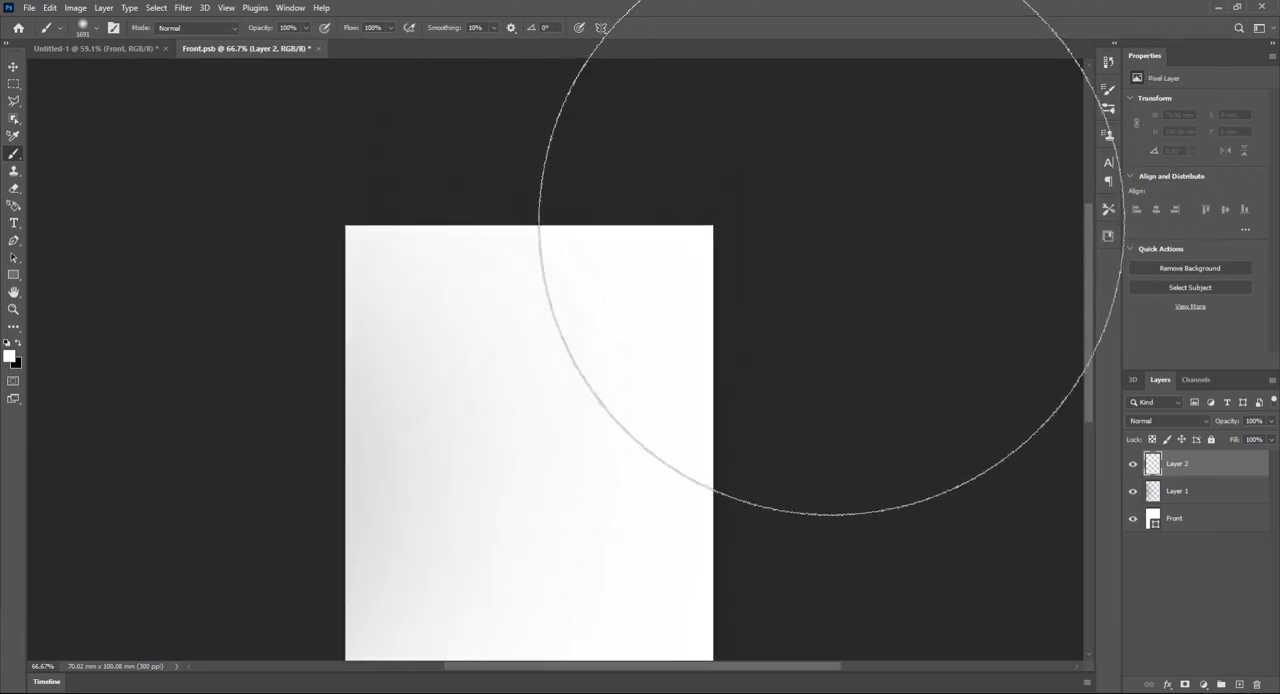
- Save the Front smart object's contents and return to the Untitled-1 box document
{"action": "left_click", "coordinate": [30, 8]}
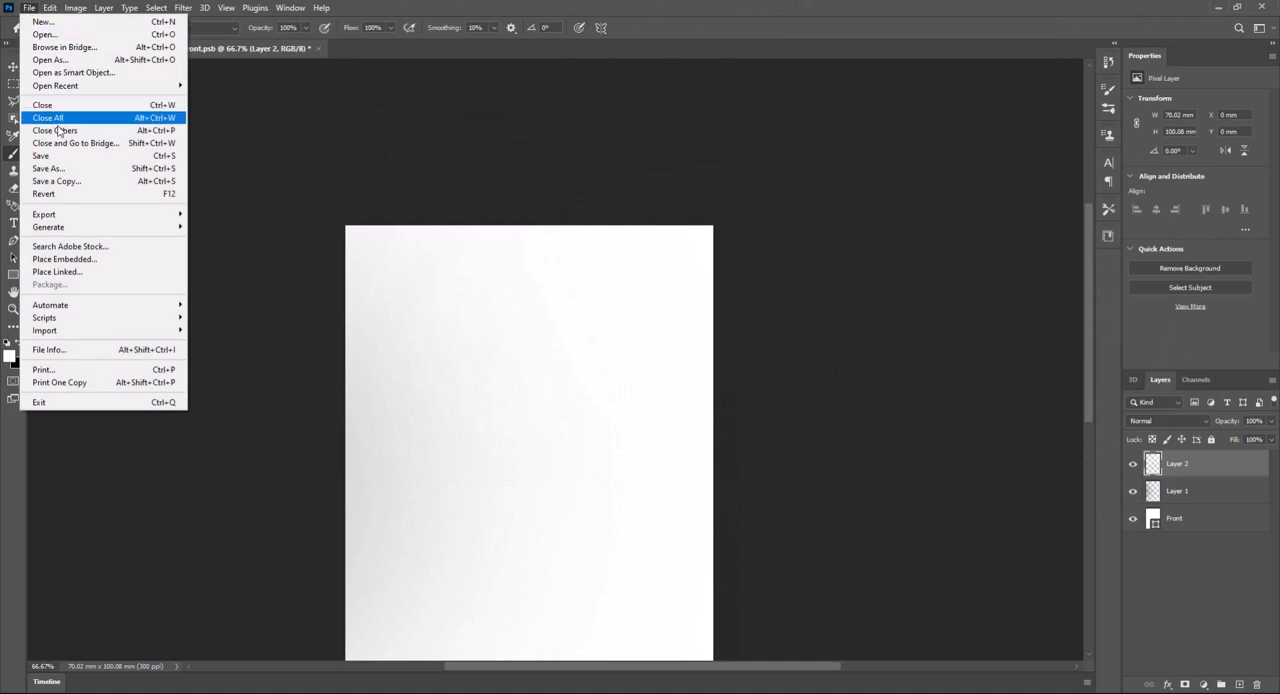
{"action": "left_click", "coordinate": [42, 156]}
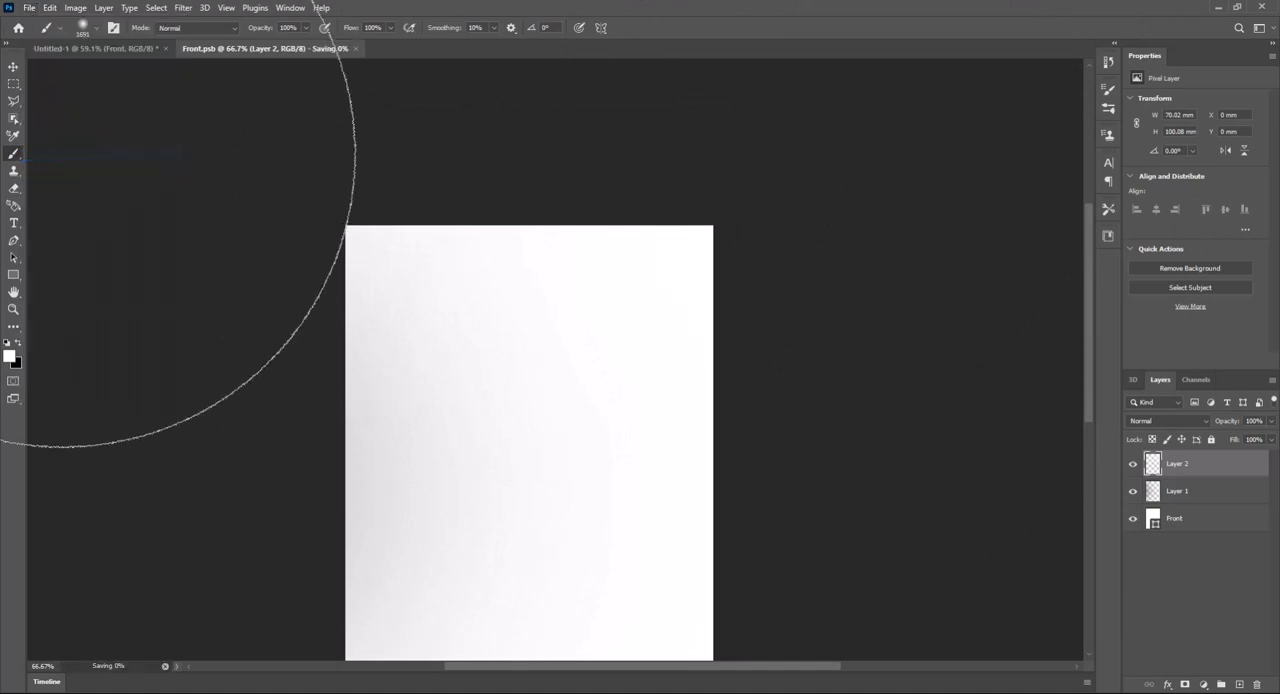
{"action": "left_click", "coordinate": [94, 50]}
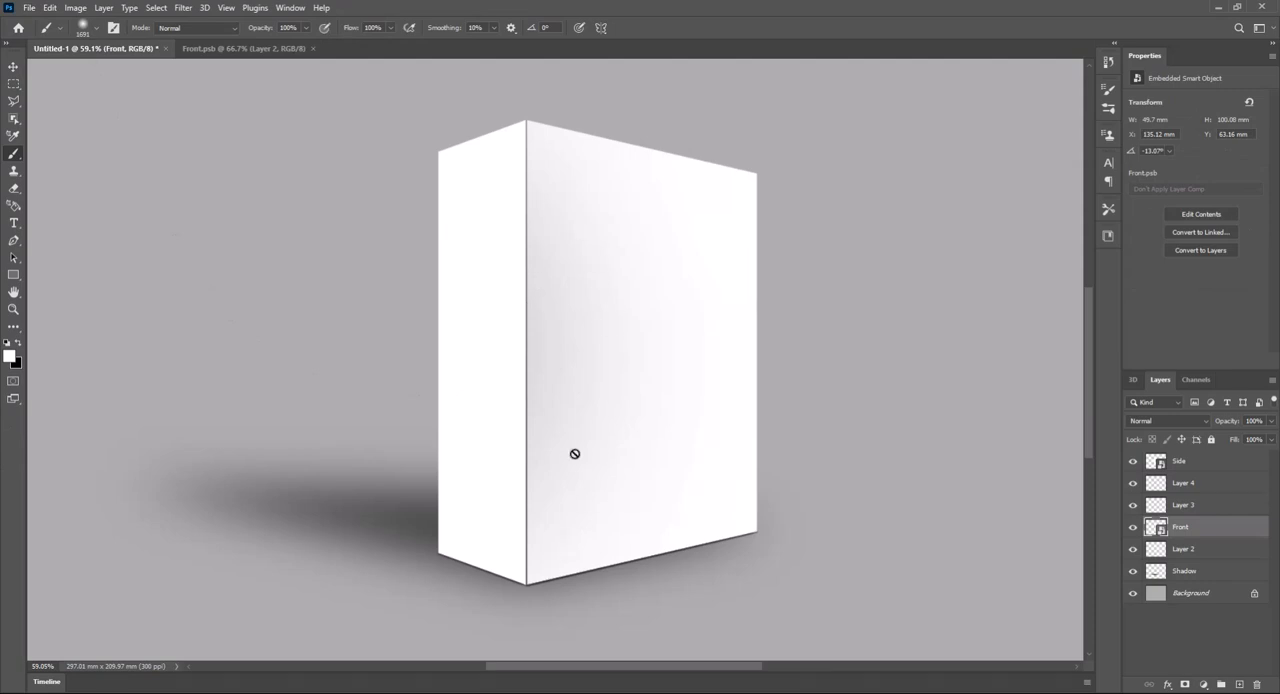
- In the Side smart object, stamp a soft 1691 px black dab beyond the right edge on a new layer at 25% opacity
{"action": "double_click", "coordinate": [1157, 462]}
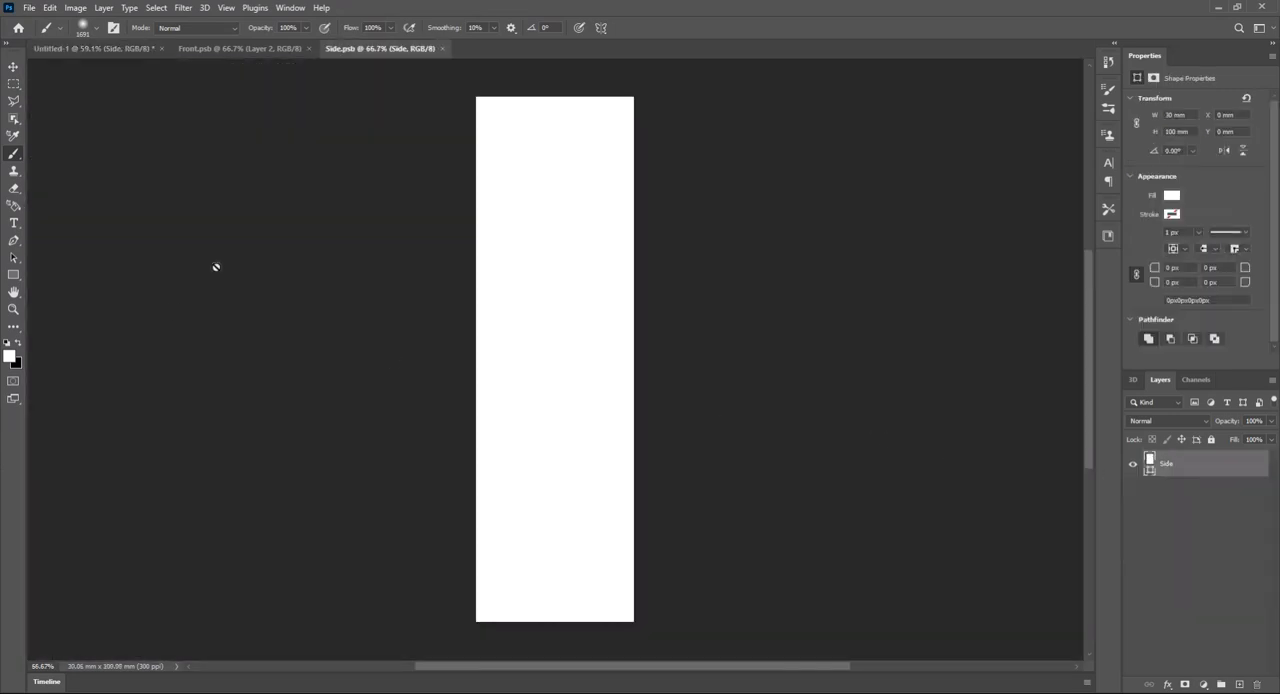
{"action": "left_click", "coordinate": [1240, 685]}
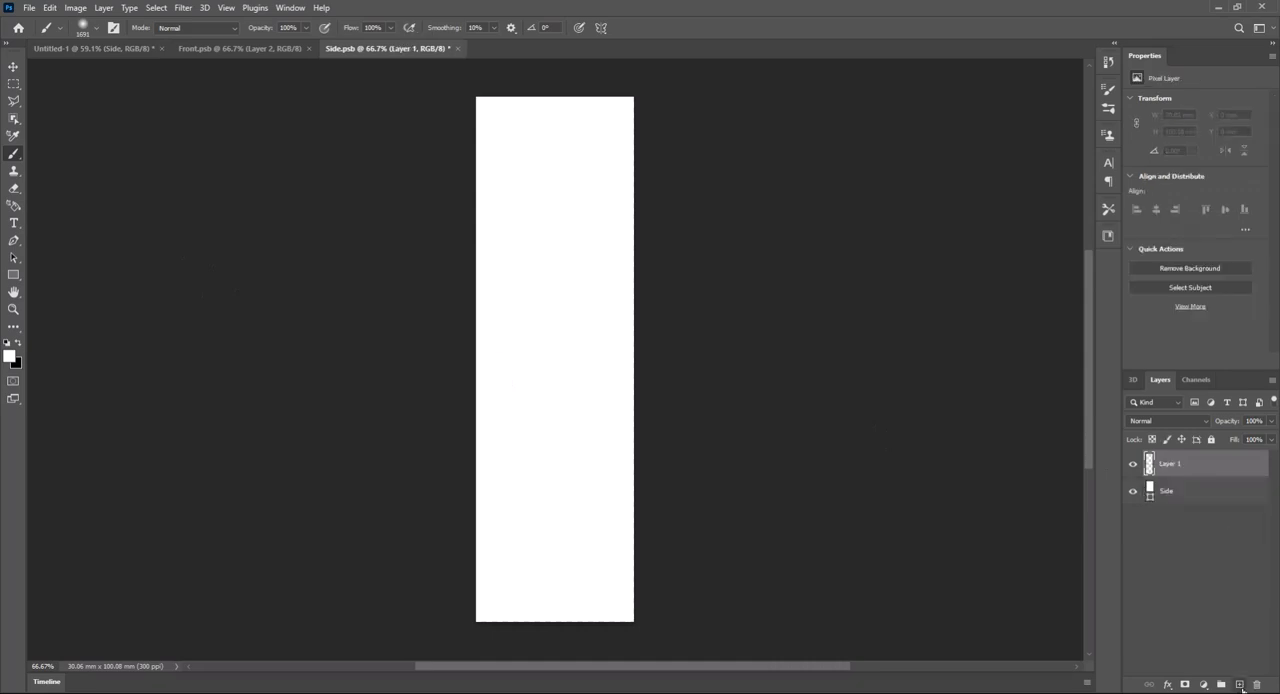
{"action": "left_click", "coordinate": [17, 343]}
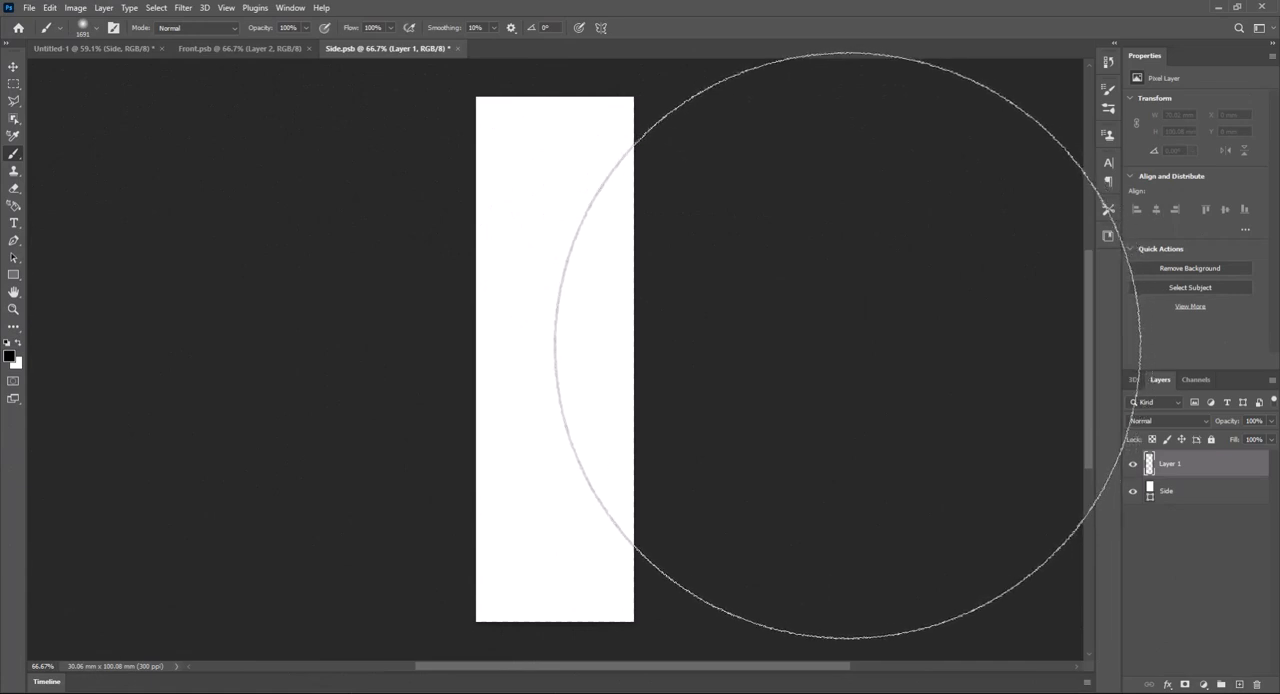
{"action": "left_click", "coordinate": [845, 343]}
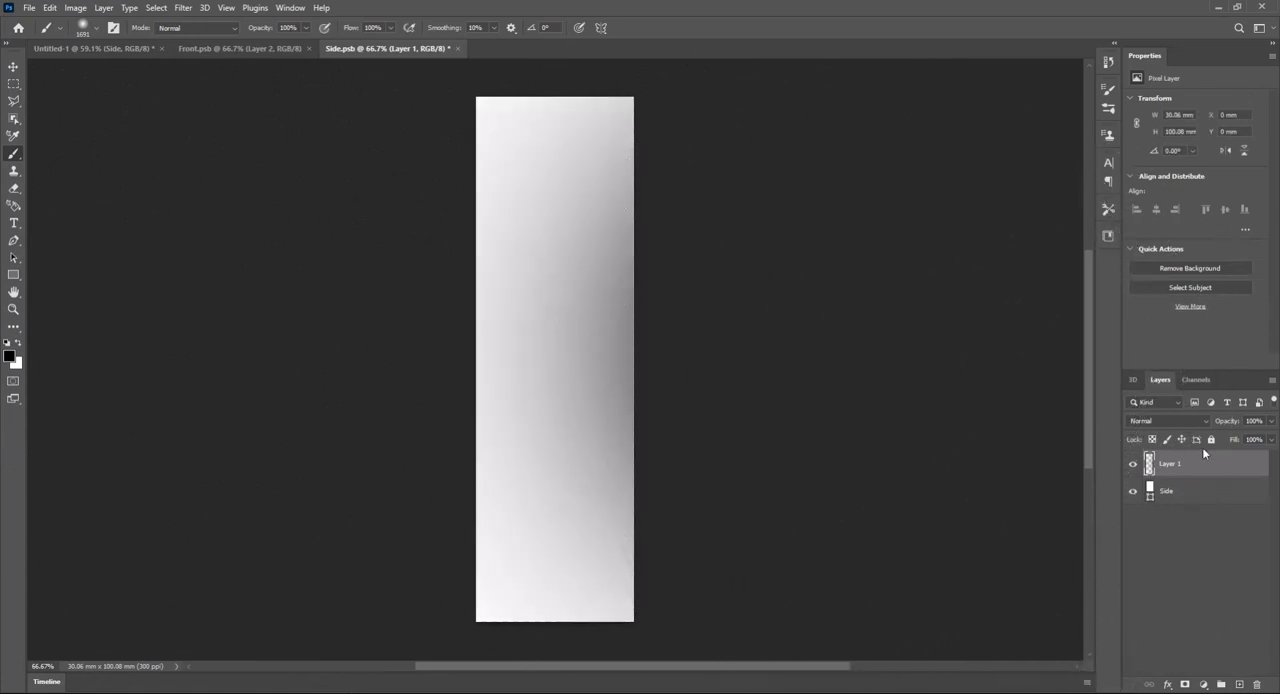
{"action": "left_click", "coordinate": [1270, 421]}
{"action": "left_click_drag", "start_coordinate": [1270, 437], "coordinate": [1222, 440]}
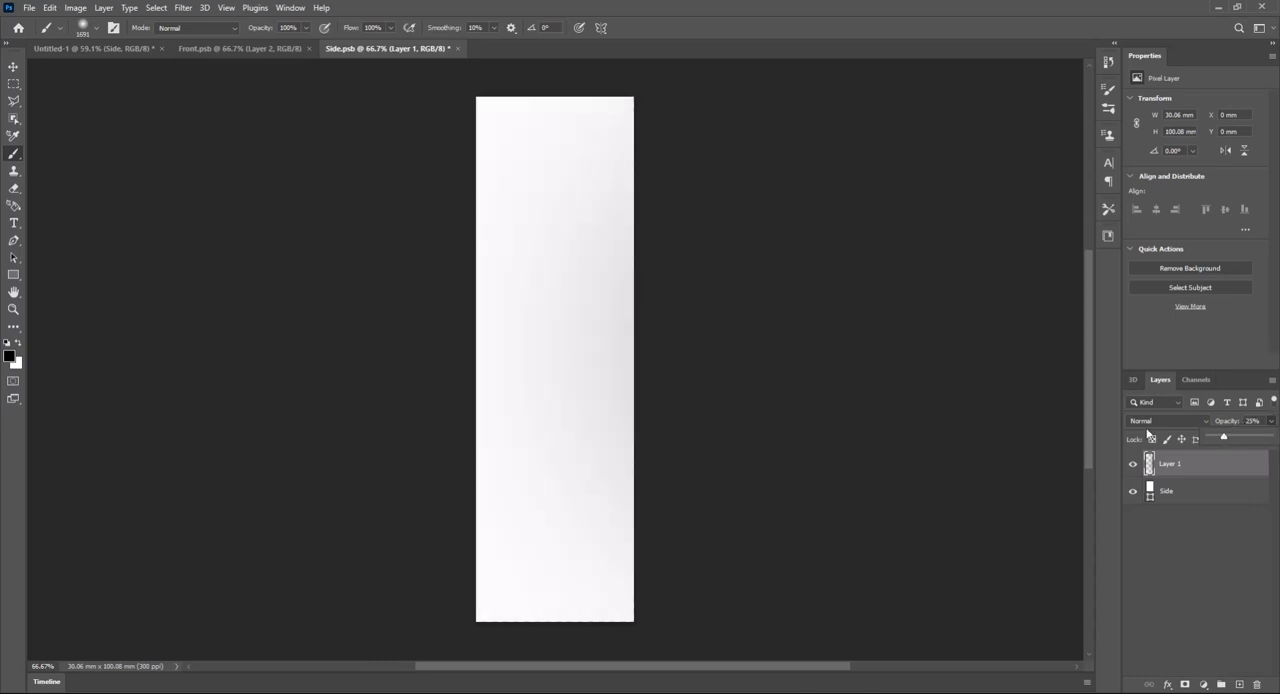
- Save the Side smart object's contents and return to the Untitled-1 document with the Move tool active
{"action": "left_click", "coordinate": [32, 8]}
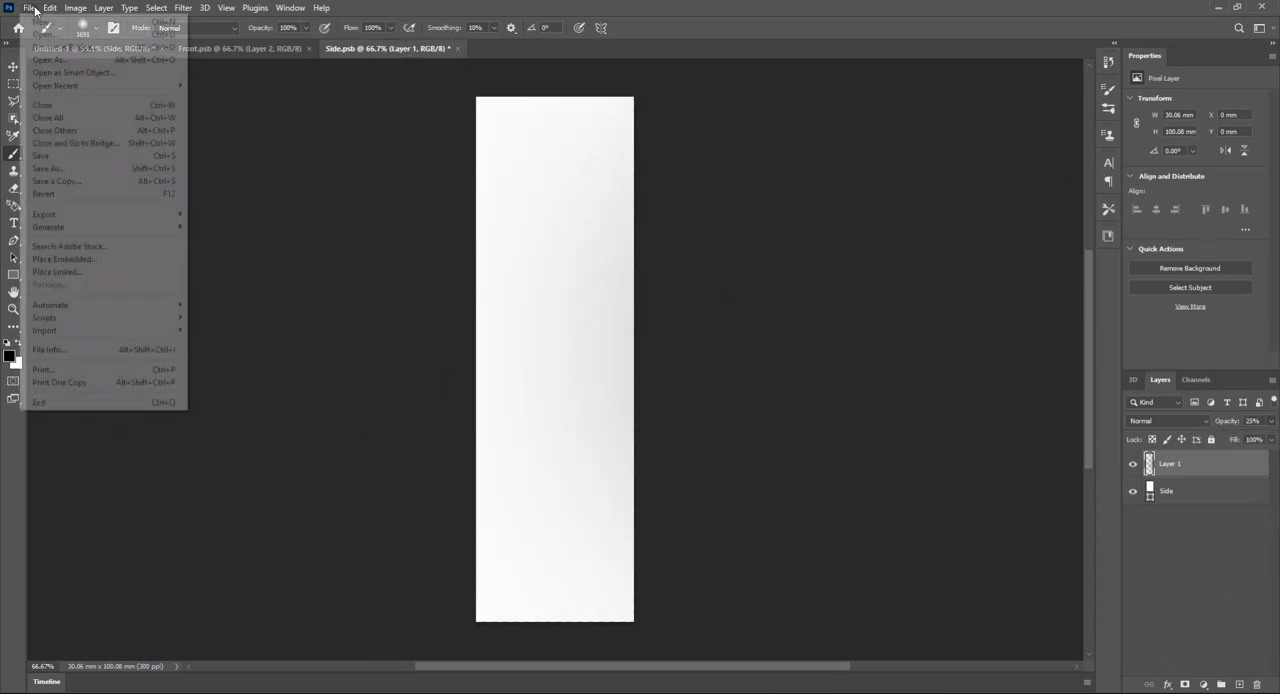
{"action": "left_click", "coordinate": [42, 156]}
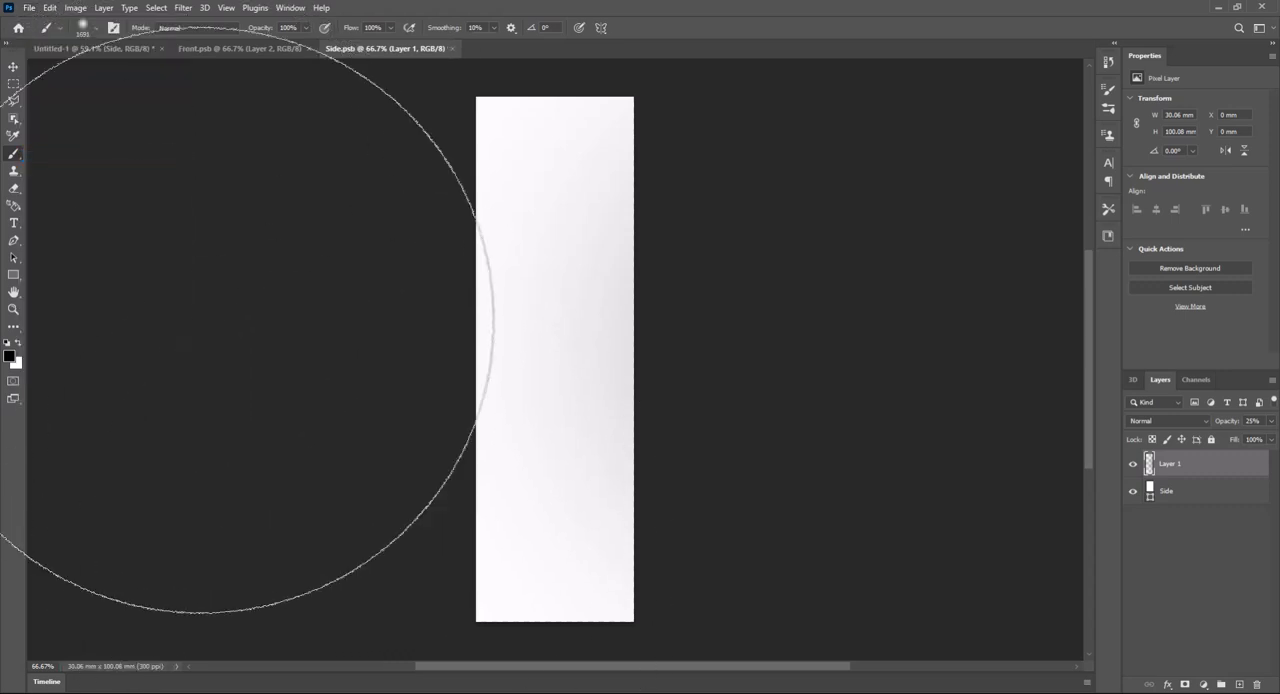
{"action": "left_click", "coordinate": [78, 47]}
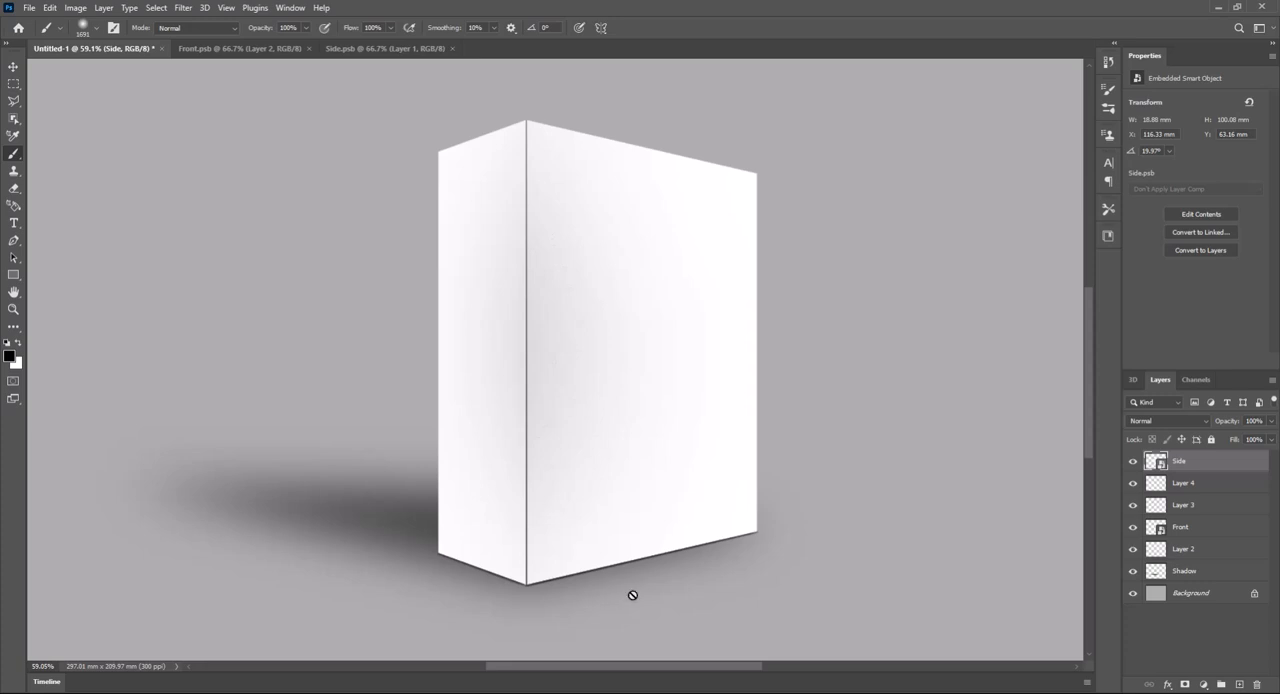
{"action": "left_click", "coordinate": [13, 66]}
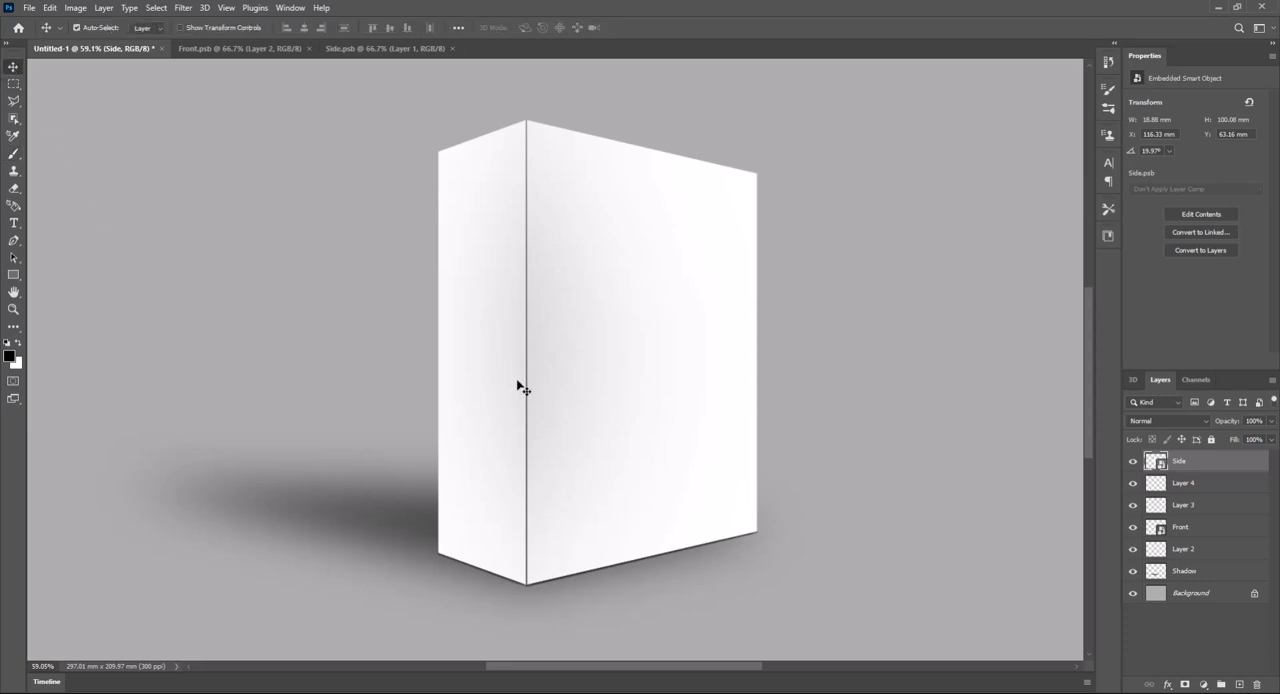
- In Front.psb, set the opacity of both Layer 1 and Layer 2 to 40% and save the contents
{"action": "left_click", "coordinate": [255, 47]}
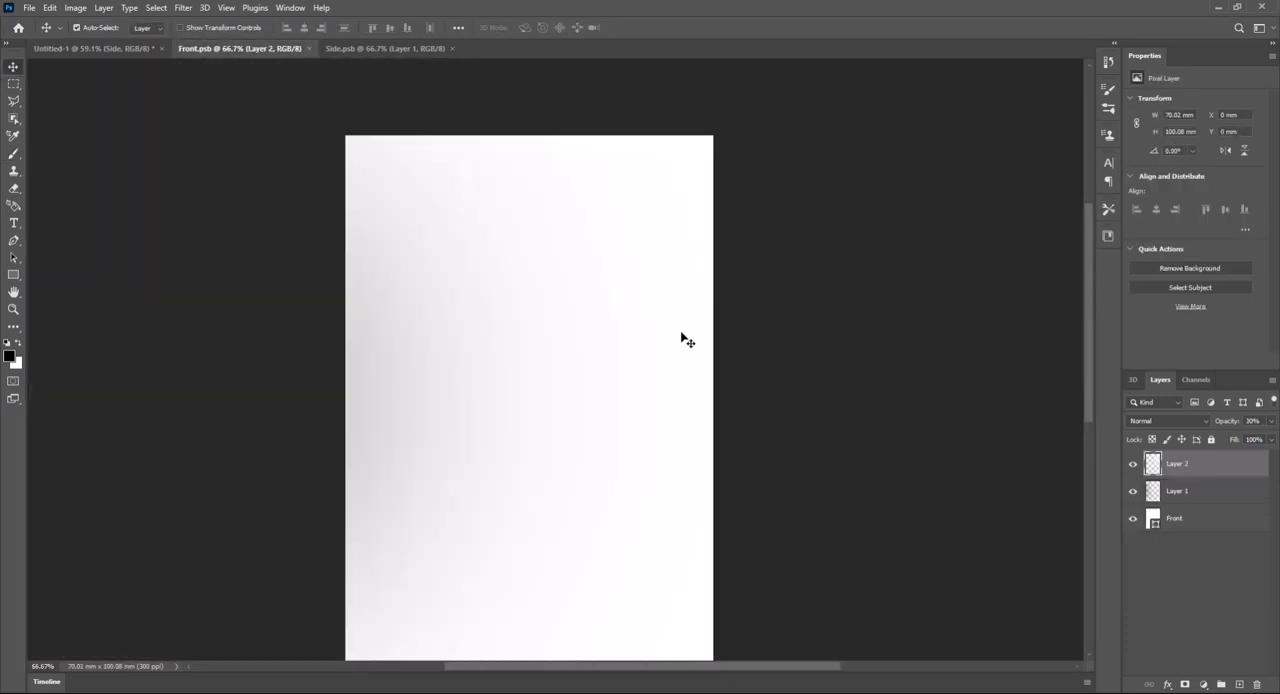
{"action": "left_click", "coordinate": [1205, 493]}
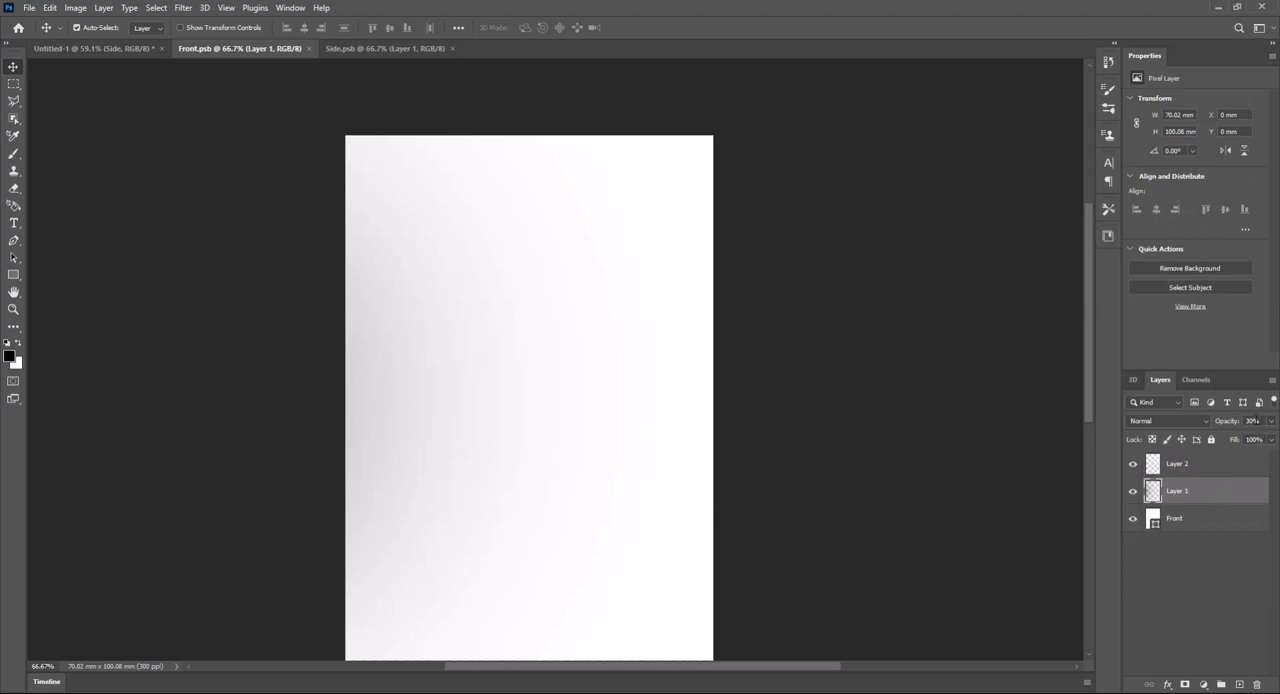
{"action": "type", "text": "40"}
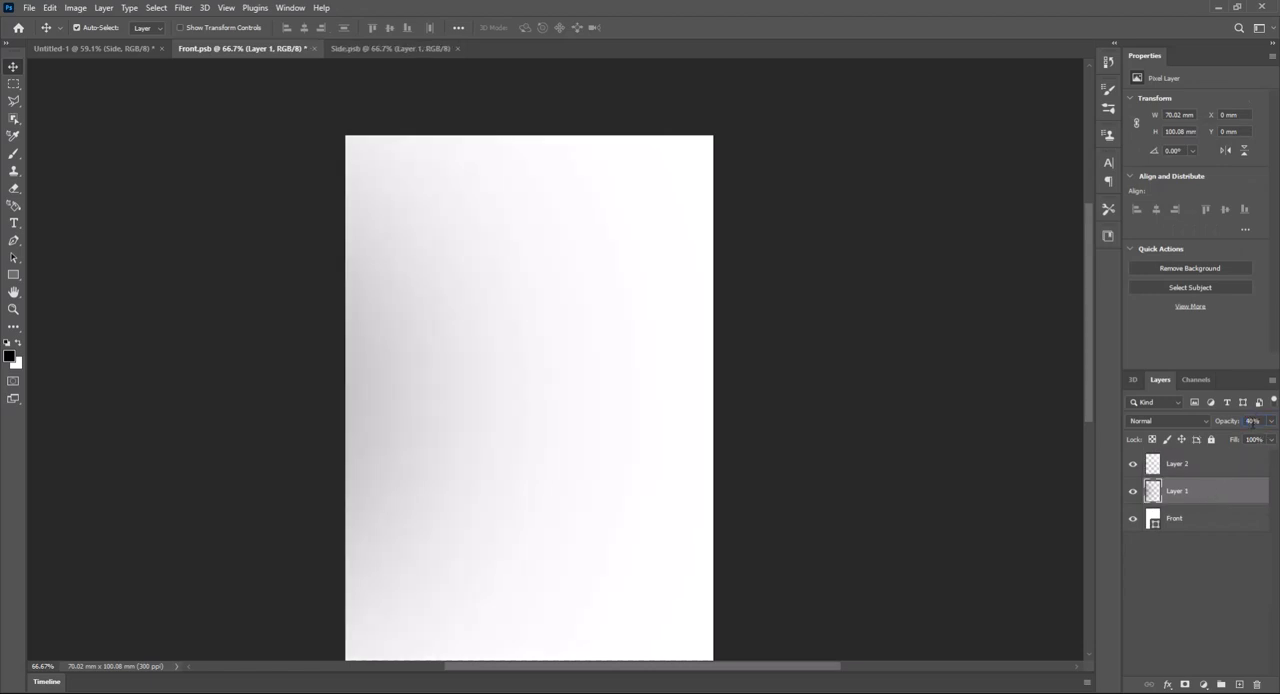
{"action": "left_click", "coordinate": [1199, 467]}
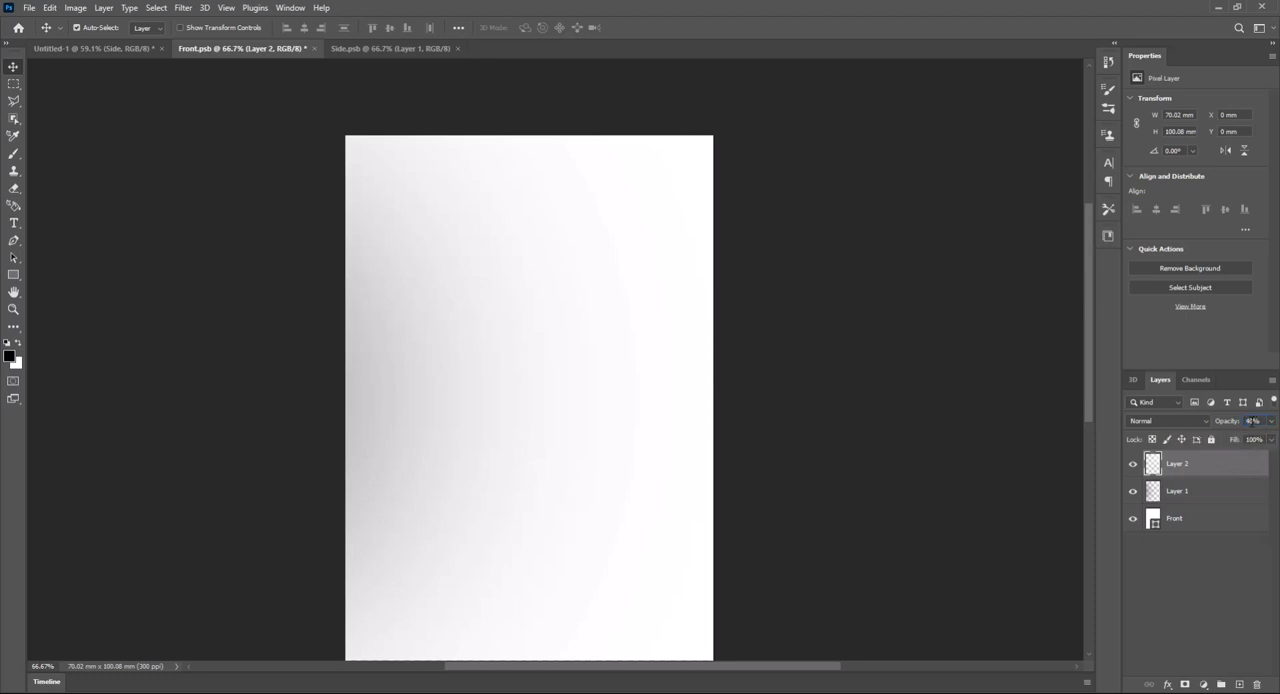
{"action": "key", "text": "ctrl+s"}
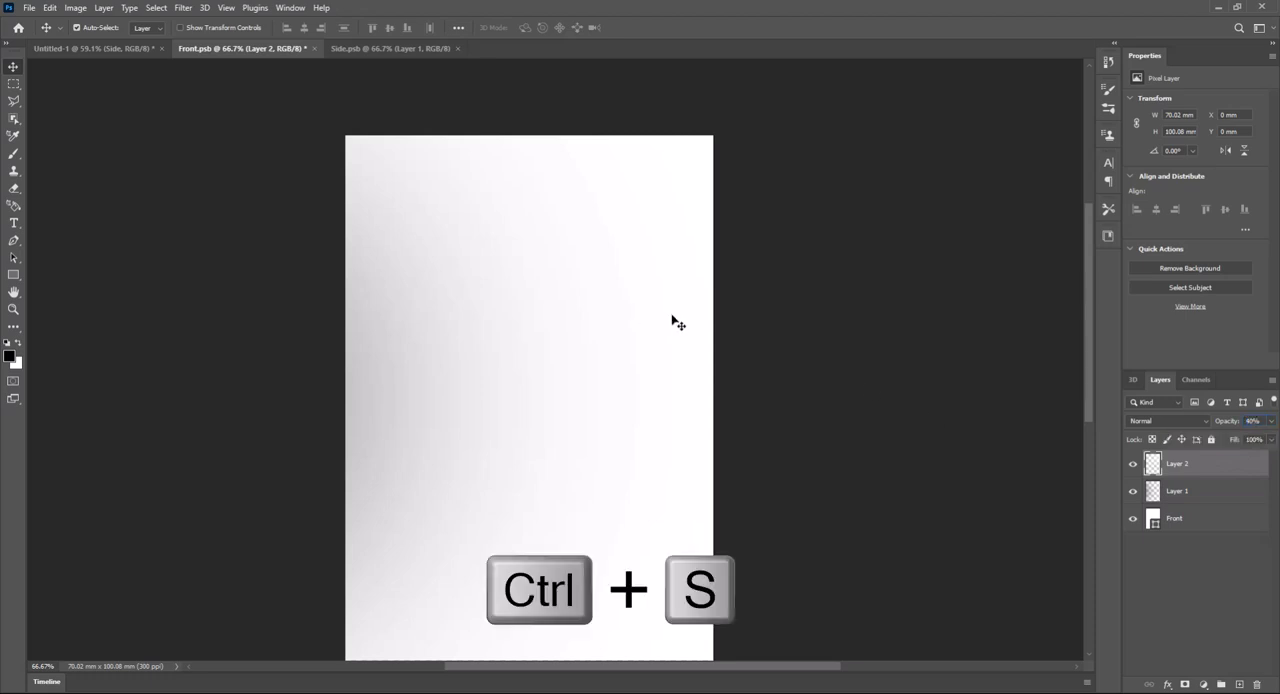
- In Side.psb, set Layer 1's opacity to 40%, save the contents and return to the Untitled-1 document
{"action": "left_click", "coordinate": [355, 48]}
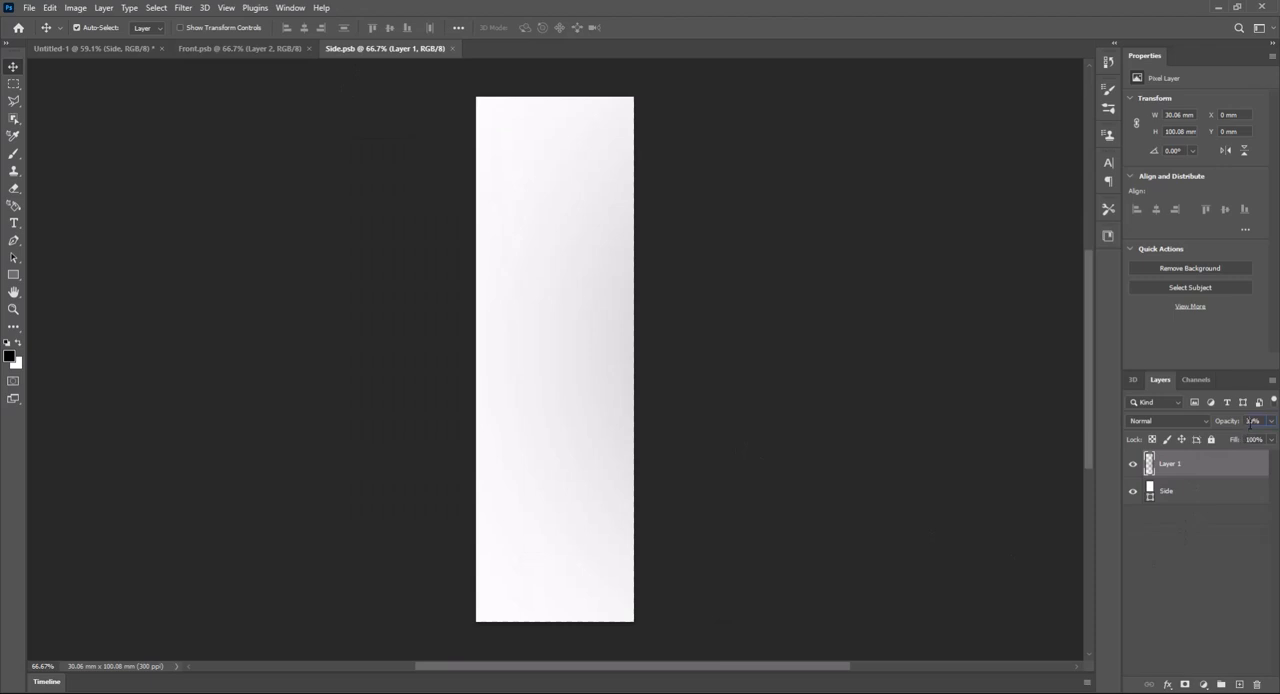
{"action": "left_click", "coordinate": [1249, 422]}
{"action": "type", "text": "40"}
{"action": "key", "text": "Return"}
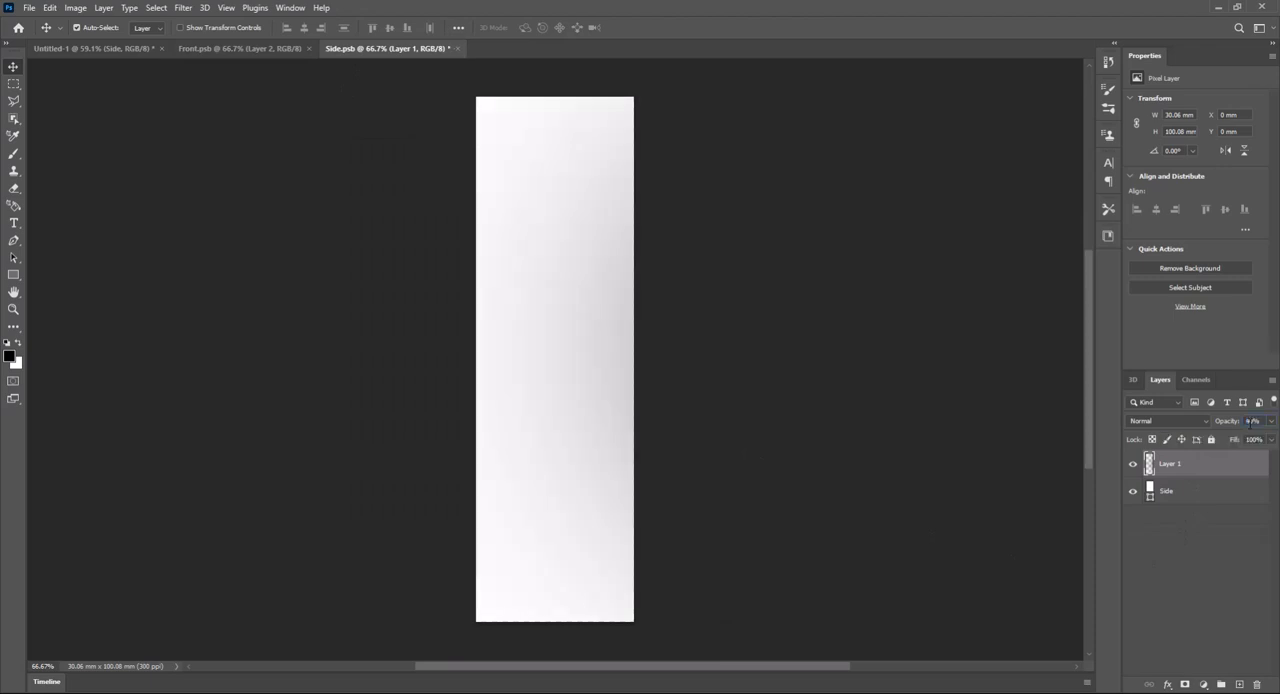
{"action": "key", "text": "ctrl+s"}
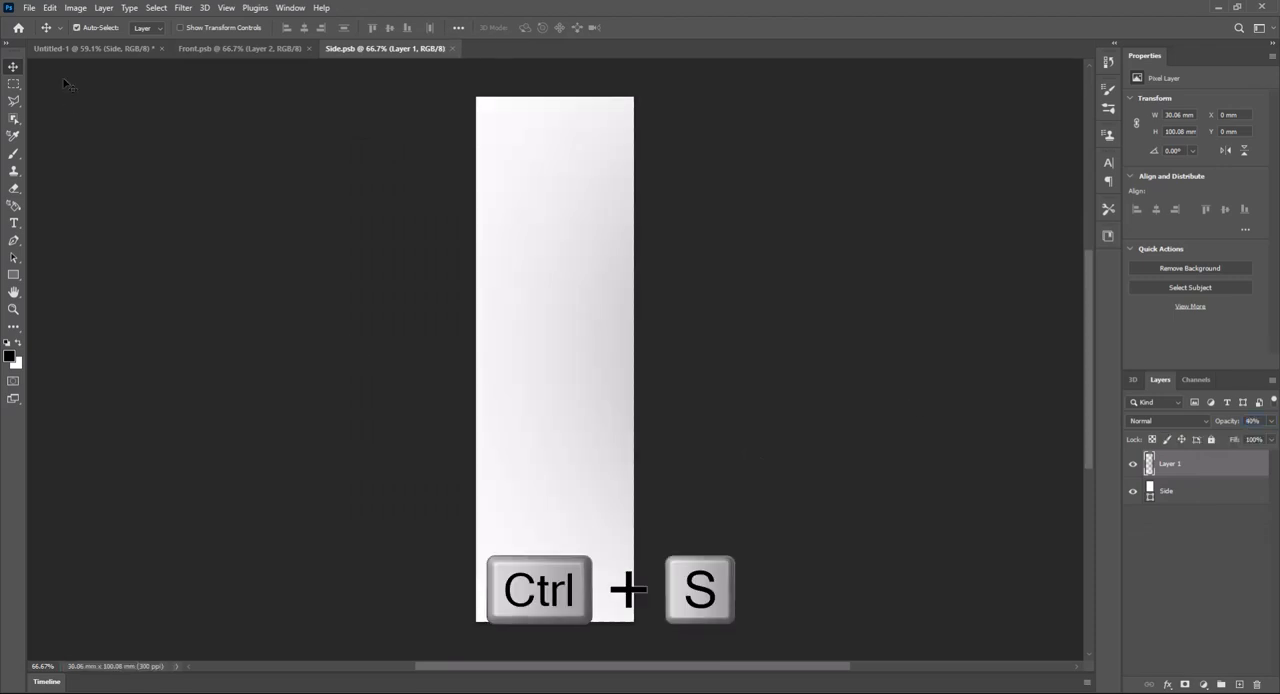
{"action": "left_click", "coordinate": [80, 50]}
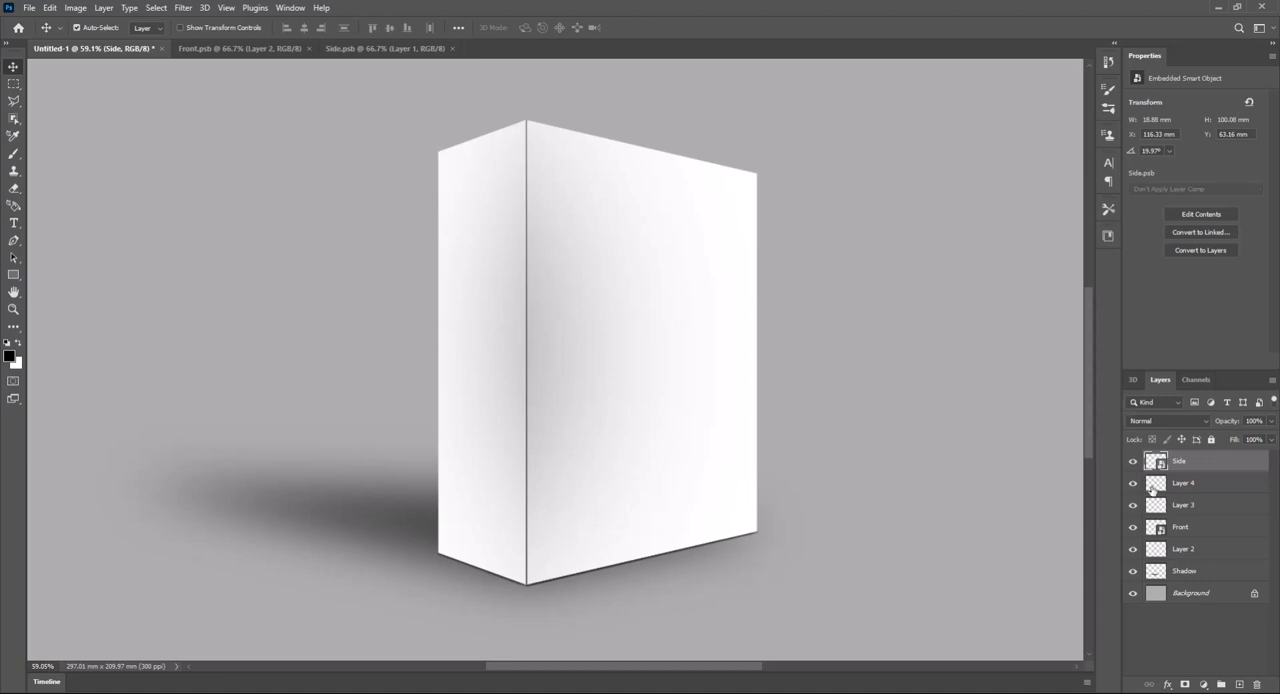
- With the Pen tool, draw a thin closed path along the side face's top edge and bow its middle point slightly upward
{"action": "left_click", "coordinate": [1238, 685]}
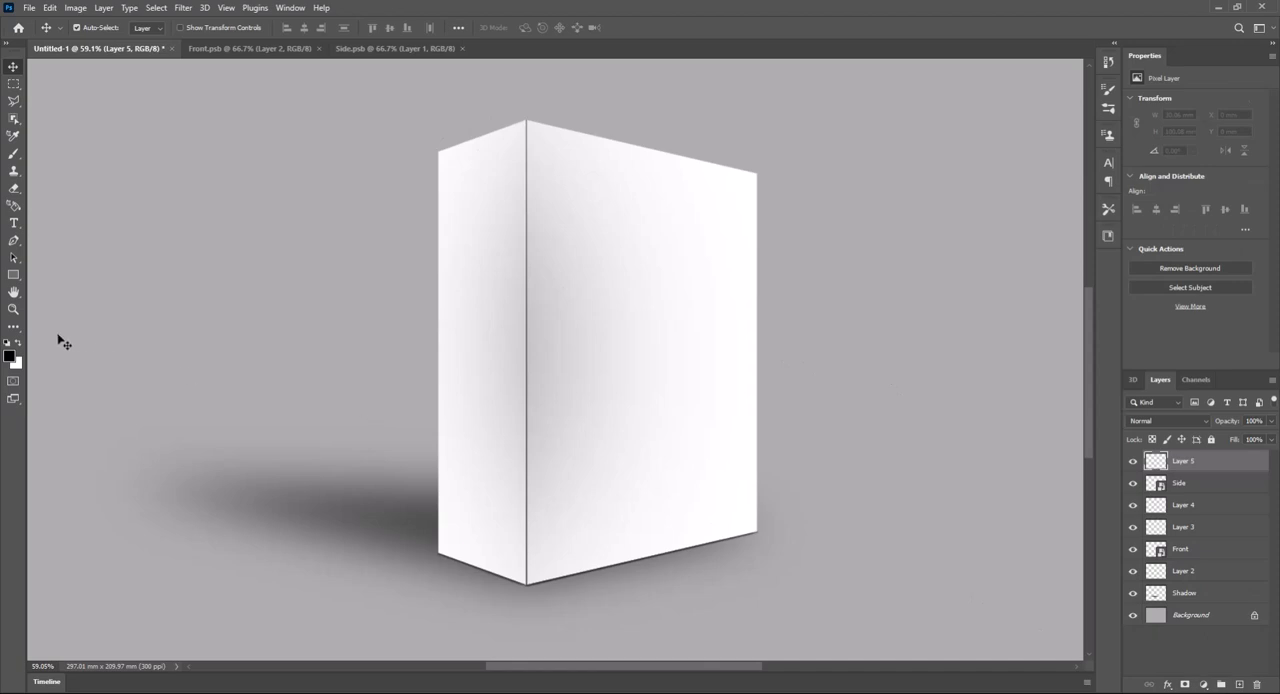
{"action": "left_click", "coordinate": [14, 241]}
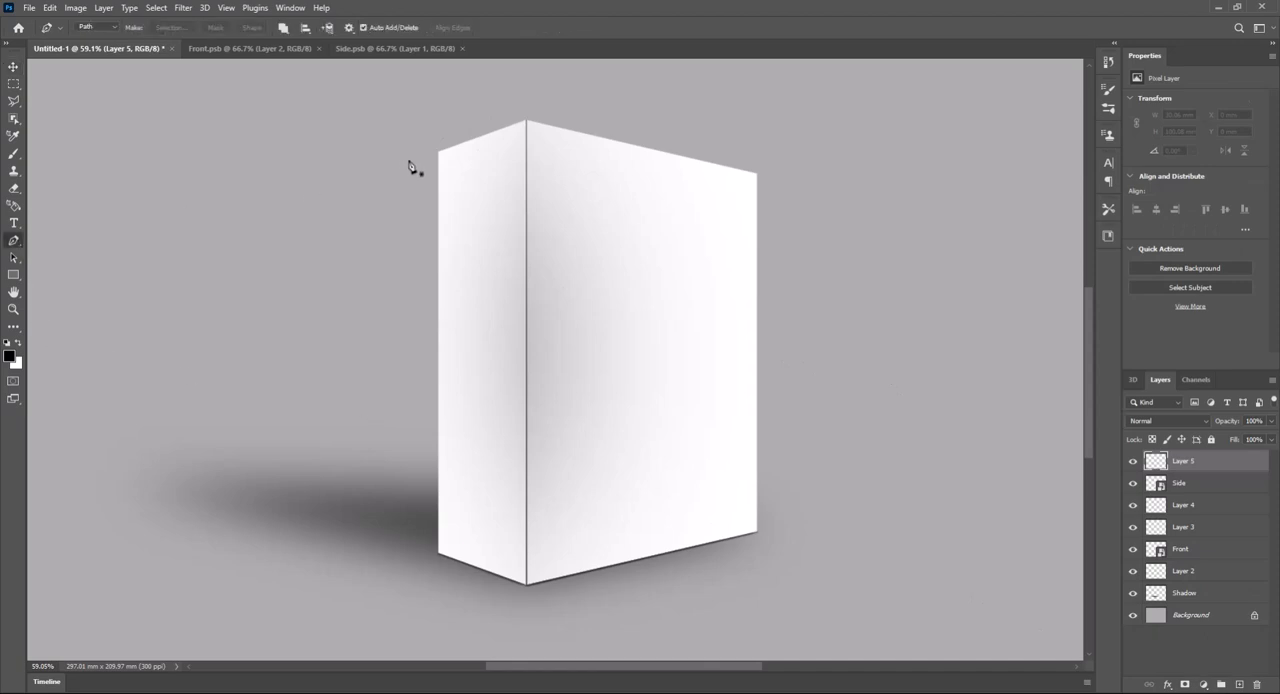
{"action": "scroll", "coordinate": [441, 150], "scroll_direction": "up", "scroll_amount": 6}
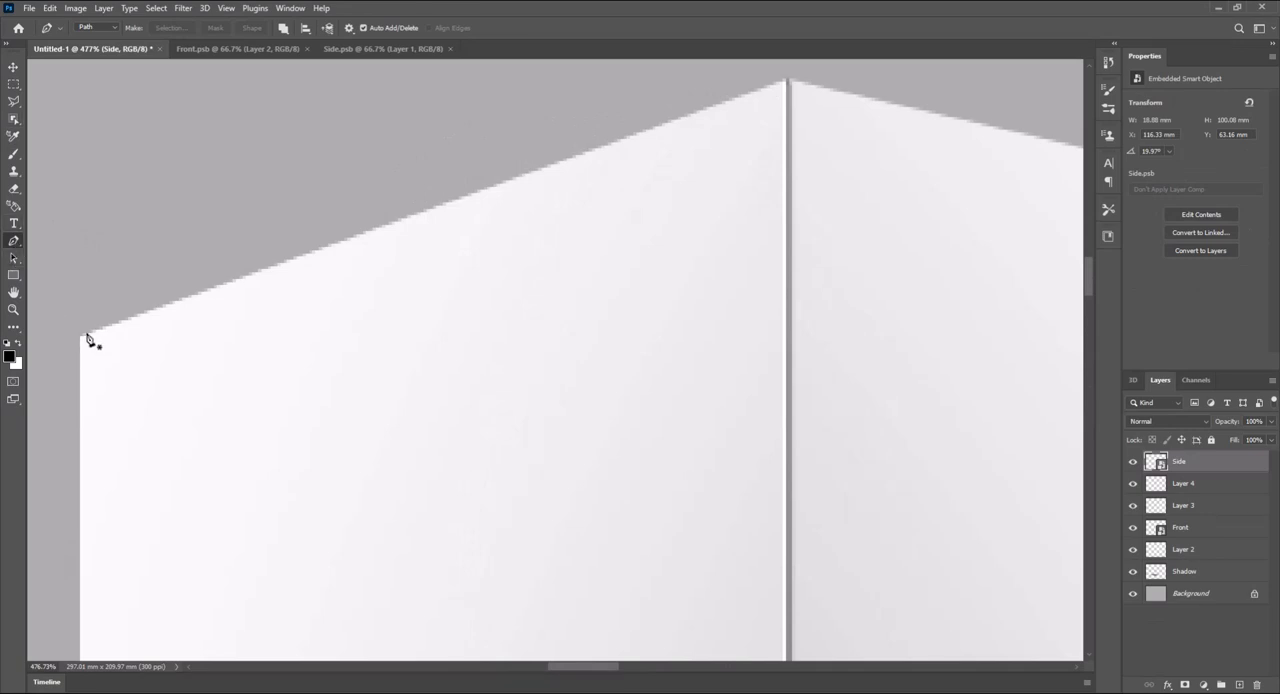
{"action": "left_click", "coordinate": [86, 333]}
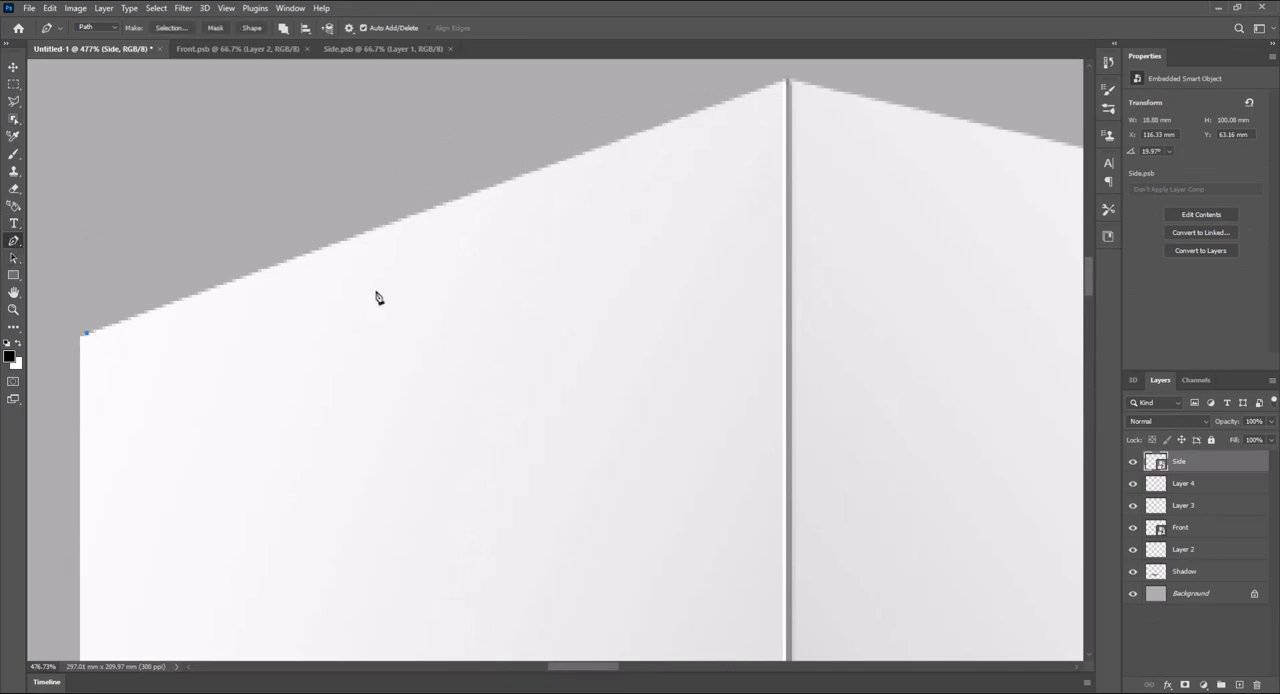
{"action": "left_click", "coordinate": [773, 85]}
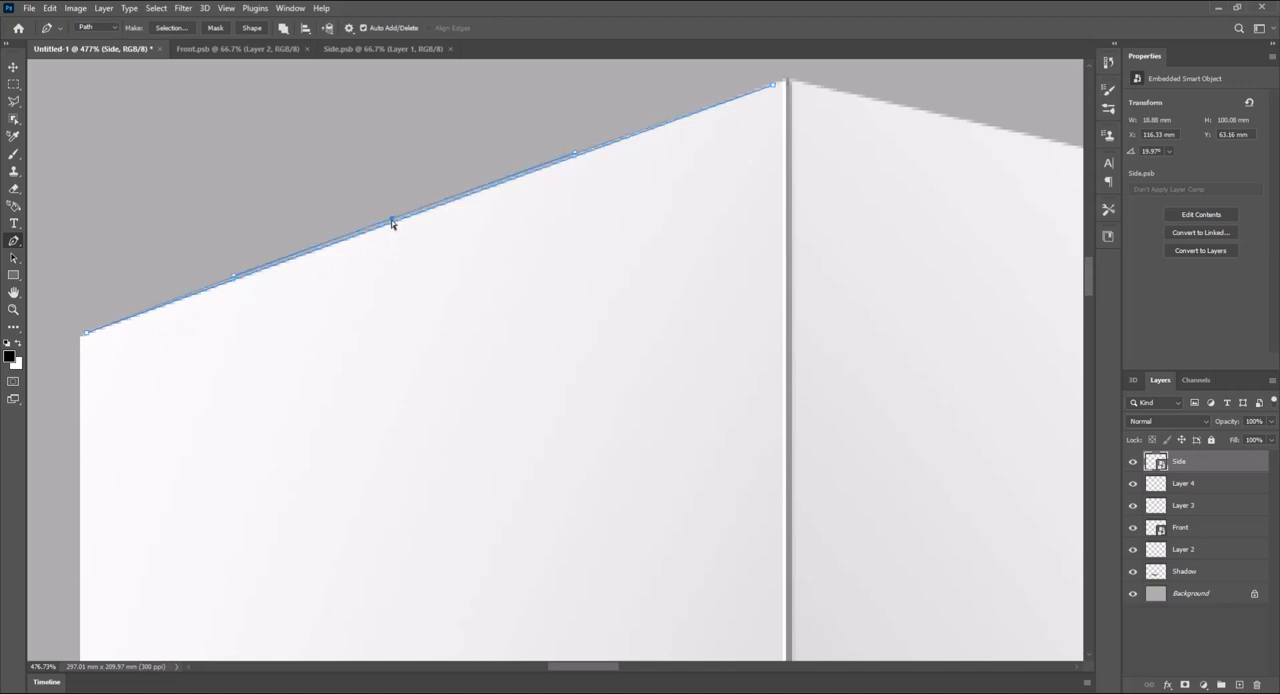
{"action": "left_click_drag", "start_coordinate": [391, 221], "coordinate": [386, 204]}
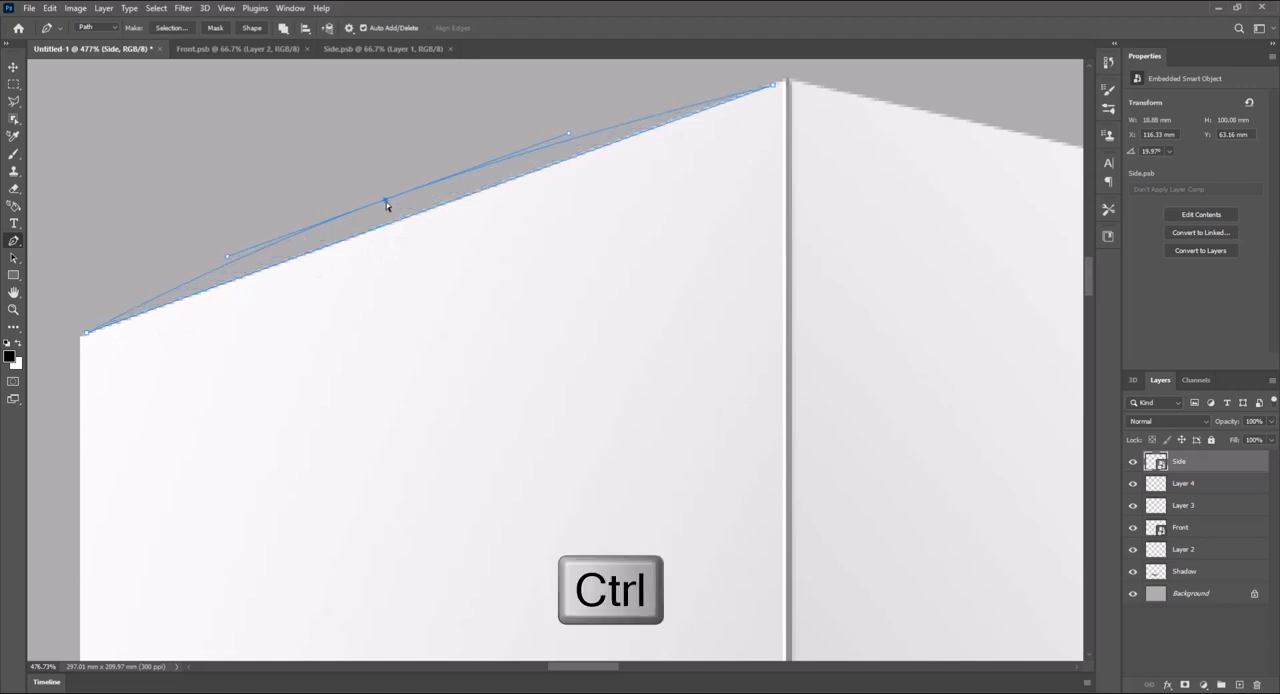
- Convert the path into a black shape using Combine Shapes and shift it to meet the side face's outer top corner
{"action": "left_click", "coordinate": [284, 29]}
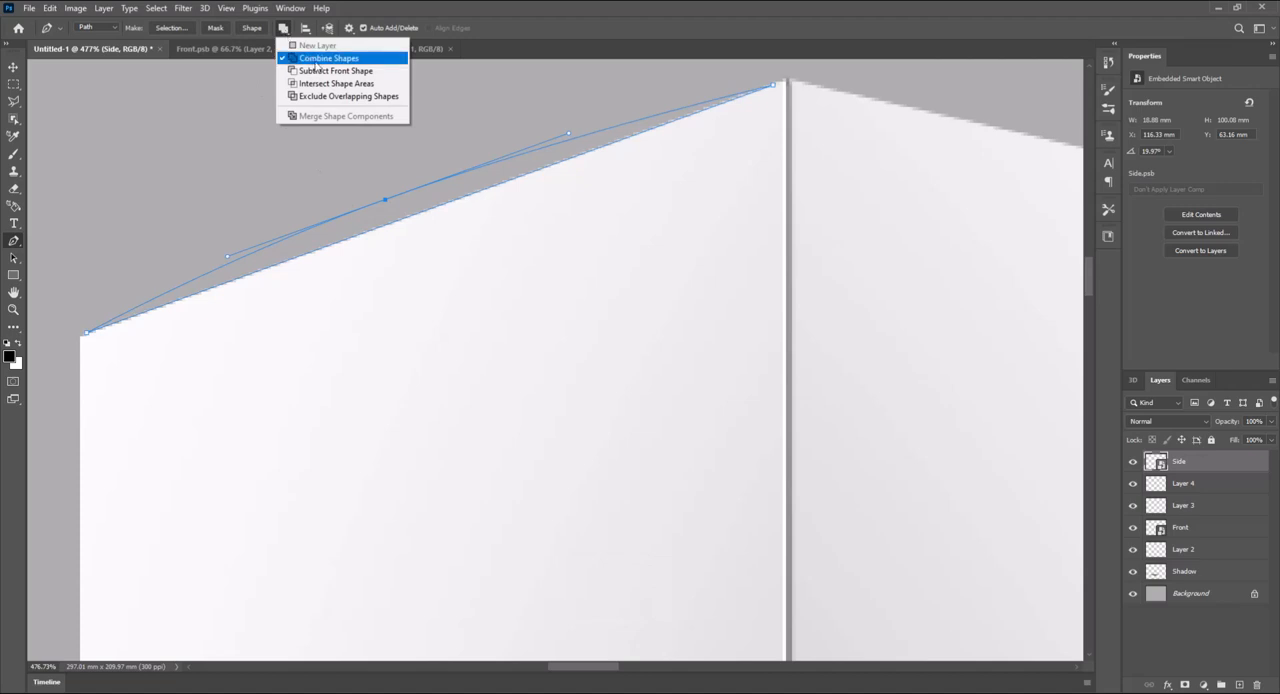
{"action": "left_click", "coordinate": [316, 58]}
{"action": "left_click", "coordinate": [255, 27]}
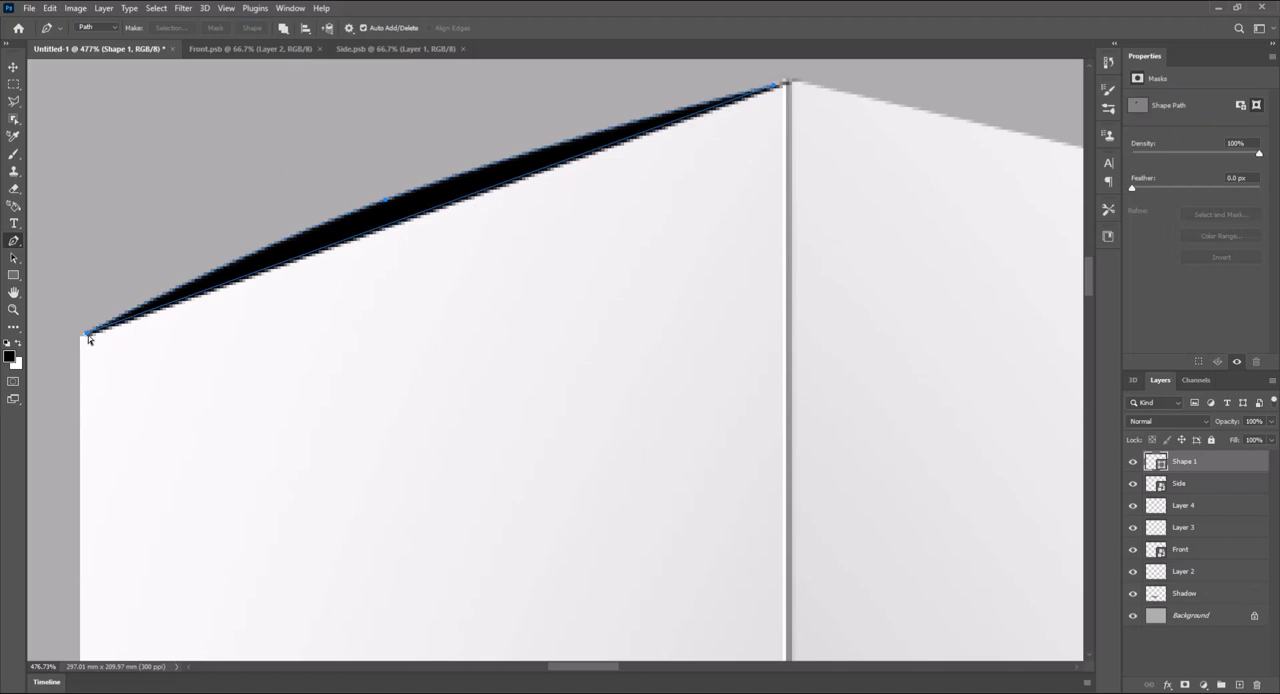
{"action": "left_click_drag", "start_coordinate": [88, 338], "coordinate": [81, 336]}
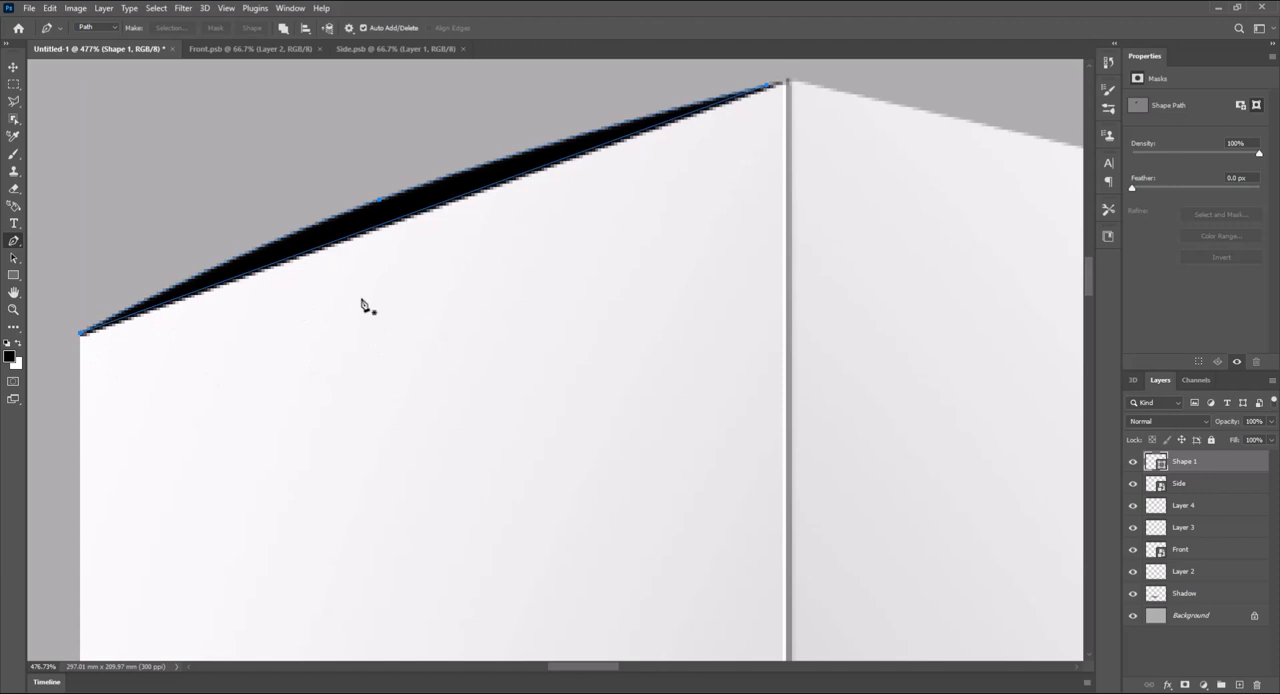
{"action": "scroll", "coordinate": [362, 304], "scroll_direction": "down", "scroll_amount": 10}
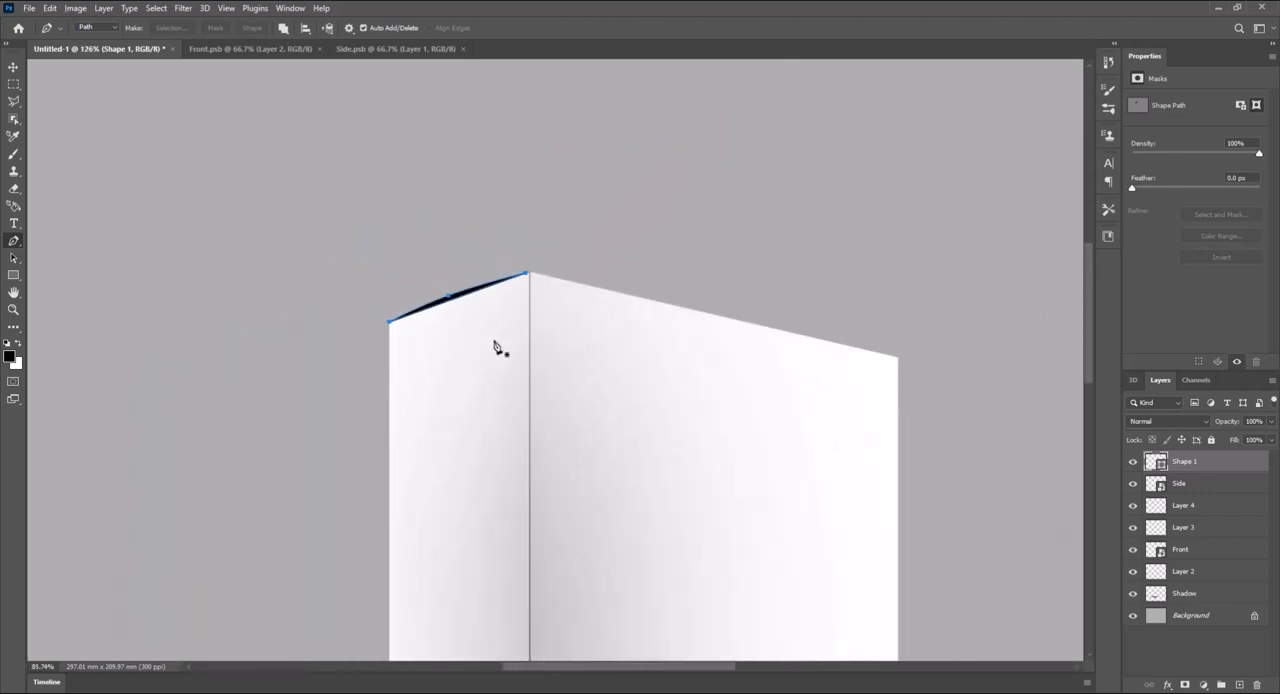
{"action": "left_click_drag", "start_coordinate": [543, 426], "coordinate": [532, 295]}
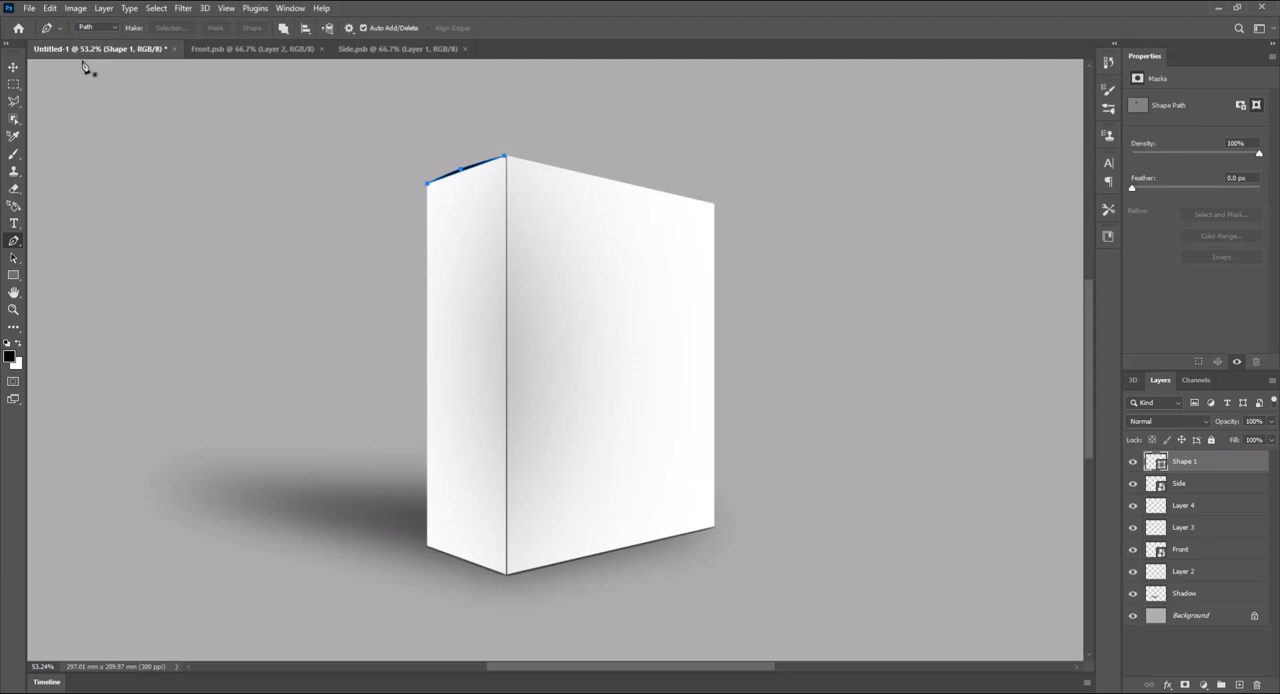
- Open page 1 of the Final Illustrator artwork, cropped to its bounding box at 300 pixels/inch in CMYK Color
{"action": "left_click", "coordinate": [29, 8]}
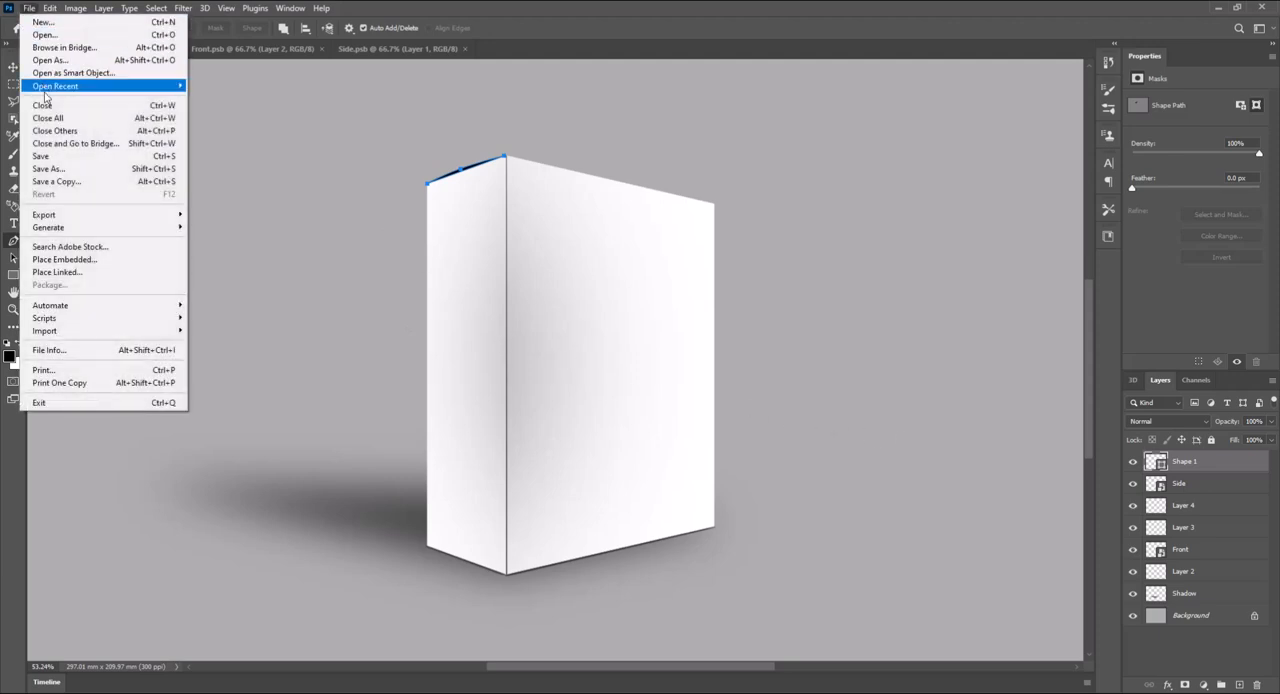
{"action": "left_click", "coordinate": [45, 34]}
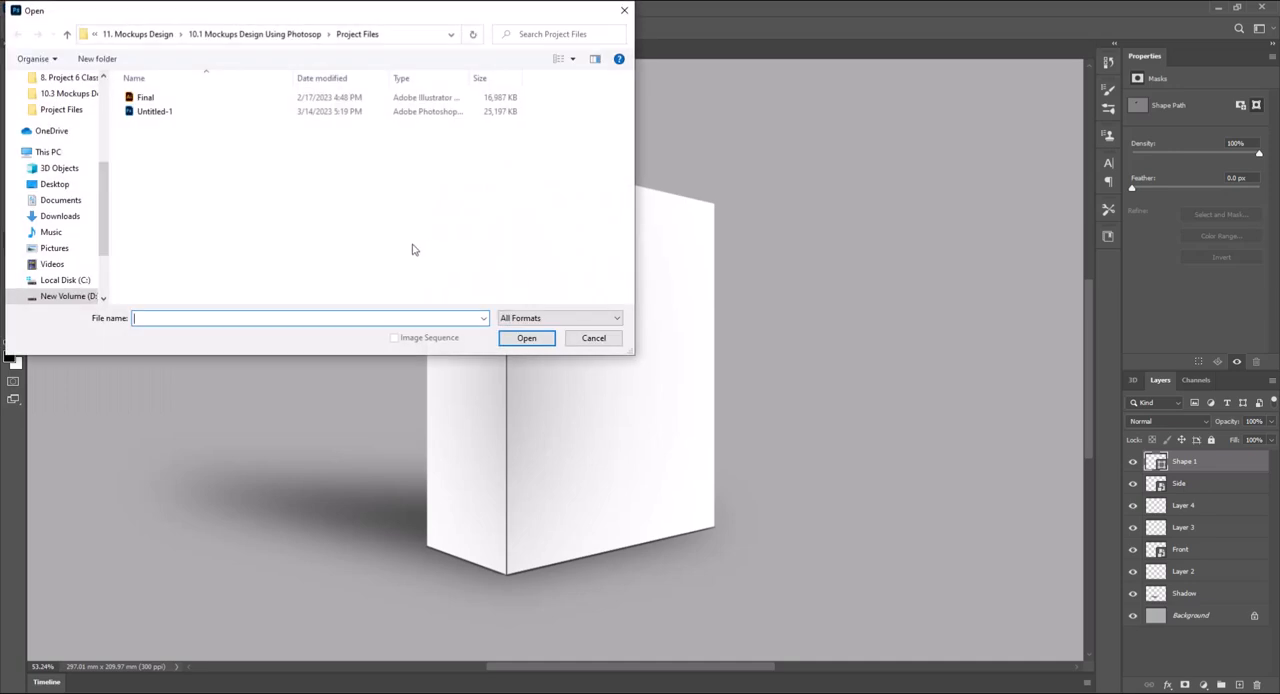
{"action": "left_click", "coordinate": [143, 101]}
{"action": "left_click", "coordinate": [526, 338]}
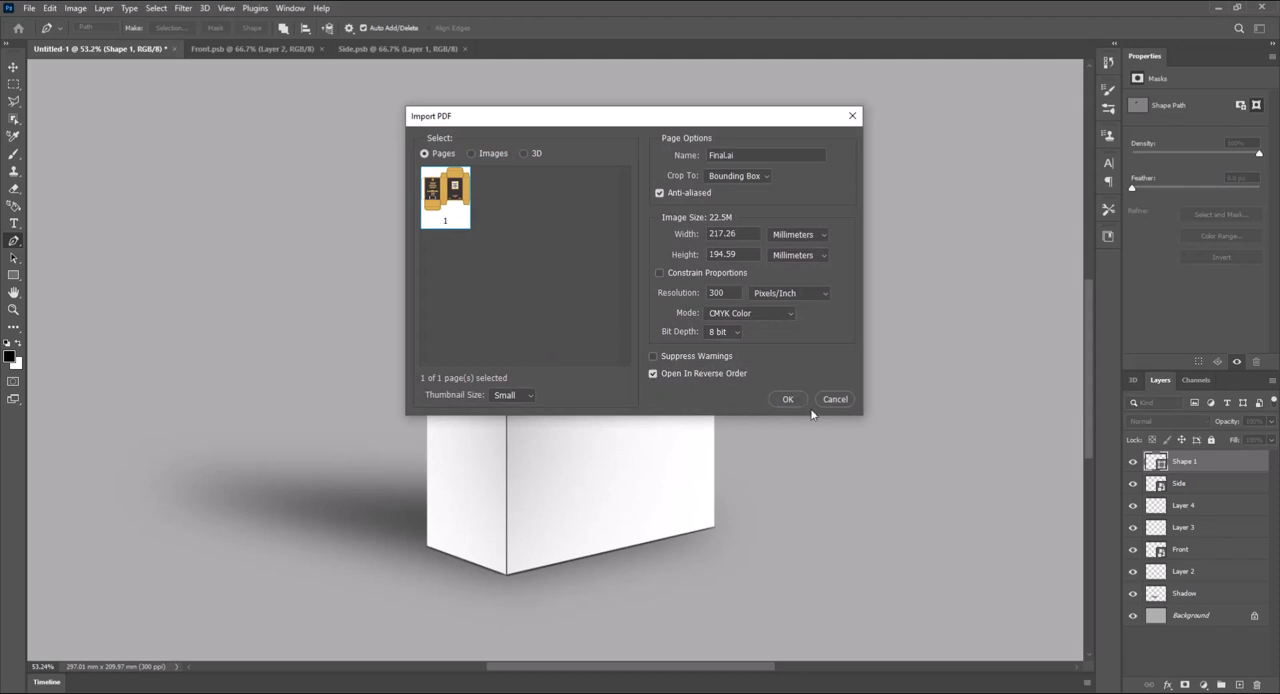
{"action": "left_click", "coordinate": [786, 400]}
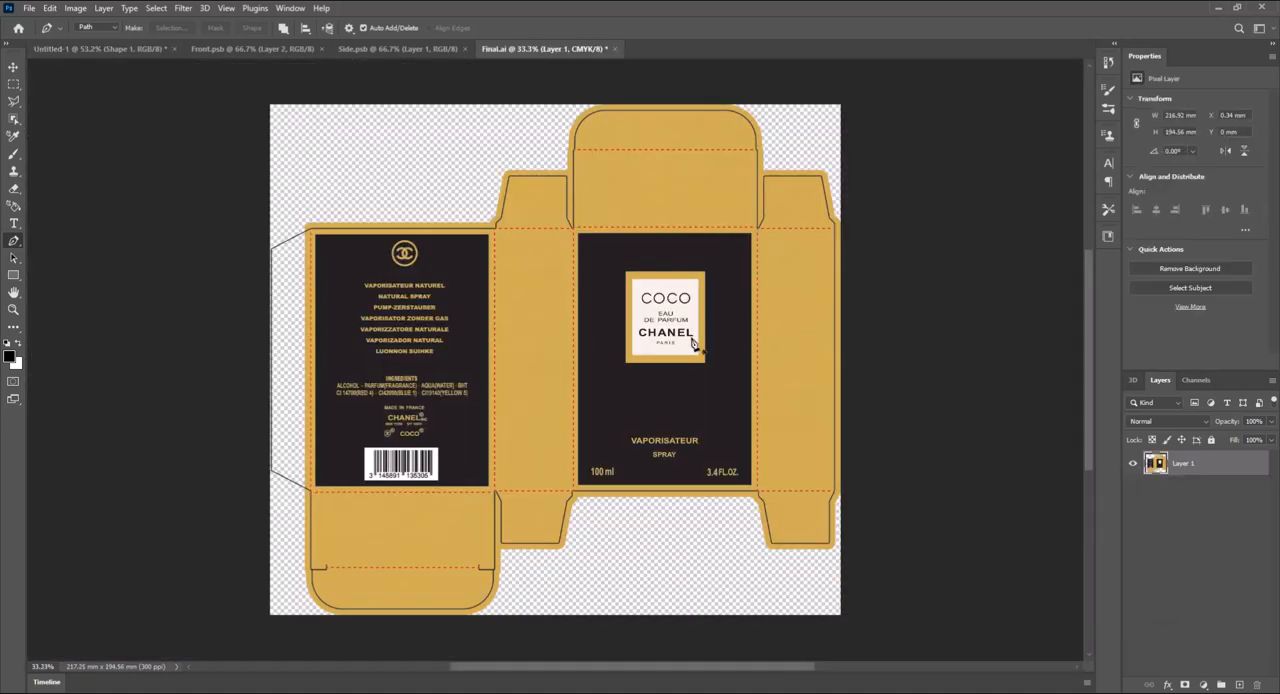
- Copy the dark COCO CHANEL front panel within its red fold lines from Final.ai and paste it into Front.psb
{"action": "scroll", "coordinate": [740, 370], "scroll_direction": "up", "scroll_amount": 5}
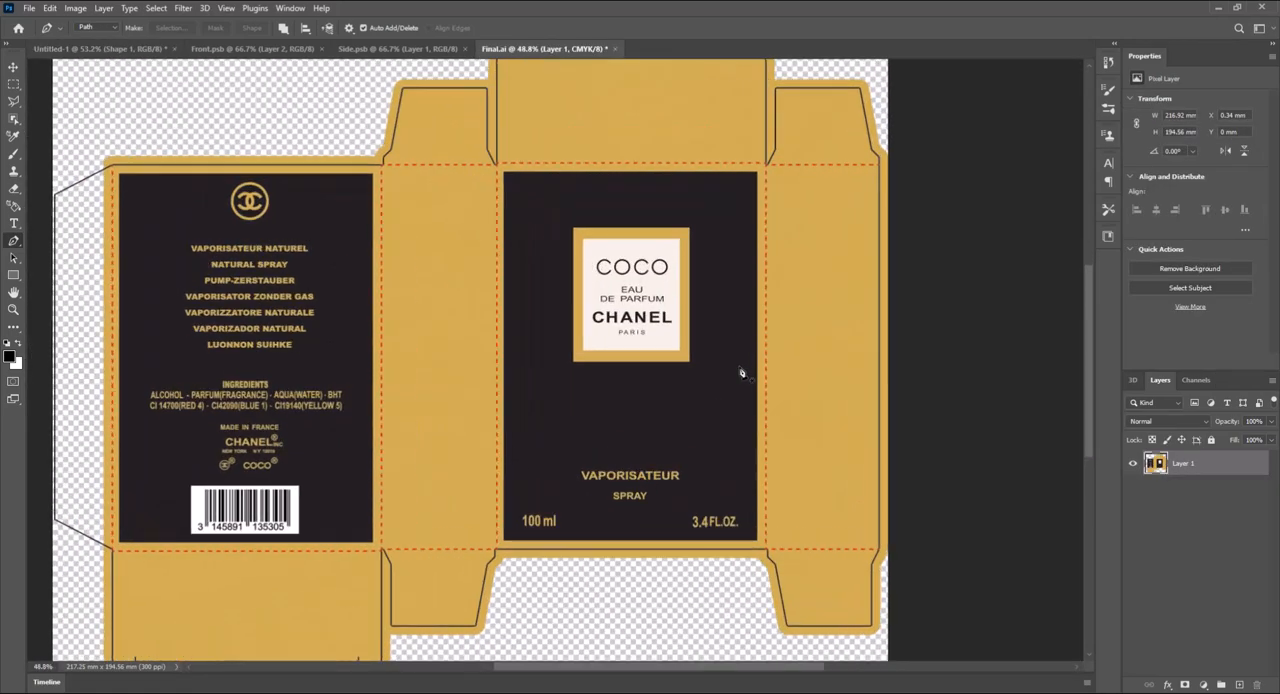
{"action": "scroll", "coordinate": [782, 385], "scroll_direction": "up", "scroll_amount": 1}
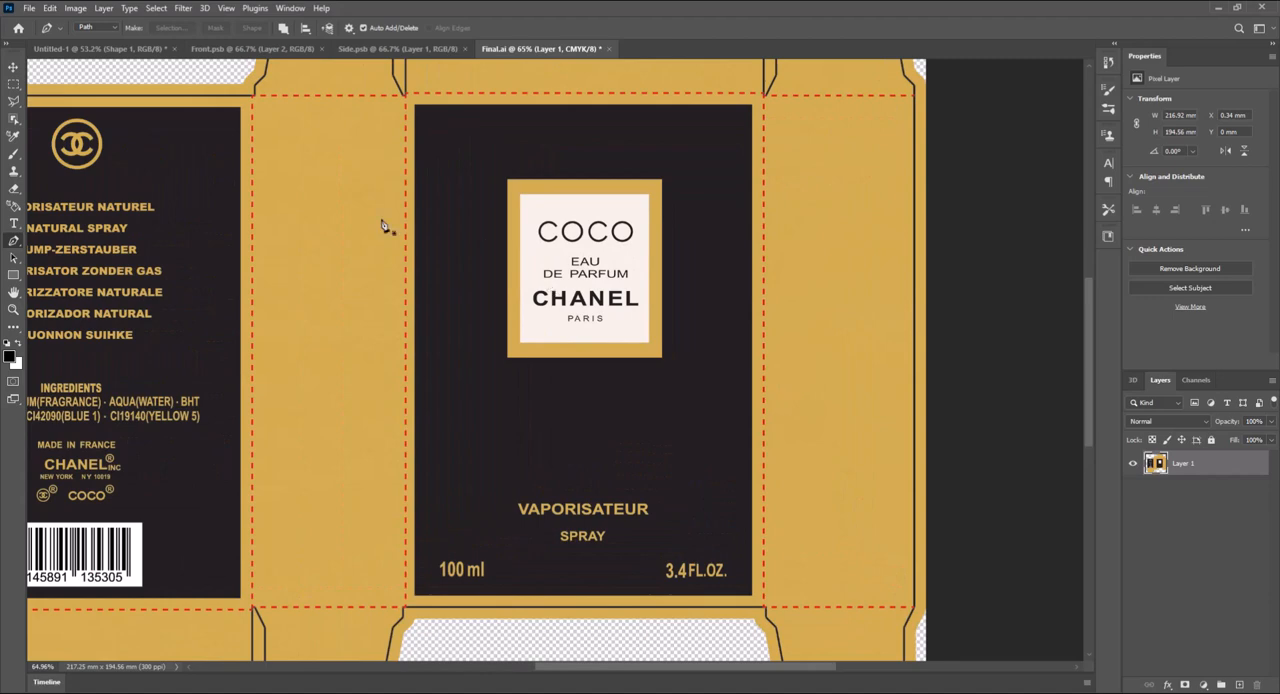
{"action": "left_click", "coordinate": [14, 83]}
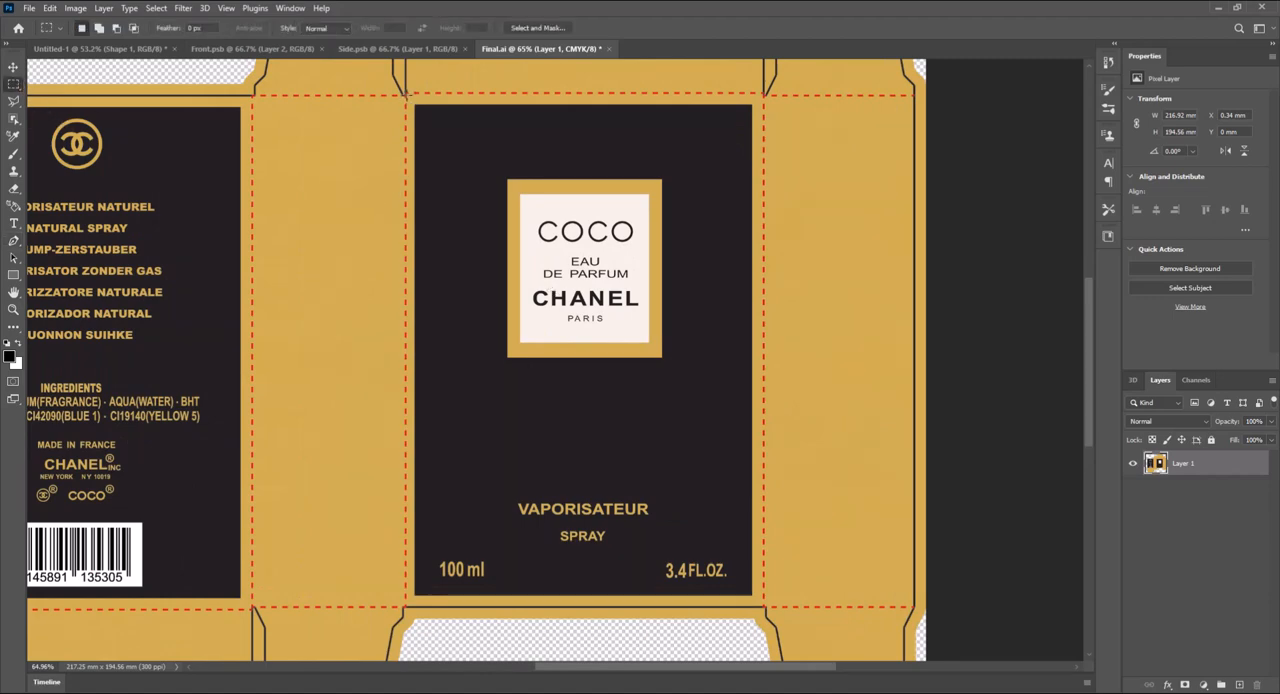
{"action": "left_click_drag", "start_coordinate": [406, 97], "coordinate": [763, 601]}
{"action": "key", "text": "ctrl+c"}
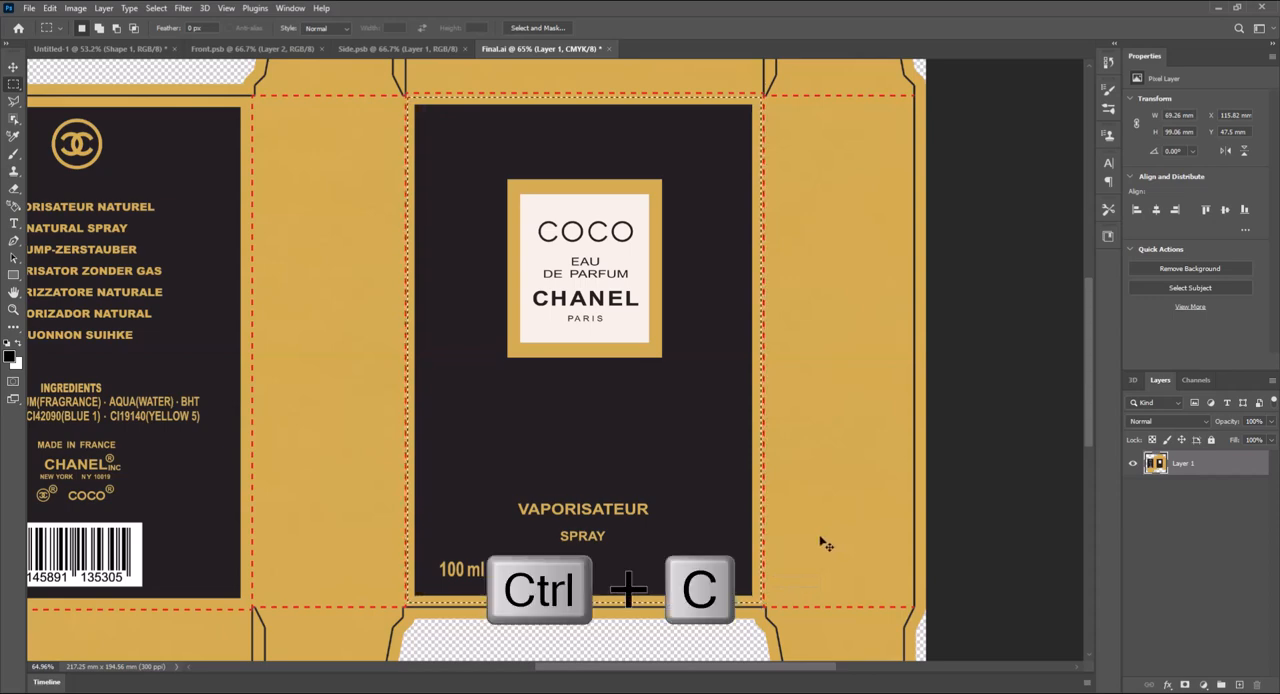
{"action": "left_click", "coordinate": [272, 46]}
{"action": "scroll", "coordinate": [571, 434], "scroll_direction": "down", "scroll_amount": 2}
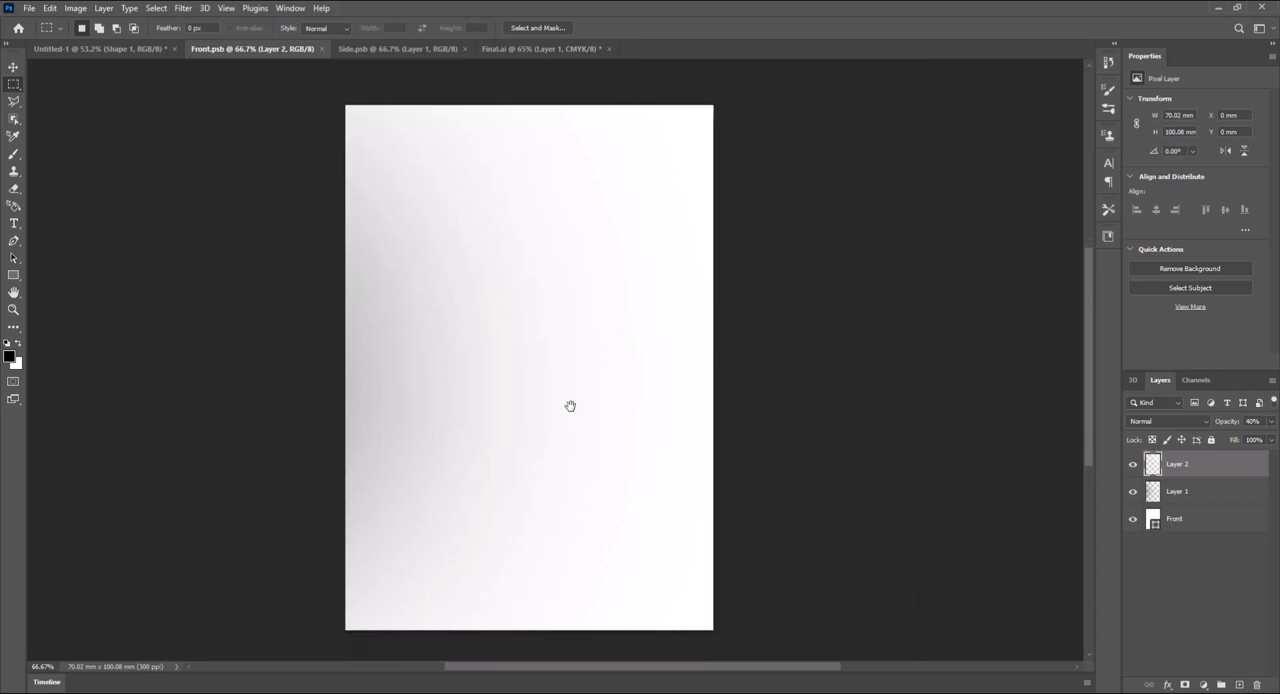
{"action": "key", "text": "ctrl+v"}
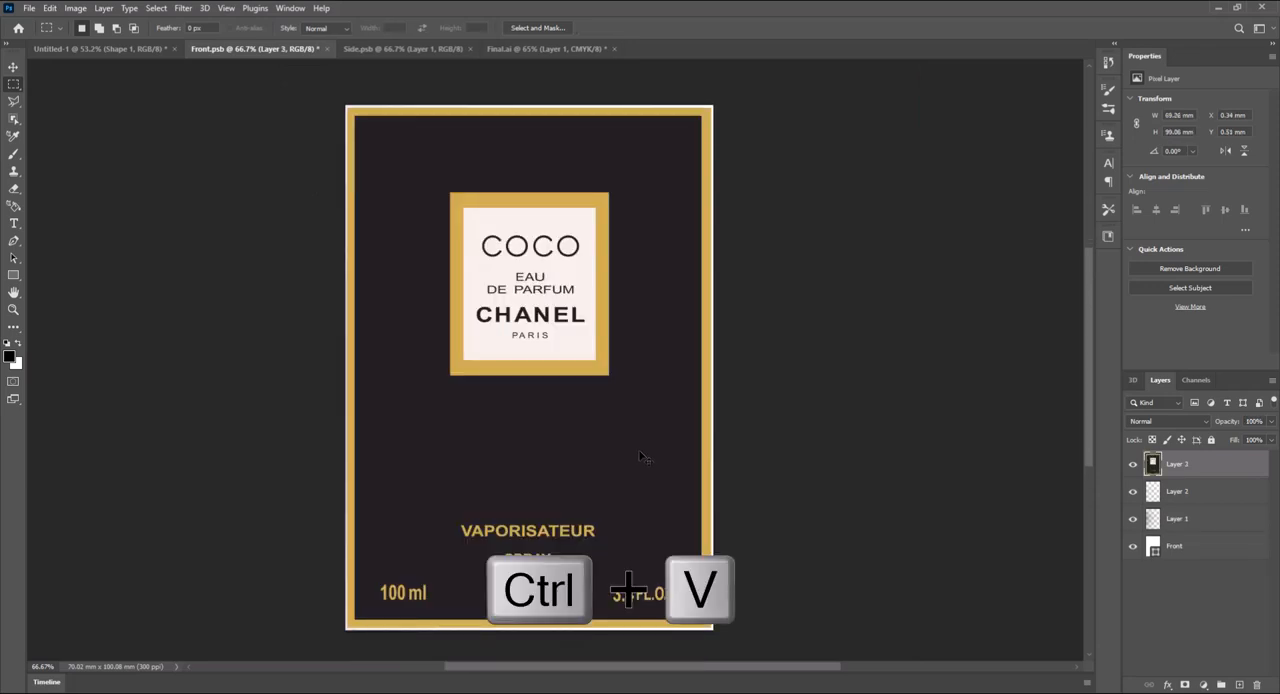
- Stretch the pasted front artwork to about 101% in width and height so it fills the whole Front.psb canvas
{"action": "key", "text": "ctrl+t"}
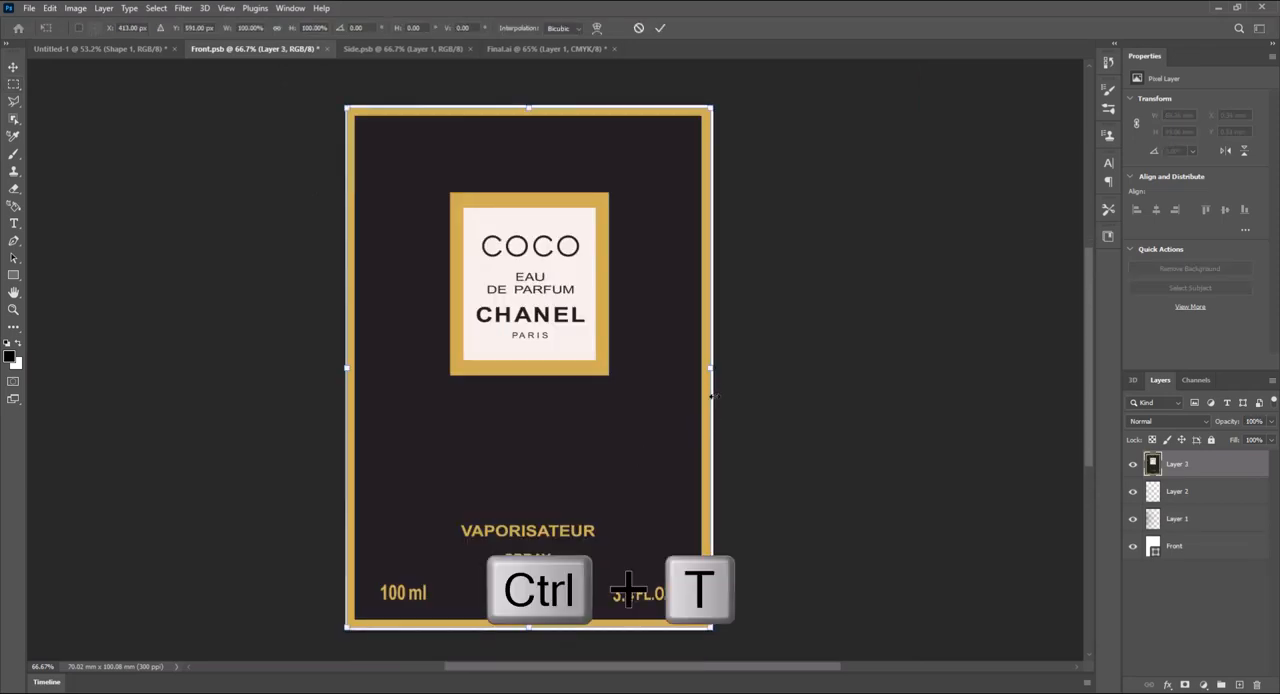
{"action": "left_click_drag", "start_coordinate": [709, 370], "coordinate": [714, 369]}
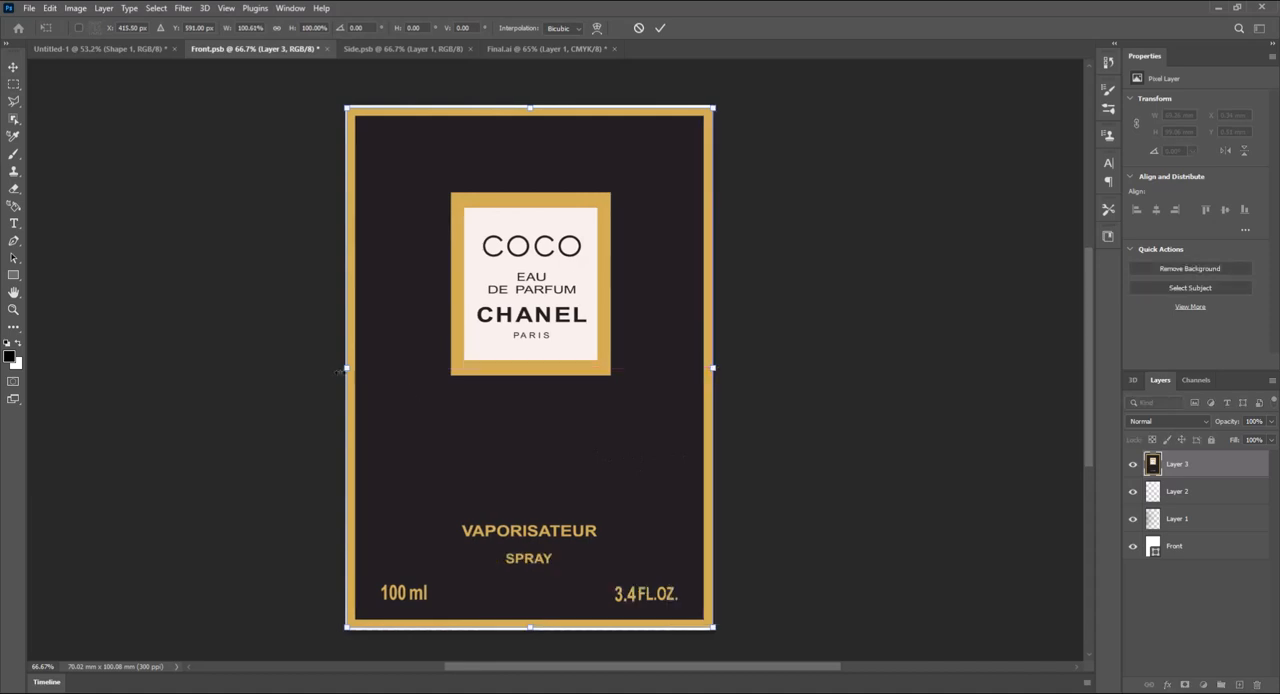
{"action": "left_click_drag", "start_coordinate": [346, 369], "coordinate": [344, 369]}
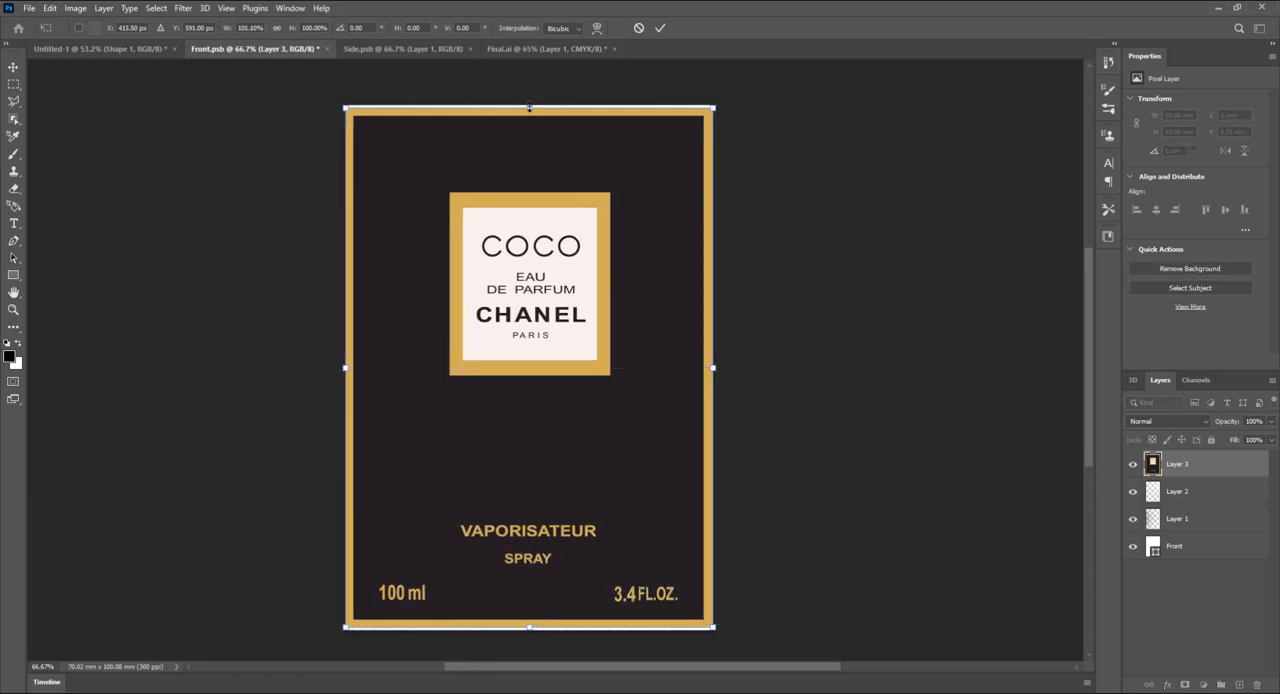
{"action": "left_click_drag", "start_coordinate": [530, 105], "coordinate": [530, 102]}
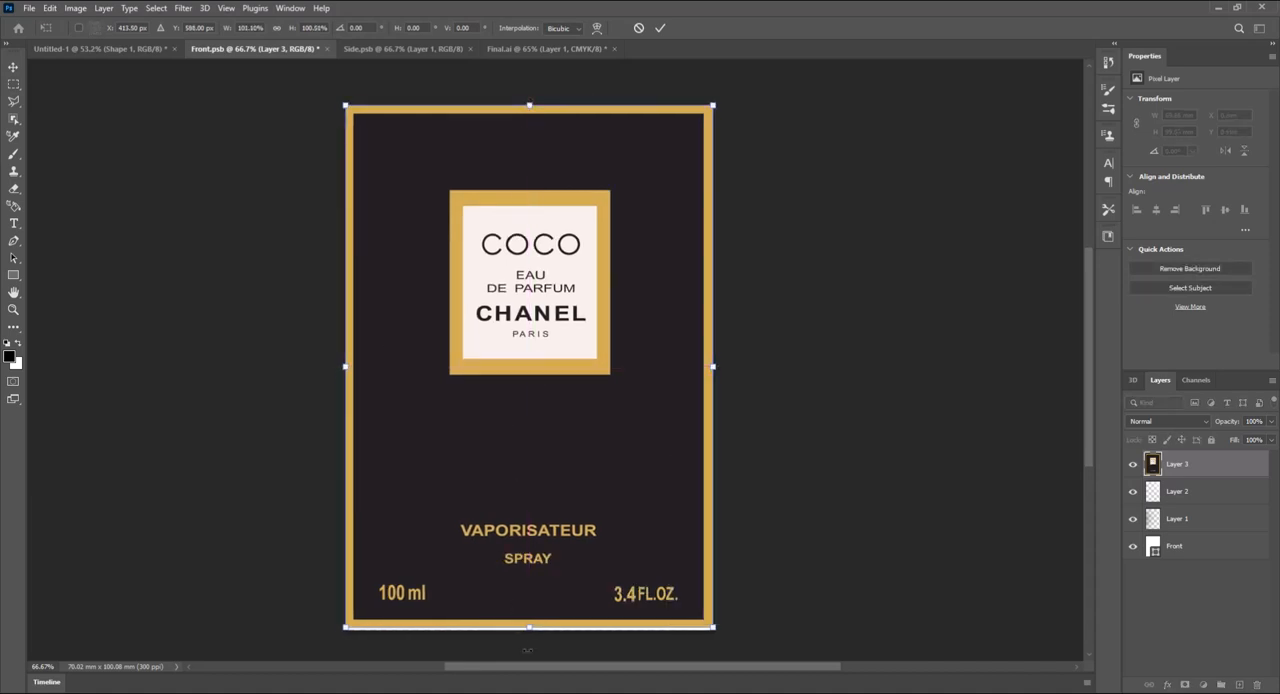
{"action": "left_click_drag", "start_coordinate": [530, 628], "coordinate": [530, 631]}
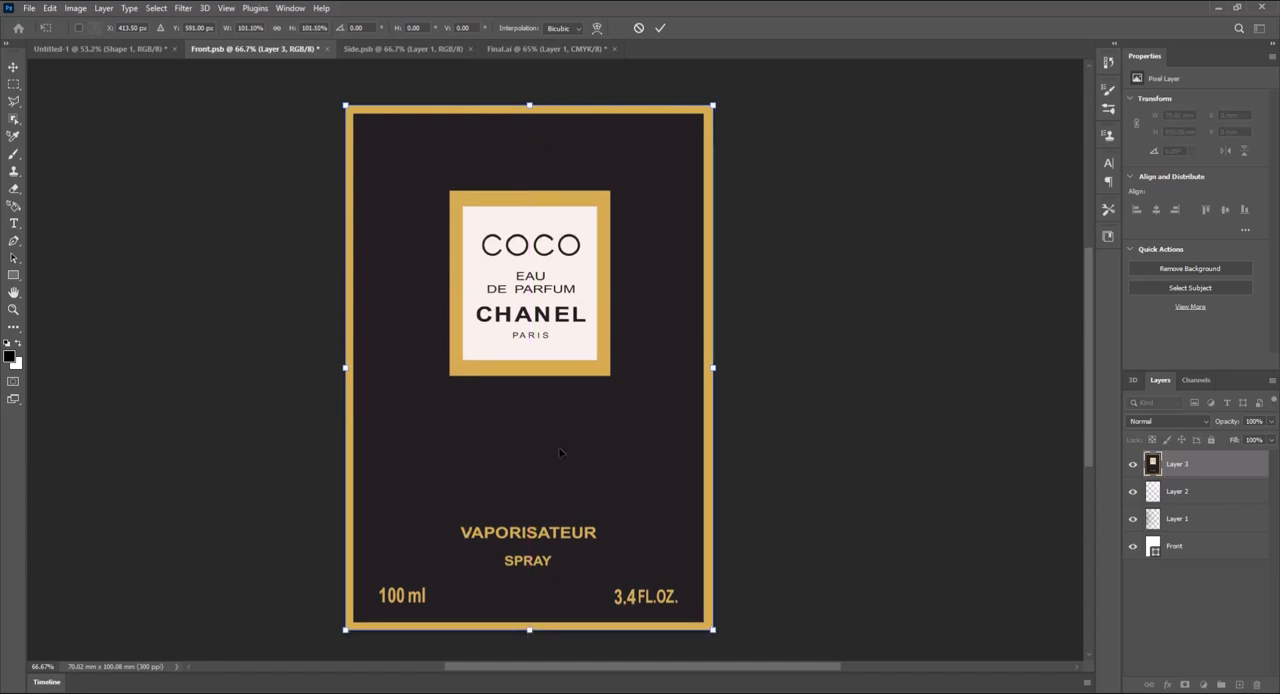
{"action": "key", "text": "Return"}
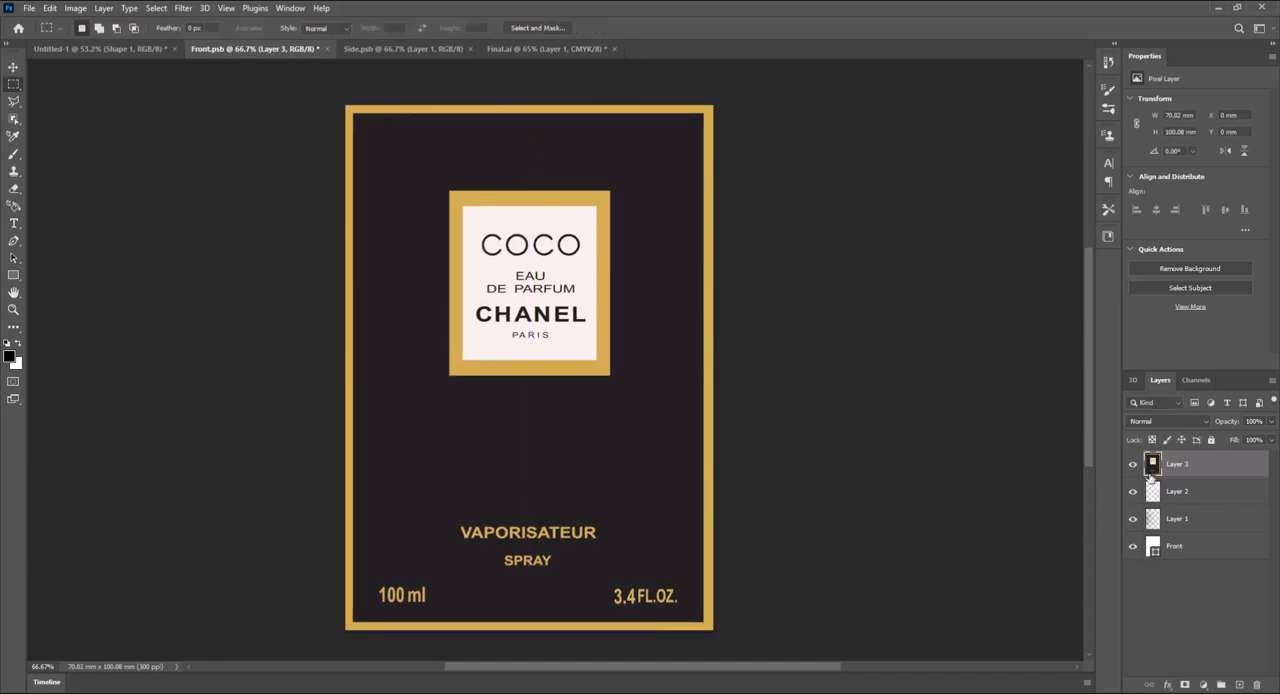
- Move the artwork layer beneath shading Layers 1 and 2, save Front.psb and return to the Untitled-1 document
{"action": "left_click_drag", "start_coordinate": [1156, 476], "coordinate": [1155, 545]}
{"action": "key", "text": "ctrl+s"}
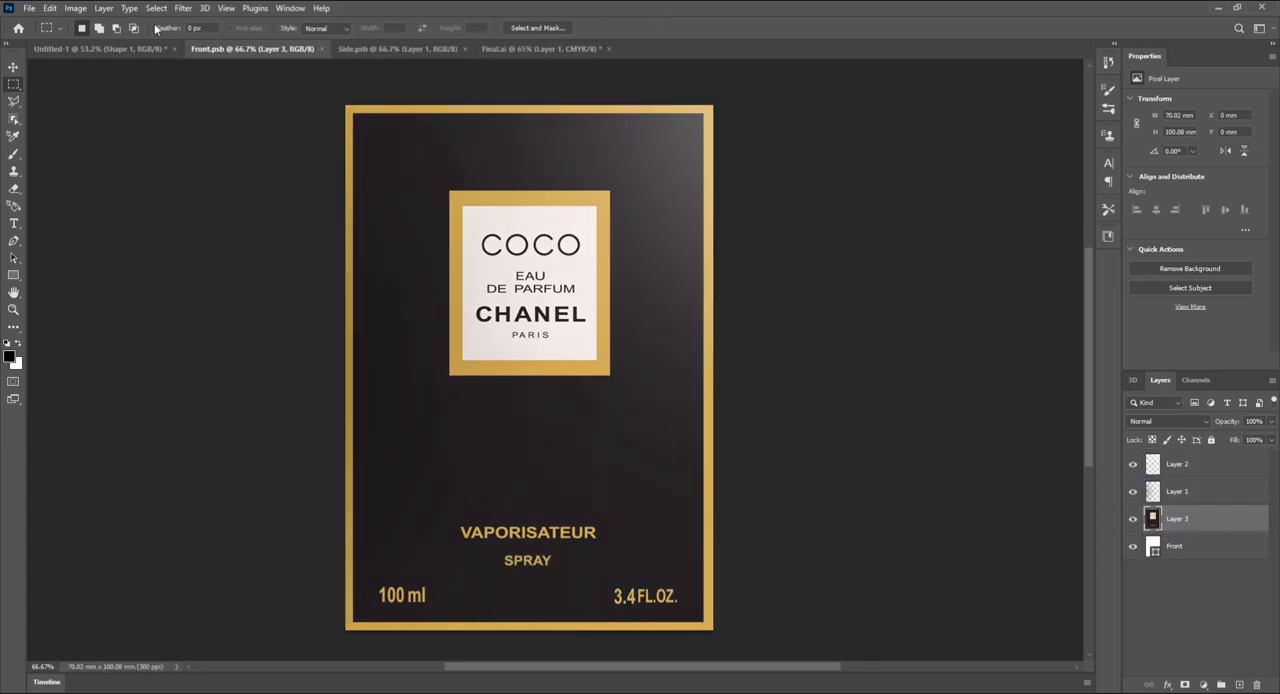
{"action": "left_click", "coordinate": [123, 49]}
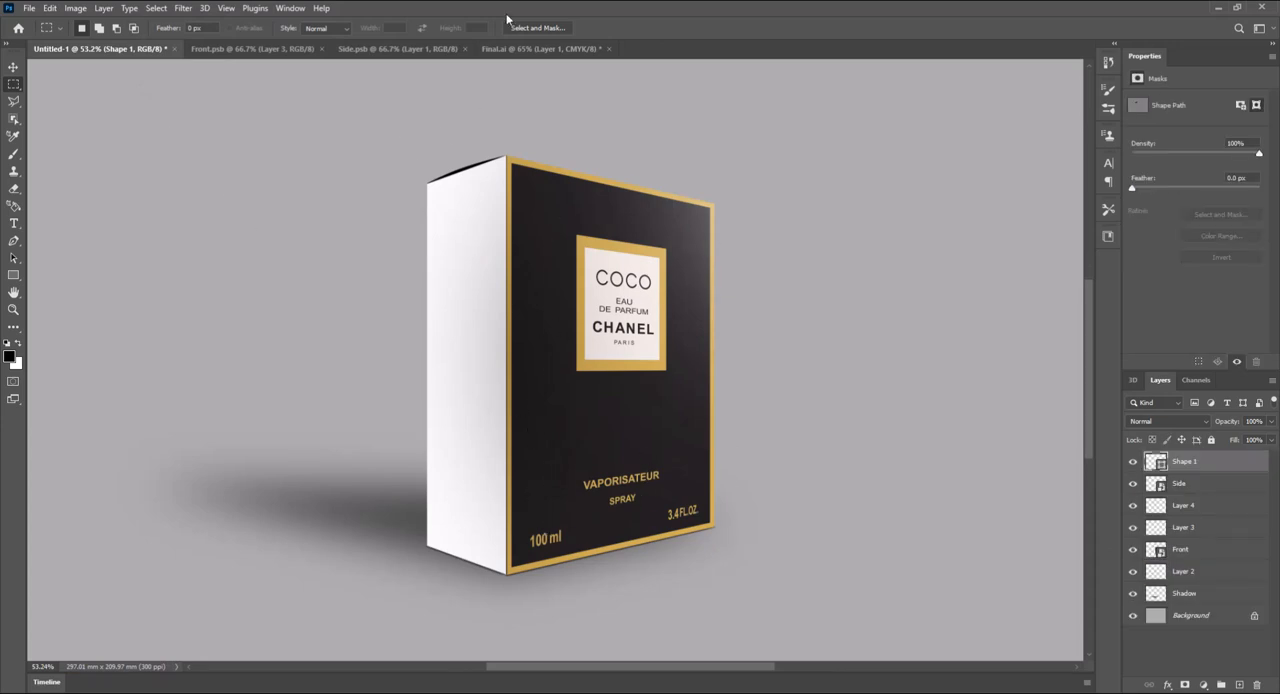
- Copy the plain gold side panel between the back and front faces of Final.ai and paste it into Side.psb
{"action": "left_click", "coordinate": [514, 46]}
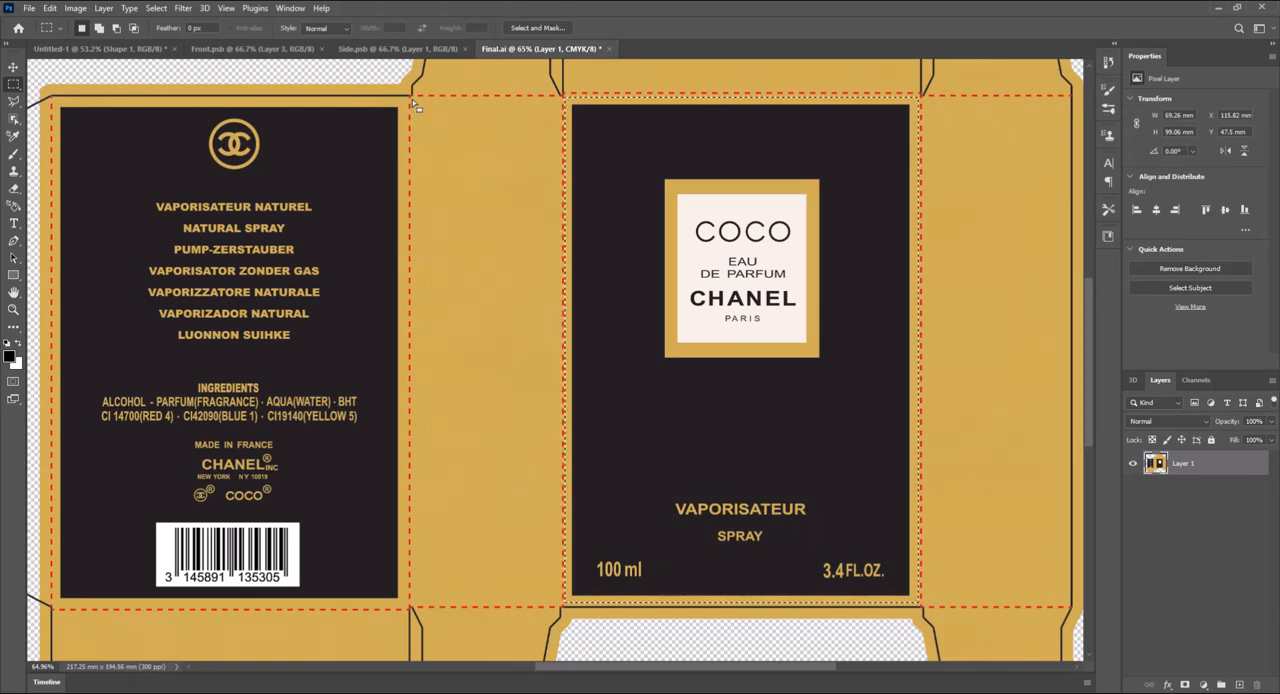
{"action": "left_click_drag", "start_coordinate": [412, 99], "coordinate": [559, 607]}
{"action": "key", "text": "ctrl+c"}
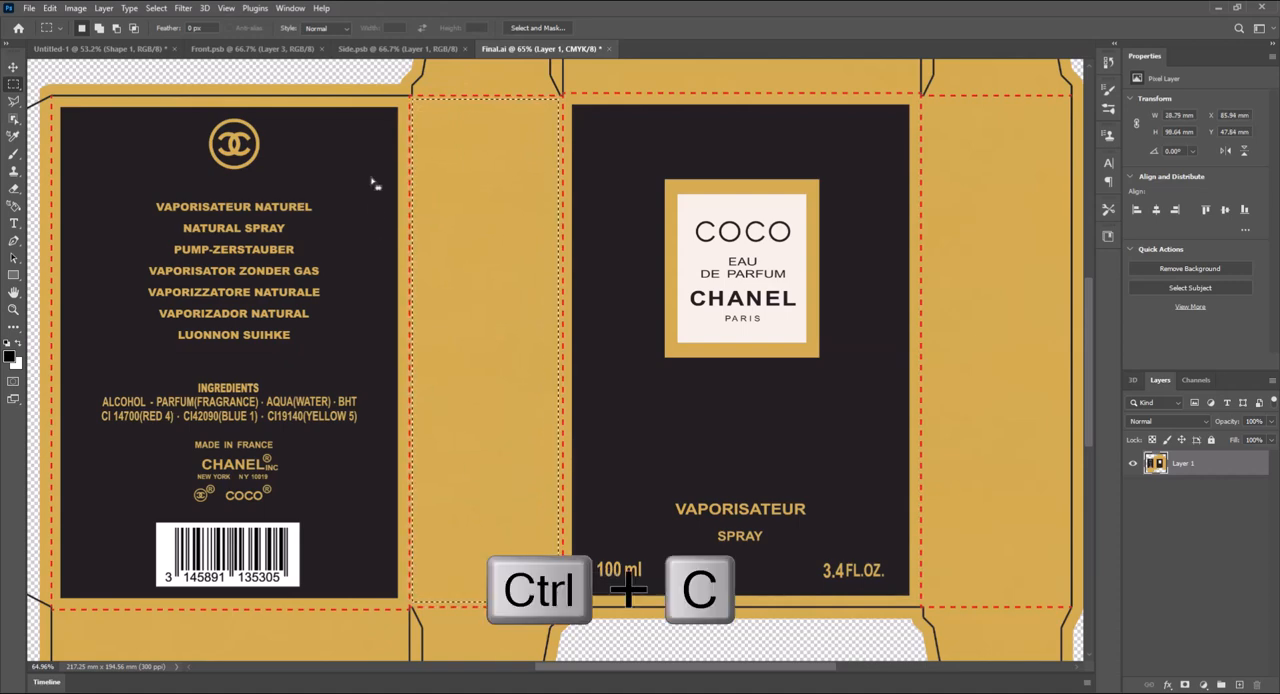
{"action": "left_click", "coordinate": [392, 48]}
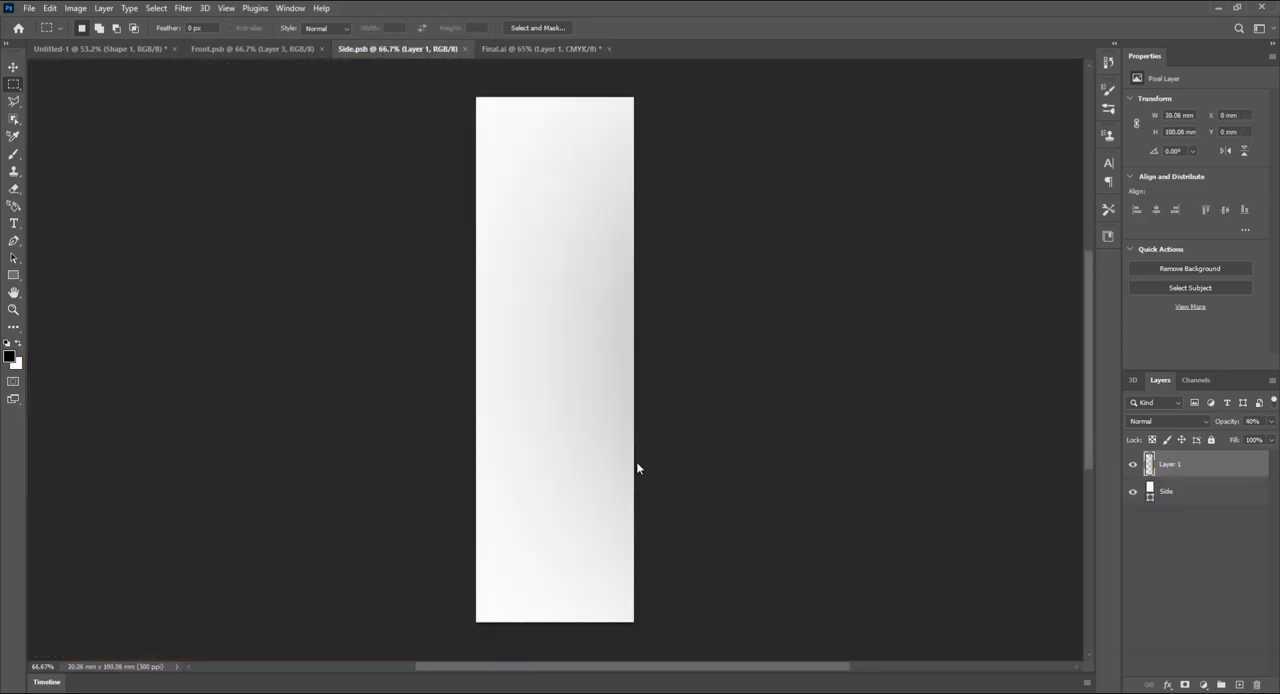
{"action": "key", "text": "ctrl+v"}
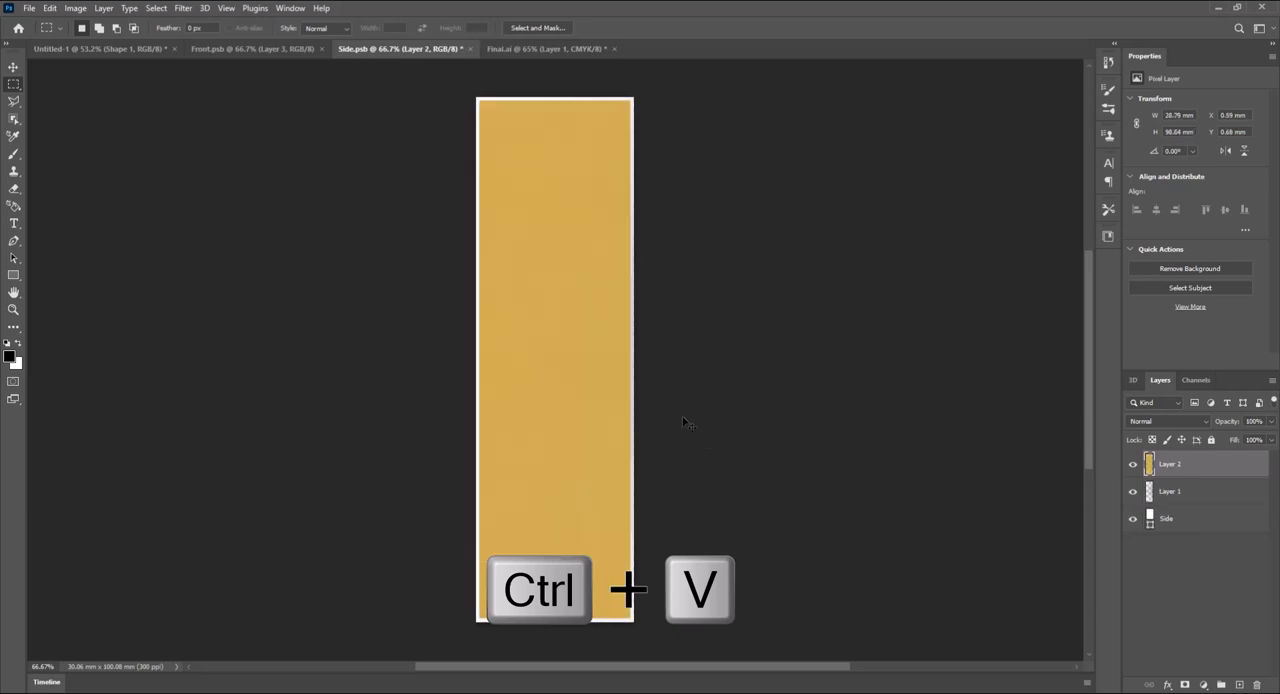
- Stretch the pasted gold artwork to about 104% in width and slightly in height so it fills the Side.psb canvas
{"action": "key", "text": "ctrl+t"}
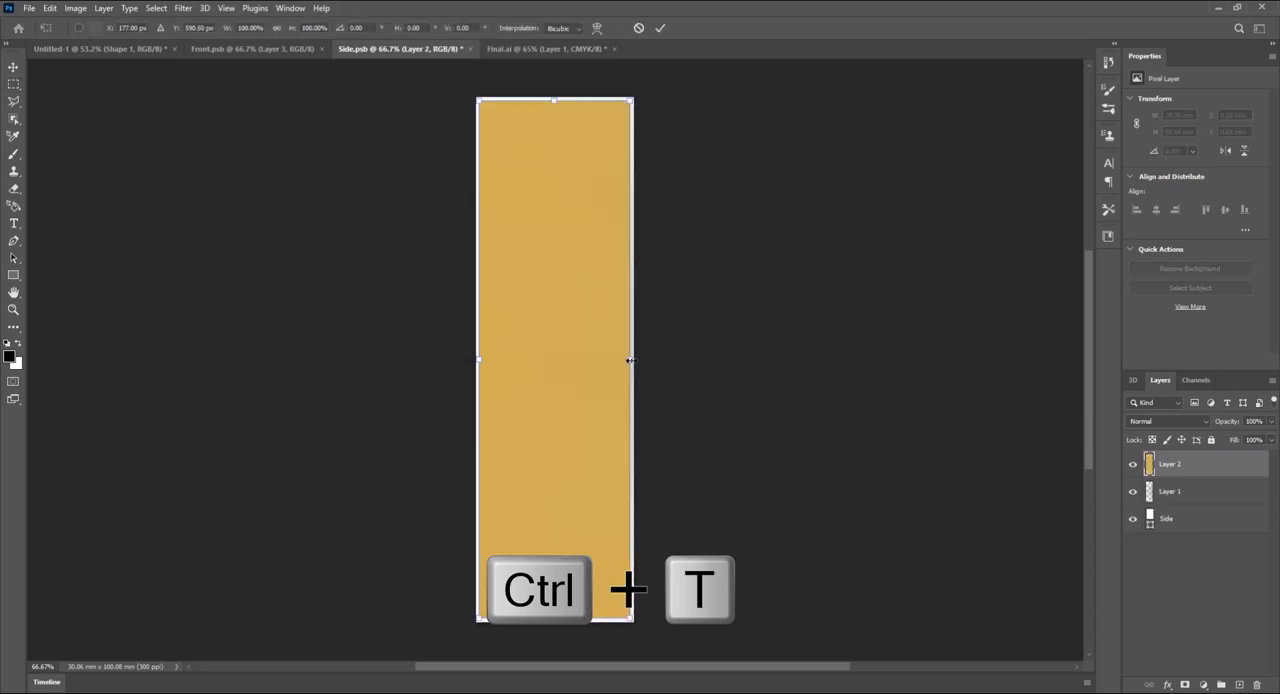
{"action": "left_click_drag", "start_coordinate": [630, 360], "coordinate": [634, 360]}
{"action": "left_click_drag", "start_coordinate": [478, 360], "coordinate": [475, 359]}
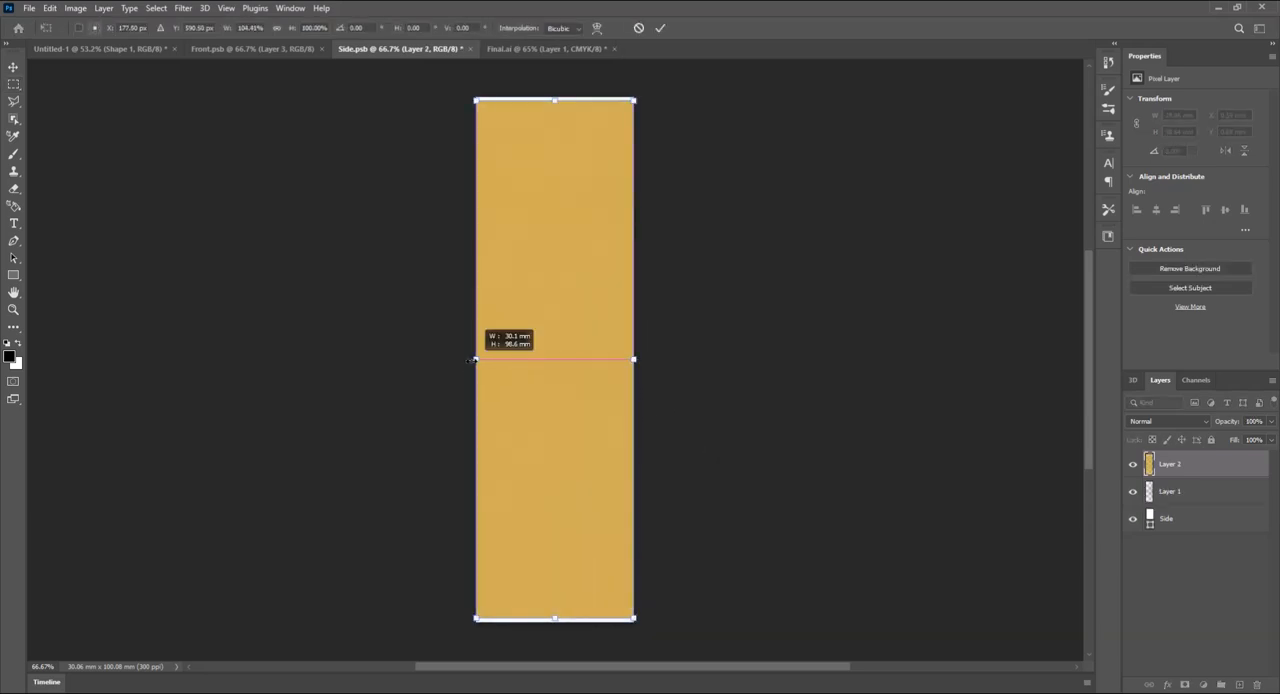
{"action": "left_click_drag", "start_coordinate": [553, 619], "coordinate": [554, 622]}
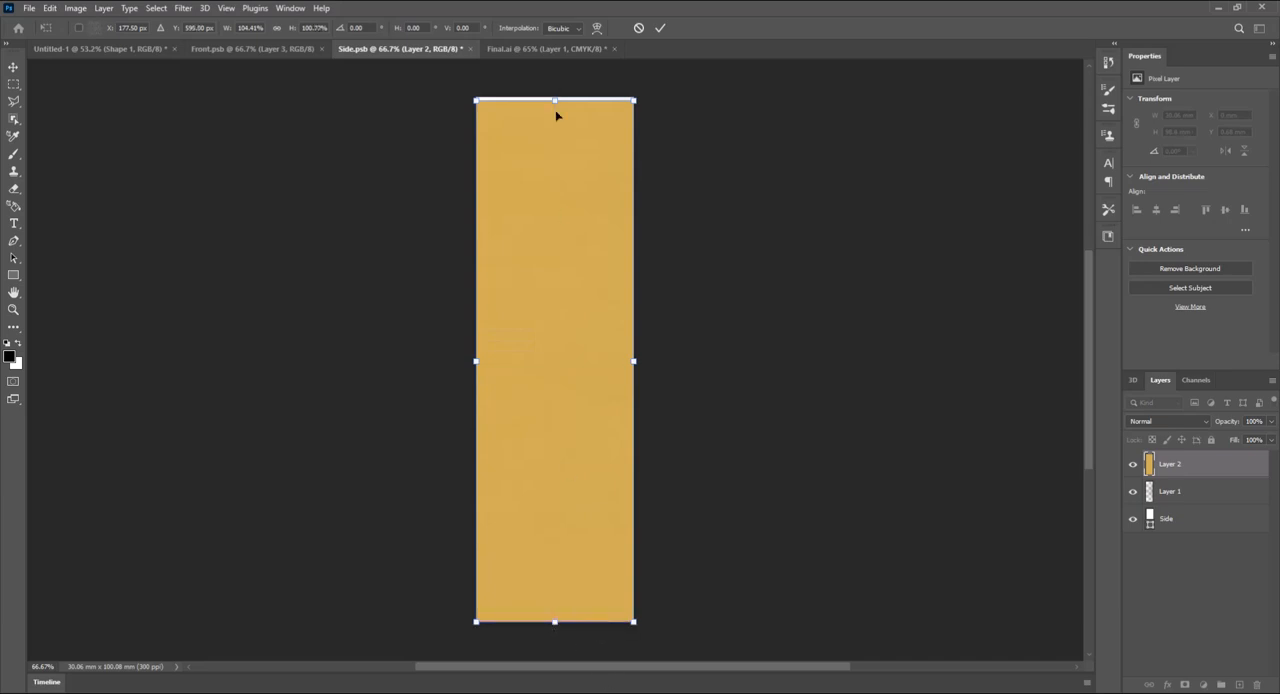
{"action": "left_click_drag", "start_coordinate": [556, 102], "coordinate": [556, 97]}
{"action": "key", "text": "Return"}
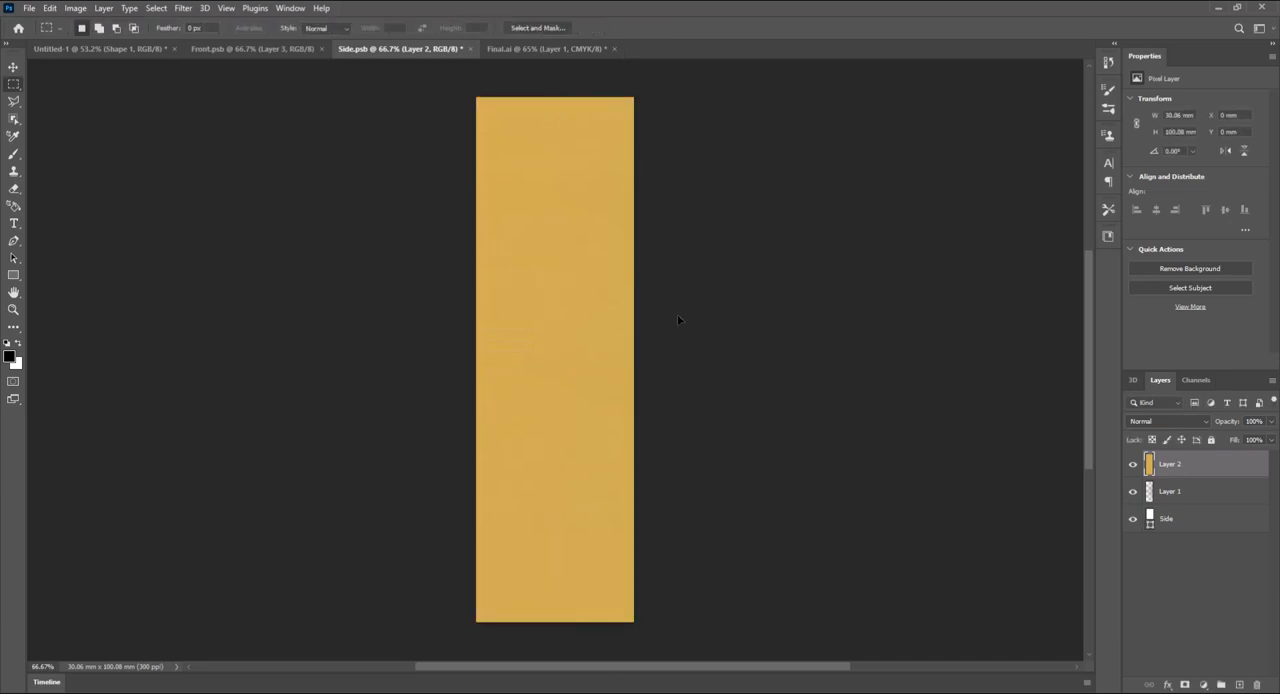
- Move the gold artwork layer beneath shading Layer 1, save Side.psb and return to the Untitled-1 document
{"action": "left_click_drag", "start_coordinate": [1163, 463], "coordinate": [1170, 500]}
{"action": "key", "text": "ctrl+s"}
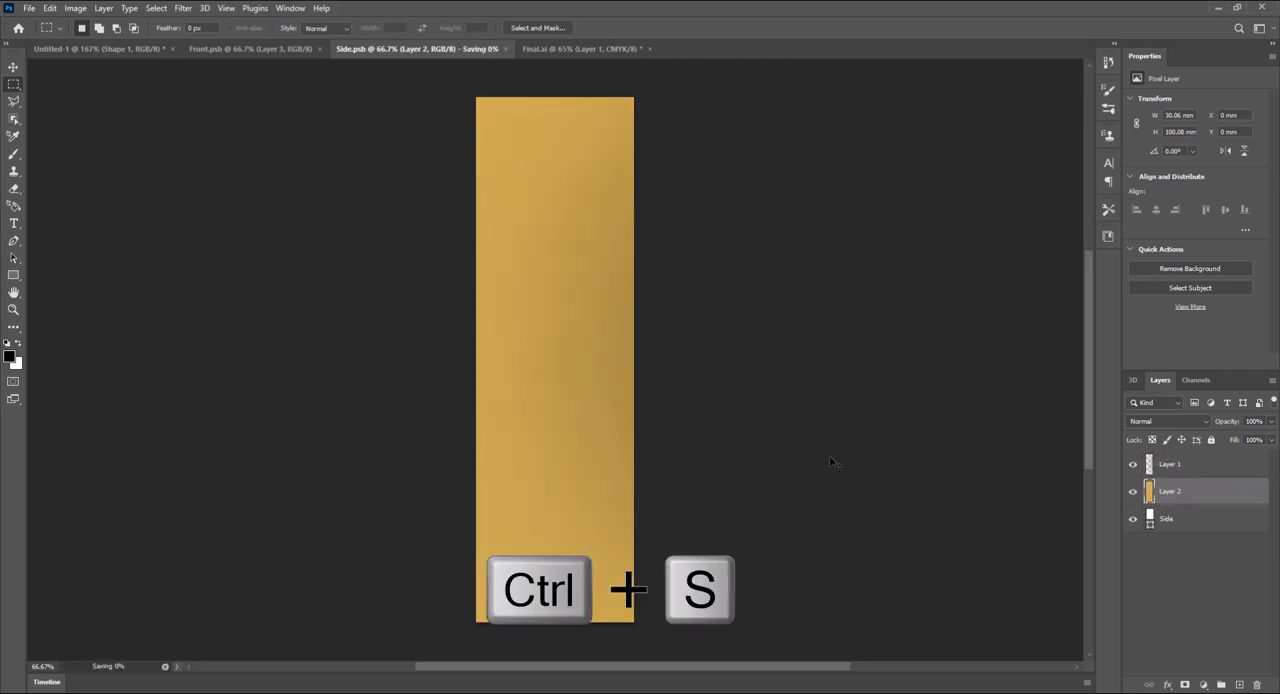
{"action": "left_click", "coordinate": [118, 55]}
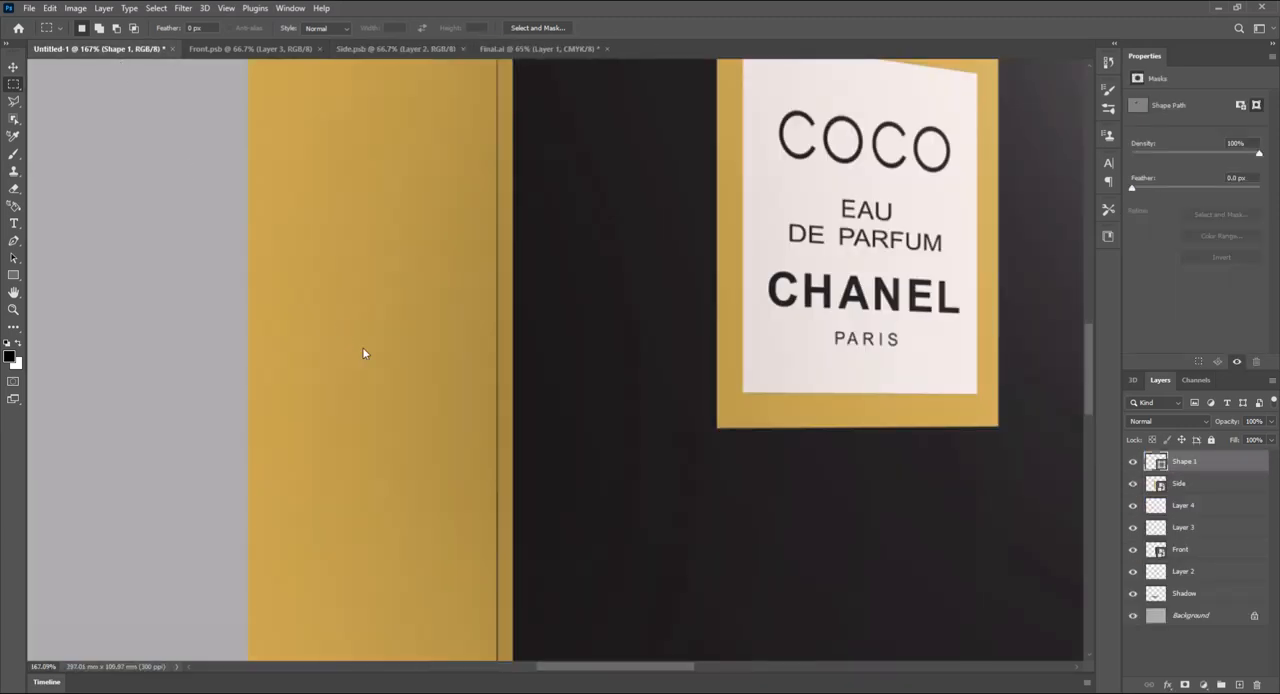
- Move the corner-edge layers, Layer 3 and Layer 4, together to the top of the layer stack above Shape 1
{"action": "left_click_drag", "start_coordinate": [495, 288], "coordinate": [508, 588]}
{"action": "left_click_drag", "start_coordinate": [477, 186], "coordinate": [479, 370]}
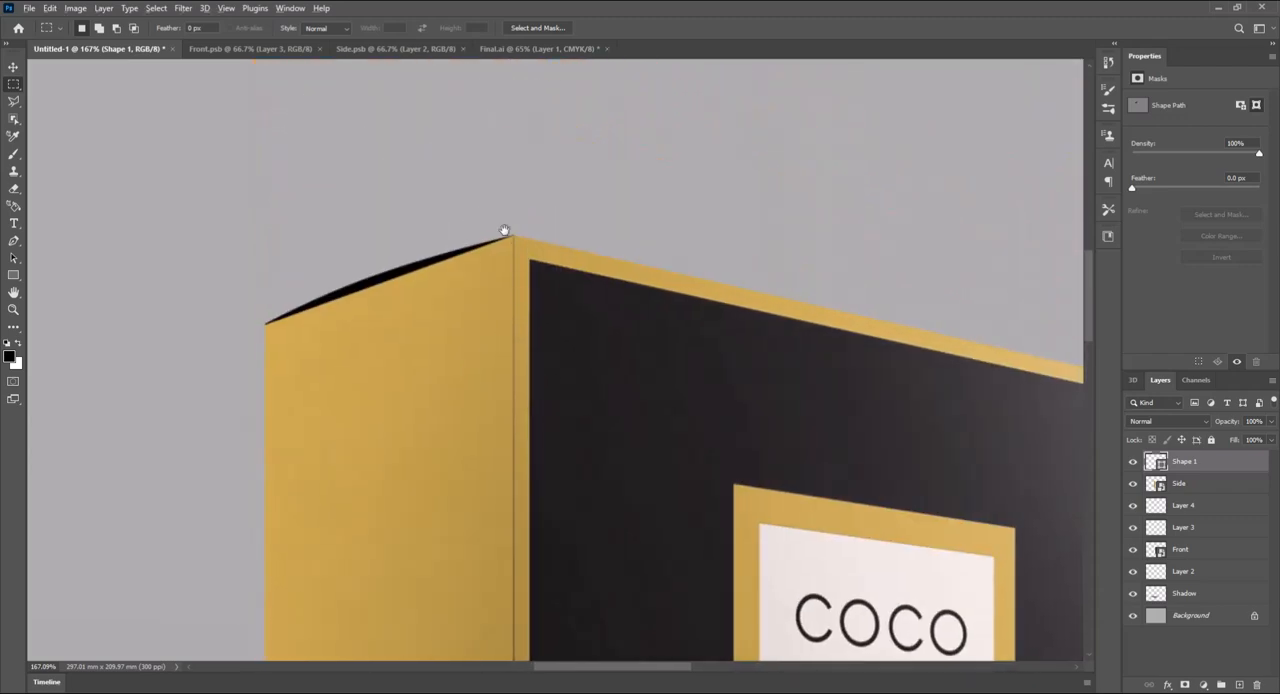
{"action": "scroll", "coordinate": [515, 240], "scroll_direction": "up", "scroll_amount": 5}
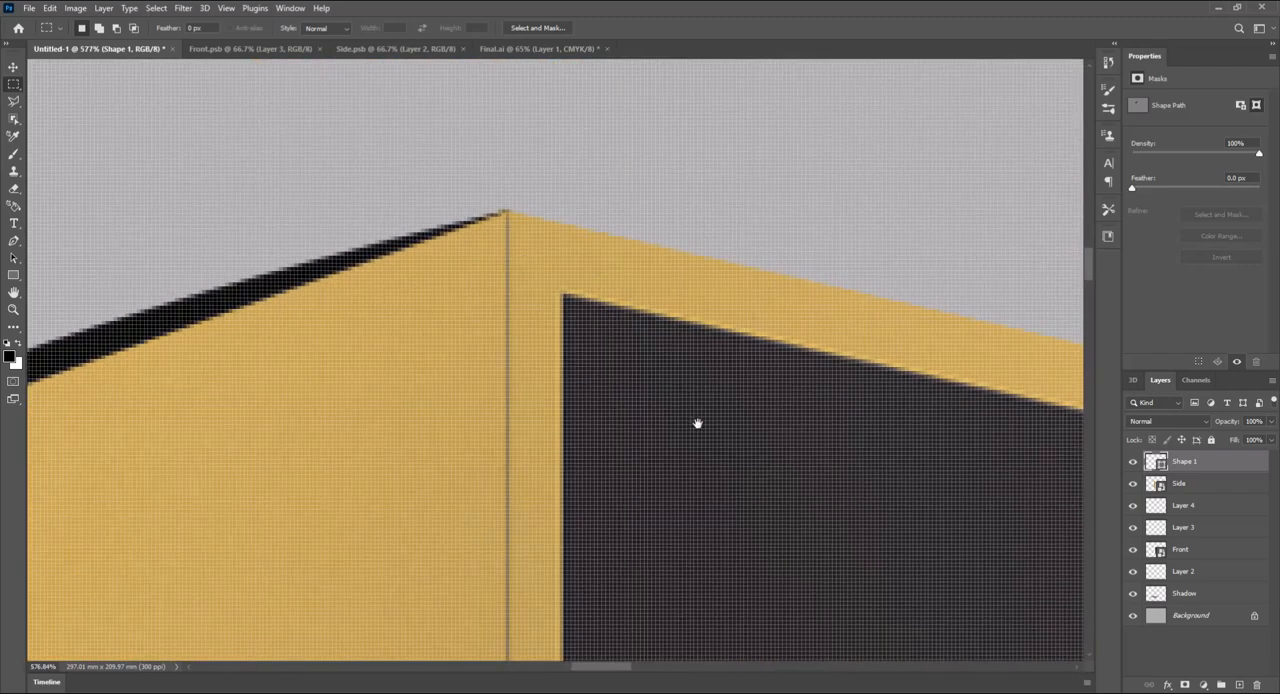
{"action": "scroll", "coordinate": [546, 311], "scroll_direction": "down", "scroll_amount": 2}
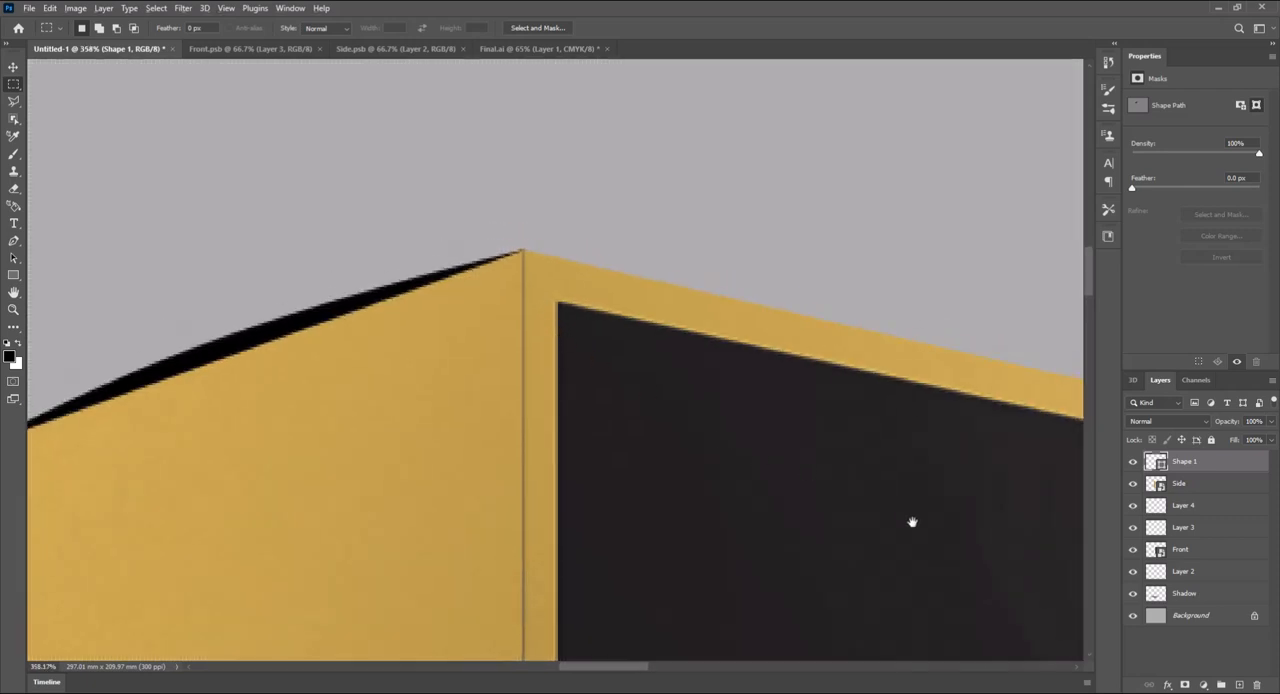
{"action": "left_click", "coordinate": [1190, 506]}
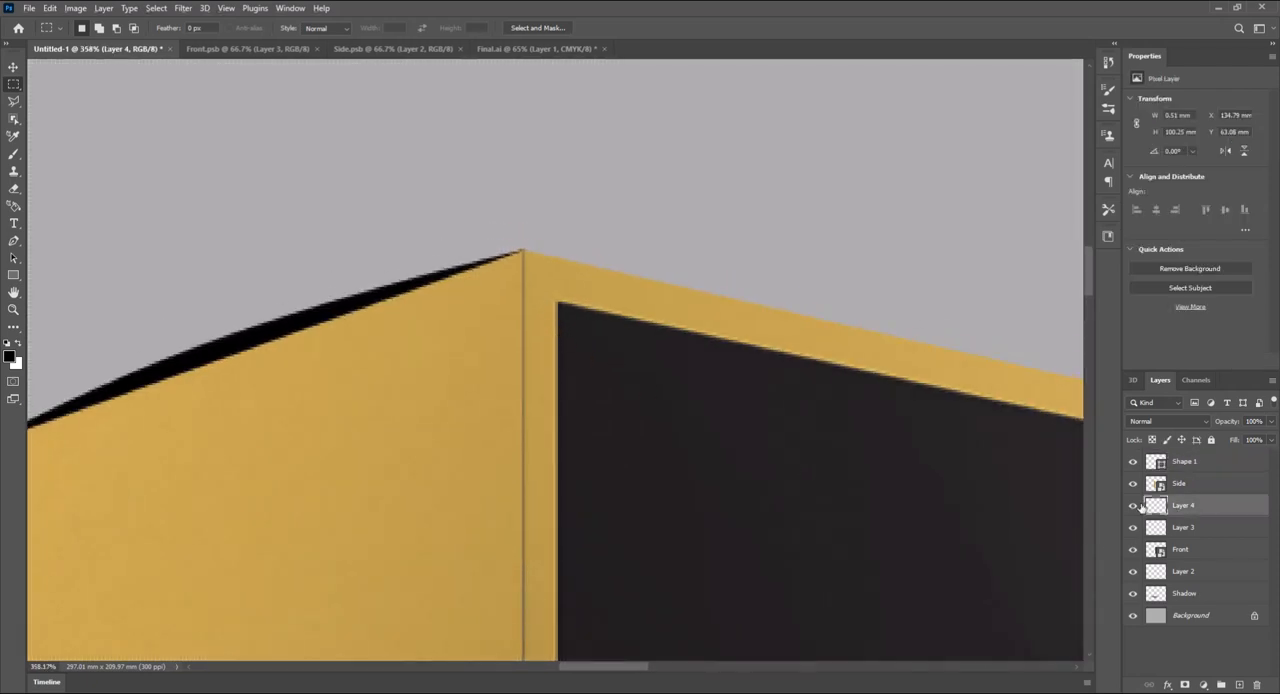
{"action": "left_click", "coordinate": [1134, 508]}
{"action": "left_click", "coordinate": [1134, 508]}
{"action": "left_click", "coordinate": [1206, 526], "text": "shift"}
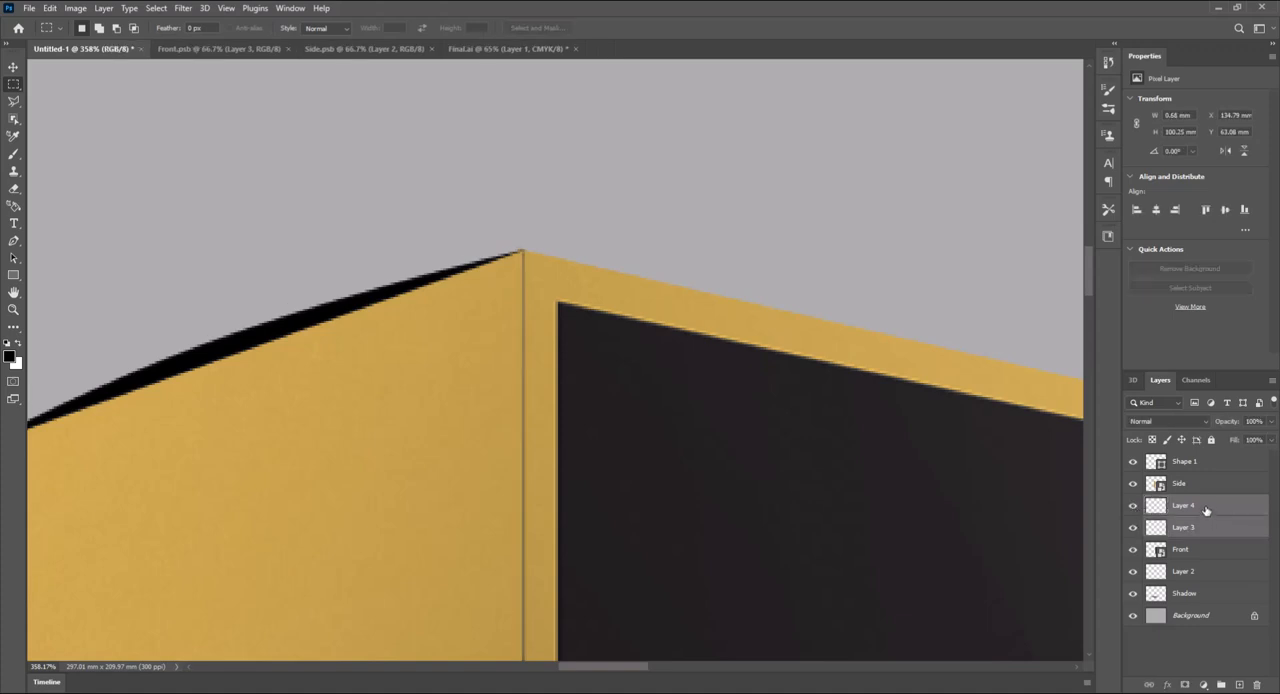
{"action": "left_click_drag", "start_coordinate": [1205, 510], "coordinate": [1194, 455]}
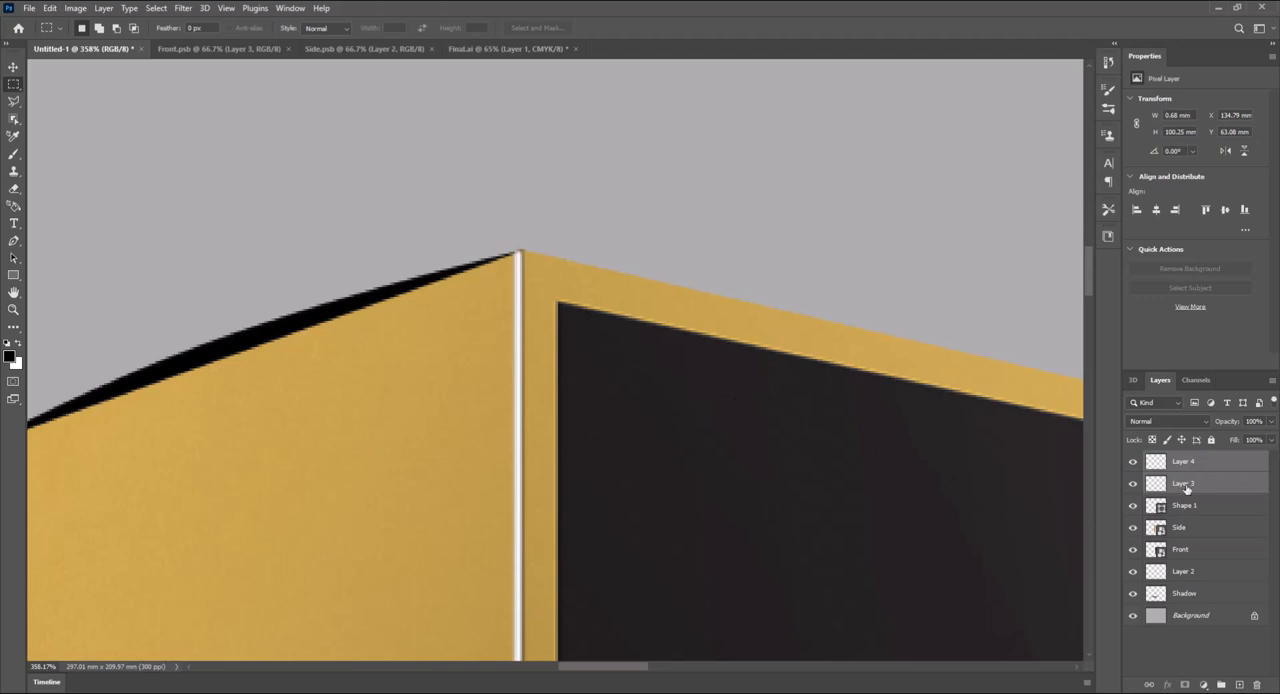
- Try placing Layer 4 beneath Layer 3 and compare the box corner with Layer 3 hidden and shown
{"action": "left_click", "coordinate": [1198, 466]}
{"action": "left_click_drag", "start_coordinate": [1199, 464], "coordinate": [1196, 496]}
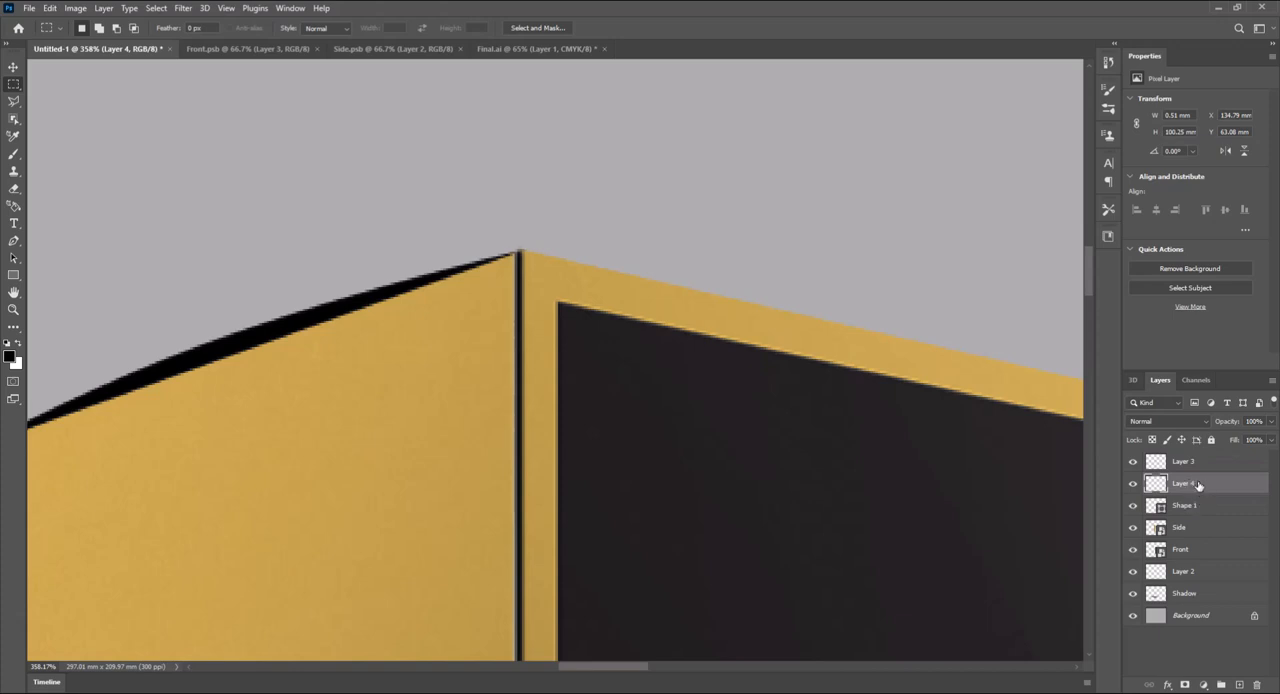
{"action": "left_click", "coordinate": [1189, 465]}
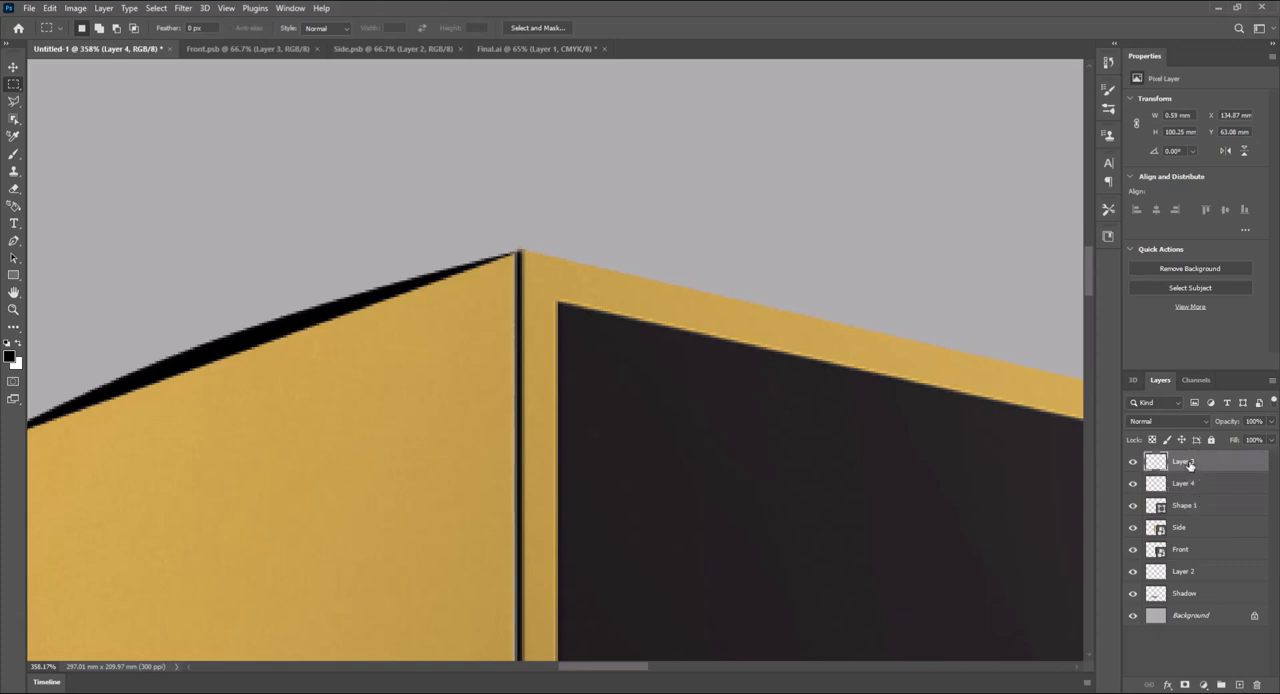
{"action": "left_click", "coordinate": [1133, 462]}
{"action": "left_click", "coordinate": [1132, 462]}
- Nudge the dark edge line on Layer 3 slightly to the right along the box's front corner
{"action": "key", "text": "Right"}
{"action": "key", "text": "Right"}
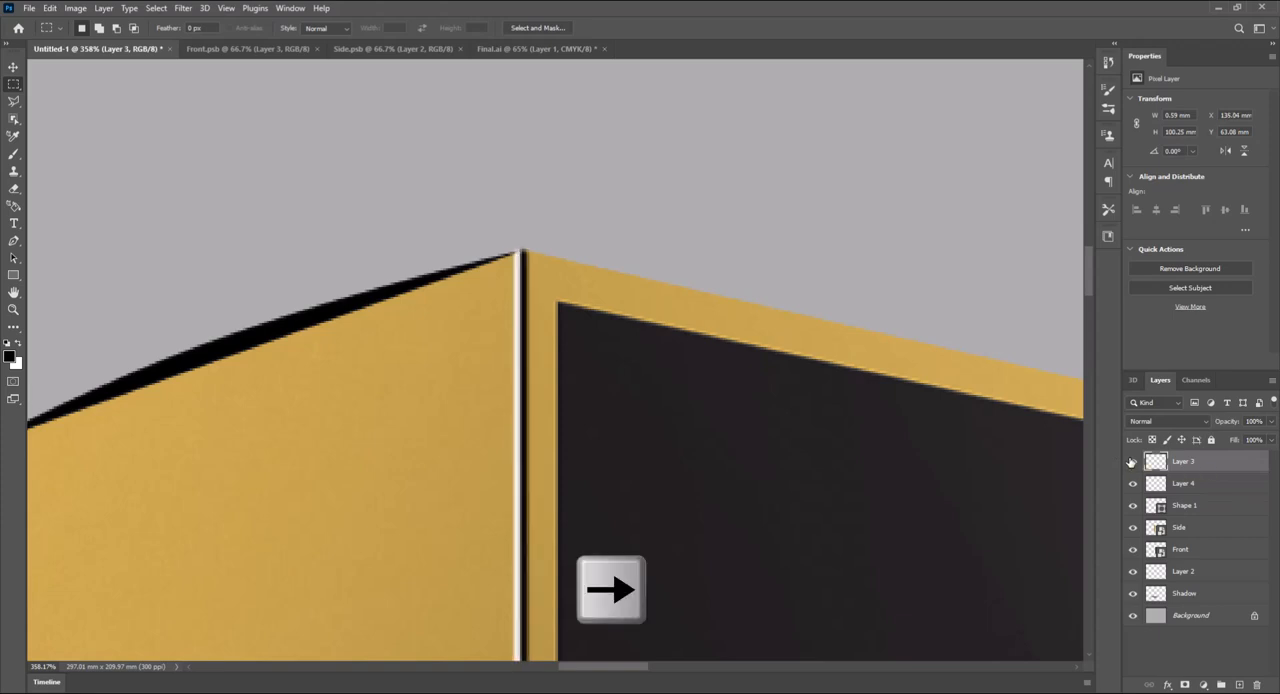
{"action": "key", "text": "ctrl+Left"}
{"action": "key", "text": "ctrl+Right"}
{"action": "key", "text": "ctrl+Left"}
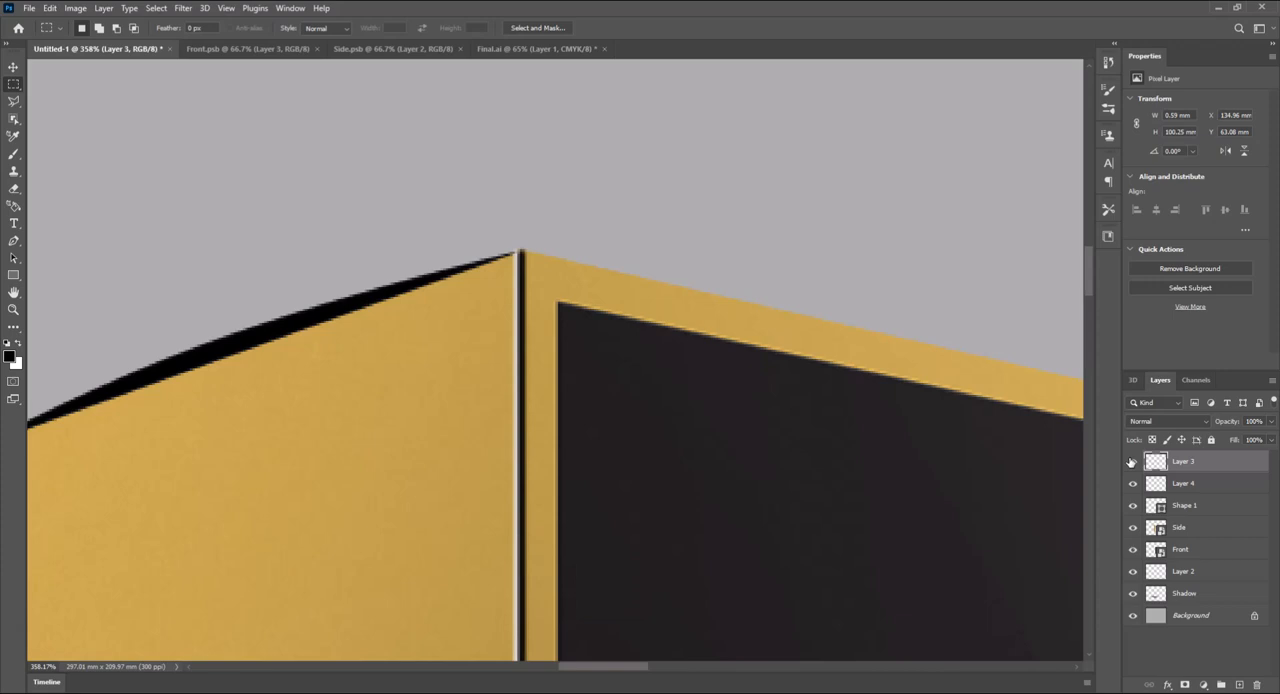
- Place Layer 3 beneath Layer 4 and nudge the white edge highlight on Layer 4 slightly to the left
{"action": "scroll", "coordinate": [778, 425], "scroll_direction": "down", "scroll_amount": 5}
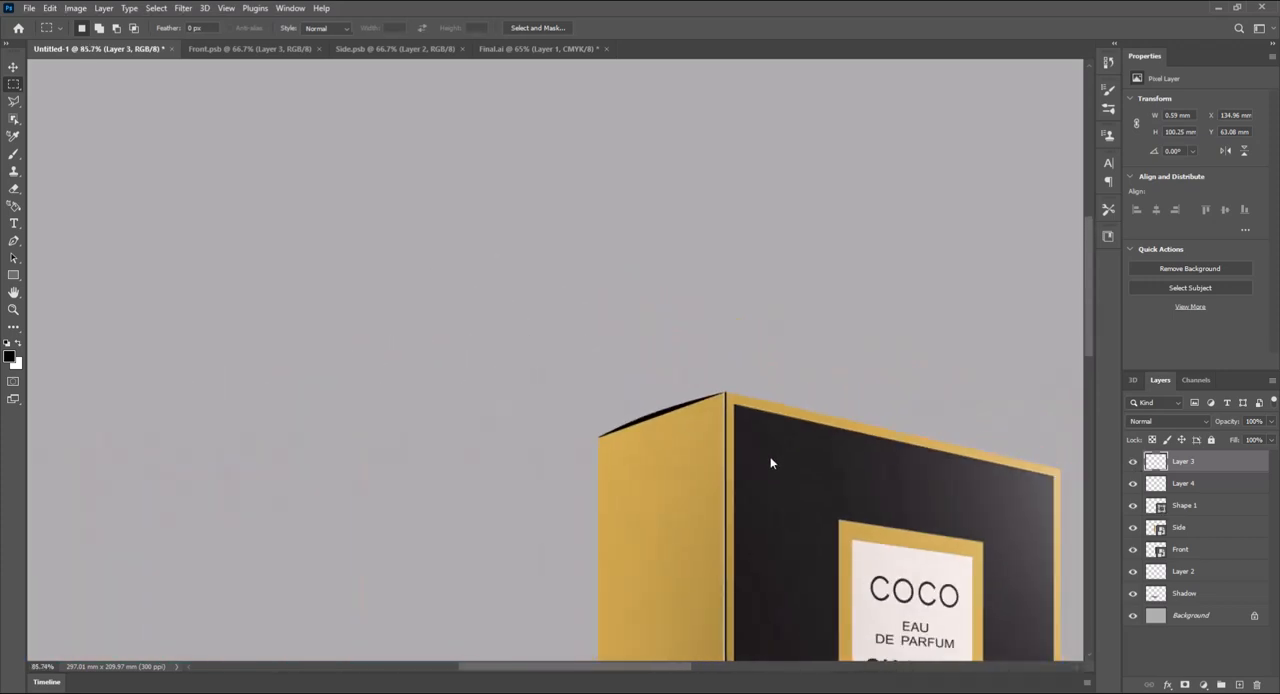
{"action": "scroll", "coordinate": [771, 463], "scroll_direction": "up", "scroll_amount": 4}
{"action": "left_click_drag", "start_coordinate": [1181, 471], "coordinate": [1156, 495]}
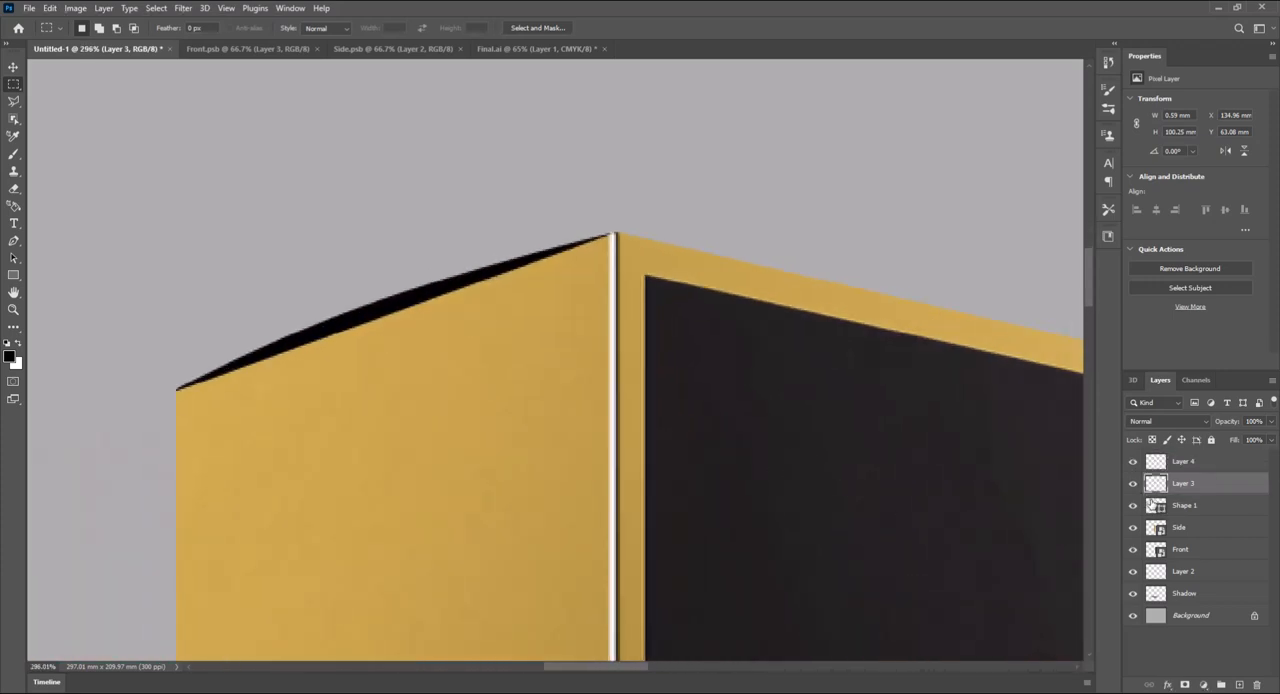
{"action": "left_click", "coordinate": [1133, 462]}
{"action": "left_click", "coordinate": [1133, 462]}
{"action": "left_click", "coordinate": [1159, 464]}
{"action": "key", "text": "Left"}
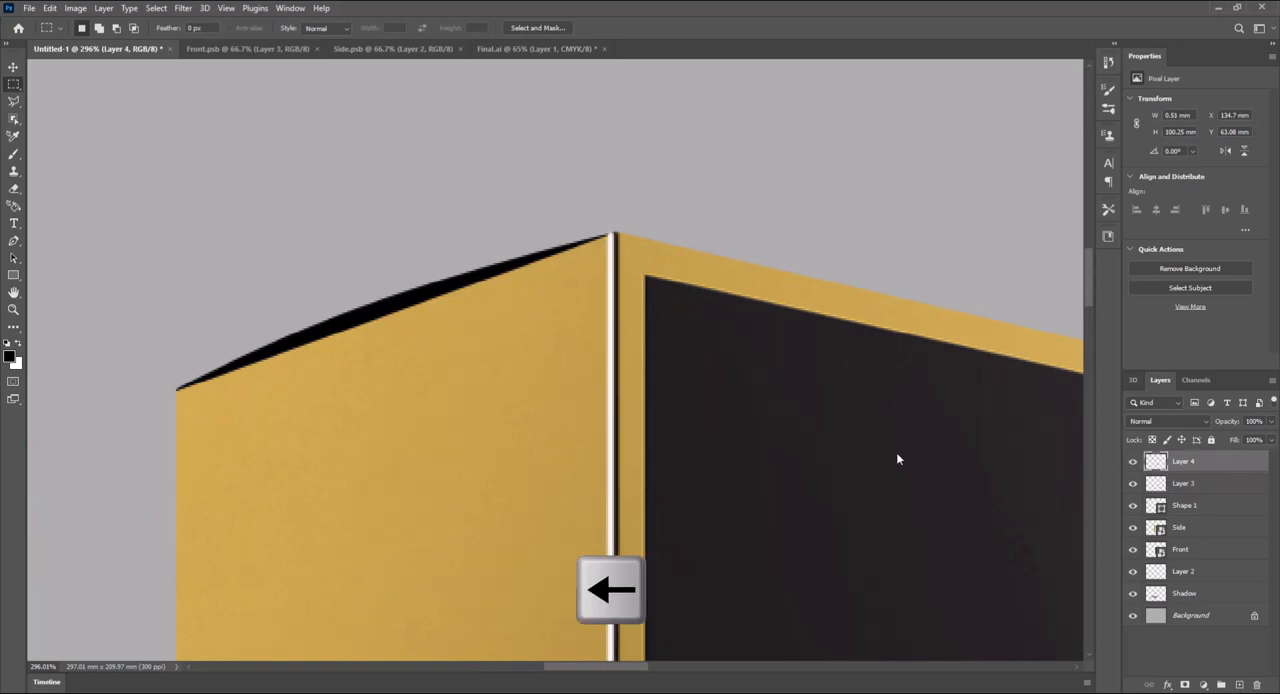
- Lower the opacity of the Layer 4 highlight to 46% and of the Layer 3 dark edge to 37%
{"action": "left_click", "coordinate": [1271, 423]}
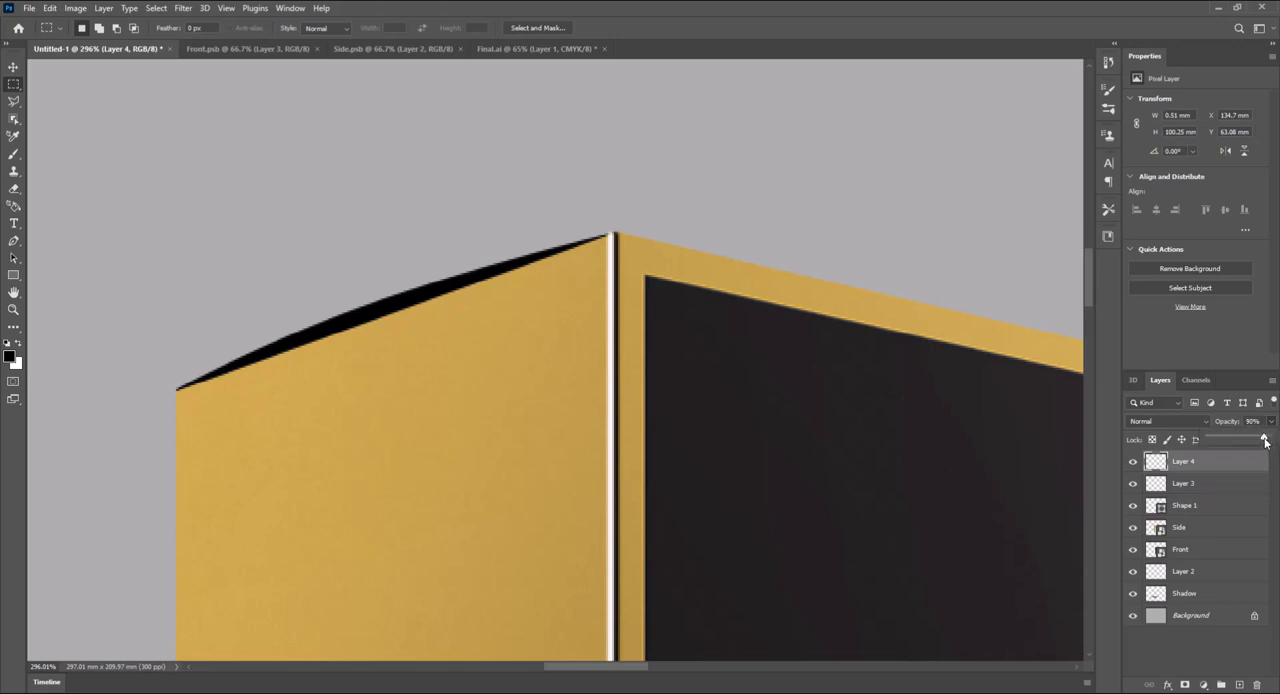
{"action": "left_click_drag", "start_coordinate": [1265, 442], "coordinate": [1236, 442]}
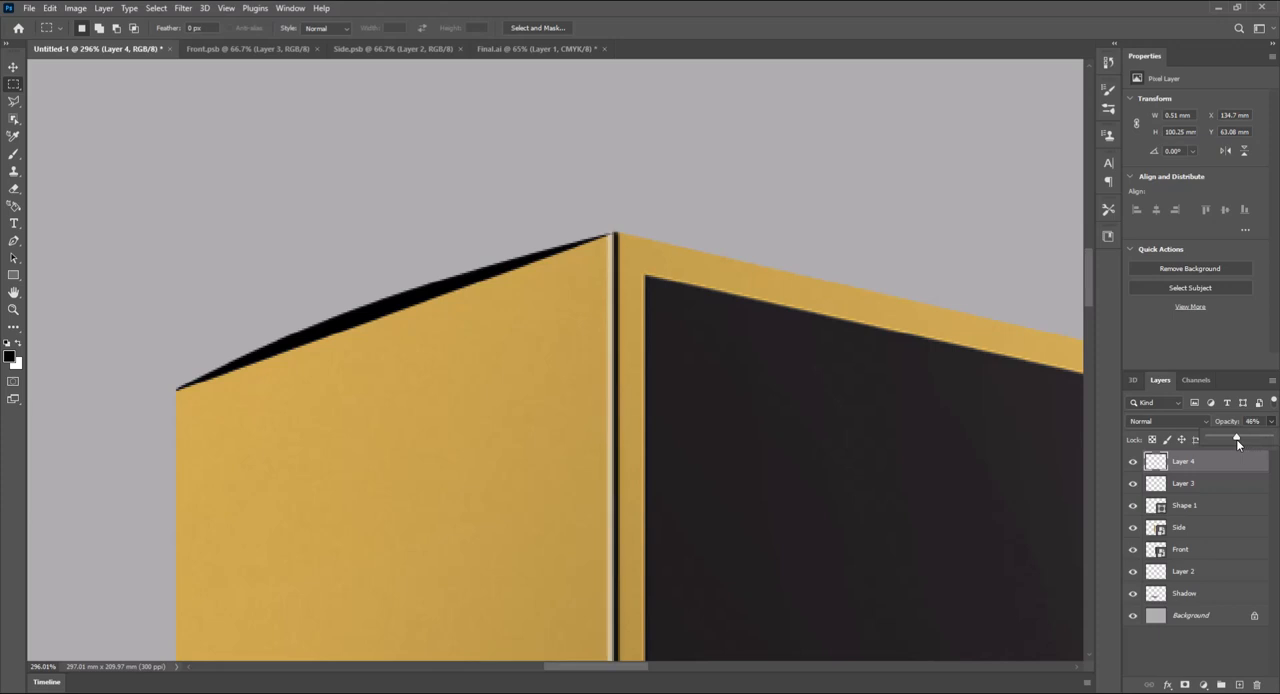
{"action": "left_click", "coordinate": [1188, 483]}
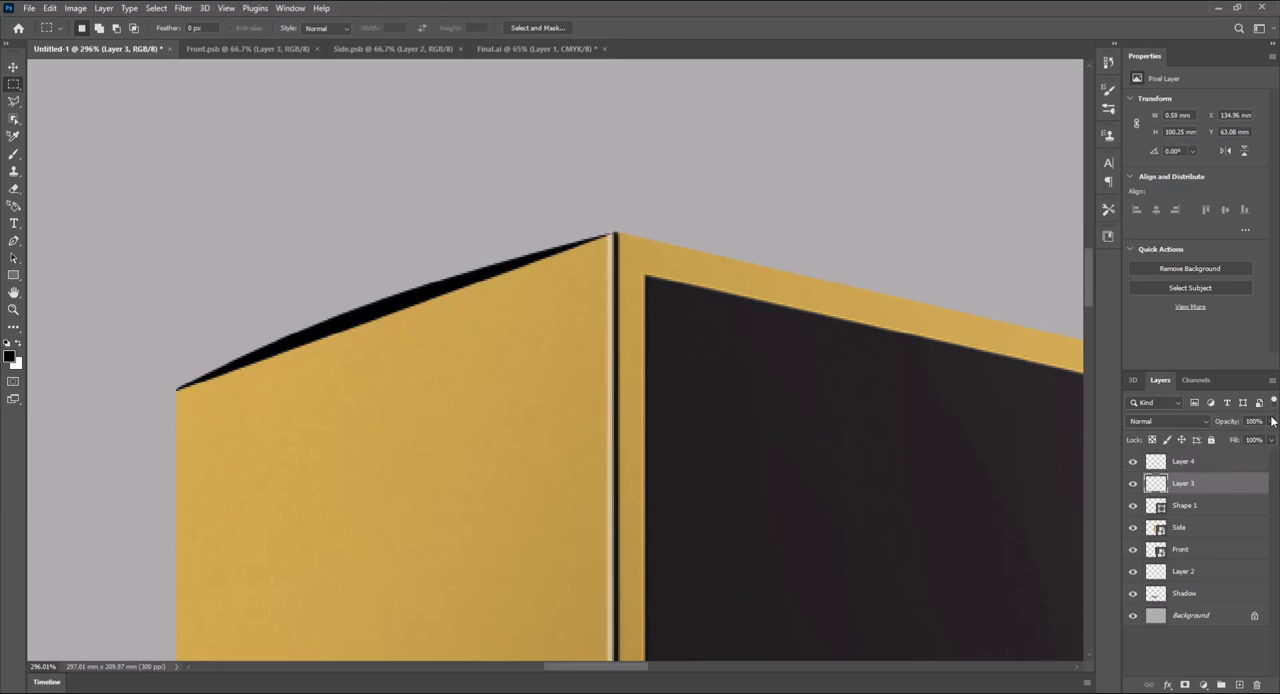
{"action": "left_click_drag", "start_coordinate": [1267, 442], "coordinate": [1258, 442]}
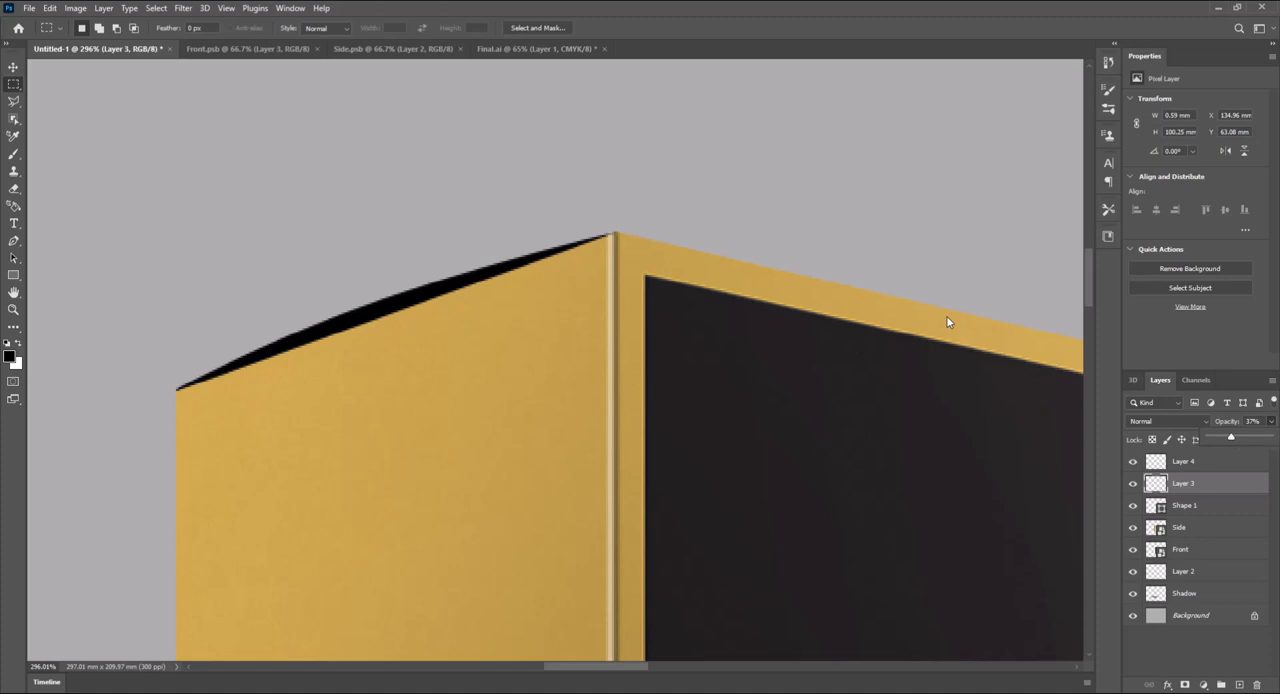
- Add a new layer above Background and marquee-select a full-width floor area about 297 × 73 mm along the canvas's lower edge
{"action": "scroll", "coordinate": [910, 340], "scroll_direction": "down", "scroll_amount": 10, "text": "alt"}
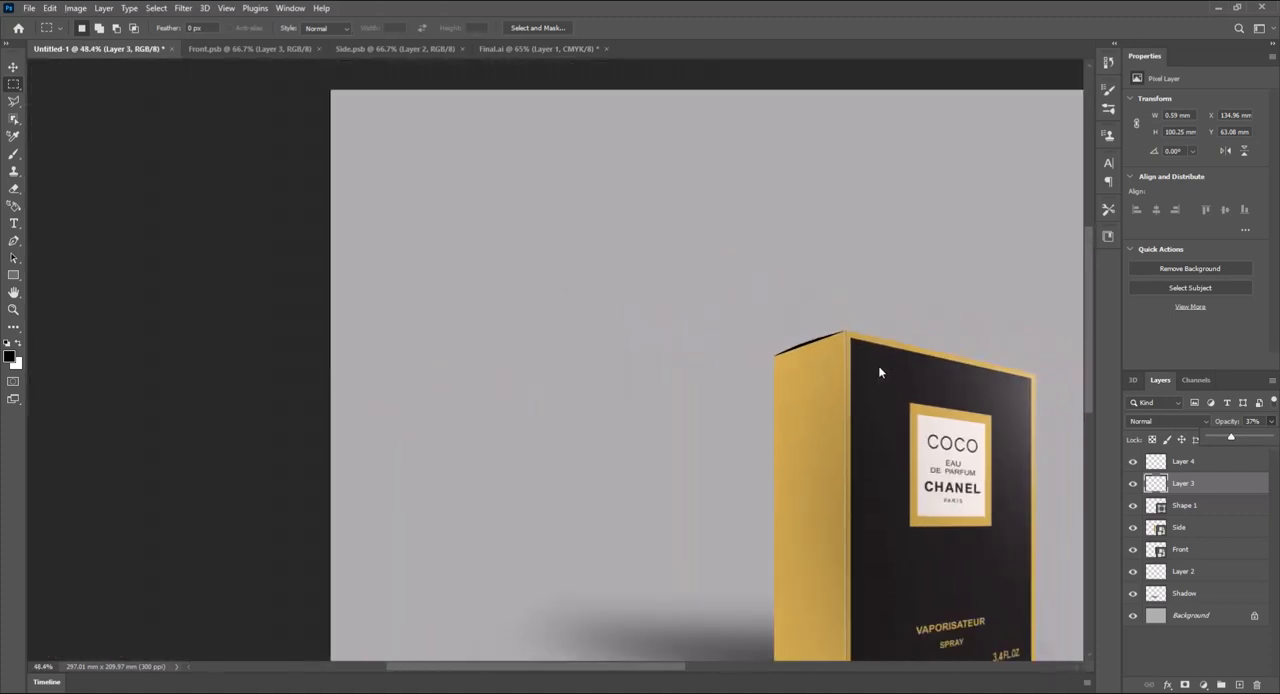
{"action": "left_click_drag", "start_coordinate": [925, 442], "coordinate": [700, 284]}
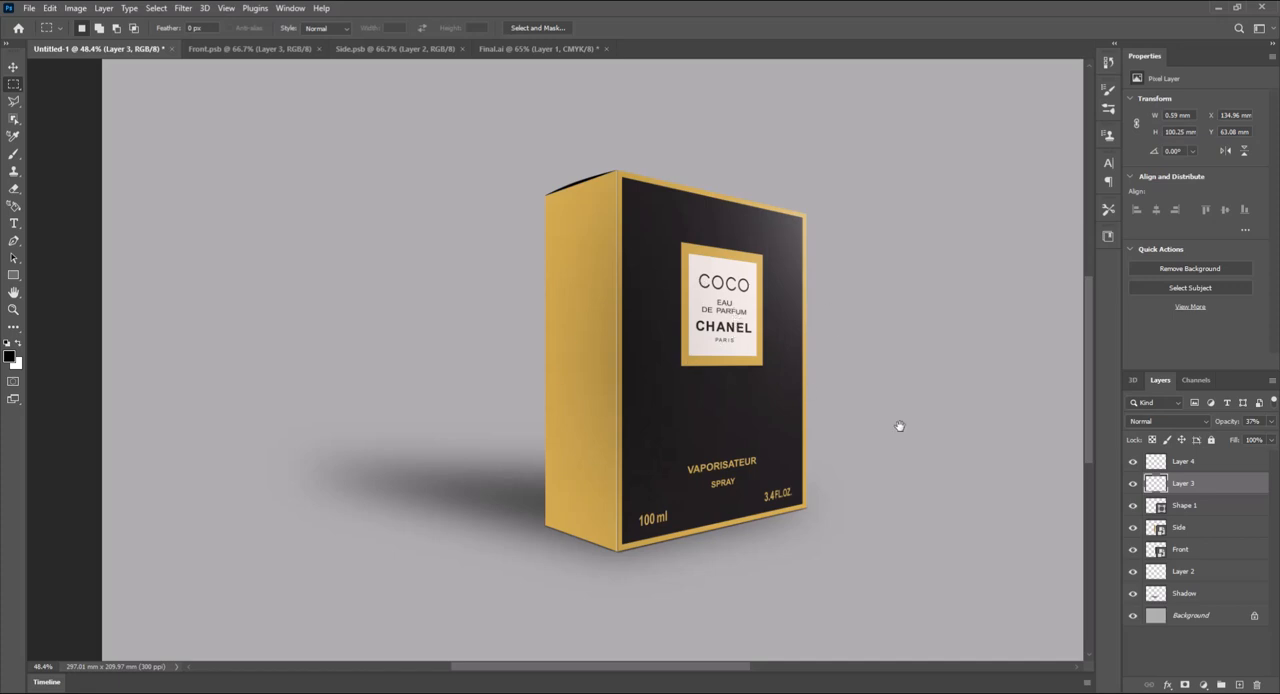
{"action": "left_click_drag", "start_coordinate": [899, 426], "coordinate": [753, 447]}
{"action": "scroll", "coordinate": [757, 447], "scroll_direction": "down", "scroll_amount": 2}
{"action": "scroll", "coordinate": [758, 449], "scroll_direction": "down", "scroll_amount": 1}
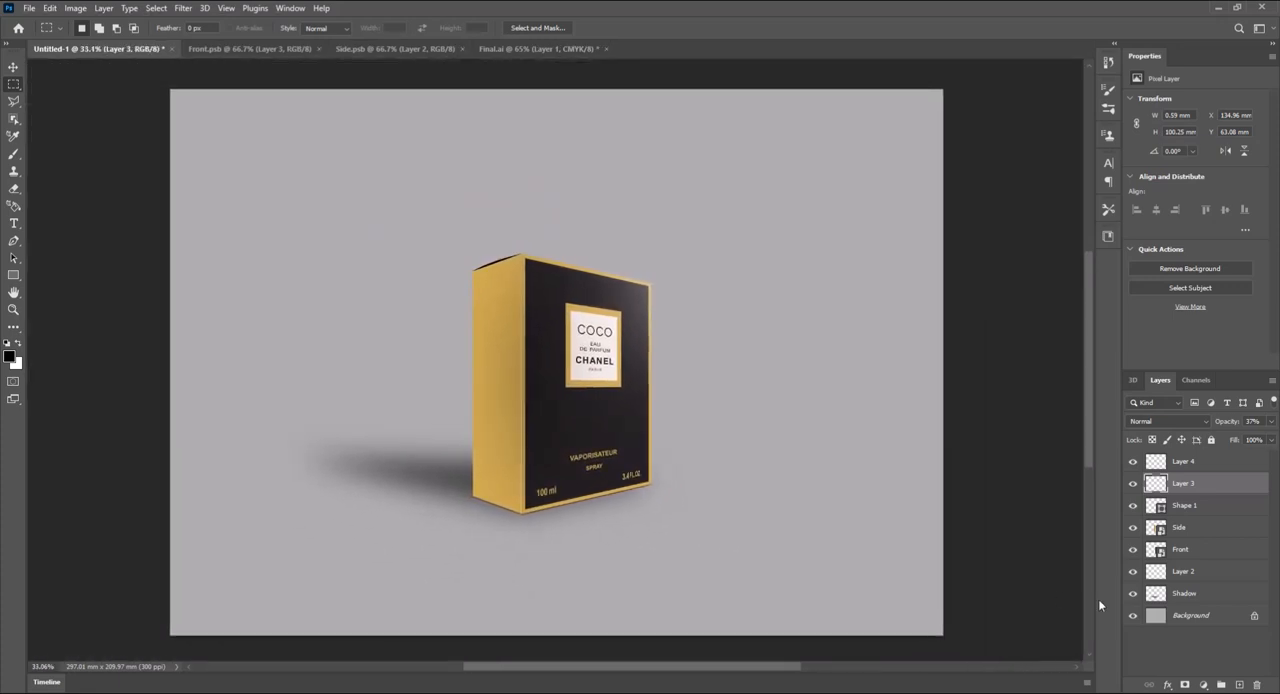
{"action": "left_click", "coordinate": [1205, 619]}
{"action": "left_click", "coordinate": [1239, 685]}
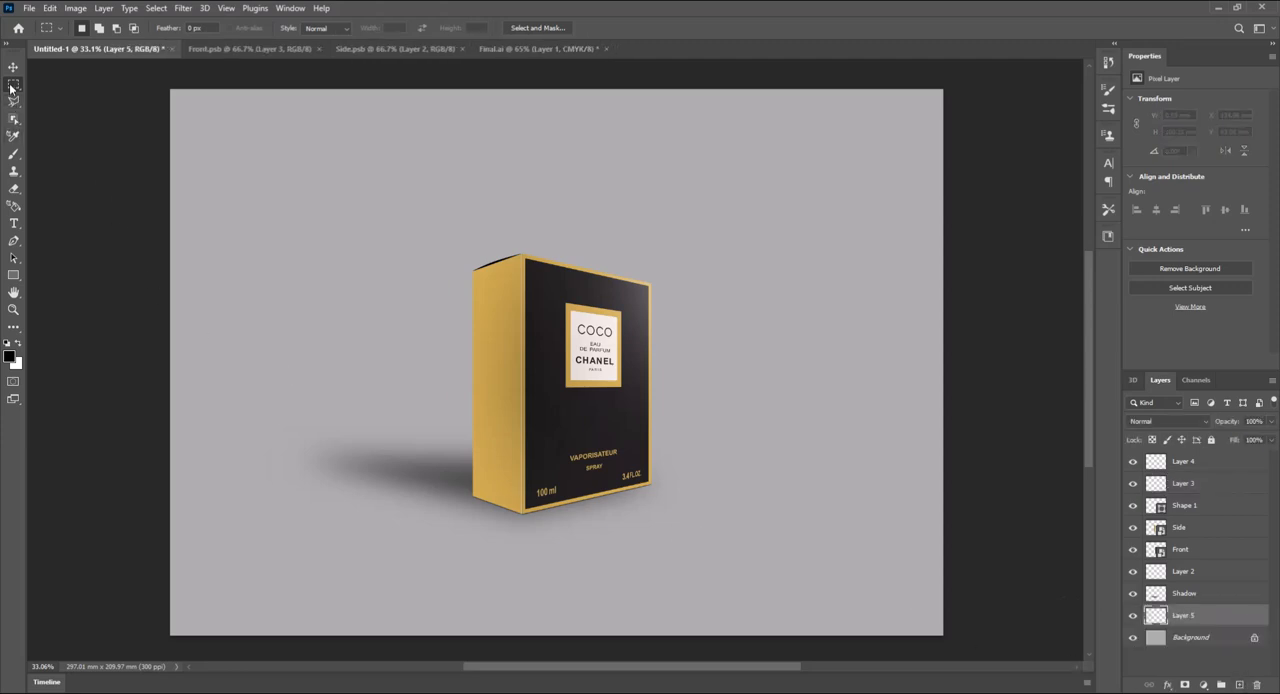
{"action": "left_click_drag", "start_coordinate": [168, 446], "coordinate": [953, 612]}
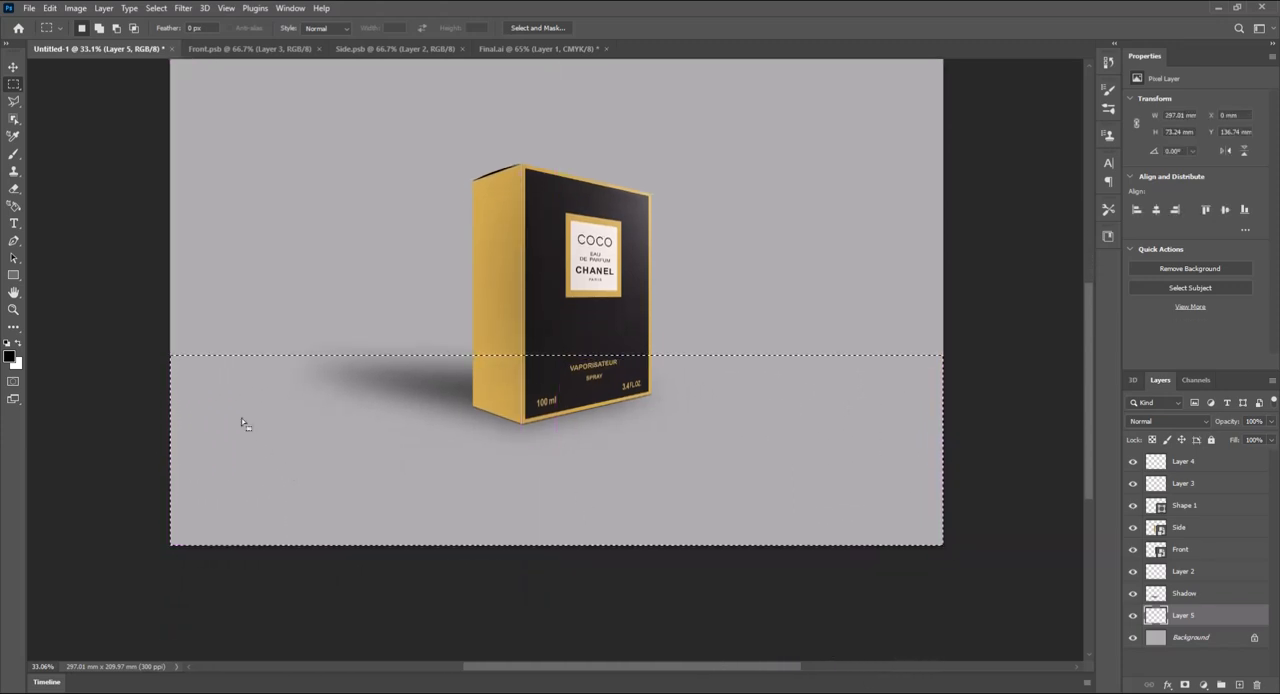
- Set the foreground color to a light tan orange and the background color to pale cream #f3dfc5
{"action": "left_click", "coordinate": [10, 355]}
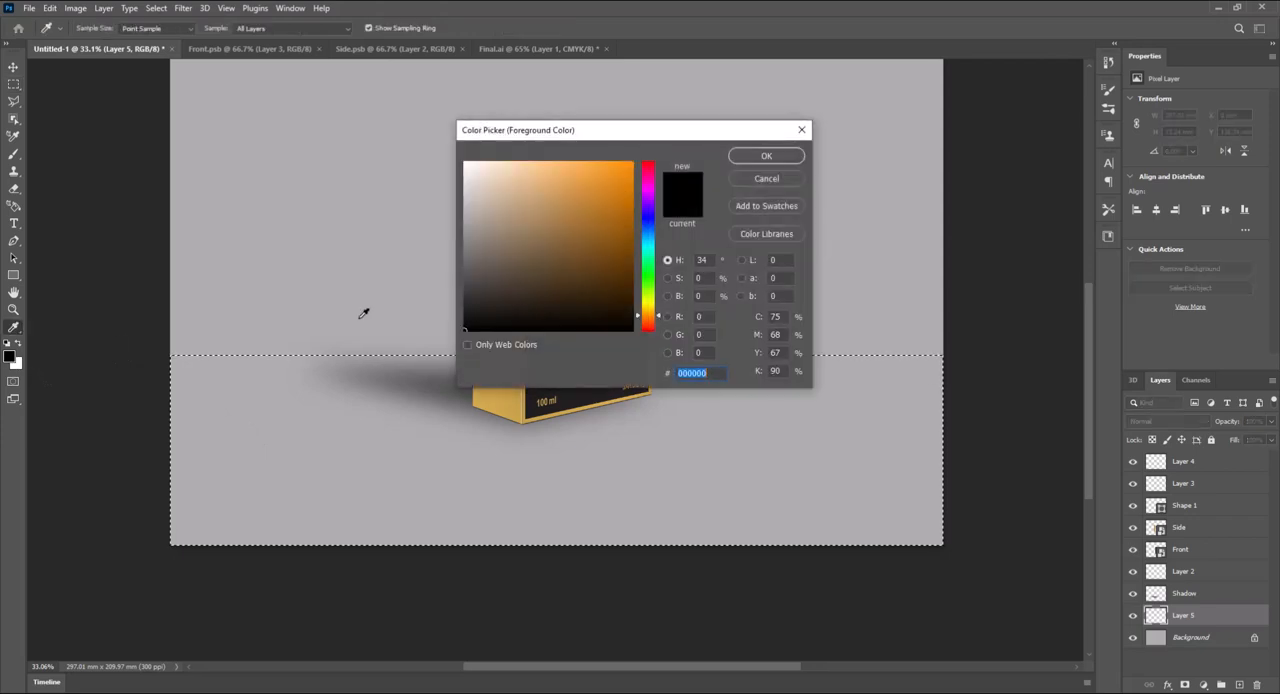
{"action": "mouse_move", "coordinate": [517, 180]}
{"action": "left_mouse_down"}
{"action": "mouse_move", "coordinate": [523, 203]}
{"action": "mouse_move", "coordinate": [536, 188]}
{"action": "mouse_move", "coordinate": [489, 183]}
{"action": "mouse_move", "coordinate": [494, 200]}
{"action": "mouse_move", "coordinate": [489, 181]}
{"action": "left_mouse_up"}
{"action": "key", "text": "Return"}
{"action": "left_click", "coordinate": [15, 362]}
{"action": "left_click", "coordinate": [535, 190]}
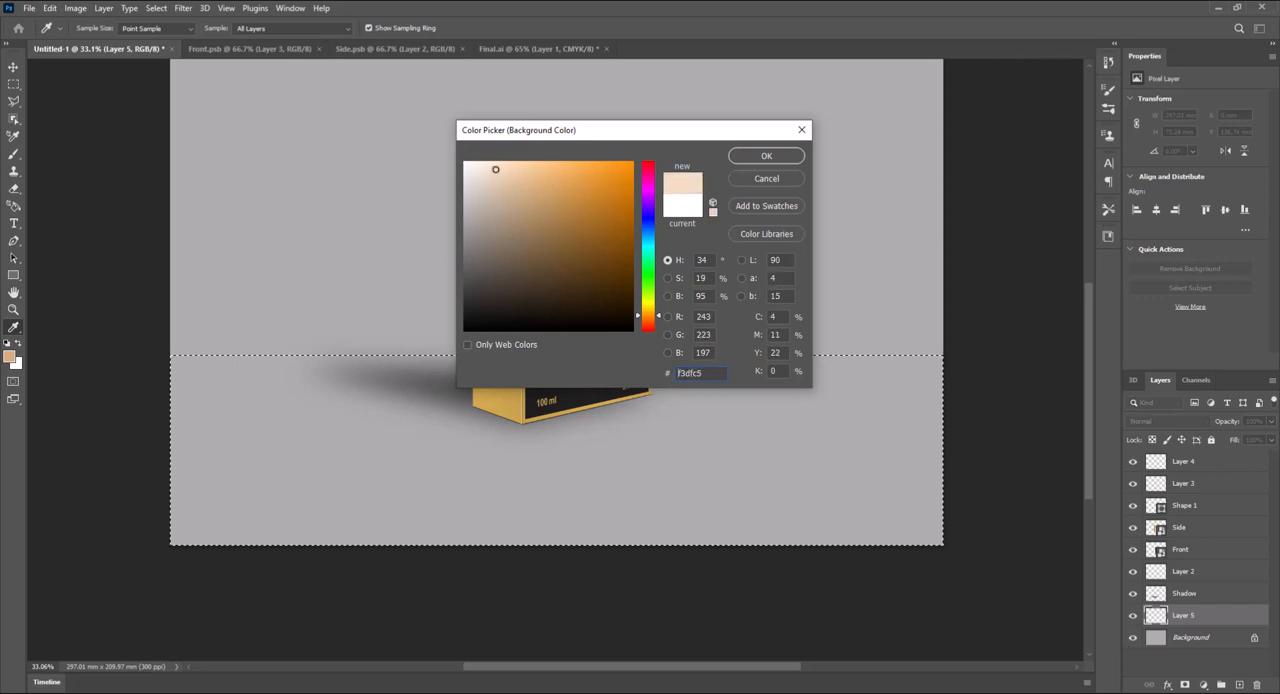
{"action": "left_click", "coordinate": [740, 157]}
{"action": "key", "text": "m"}
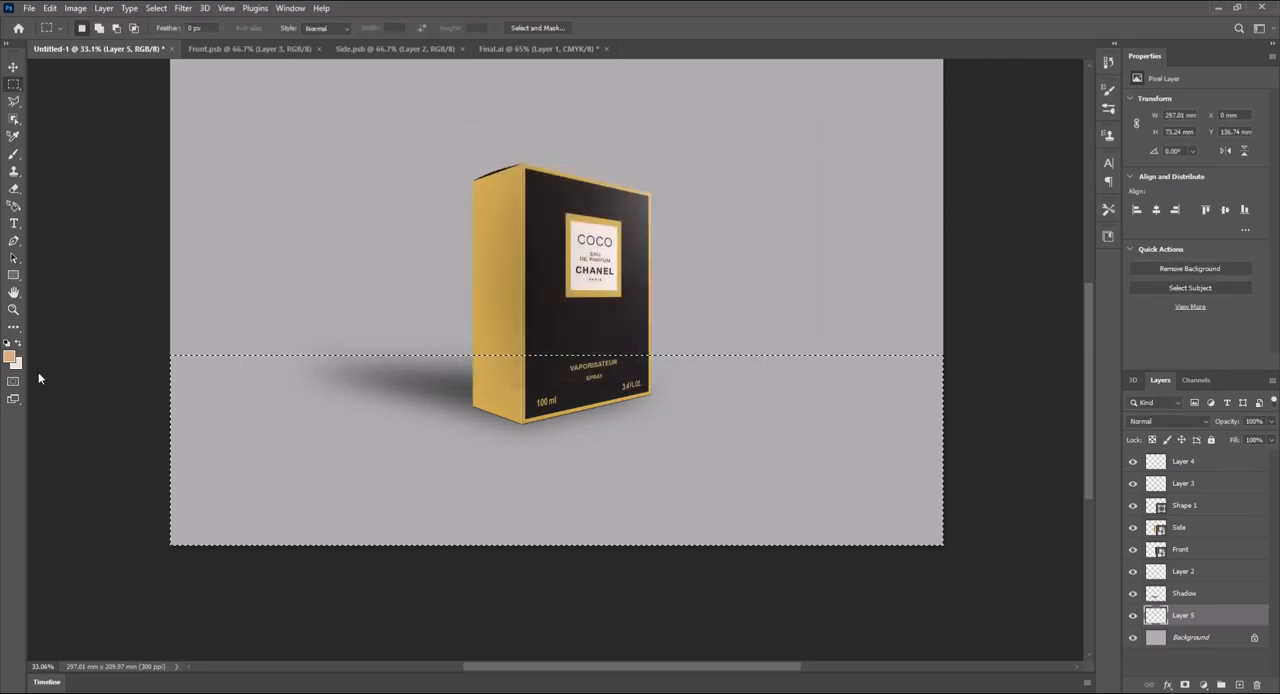
- Fill the floor selection on Layer 5 with a linear gradient running from tan at the horizon down to cream
{"action": "left_click", "coordinate": [14, 328]}
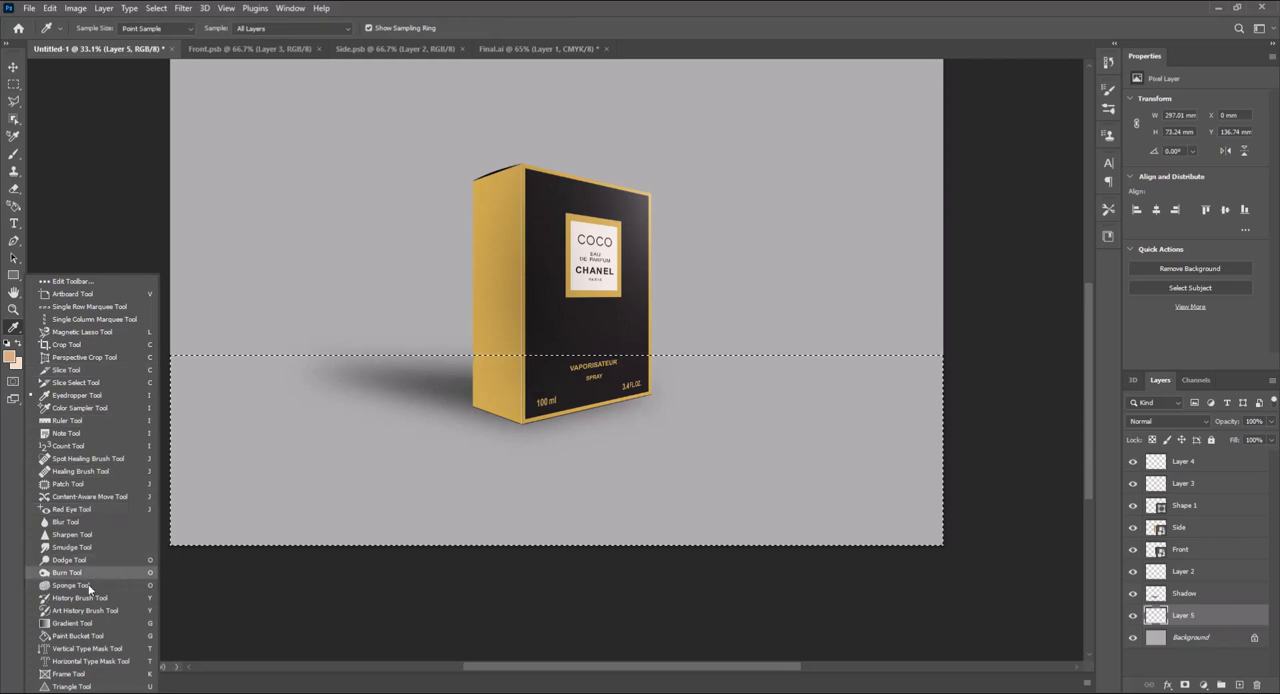
{"action": "left_click", "coordinate": [72, 623]}
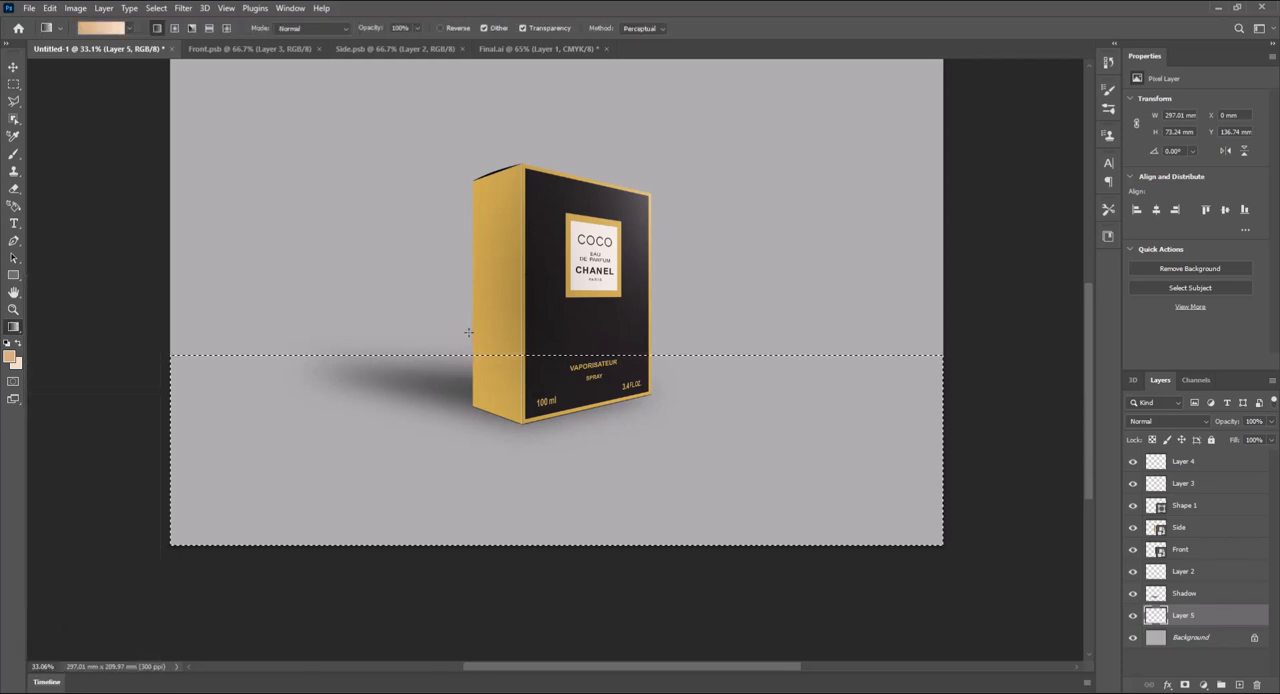
{"action": "left_click_drag", "start_coordinate": [468, 332], "coordinate": [464, 456]}
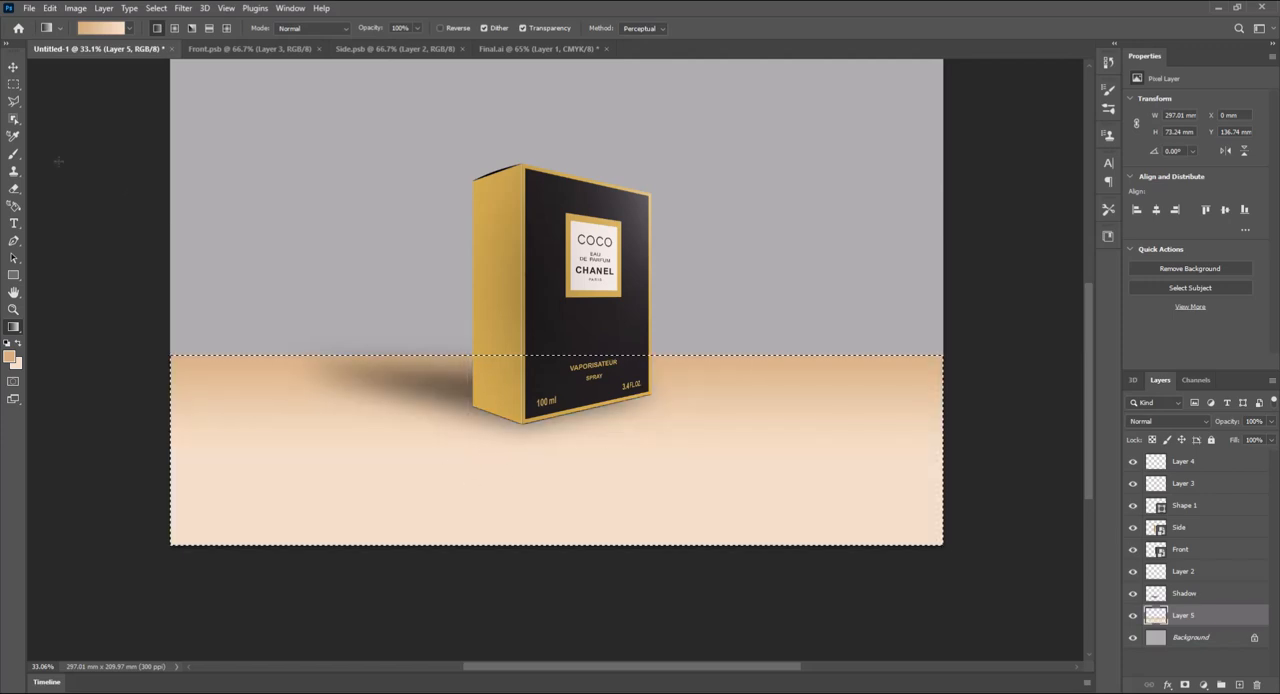
- Marquee-select the full-width wall area above the floor, about 297 × 138 mm
{"action": "left_click", "coordinate": [13, 84]}
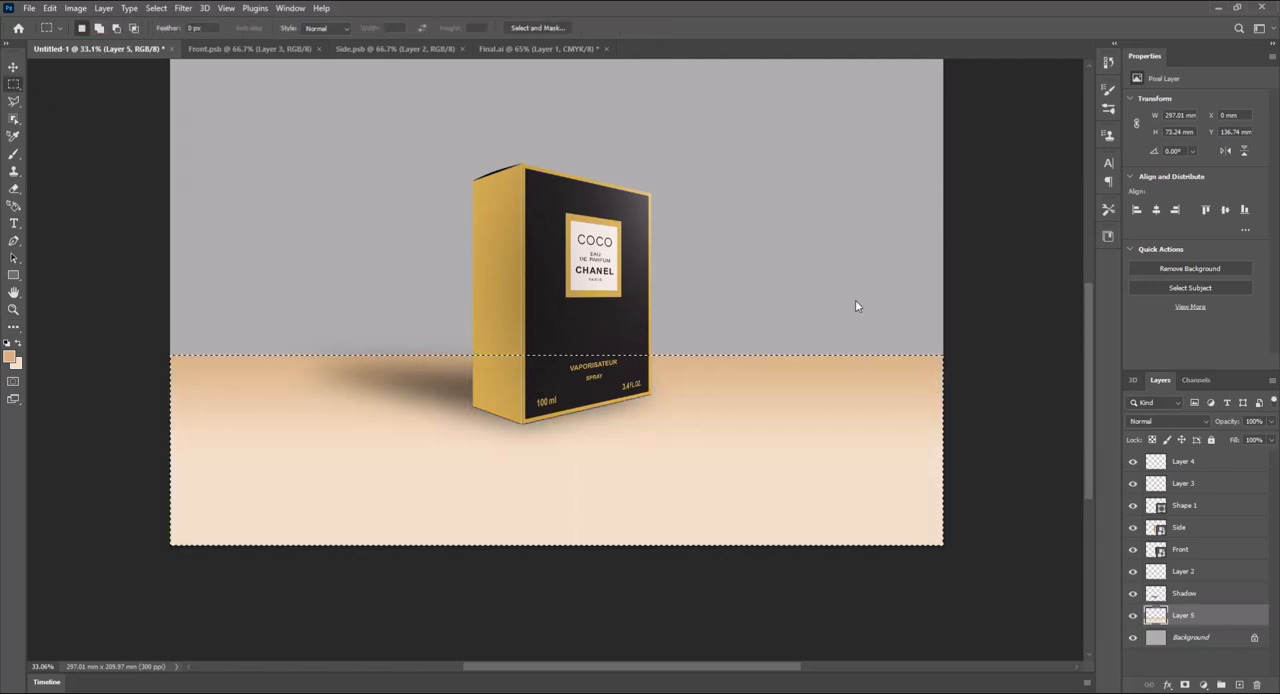
{"action": "left_click_drag", "start_coordinate": [944, 357], "coordinate": [130, 55]}
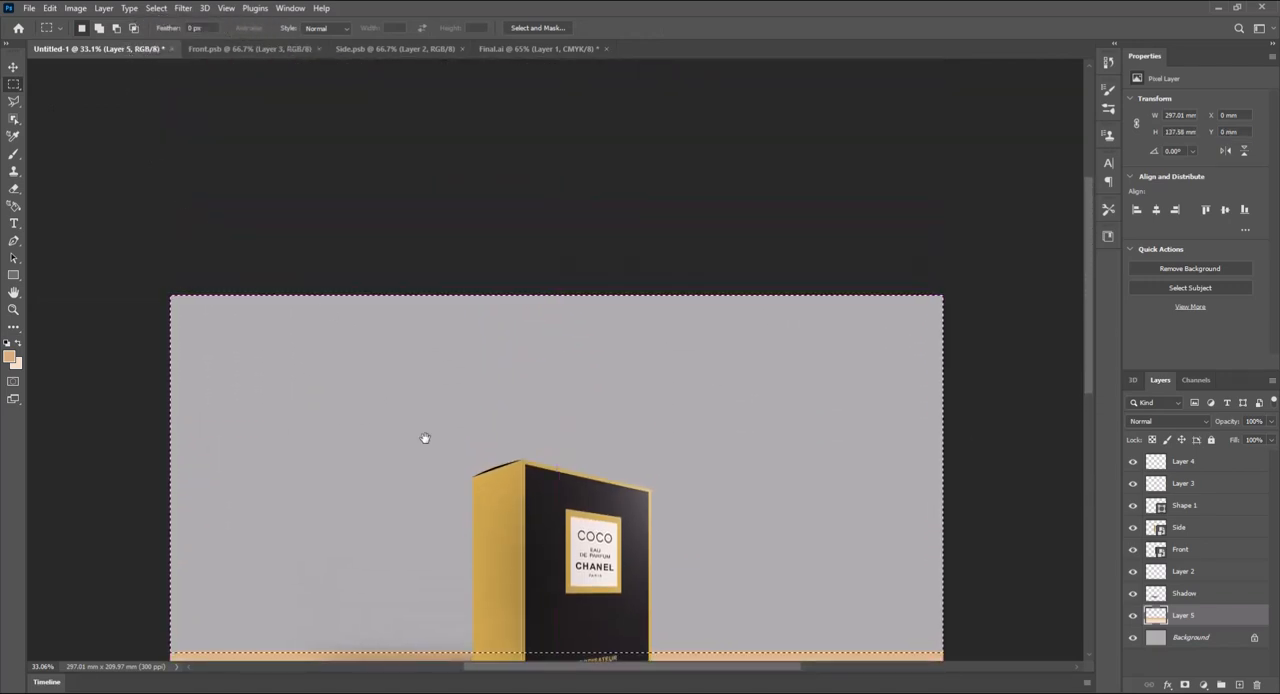
{"action": "left_click_drag", "start_coordinate": [424, 438], "coordinate": [423, 266]}
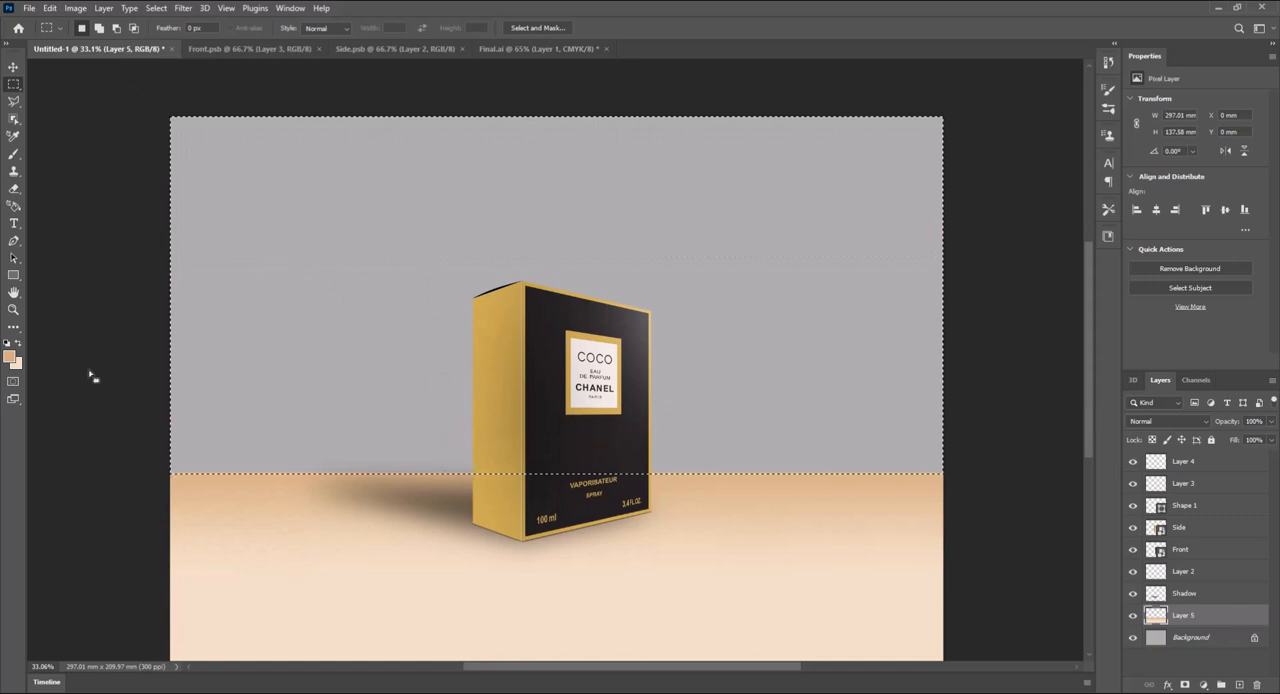
- Fill the wall selection with a linear gradient from tan at the horizon up to cream, and clear the selection
{"action": "left_click", "coordinate": [14, 328]}
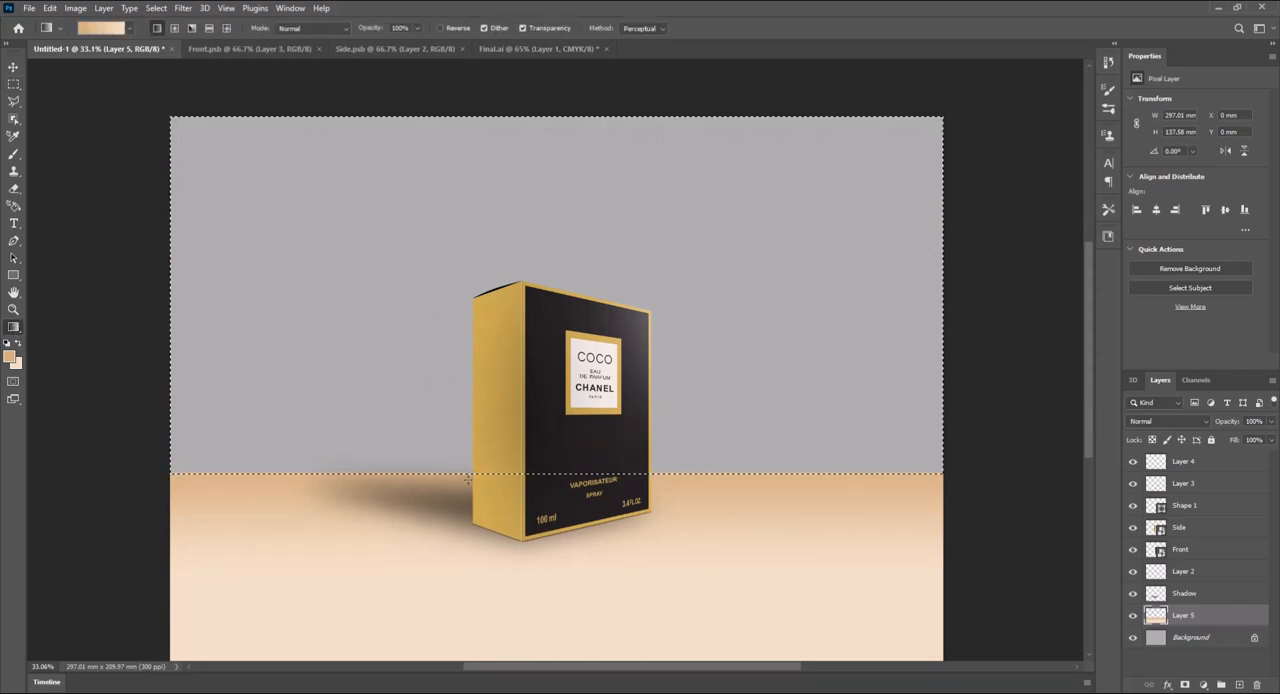
{"action": "left_click_drag", "start_coordinate": [468, 479], "coordinate": [466, 455]}
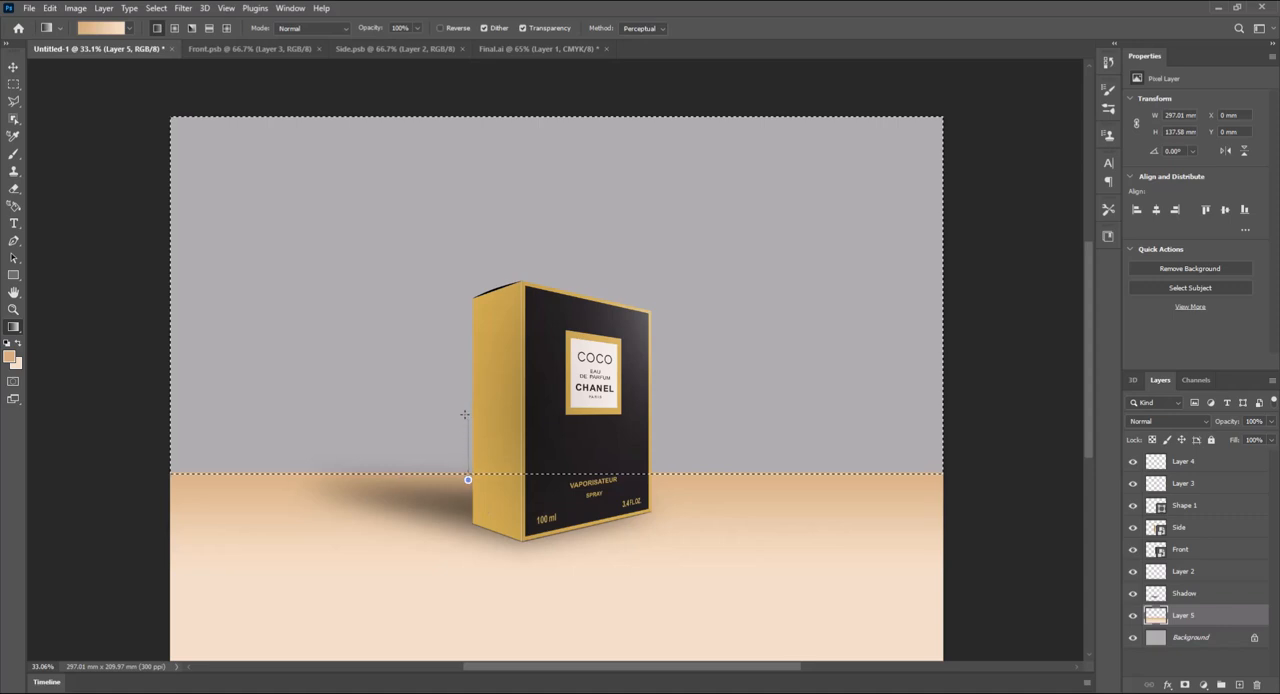
{"action": "left_click_drag", "start_coordinate": [464, 400], "coordinate": [463, 347]}
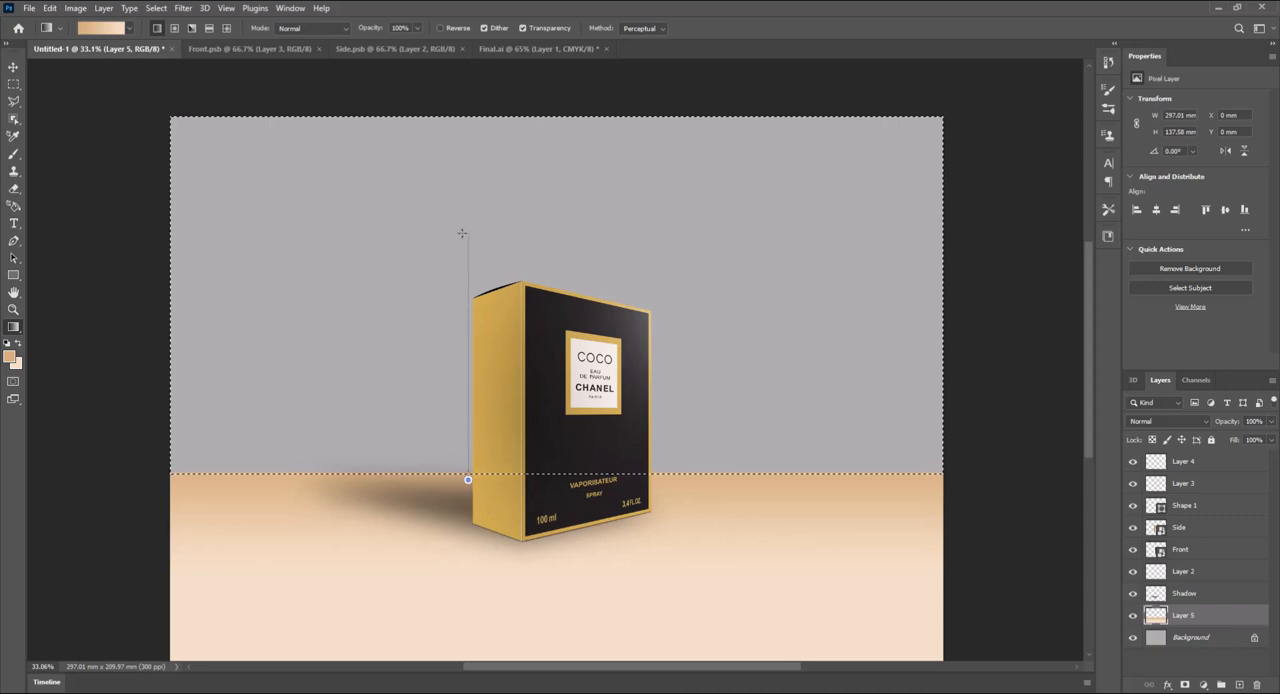
{"action": "left_click_drag", "start_coordinate": [462, 233], "coordinate": [462, 233]}
{"action": "scroll", "coordinate": [440, 413], "scroll_direction": "down", "scroll_amount": 3}
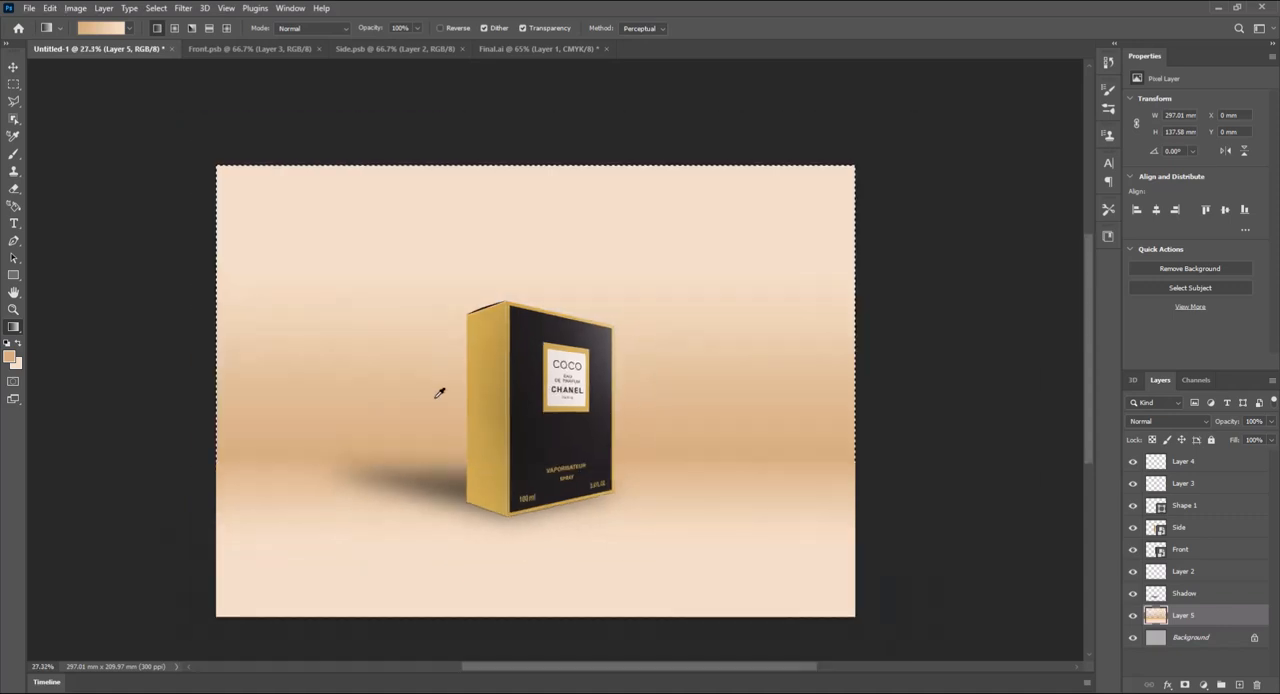
{"action": "key", "text": "m"}
{"action": "key", "text": "ctrl+d"}
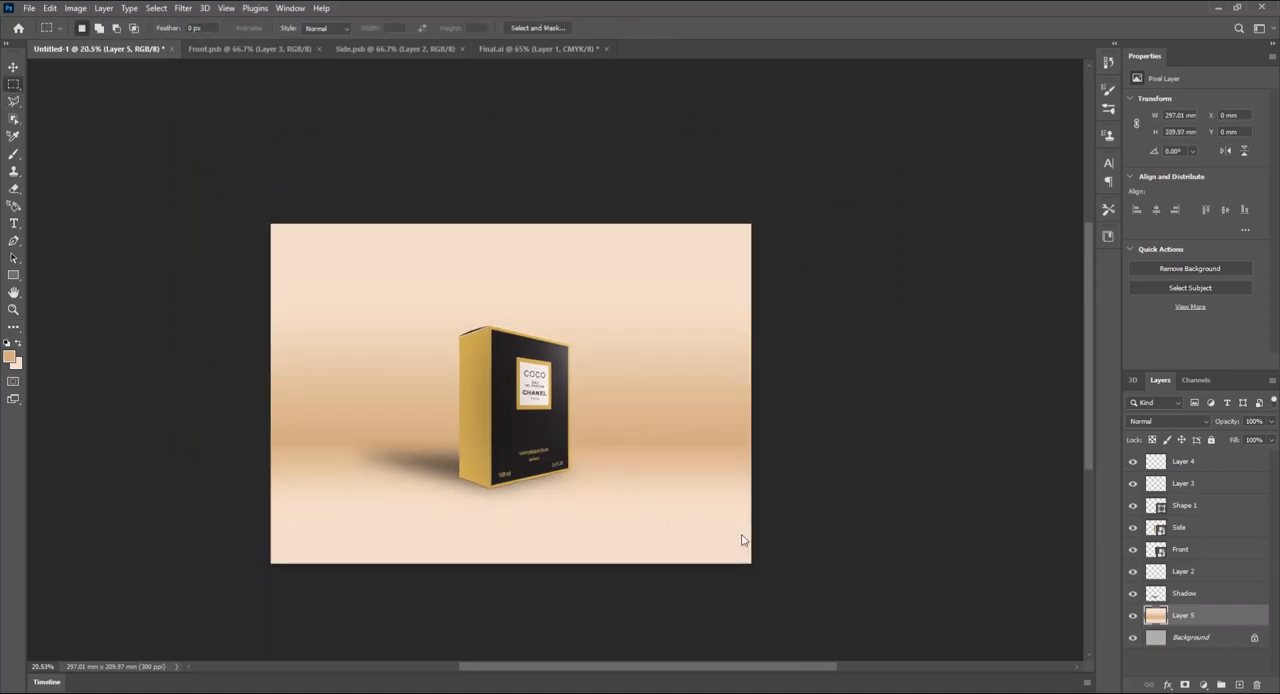
- Select all box layers from Shadow through Layer 4 and move the box slightly lower onto the floor
{"action": "left_click_drag", "start_coordinate": [798, 545], "coordinate": [840, 494]}
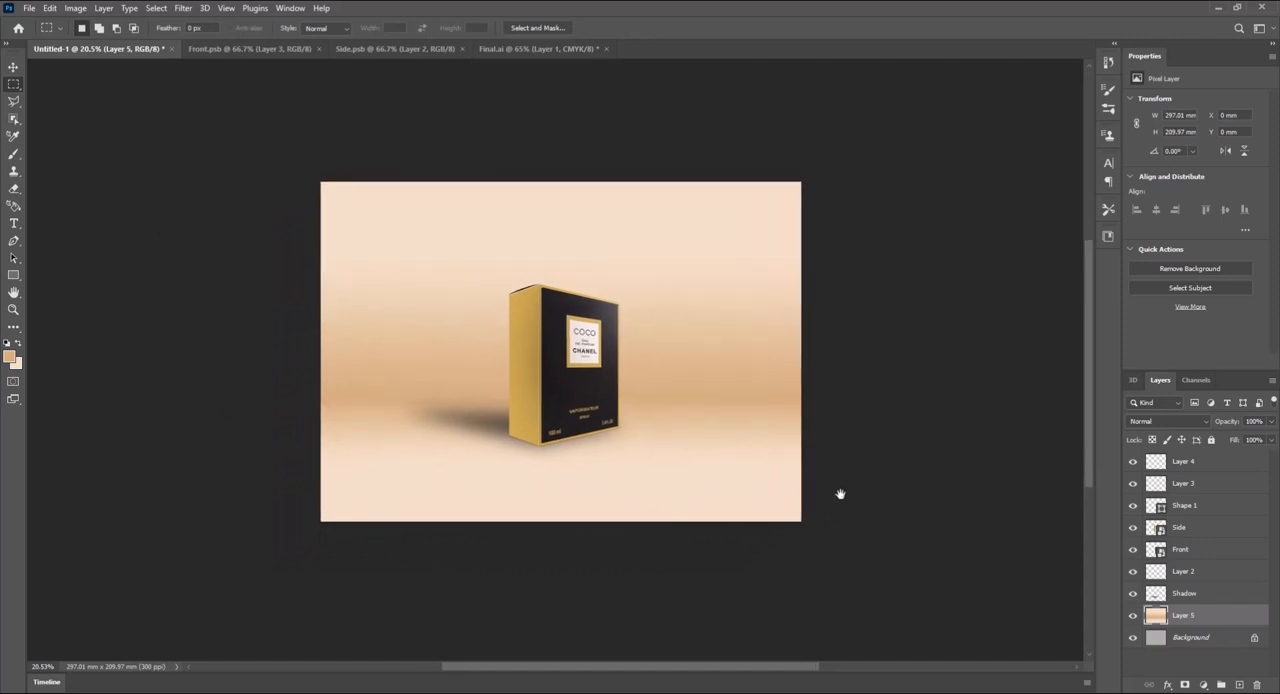
{"action": "scroll", "coordinate": [697, 486], "scroll_direction": "up", "scroll_amount": 1}
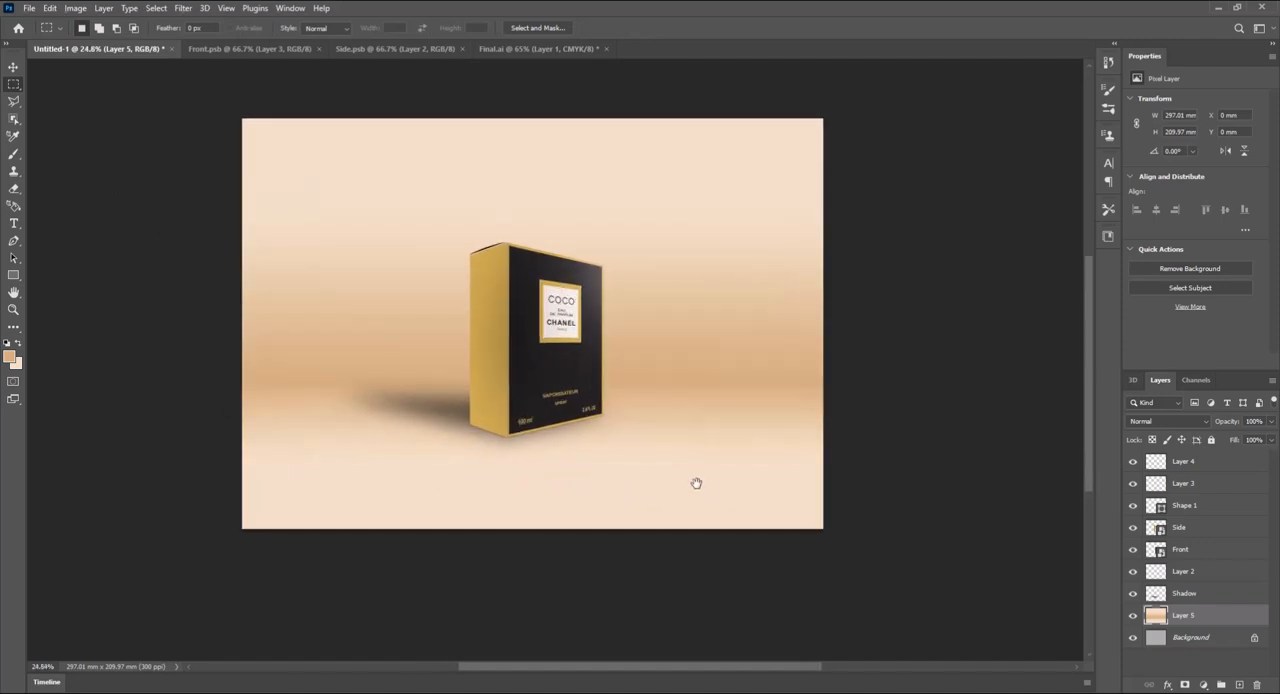
{"action": "left_click", "coordinate": [1218, 595]}
{"action": "left_click", "coordinate": [1208, 461], "text": "shift"}
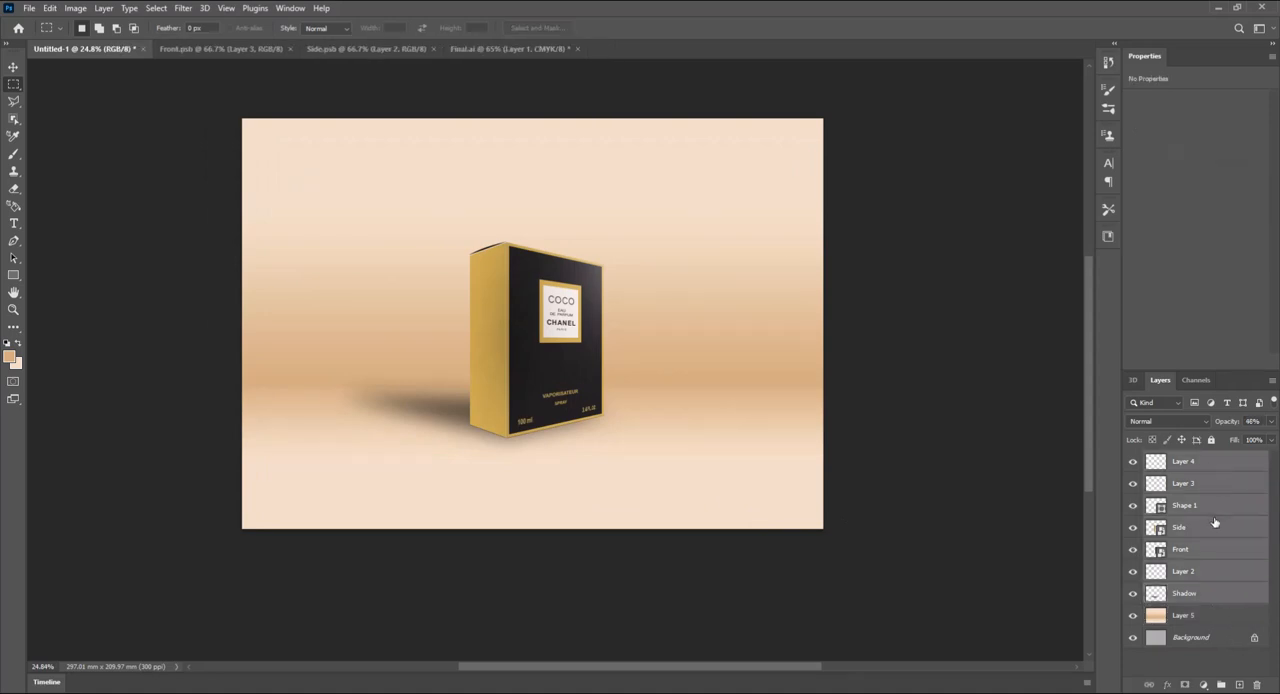
{"action": "left_click", "coordinate": [13, 66]}
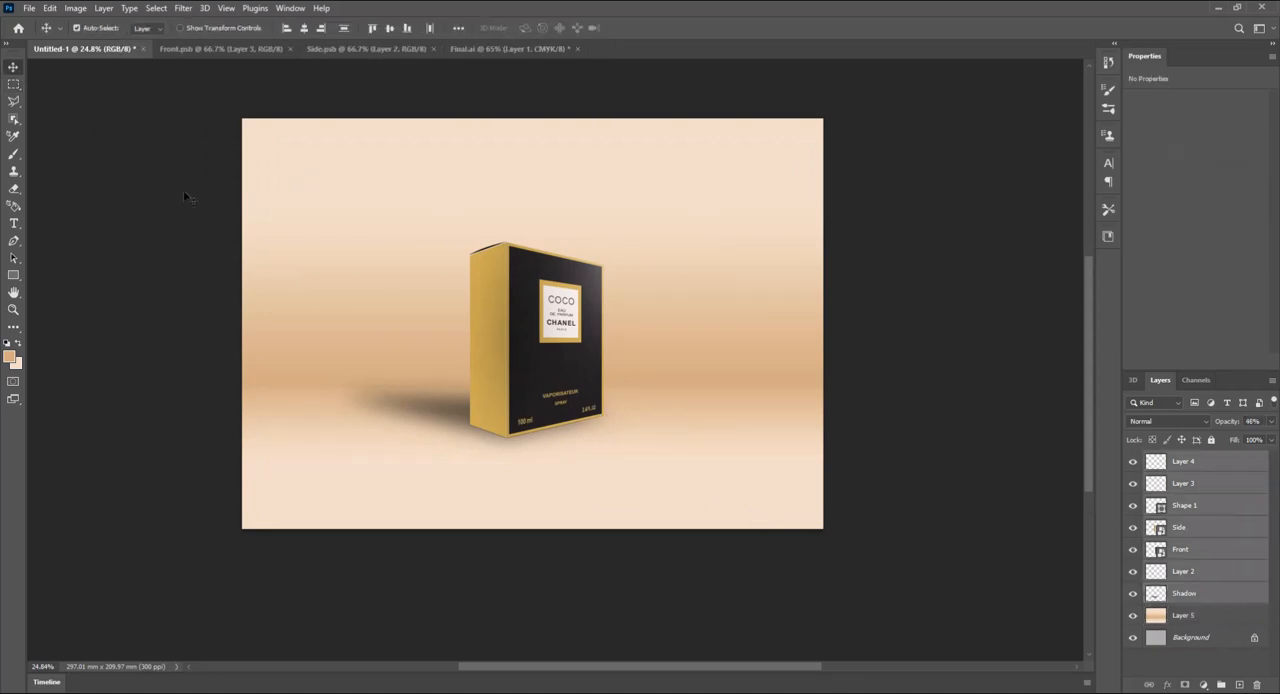
{"action": "key", "text": "ctrl"}
{"action": "left_click_drag", "start_coordinate": [926, 380], "coordinate": [922, 414]}
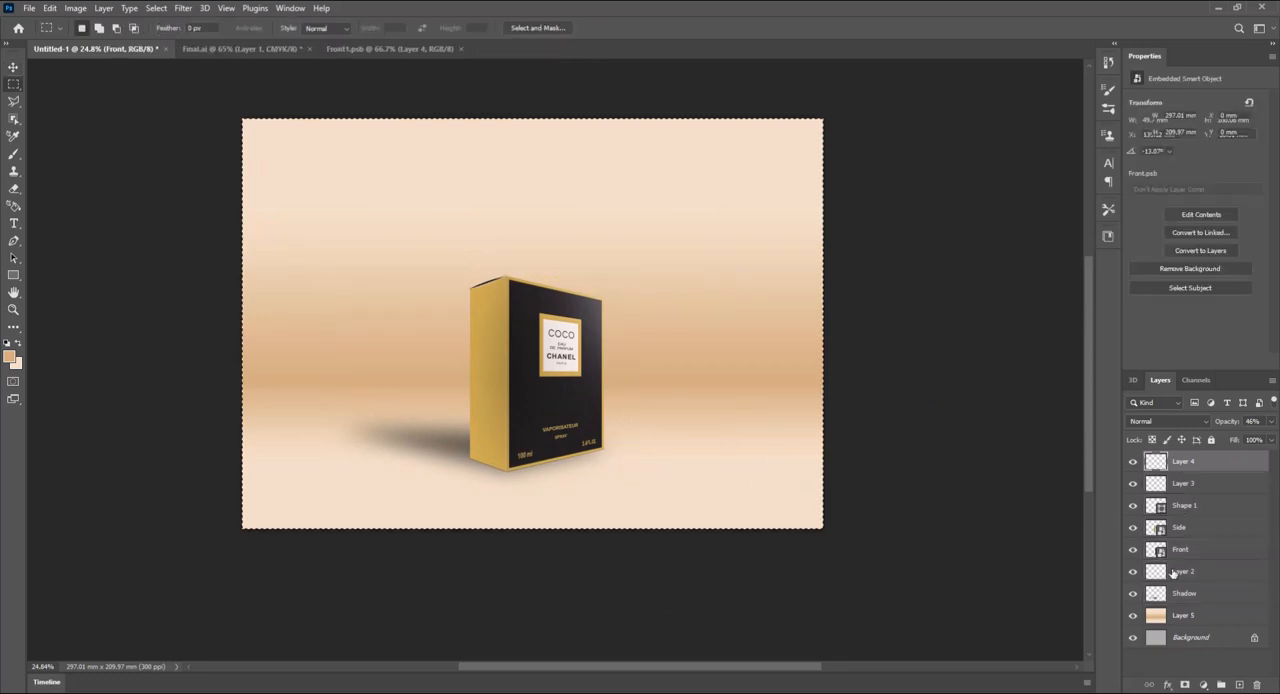
- Select all layers and crop the canvas closer around the box to about 225 × 162 mm
{"action": "key", "text": "ctrl+alt+a"}
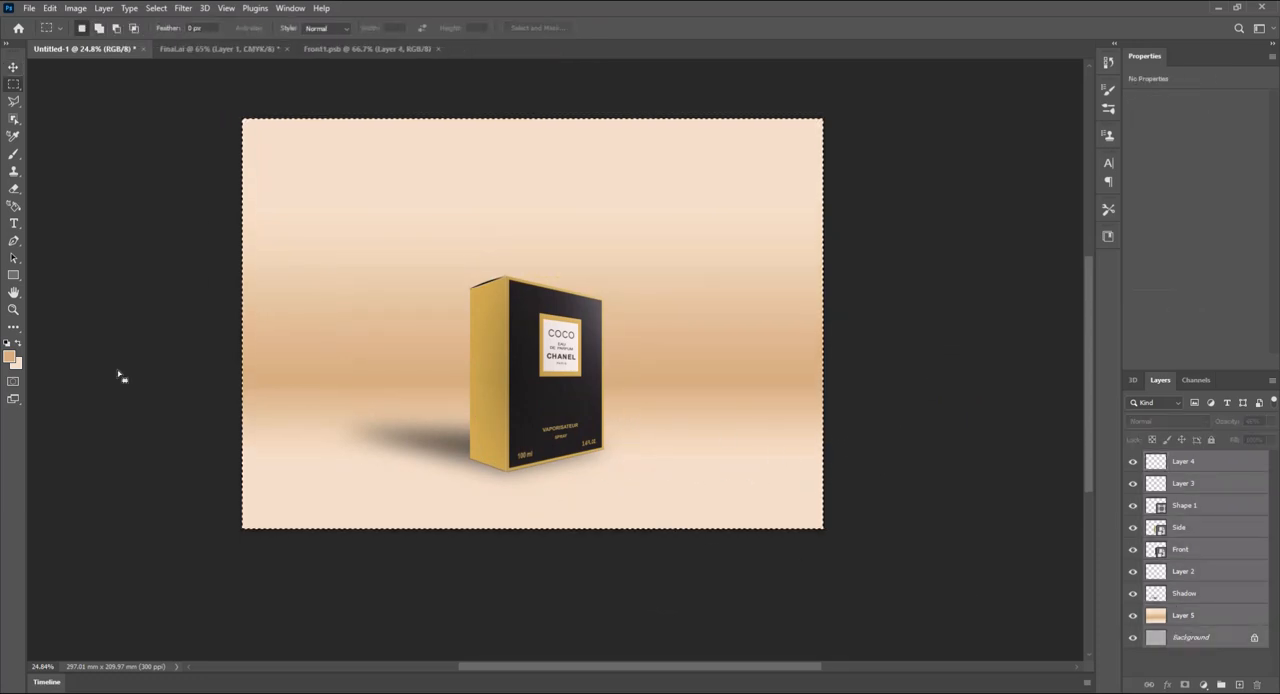
{"action": "left_click", "coordinate": [13, 328]}
{"action": "left_click", "coordinate": [68, 332]}
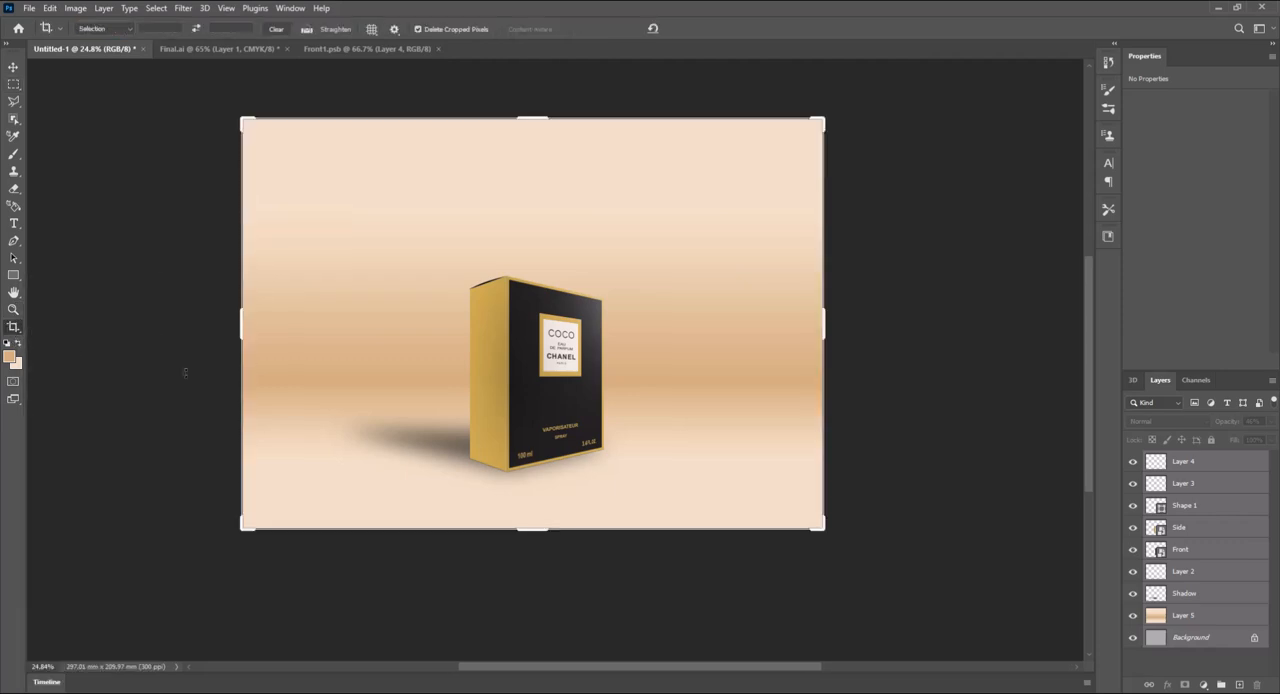
{"action": "left_click_drag", "start_coordinate": [242, 326], "coordinate": [306, 323]}
{"action": "left_click_drag", "start_coordinate": [760, 326], "coordinate": [747, 328]}
{"action": "left_click_drag", "start_coordinate": [540, 486], "coordinate": [540, 481]}
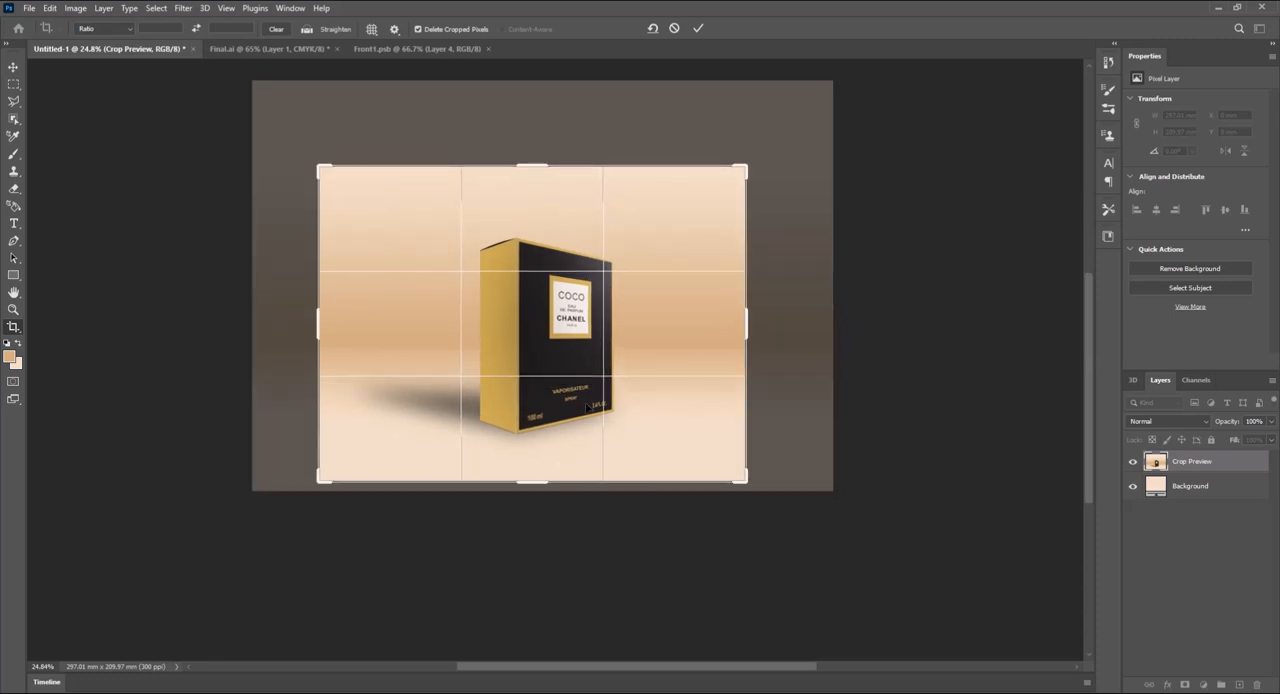
{"action": "left_click_drag", "start_coordinate": [747, 330], "coordinate": [754, 333]}
{"action": "key", "text": "Return"}
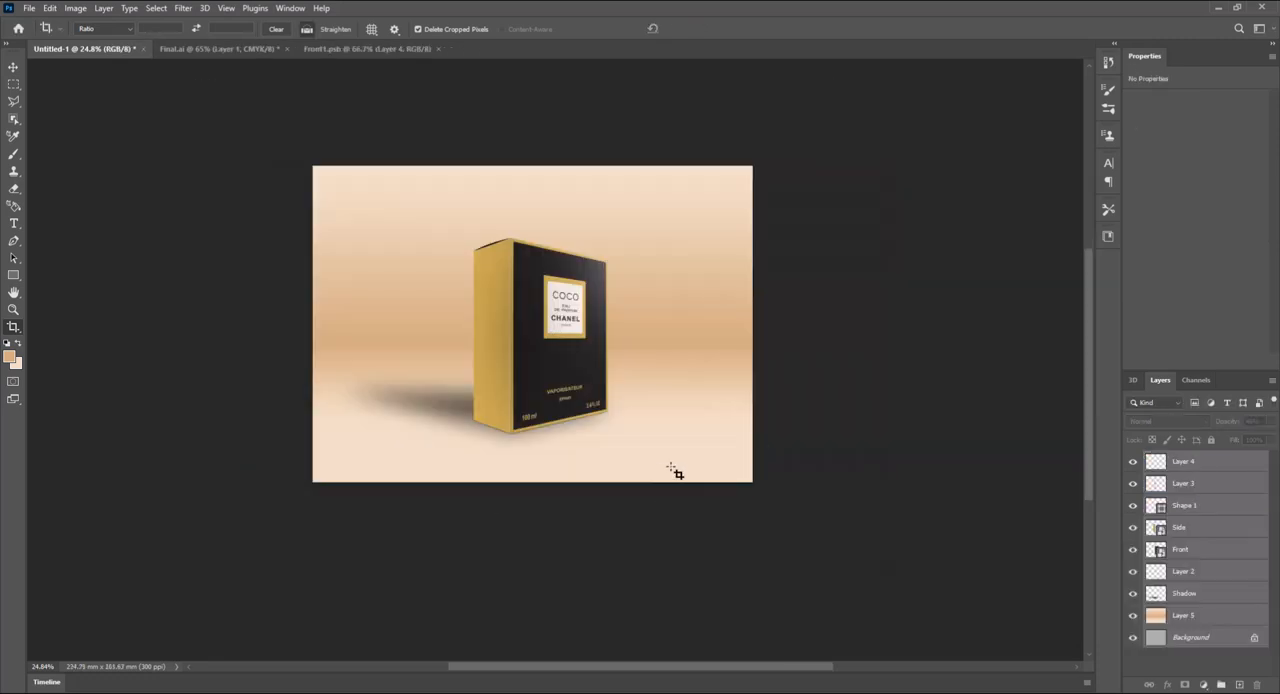
- Add a new layer named Embose above Layer 4
{"action": "scroll", "coordinate": [632, 441], "scroll_direction": "up", "scroll_amount": 2}
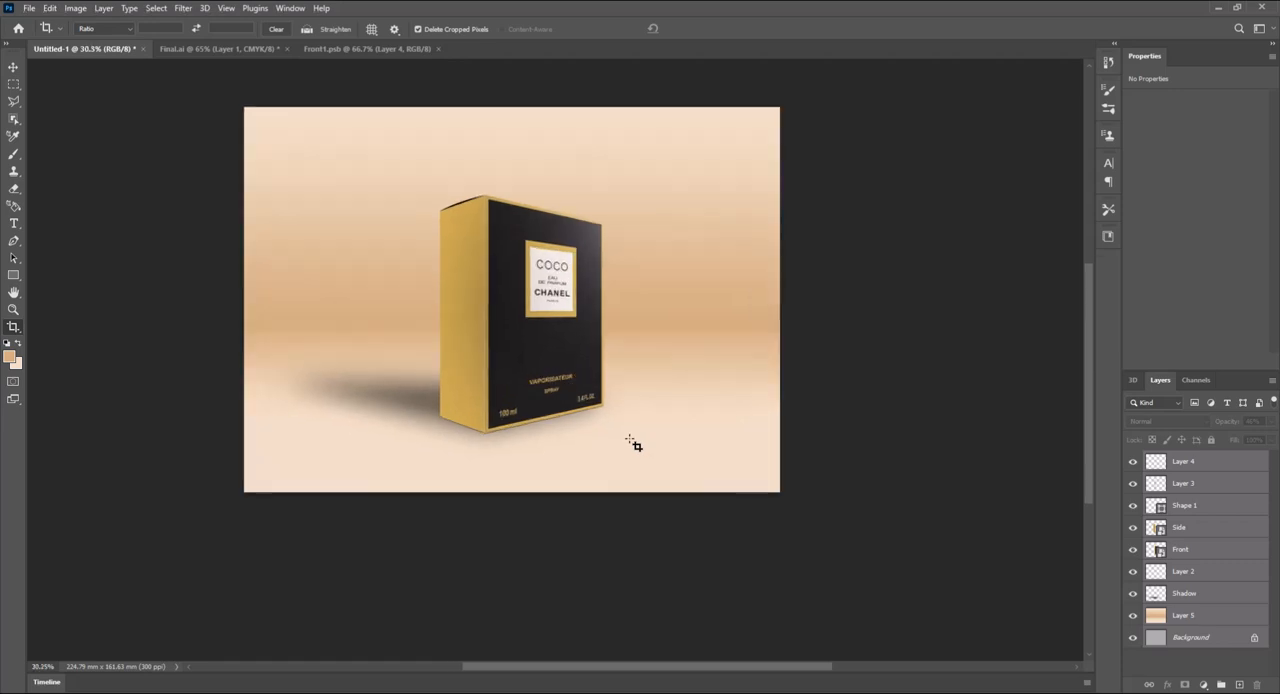
{"action": "scroll", "coordinate": [632, 441], "scroll_direction": "up", "scroll_amount": 1}
{"action": "scroll", "coordinate": [632, 441], "scroll_direction": "up", "scroll_amount": 1}
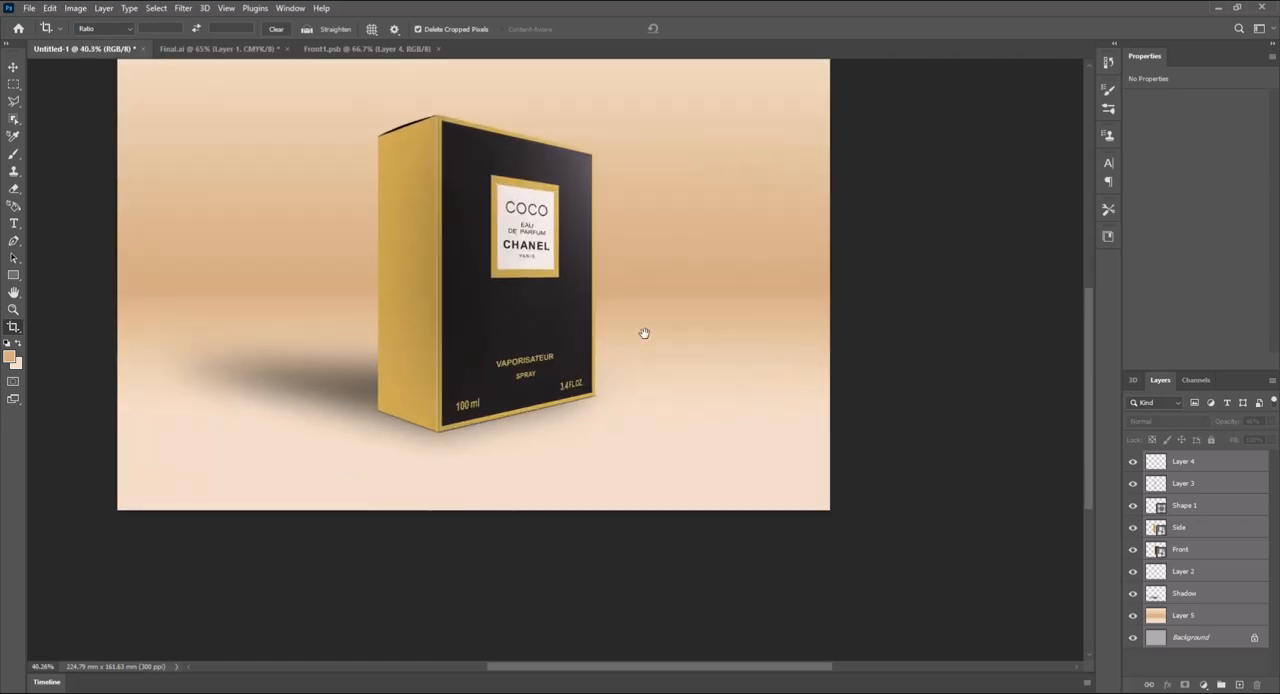
{"action": "scroll", "coordinate": [643, 331], "scroll_direction": "up", "scroll_amount": 1}
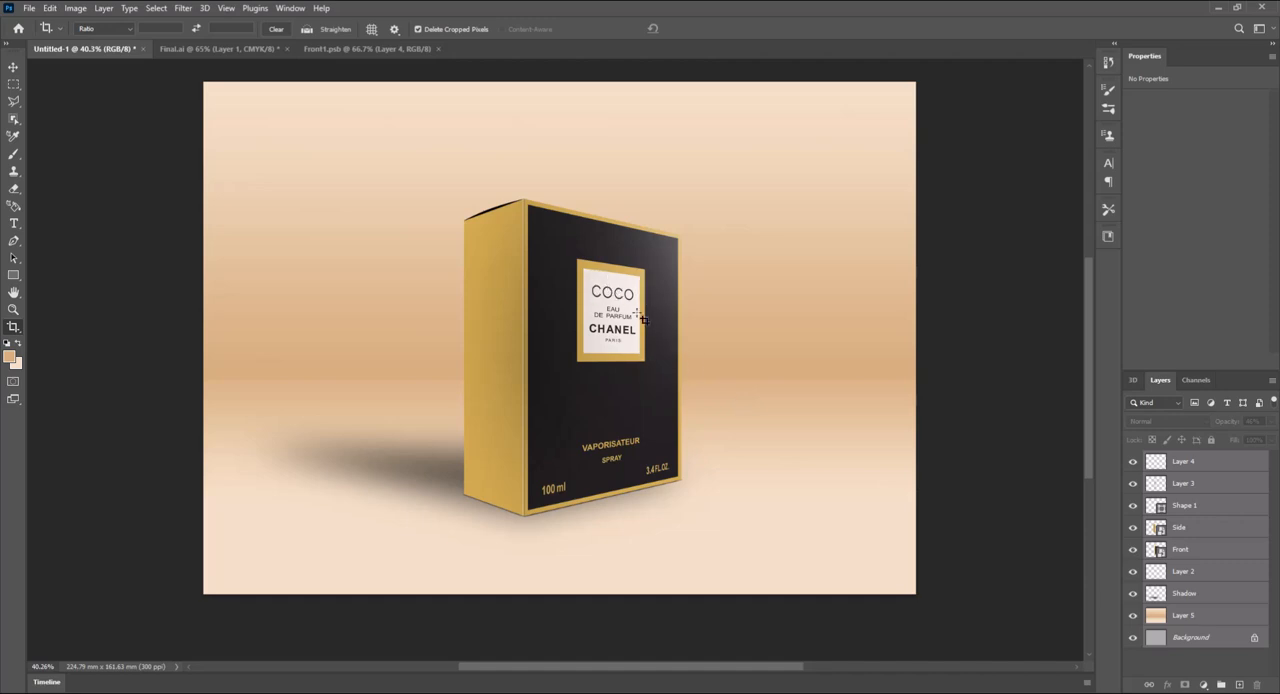
{"action": "left_click", "coordinate": [1197, 463]}
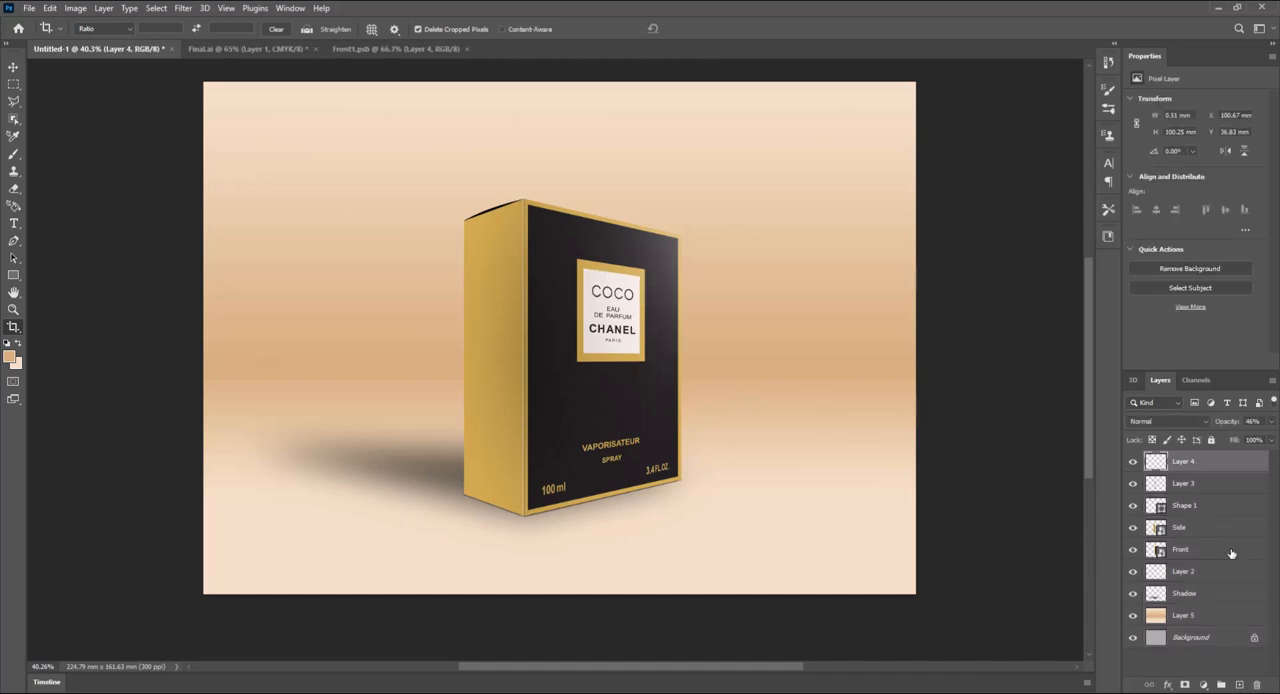
{"action": "left_click", "coordinate": [1240, 685]}
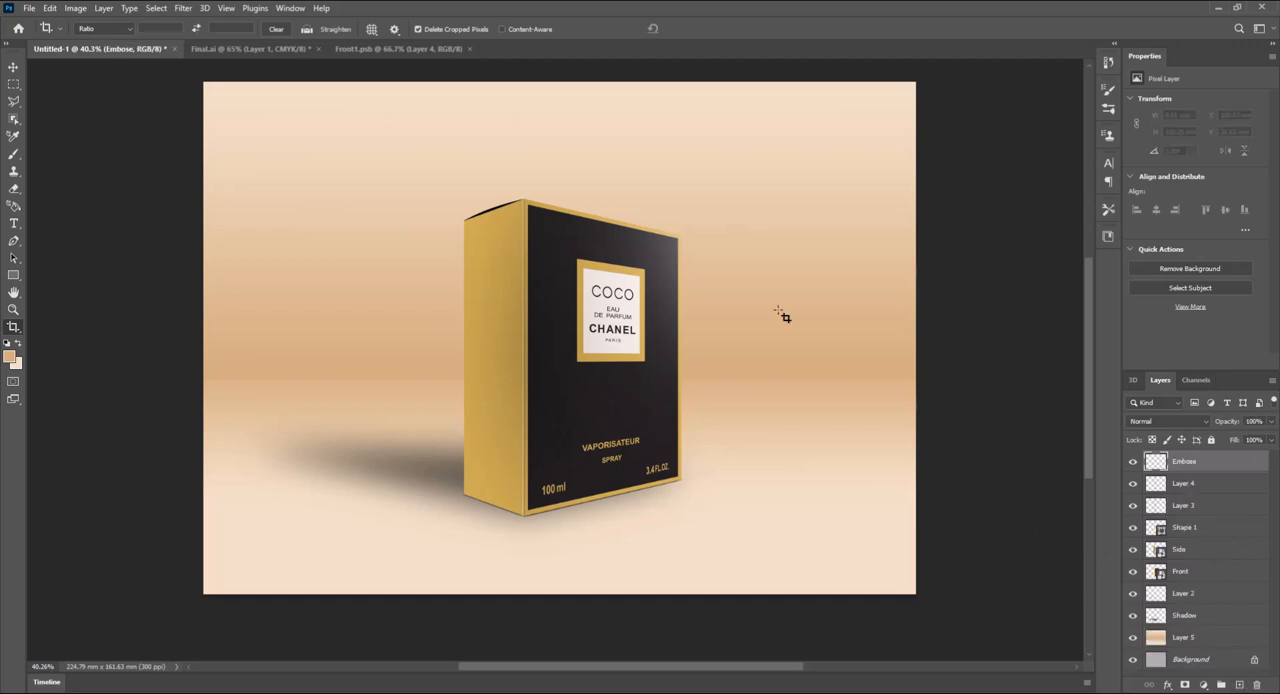
- Set up a soft 4 px brush with 0% hardness and black #000000 as the foreground color
{"action": "scroll", "coordinate": [630, 325], "scroll_direction": "up", "scroll_amount": 3}
{"action": "scroll", "coordinate": [640, 430], "scroll_direction": "up", "scroll_amount": 2}
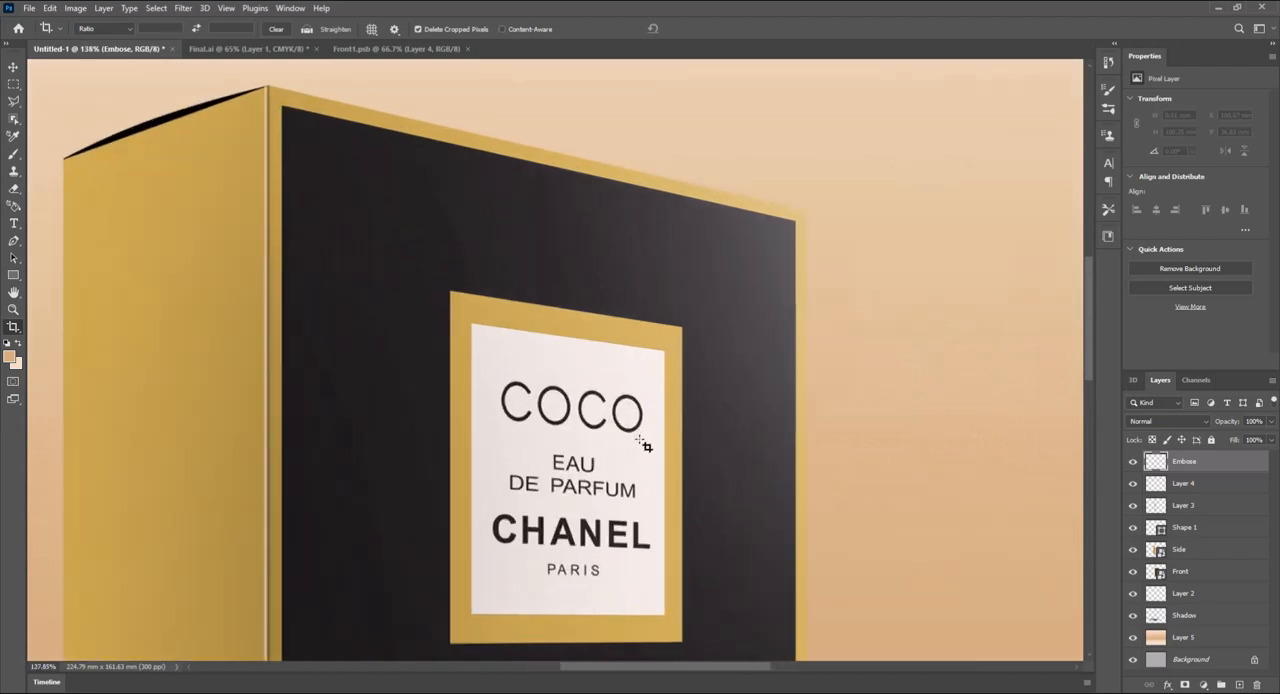
{"action": "scroll", "coordinate": [612, 478], "scroll_direction": "up", "scroll_amount": 2}
{"action": "scroll", "coordinate": [613, 369], "scroll_direction": "up", "scroll_amount": 2}
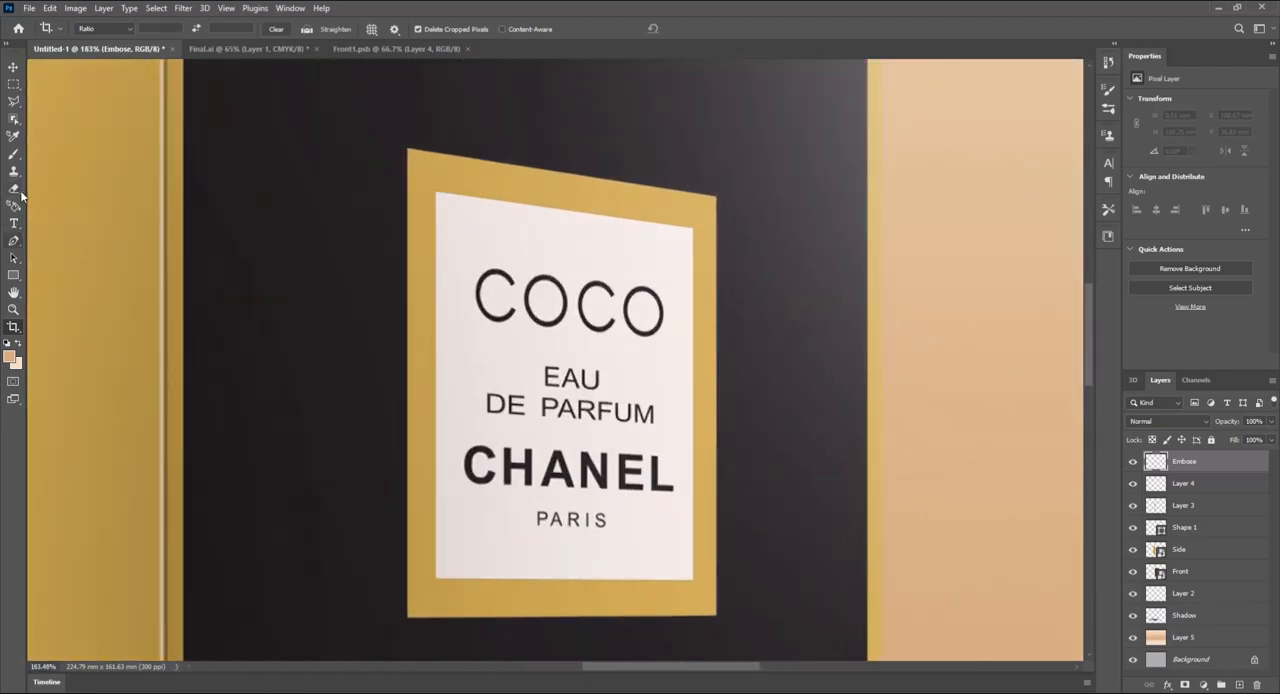
{"action": "left_click", "coordinate": [13, 154]}
{"action": "scroll", "coordinate": [413, 143], "scroll_direction": "up", "scroll_amount": 2}
{"action": "scroll", "coordinate": [413, 143], "scroll_direction": "up", "scroll_amount": 2}
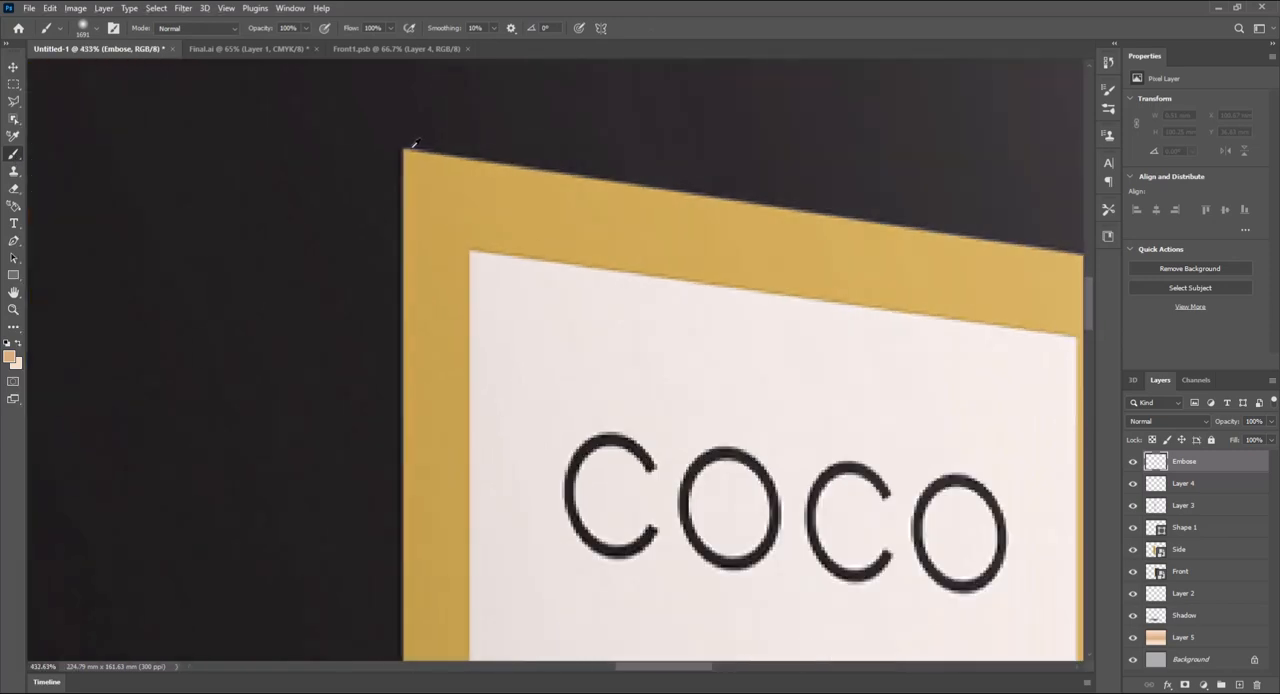
{"action": "left_click", "coordinate": [97, 30]}
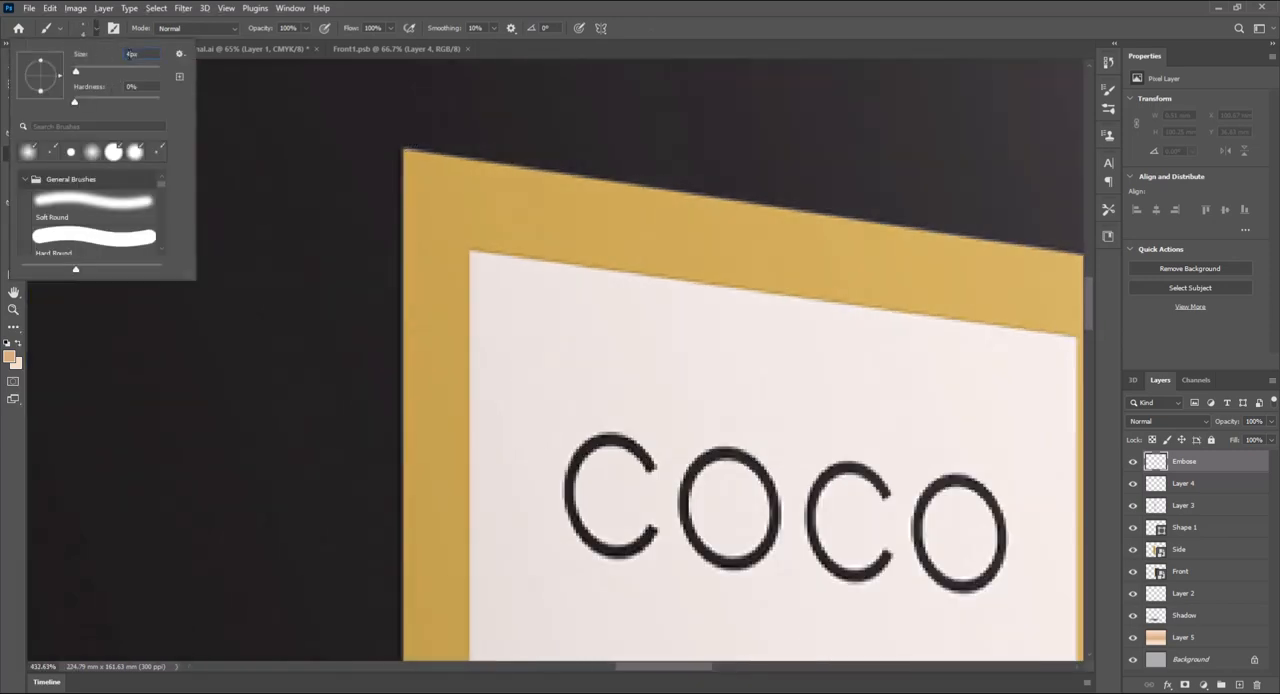
{"action": "key", "text": "Return"}
{"action": "left_click", "coordinate": [12, 357]}
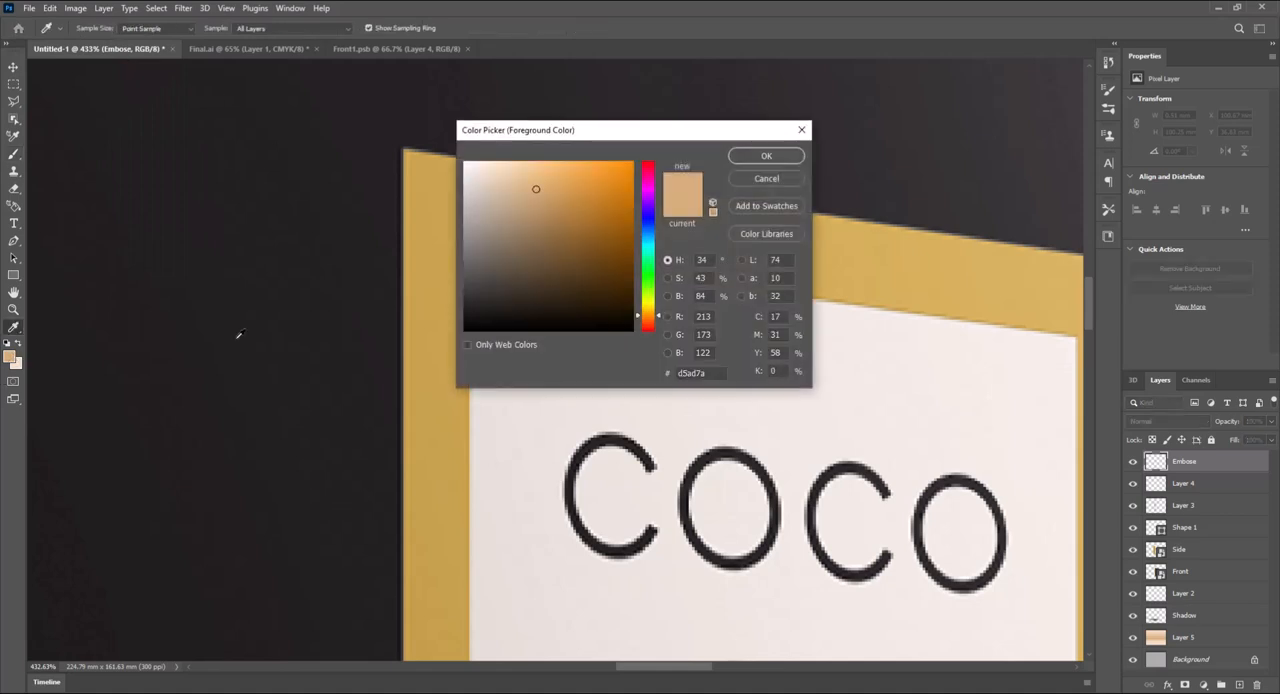
{"action": "type", "text": "000000"}
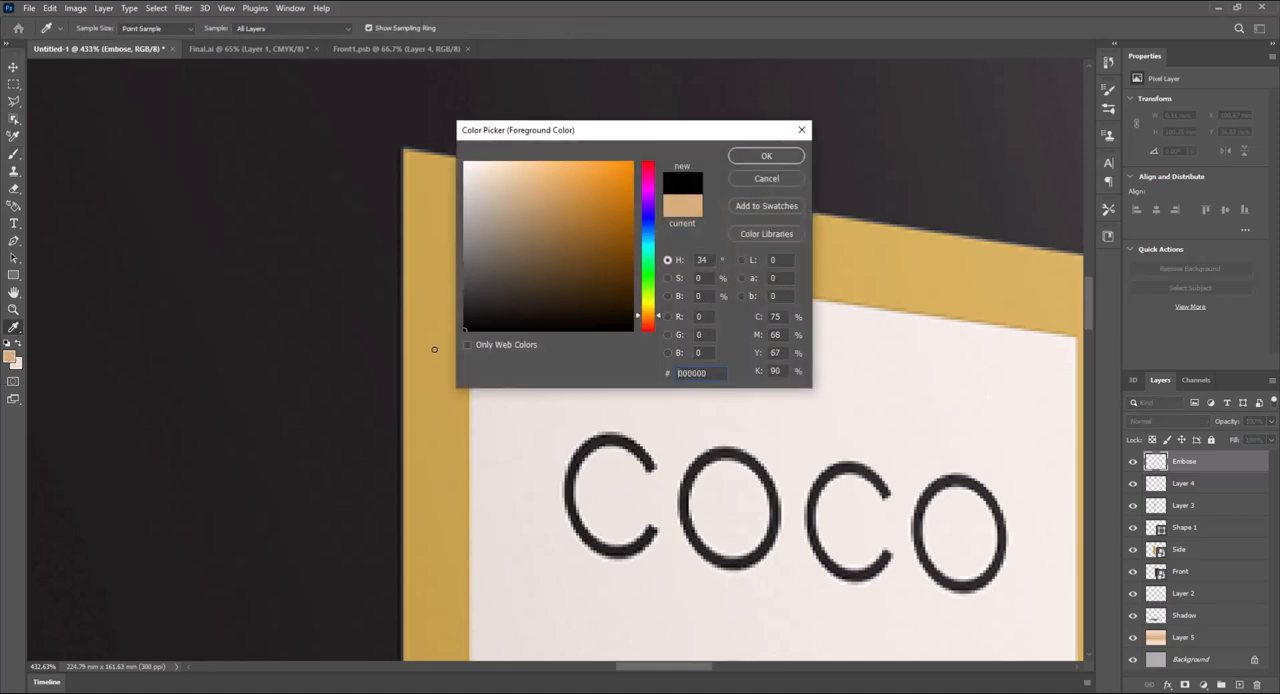
{"action": "left_click", "coordinate": [766, 157]}
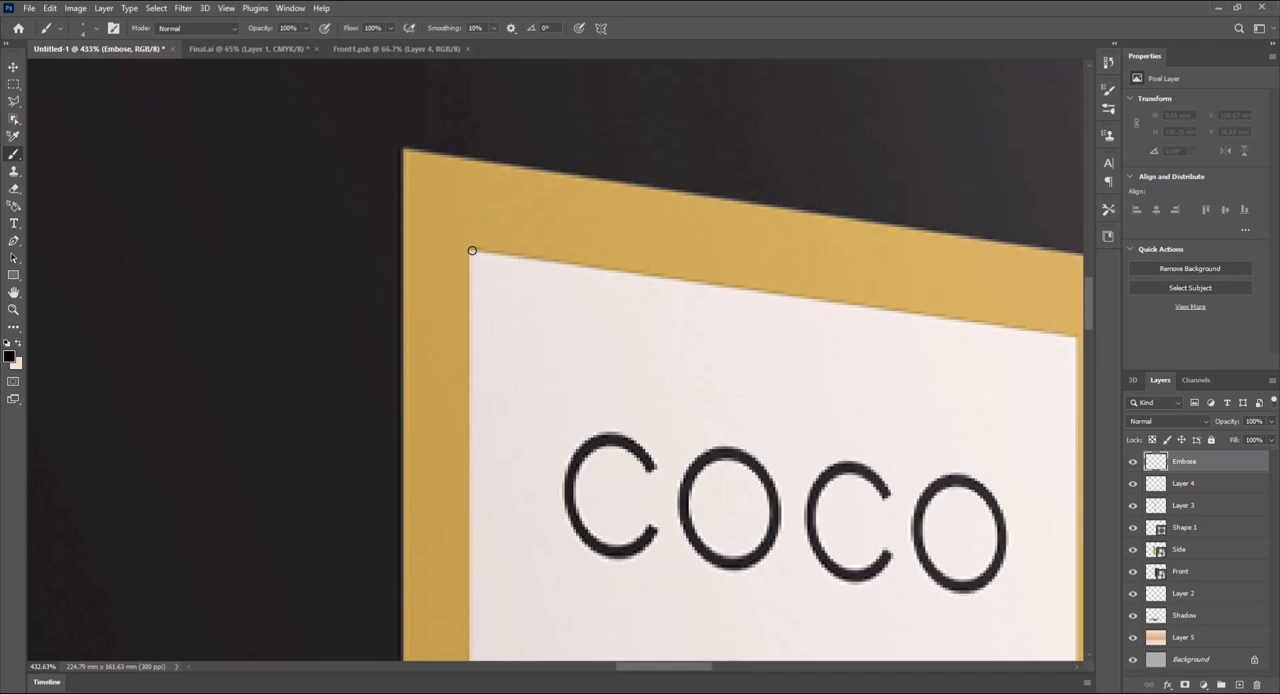
- Paint straight black brush lines along the top and right edges of the white label area inside the gold frame
{"action": "left_click_drag", "start_coordinate": [697, 317], "coordinate": [362, 271]}
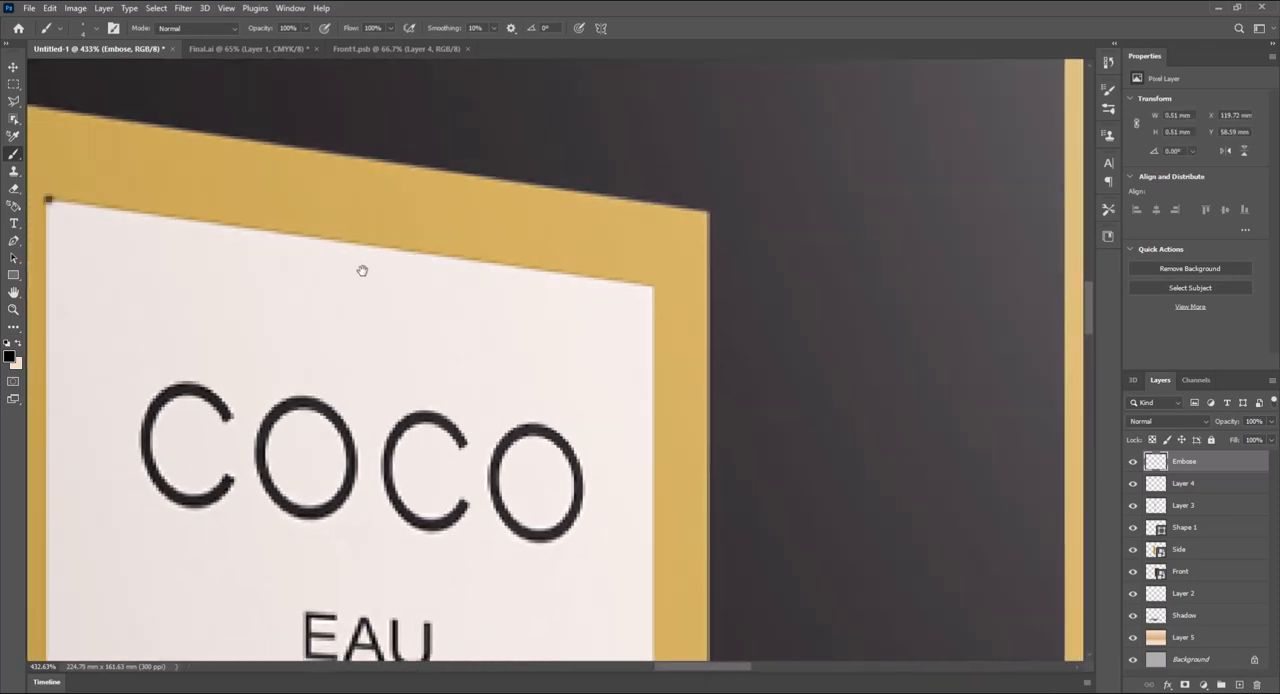
{"action": "key", "text": "shift"}
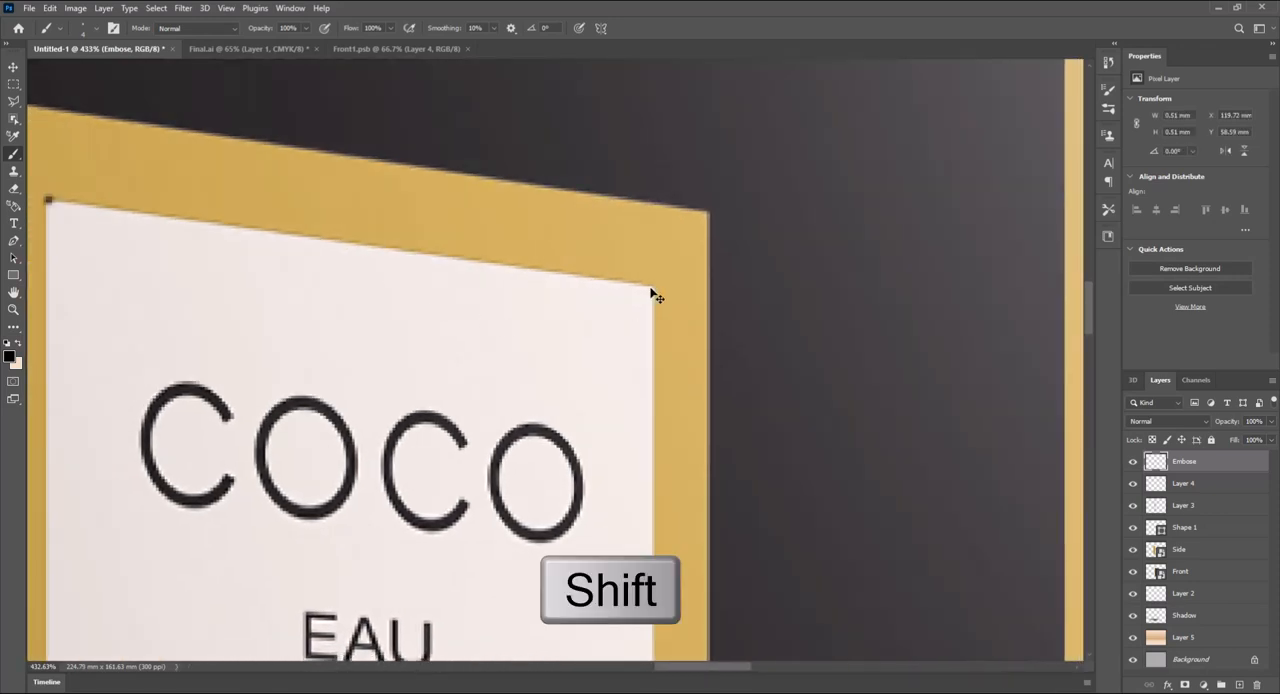
{"action": "left_click", "coordinate": [652, 293], "text": "shift"}
{"action": "left_click_drag", "start_coordinate": [663, 403], "coordinate": [703, 135]}
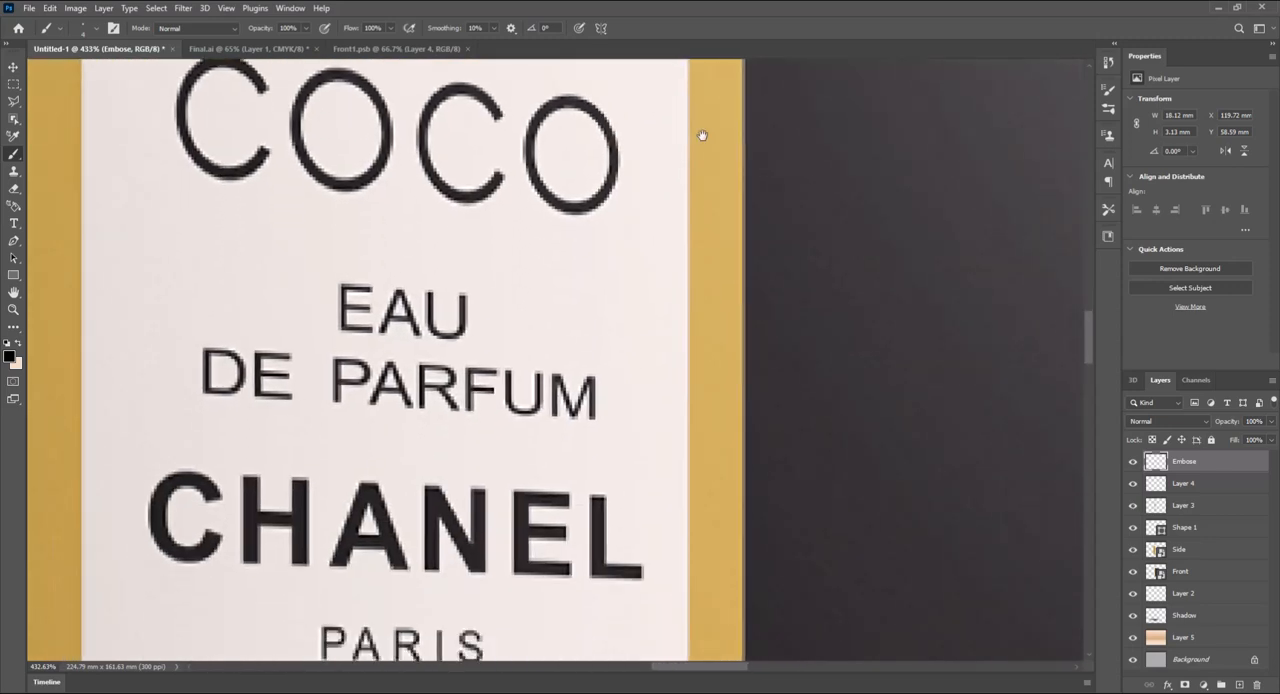
{"action": "key", "text": "shift"}
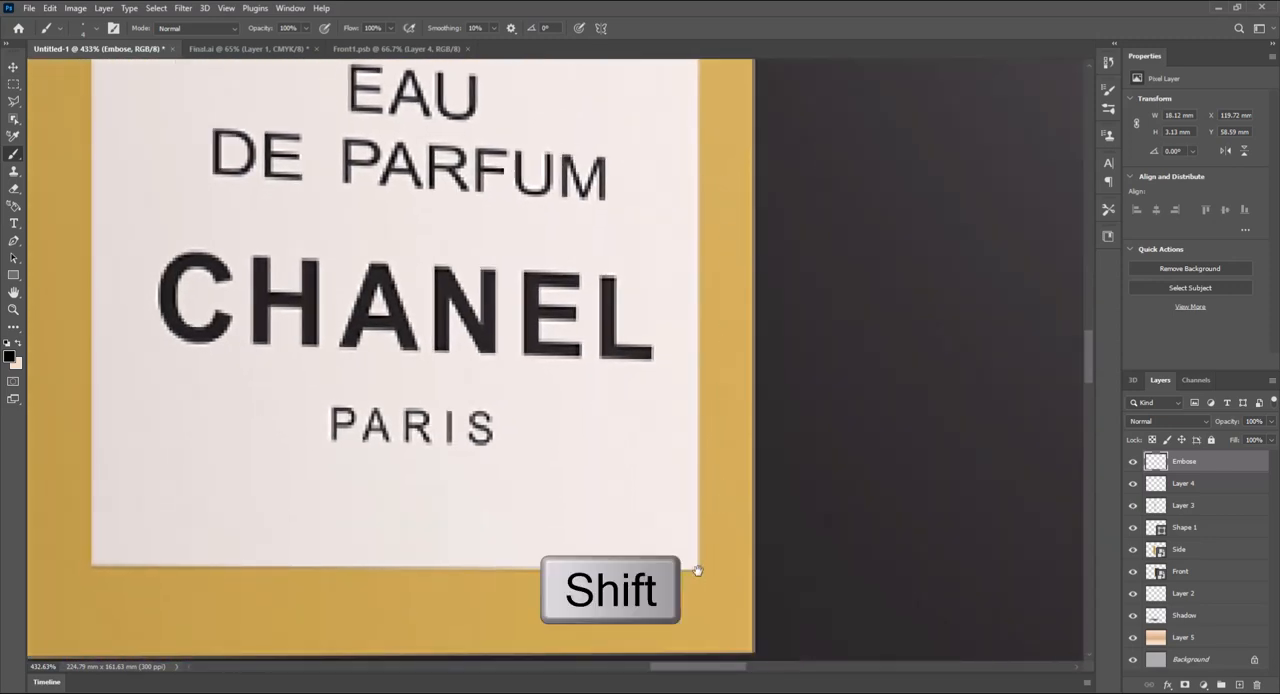
{"action": "left_click", "coordinate": [695, 567], "text": "shift"}
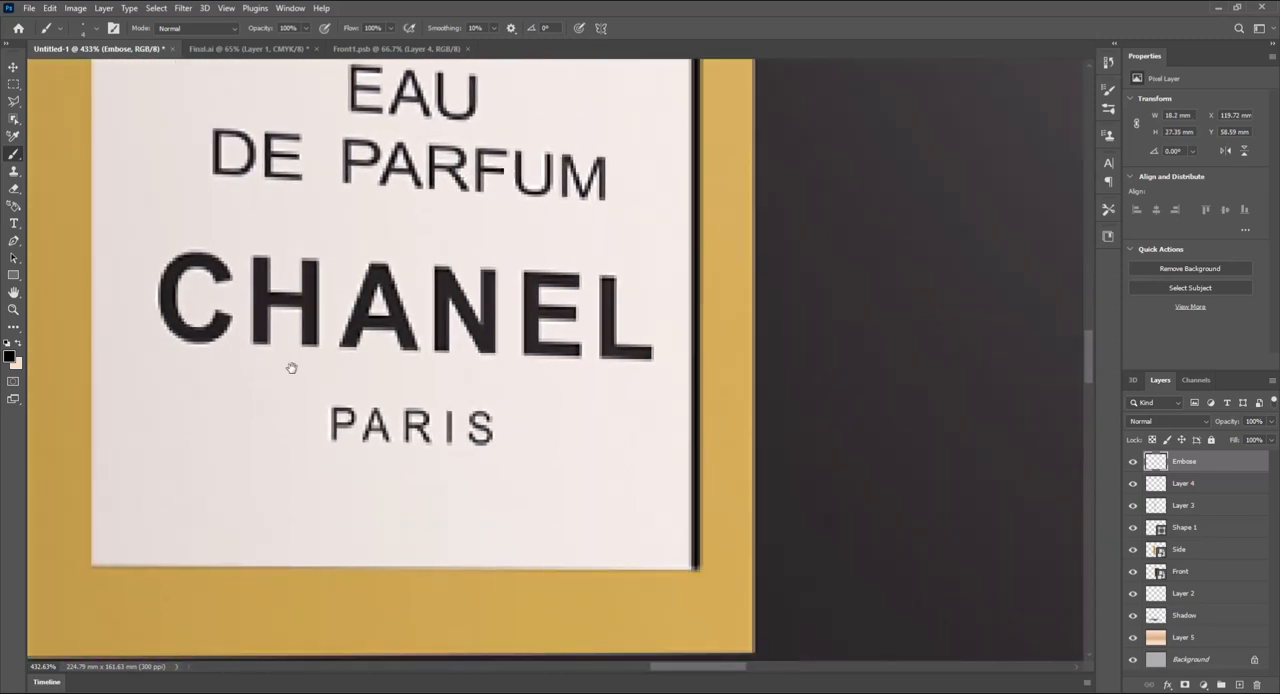
- Swap the foreground and background colors, set the foreground to white #ffffff, and return to the Brush tool
{"action": "left_click", "coordinate": [19, 344]}
{"action": "left_click", "coordinate": [9, 356]}
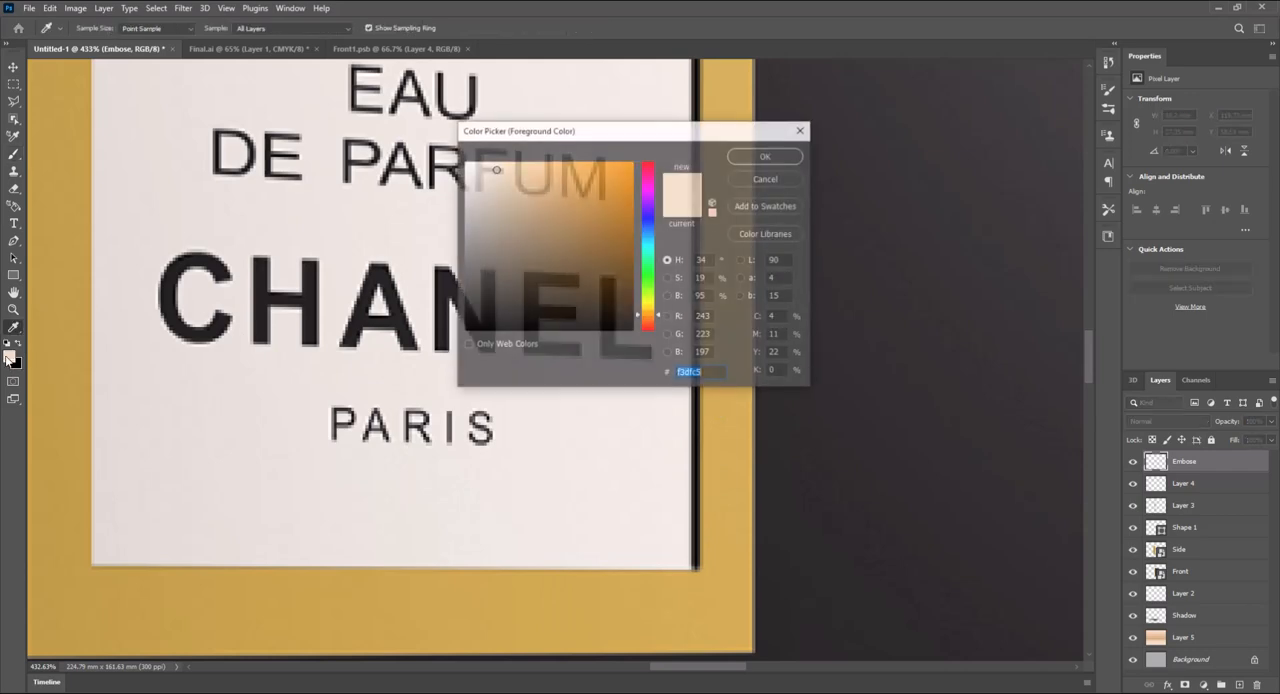
{"action": "left_click", "coordinate": [766, 156]}
{"action": "key", "text": "b"}
- Paint straight white brush lines along the outer left and bottom edges of the label's gold frame
{"action": "mouse_move", "coordinate": [308, 329]}
{"action": "left_mouse_down"}
{"action": "mouse_move", "coordinate": [614, 312]}
{"action": "mouse_move", "coordinate": [680, 630]}
{"action": "left_mouse_up"}
{"action": "mouse_move", "coordinate": [440, 90]}
{"action": "left_mouse_down"}
{"action": "mouse_move", "coordinate": [474, 363]}
{"action": "mouse_move", "coordinate": [472, 341]}
{"action": "left_mouse_up"}
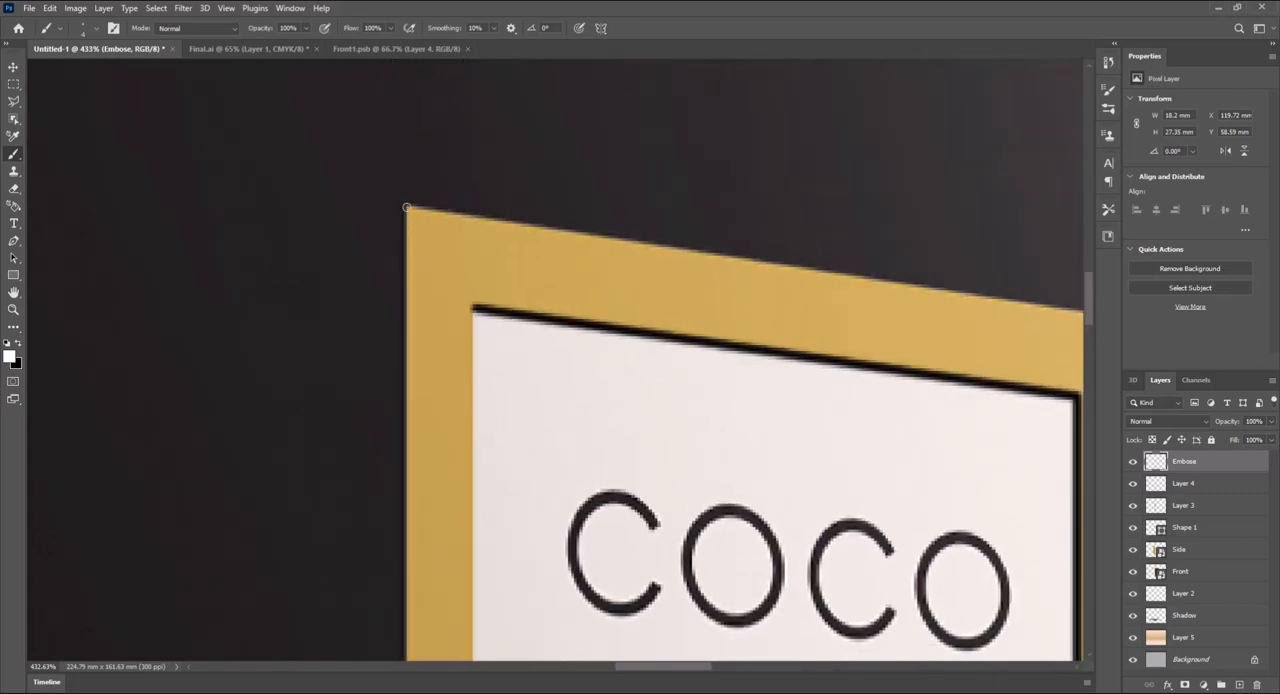
{"action": "left_click", "coordinate": [406, 207]}
{"action": "left_click_drag", "start_coordinate": [458, 468], "coordinate": [471, 130]}
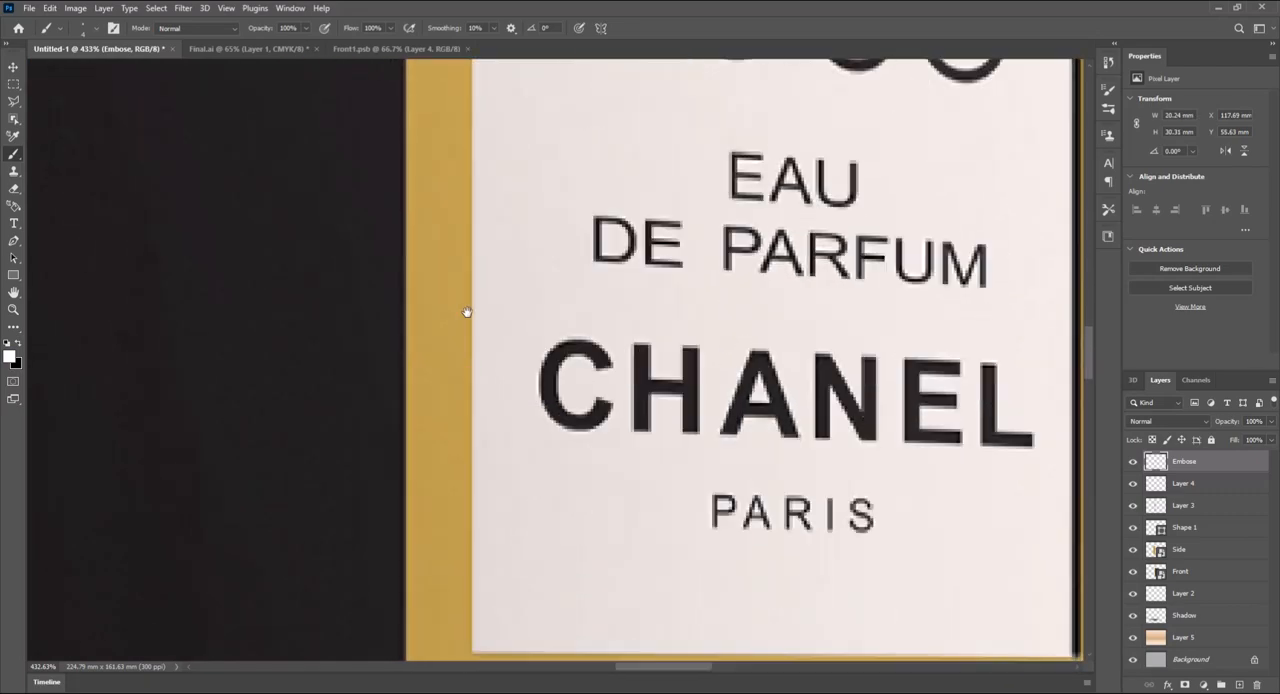
{"action": "left_click_drag", "start_coordinate": [461, 644], "coordinate": [443, 431]}
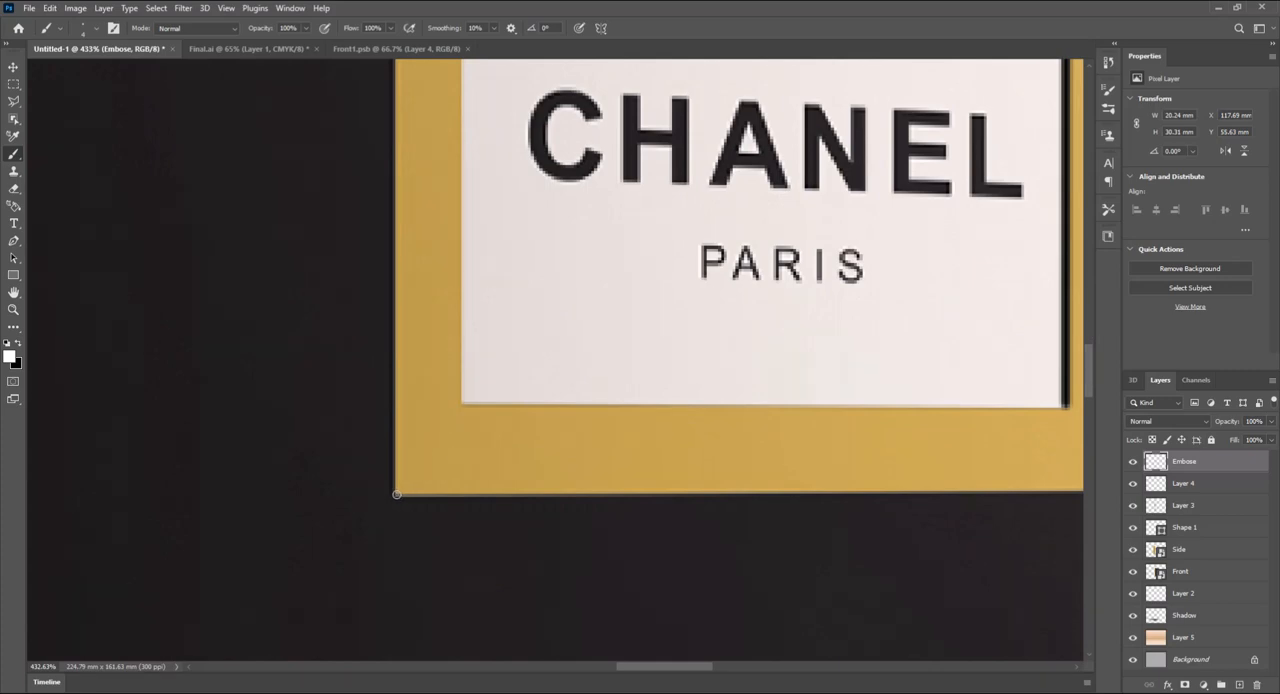
{"action": "left_click", "coordinate": [396, 494], "text": "shift"}
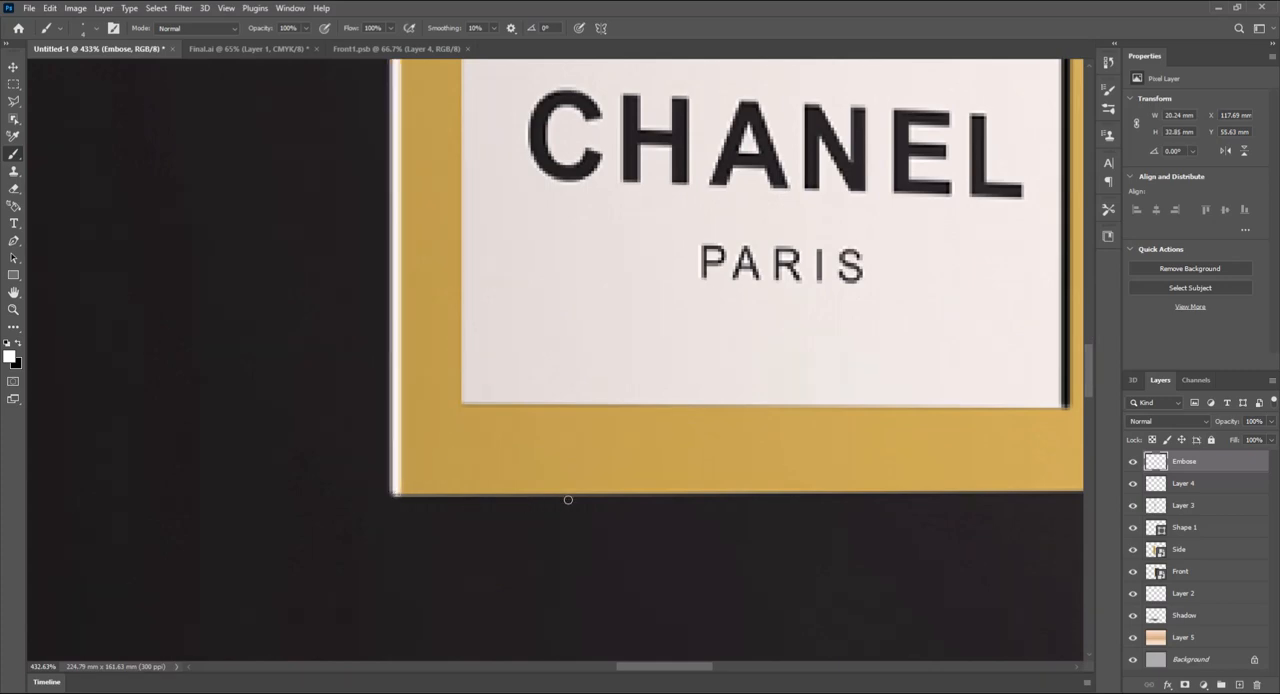
{"action": "left_click_drag", "start_coordinate": [568, 499], "coordinate": [340, 437]}
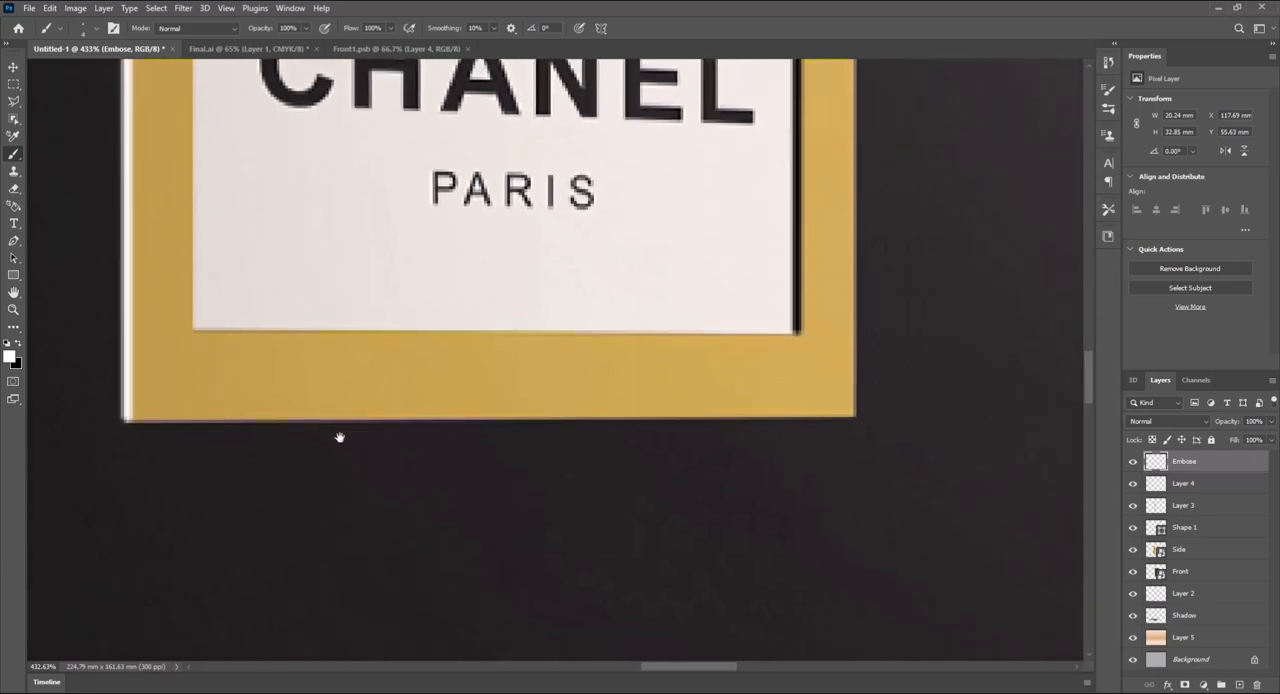
{"action": "left_click", "coordinate": [852, 414], "text": "shift"}
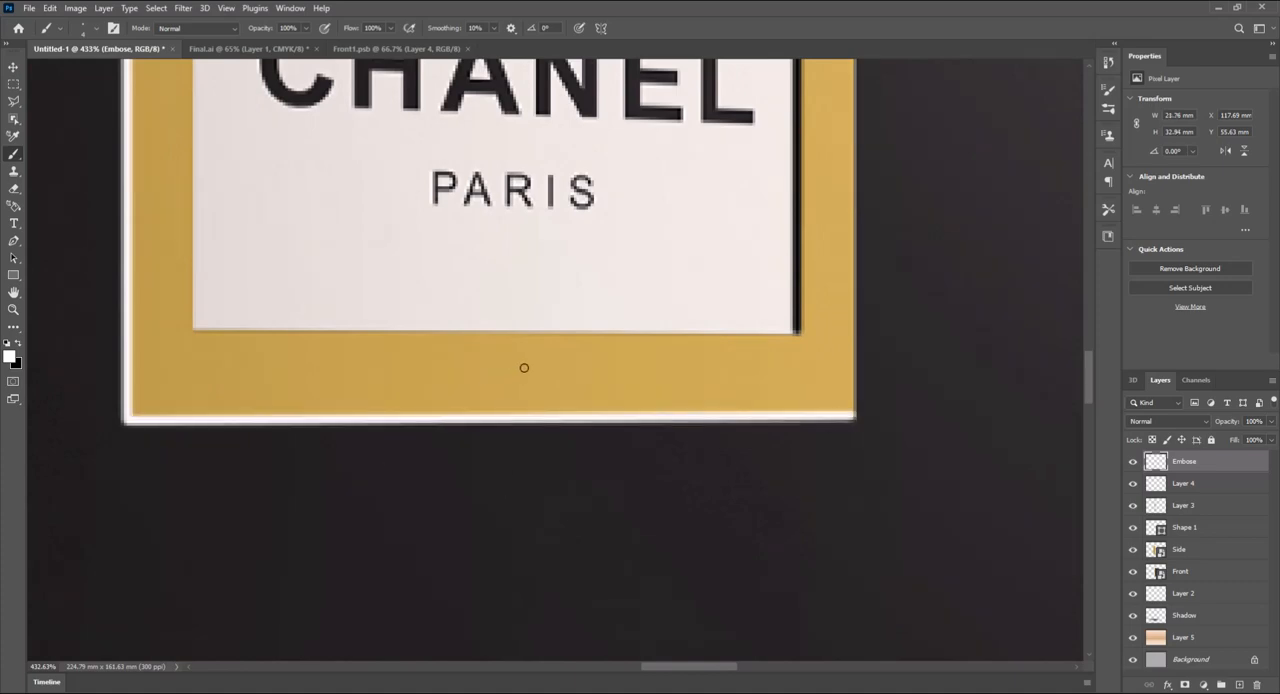
- Lower the Embose layer's opacity to 29% and check the embossed label on the whole box
{"action": "scroll", "coordinate": [590, 390], "scroll_direction": "down", "scroll_amount": 3}
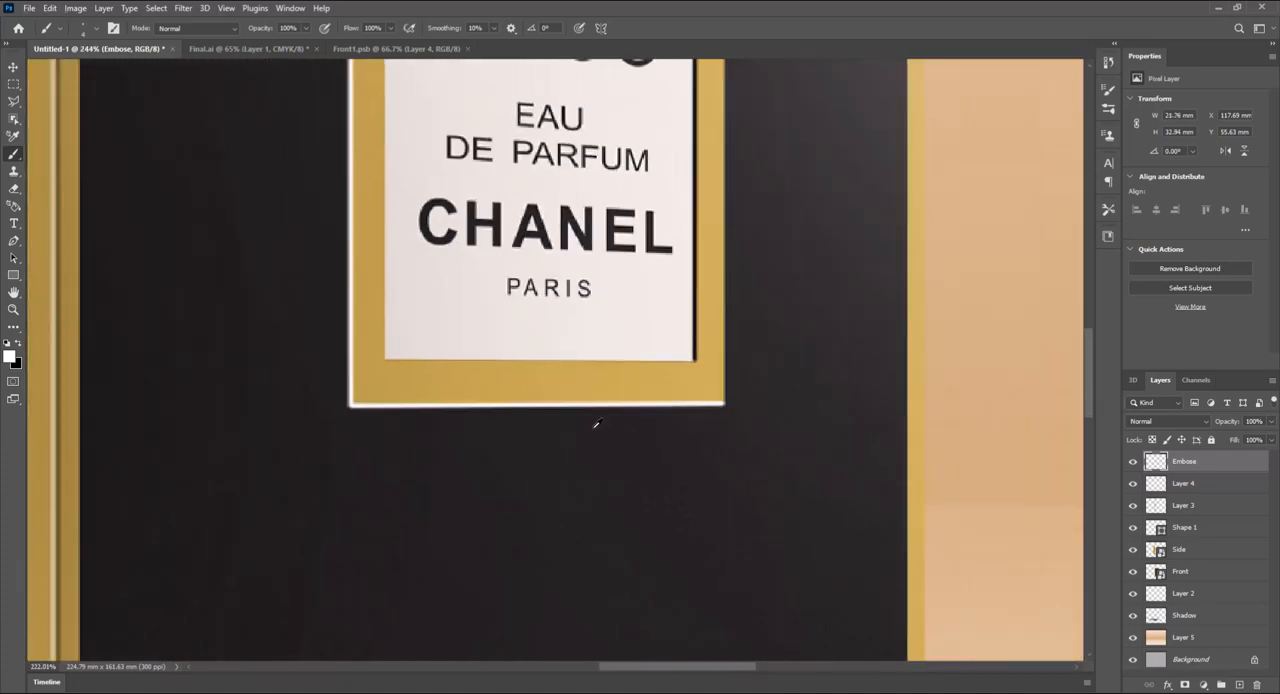
{"action": "scroll", "coordinate": [596, 424], "scroll_direction": "down", "scroll_amount": 3}
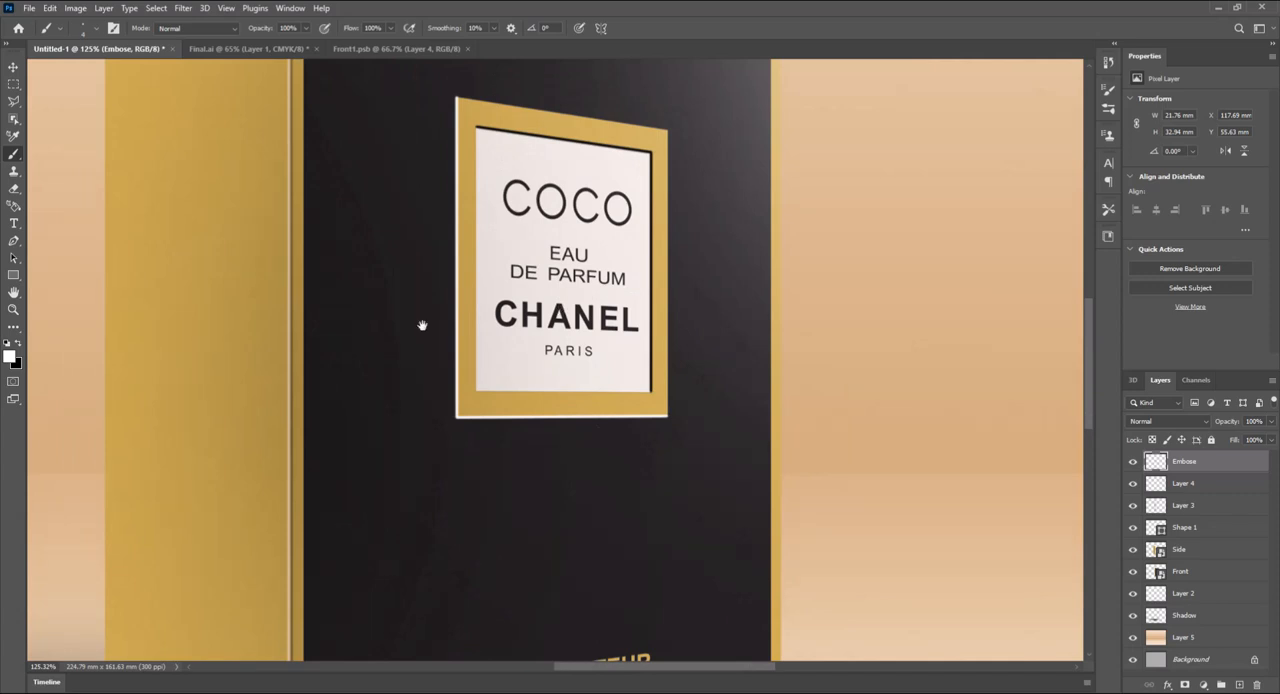
{"action": "left_click", "coordinate": [14, 68]}
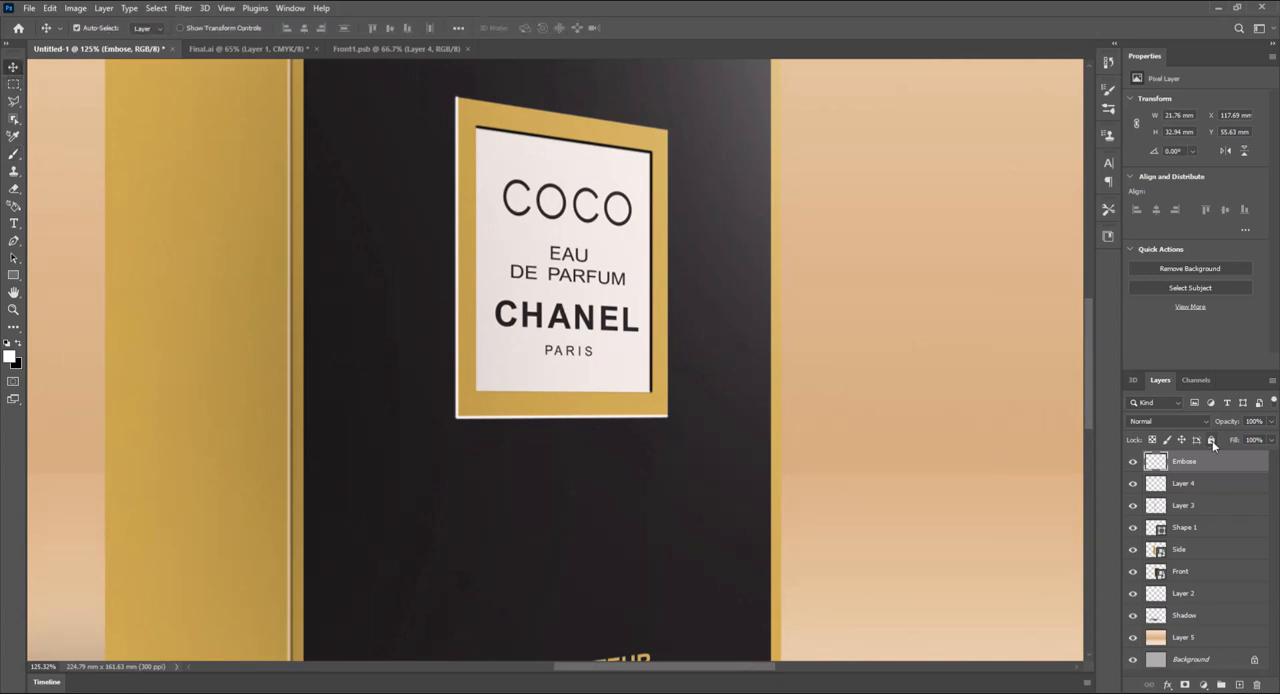
{"action": "left_click", "coordinate": [1271, 422]}
{"action": "left_click_drag", "start_coordinate": [1271, 440], "coordinate": [1228, 441]}
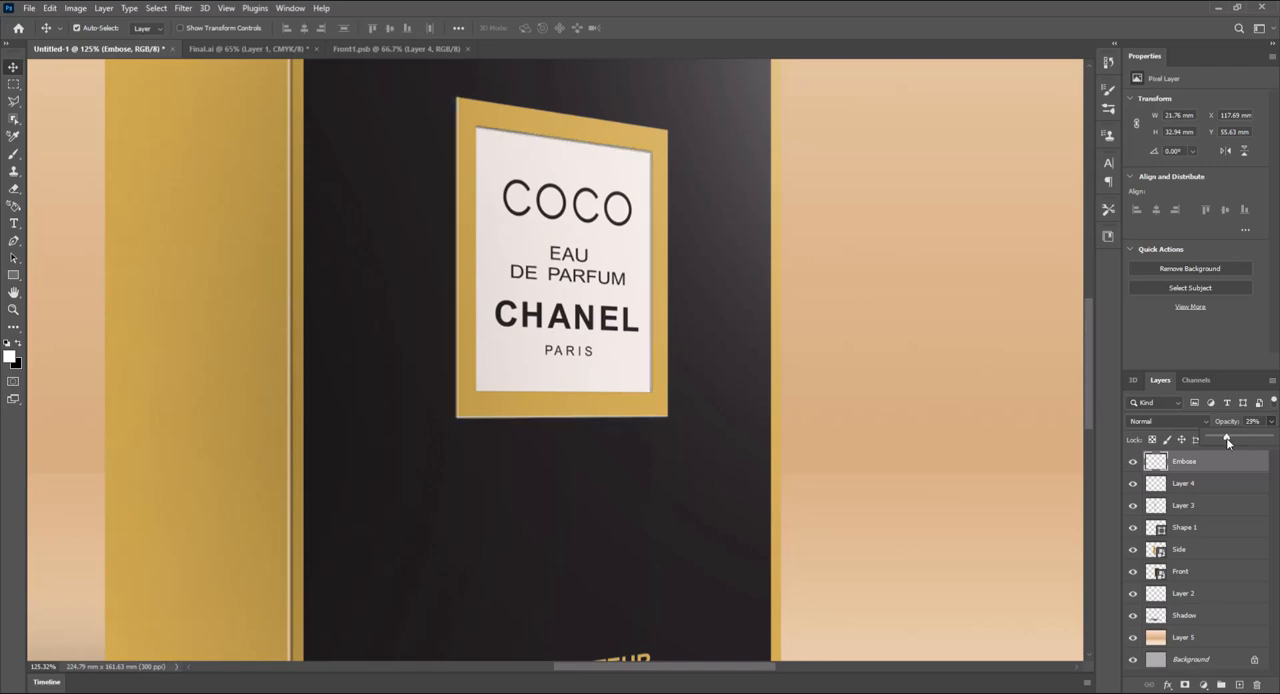
{"action": "scroll", "coordinate": [745, 440], "scroll_direction": "down", "scroll_amount": 5}
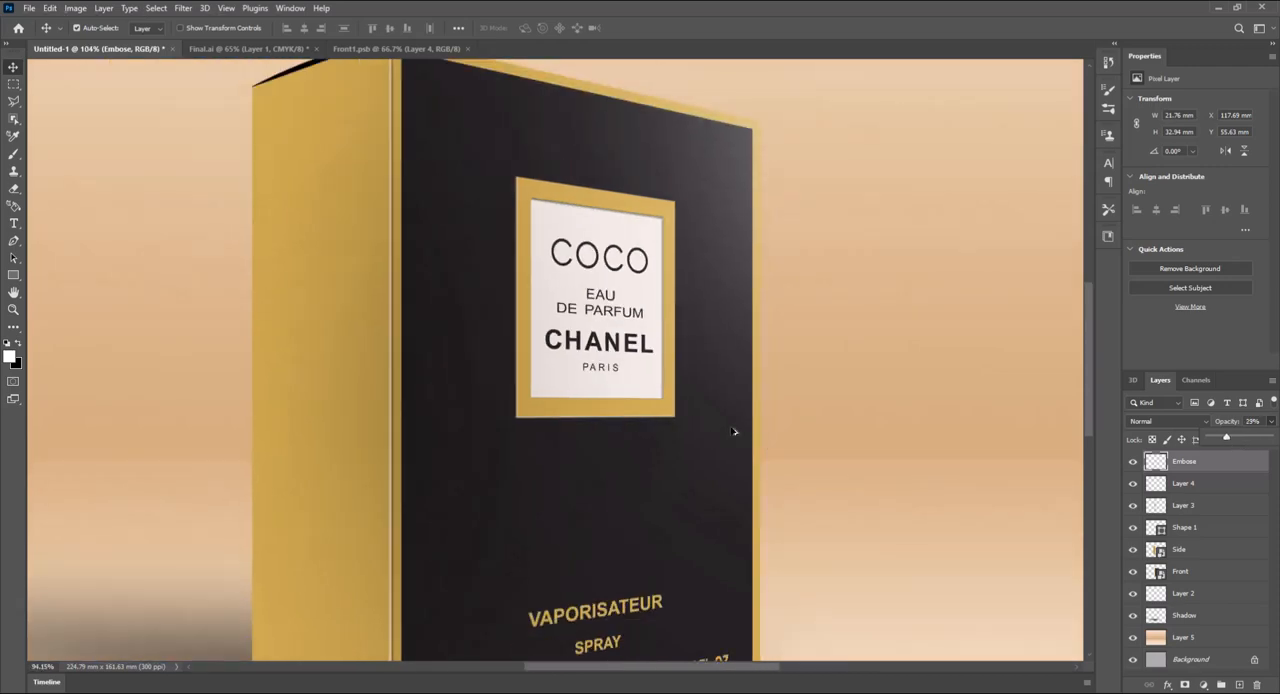
{"action": "scroll", "coordinate": [775, 469], "scroll_direction": "down", "scroll_amount": 1}
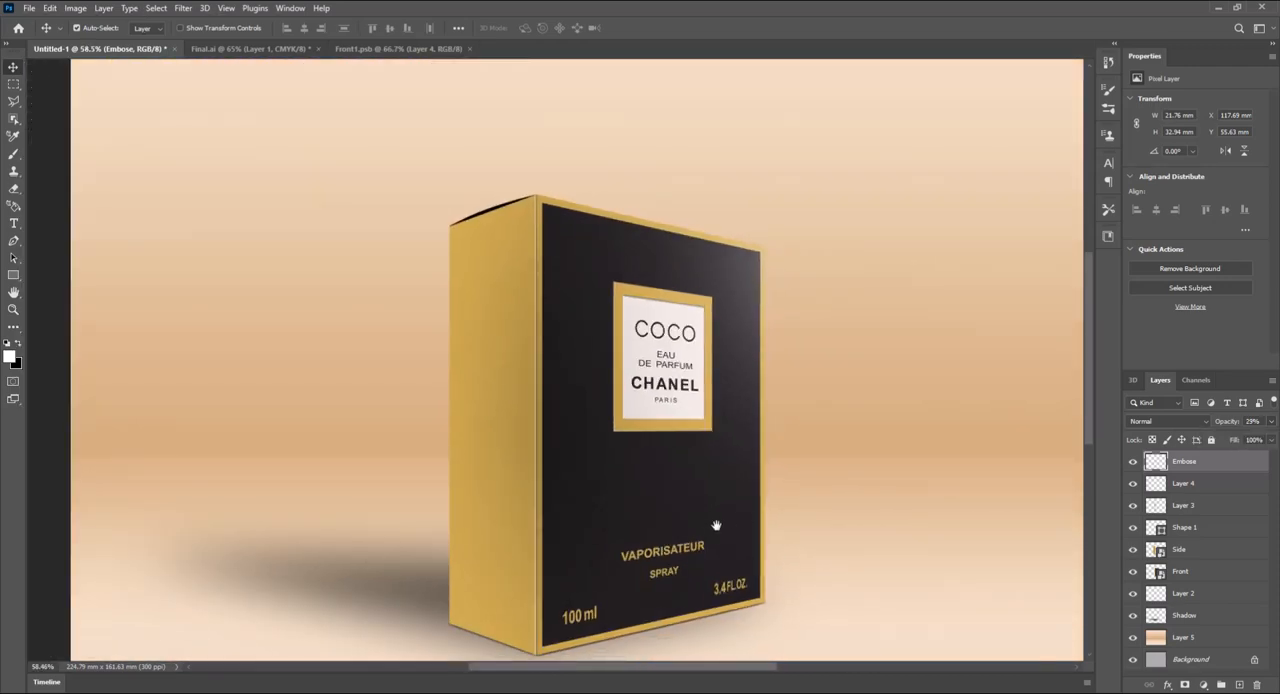
{"action": "left_click_drag", "start_coordinate": [716, 526], "coordinate": [730, 477]}
{"action": "scroll", "coordinate": [730, 477], "scroll_direction": "down", "scroll_amount": 2}
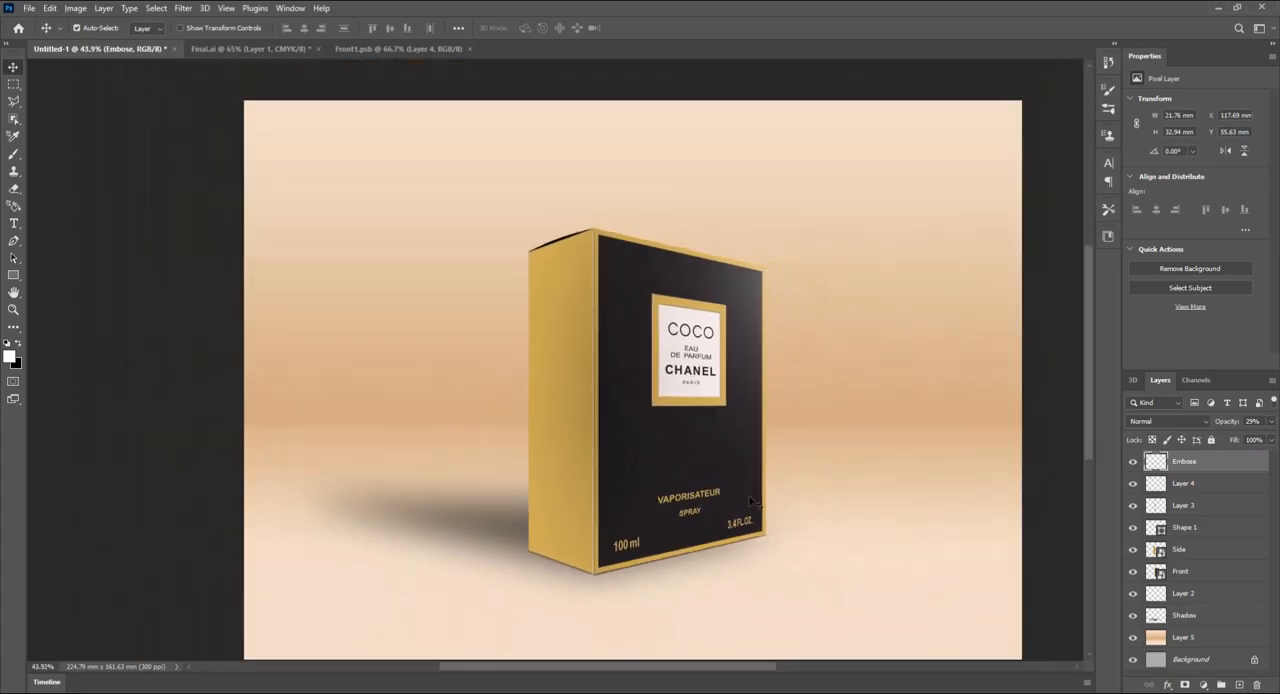